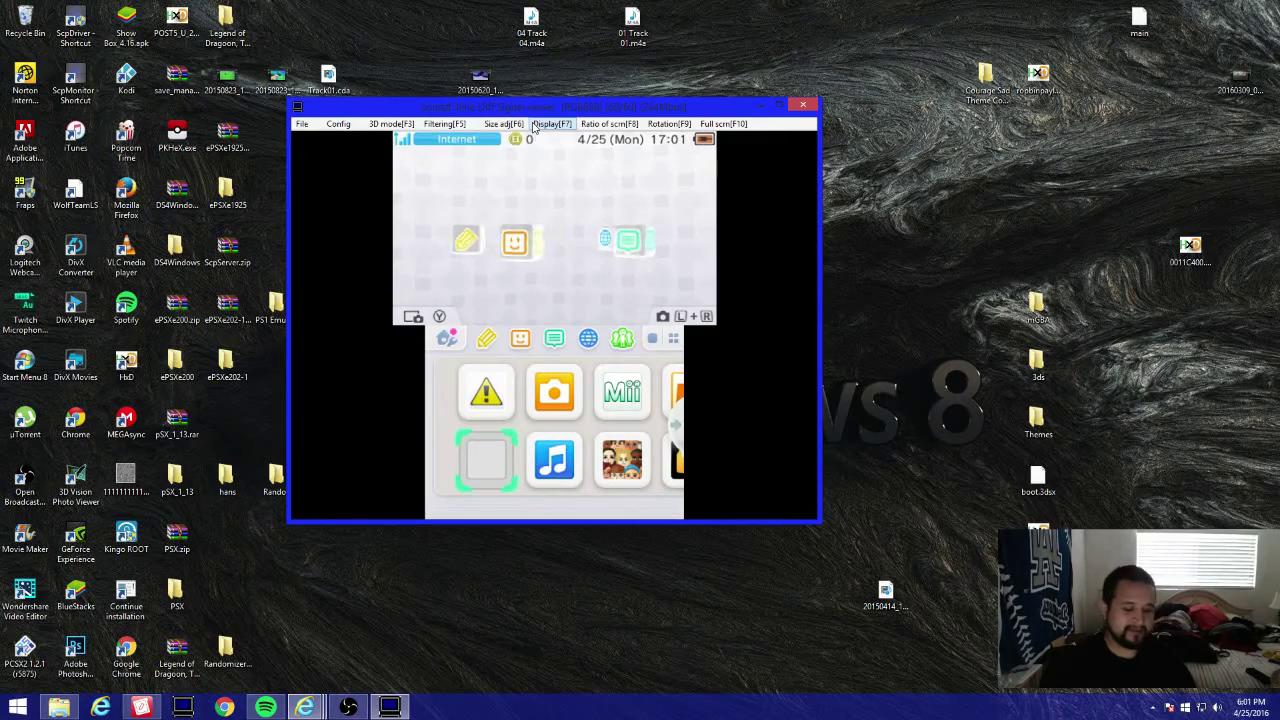
Reposition the 3DS screen viewer window and clear it off the desktop
{"action": "left_click_drag", "start_coordinate": [551, 112], "coordinate": [537, 54]}
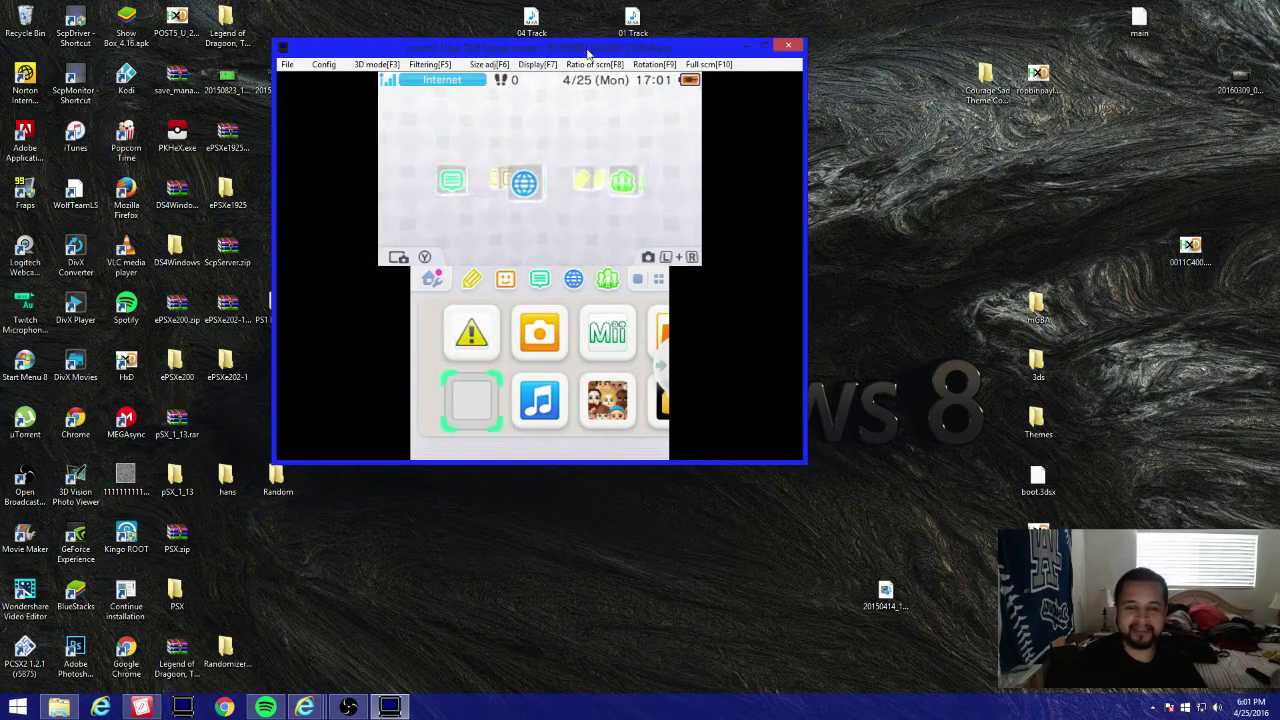
{"action": "left_click_drag", "start_coordinate": [586, 44], "coordinate": [631, 45]}
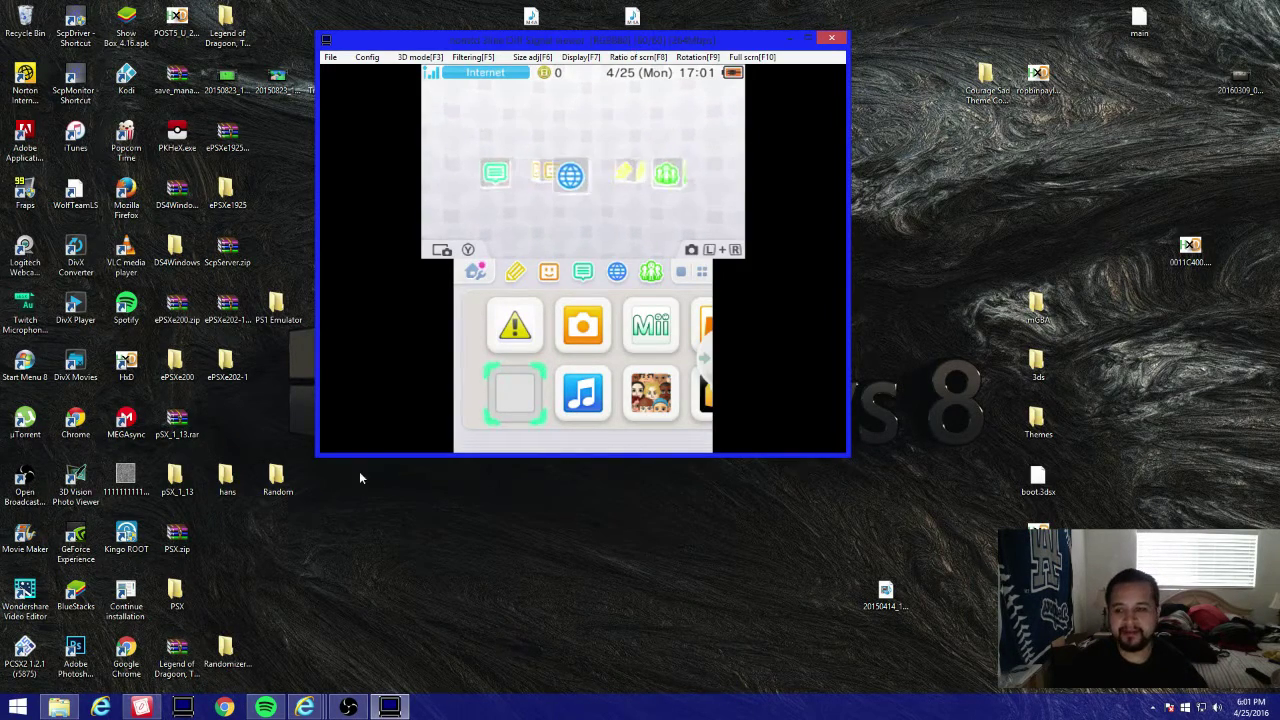
{"action": "key", "text": "alt+F4"}
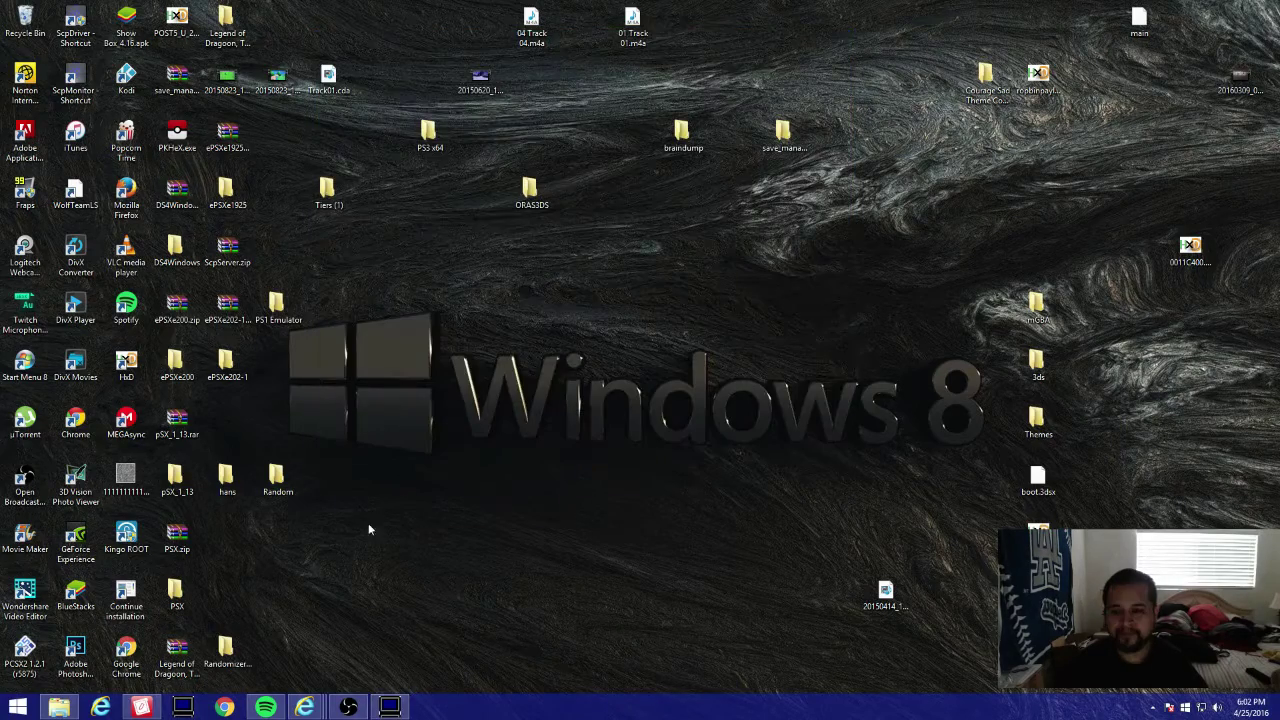
Switch to Internet Explorer and bring up the list of supported titles on the Homebrew Launcher page
{"action": "mouse_move", "coordinate": [305, 707]}
{"action": "left_click", "coordinate": [229, 630]}
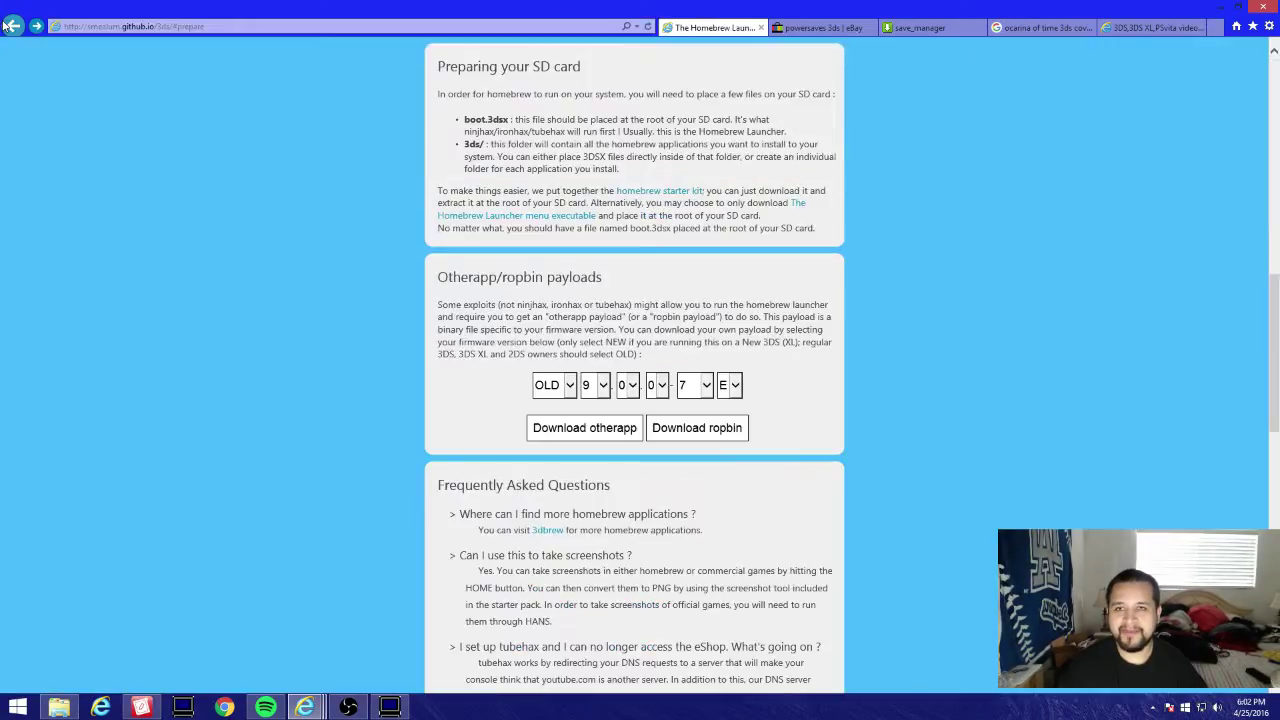
{"action": "left_click", "coordinate": [11, 25]}
{"action": "scroll", "coordinate": [116, 362], "scroll_direction": "up", "scroll_amount": 6}
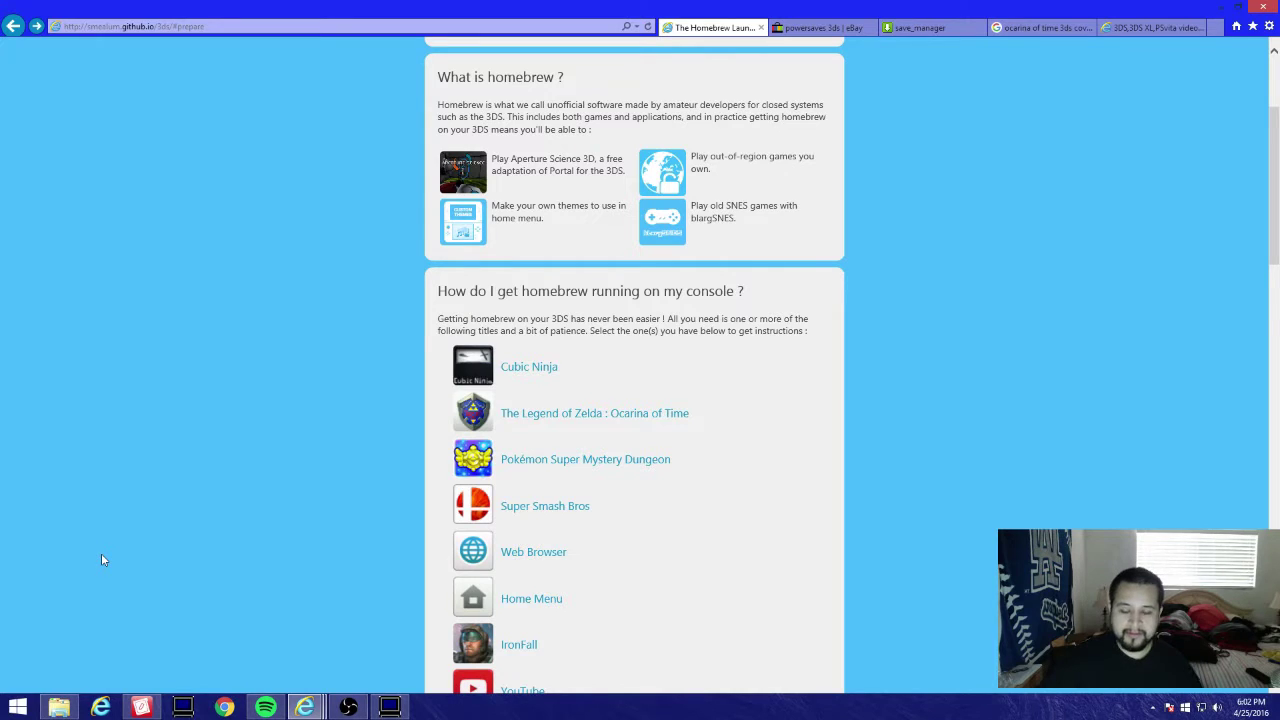
Open the $17.99 Datel 3DS PowerSaves Pro listing on eBay and view the photo of a cartridge being inserted
{"action": "left_click", "coordinate": [795, 28]}
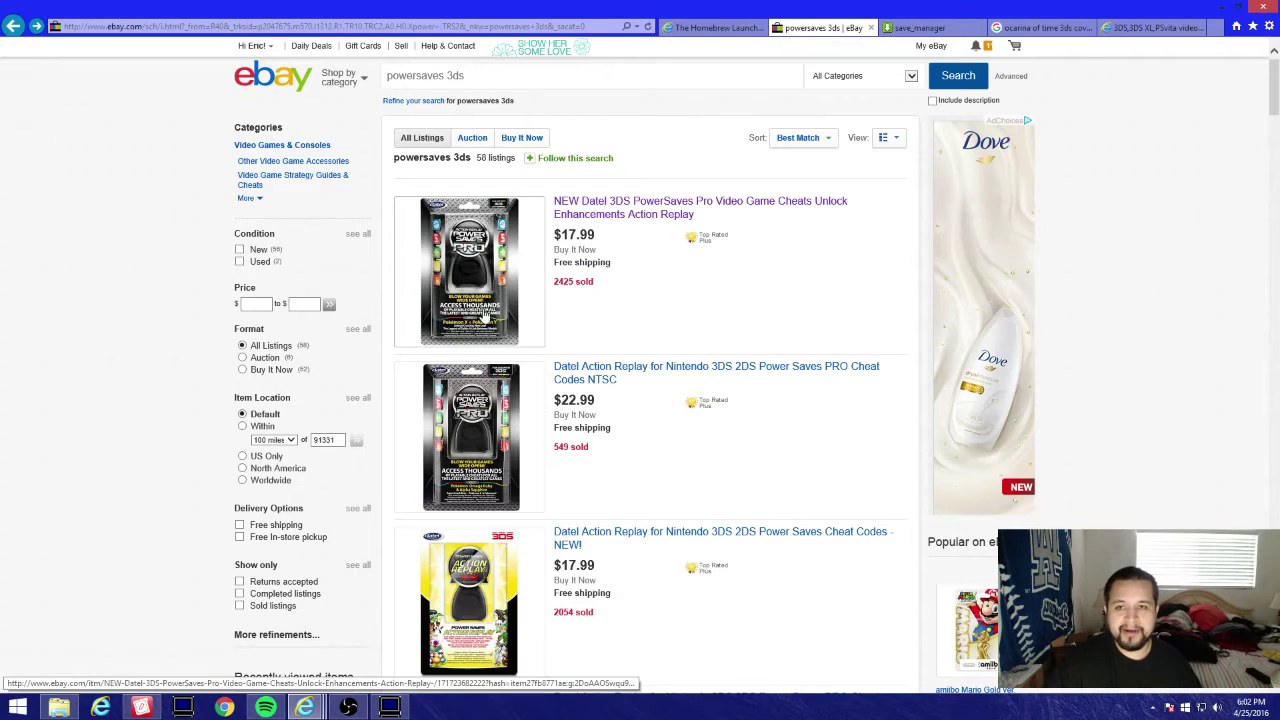
{"action": "left_click", "coordinate": [574, 218]}
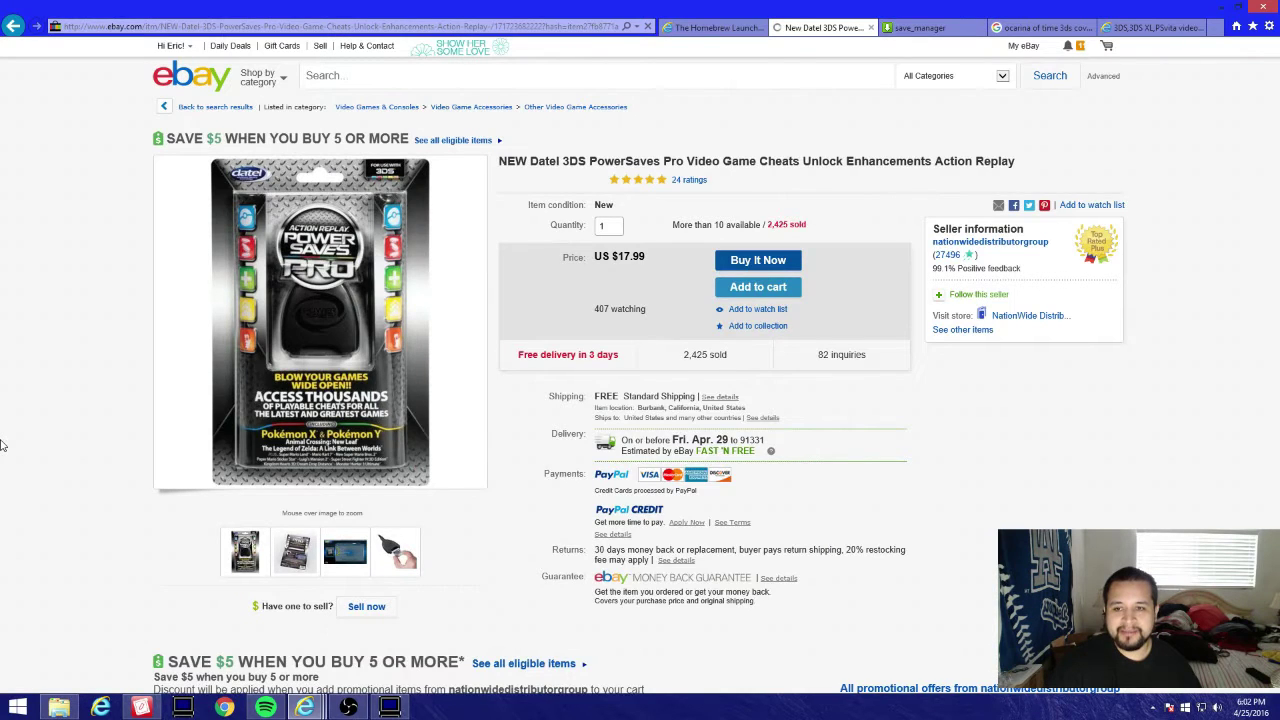
{"action": "mouse_move", "coordinate": [320, 320]}
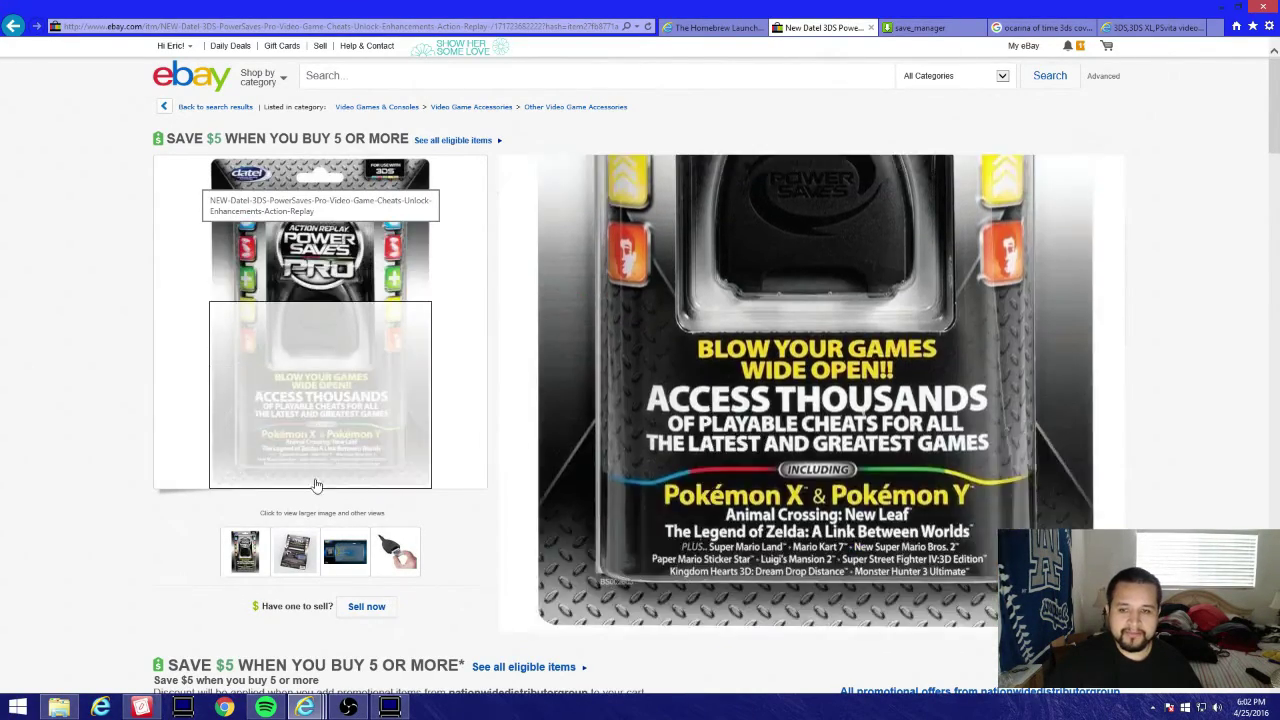
{"action": "left_click", "coordinate": [395, 551]}
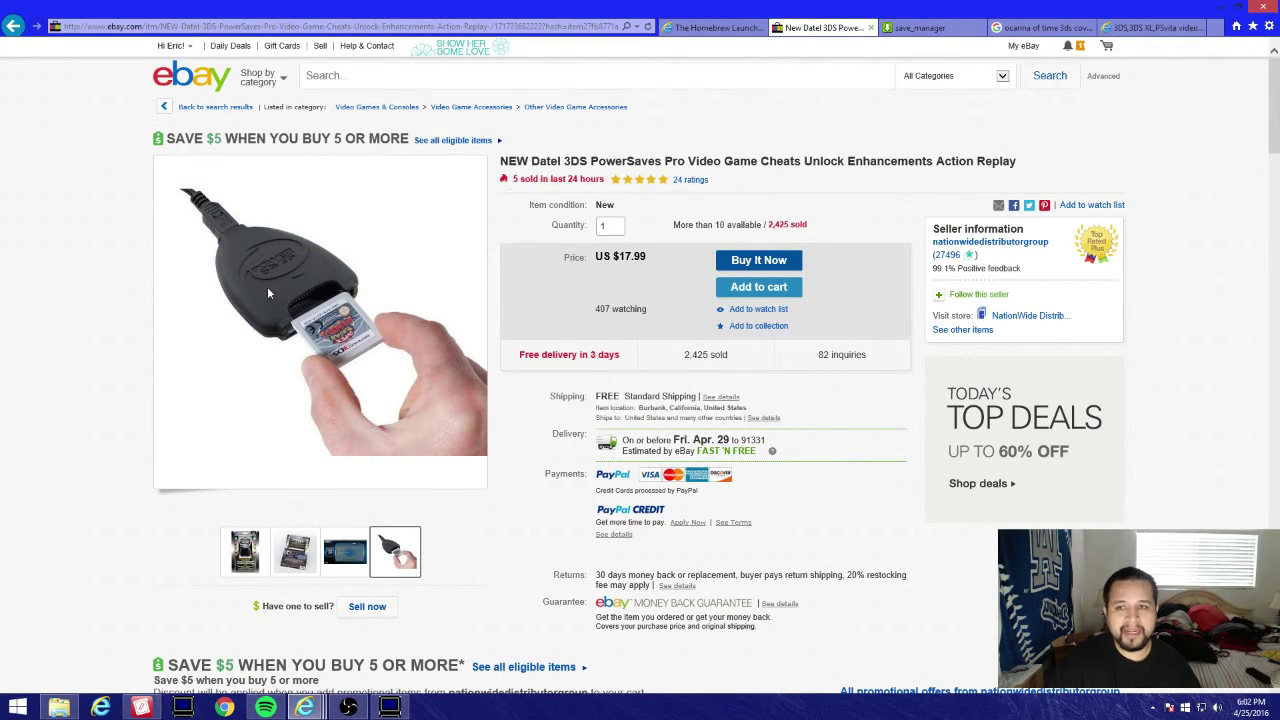
View the Ocarina of Time 3DS cover images in Google Images, close the enlarged picture and return to the previous search
{"action": "left_click", "coordinate": [1040, 27]}
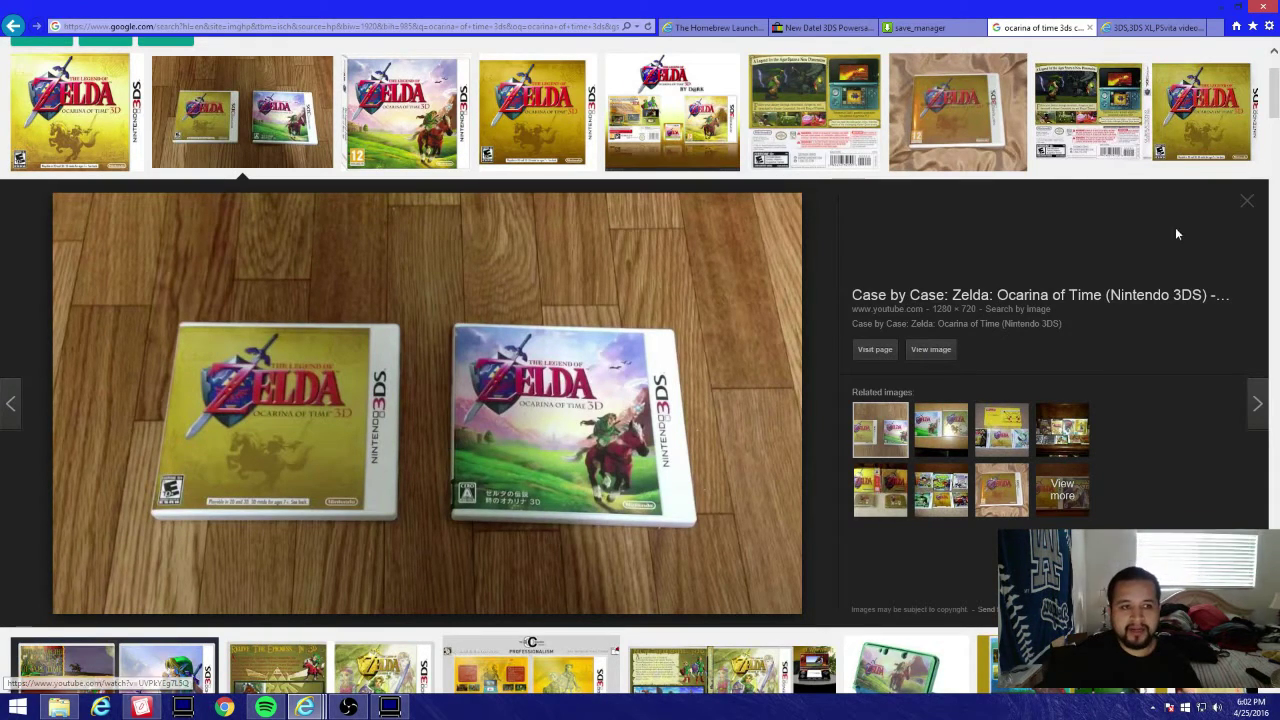
{"action": "left_click", "coordinate": [1248, 206]}
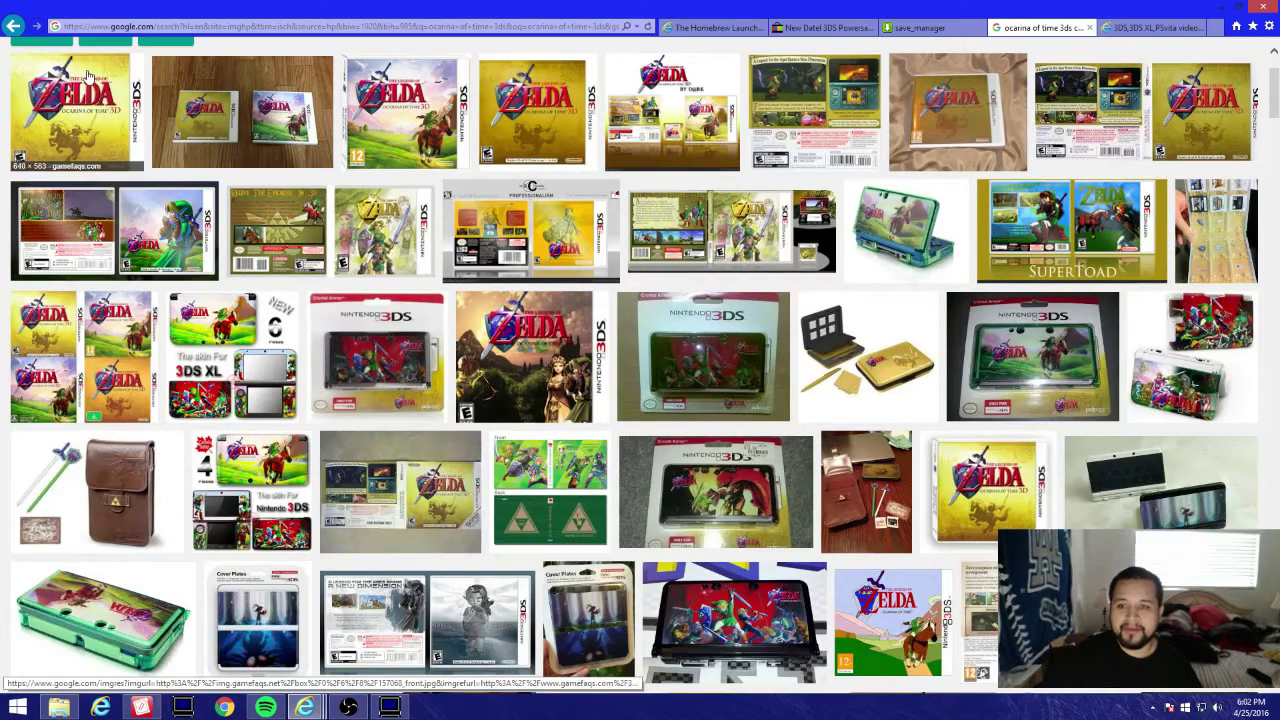
{"action": "left_click", "coordinate": [17, 22]}
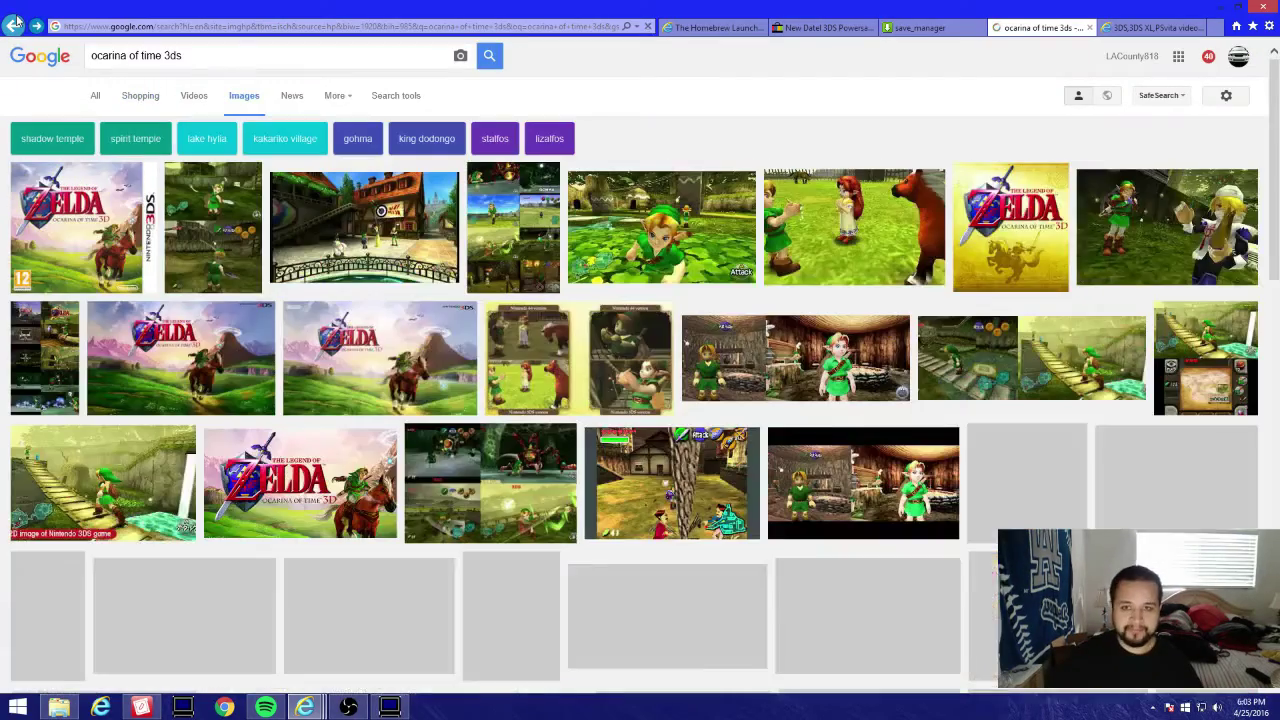
Download the homebrew starter kit from the Homebrew Launcher page as starter.zip into Downloads, replacing the existing file
{"action": "left_click", "coordinate": [665, 30]}
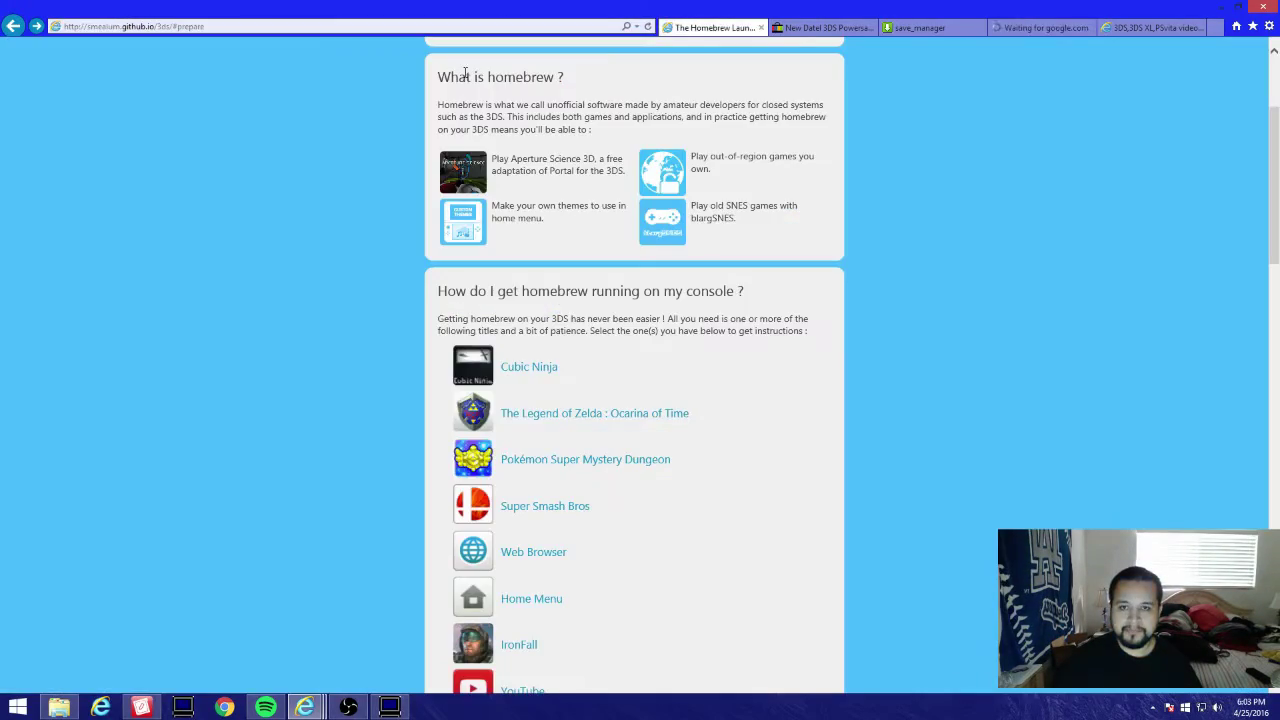
{"action": "scroll", "coordinate": [152, 414], "scroll_direction": "up", "scroll_amount": 2}
{"action": "scroll", "coordinate": [152, 414], "scroll_direction": "down", "scroll_amount": 5}
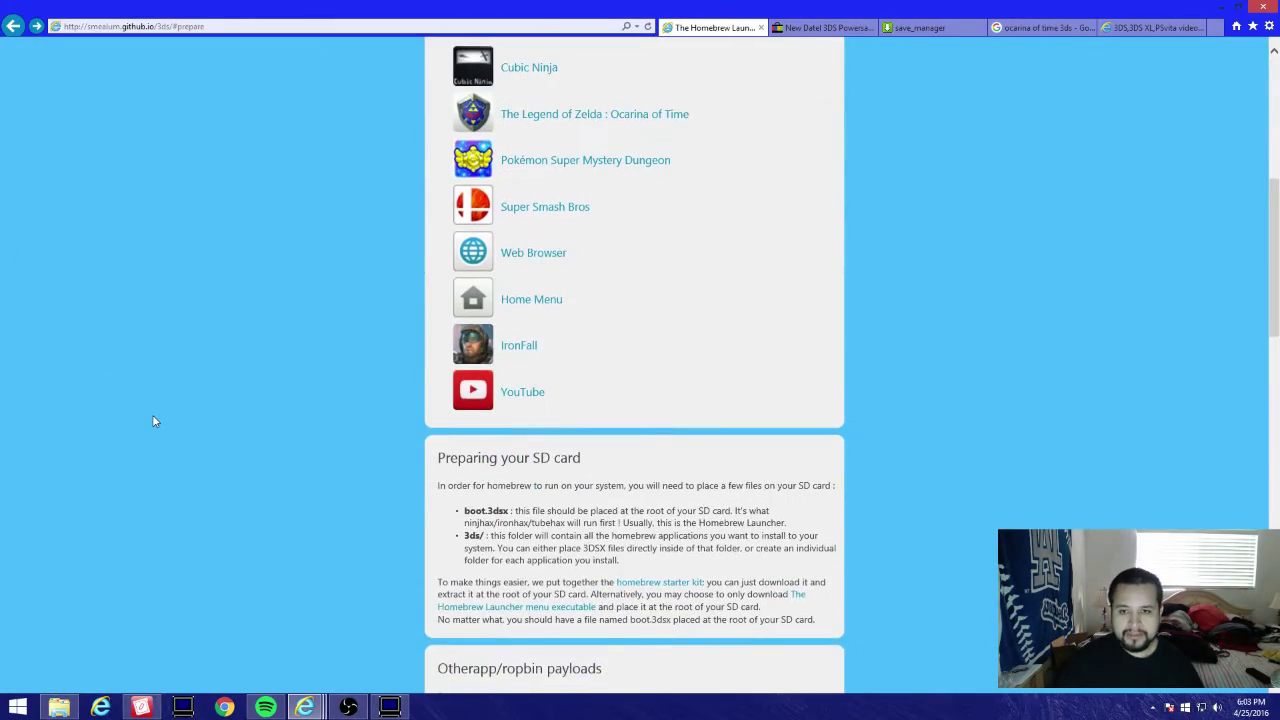
{"action": "scroll", "coordinate": [153, 420], "scroll_direction": "down", "scroll_amount": 2}
{"action": "left_click", "coordinate": [648, 389]}
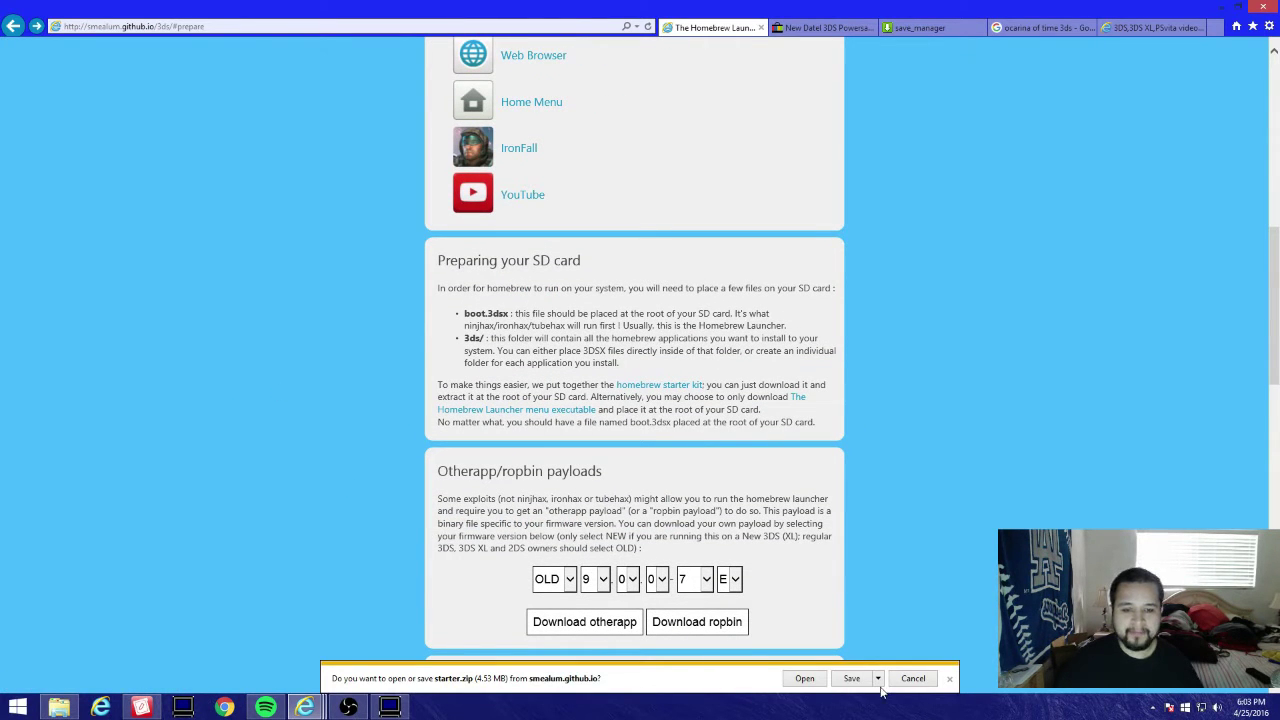
{"action": "left_click", "coordinate": [878, 679]}
{"action": "left_click", "coordinate": [910, 660]}
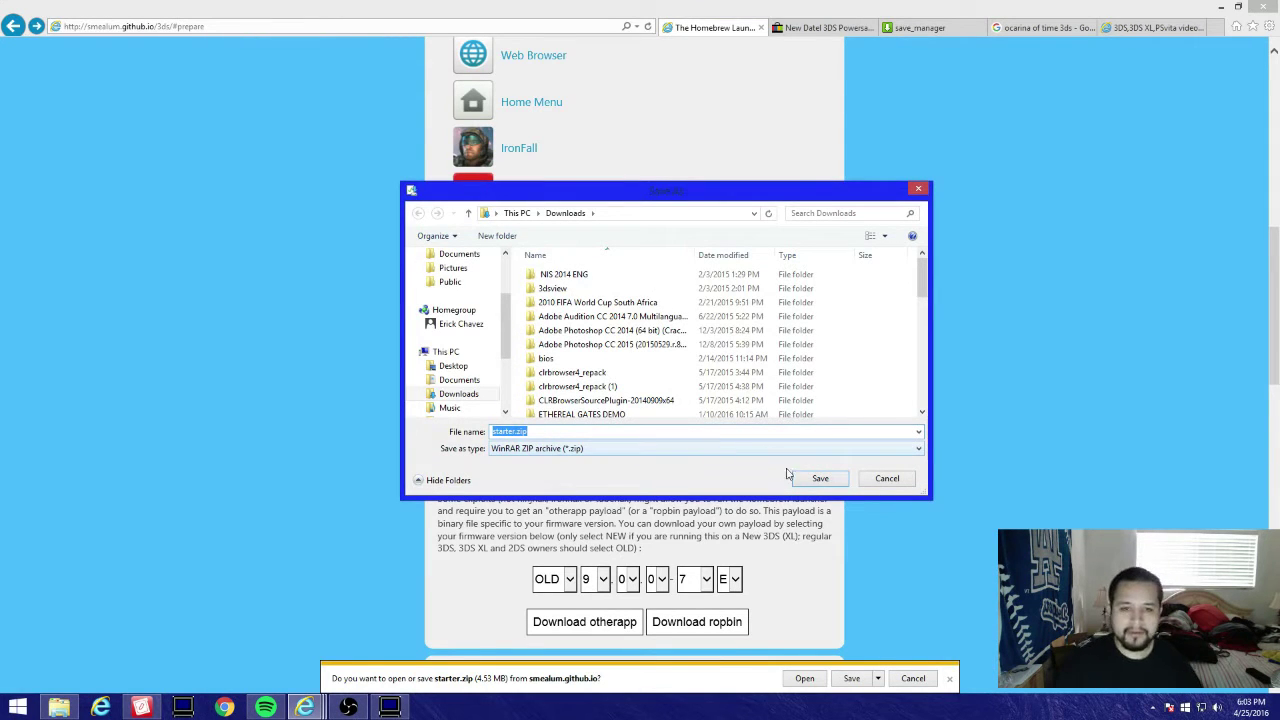
{"action": "left_click", "coordinate": [814, 480]}
{"action": "left_click", "coordinate": [672, 354]}
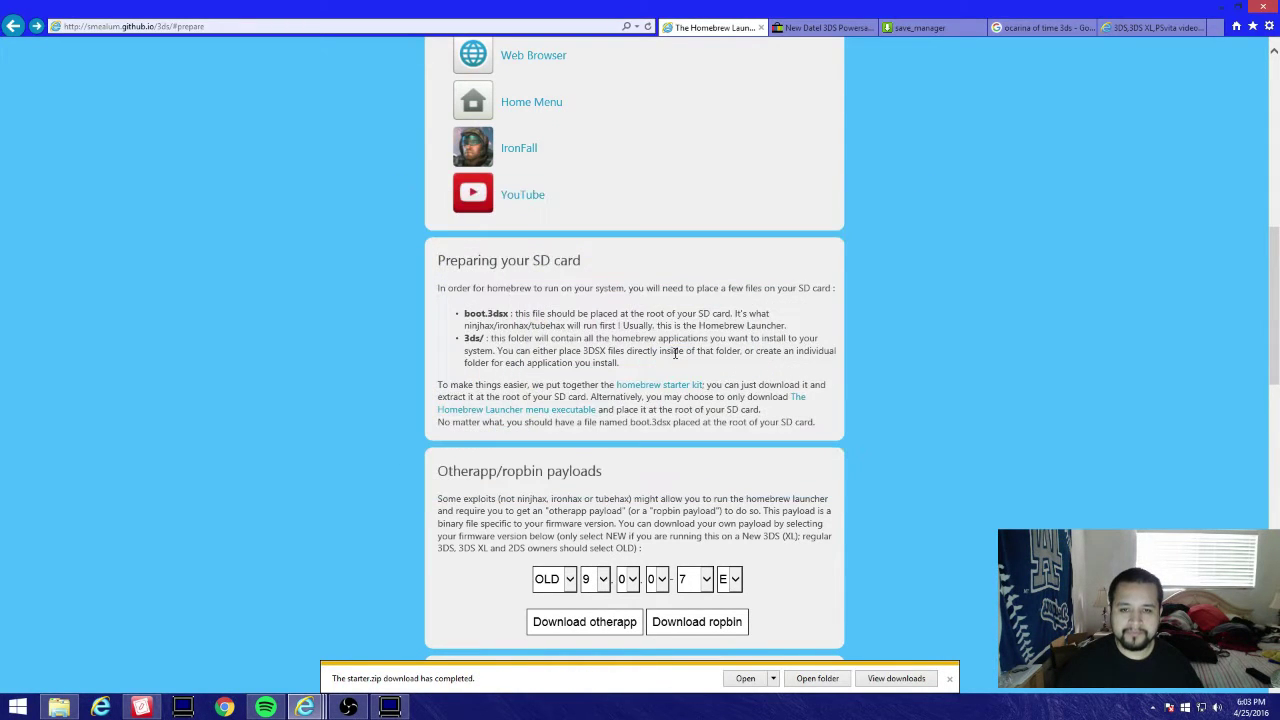
Extract starter.zip to the starter folder in Downloads, overwriting all existing files, and put the archive and folder windows away
{"action": "left_click", "coordinate": [817, 679]}
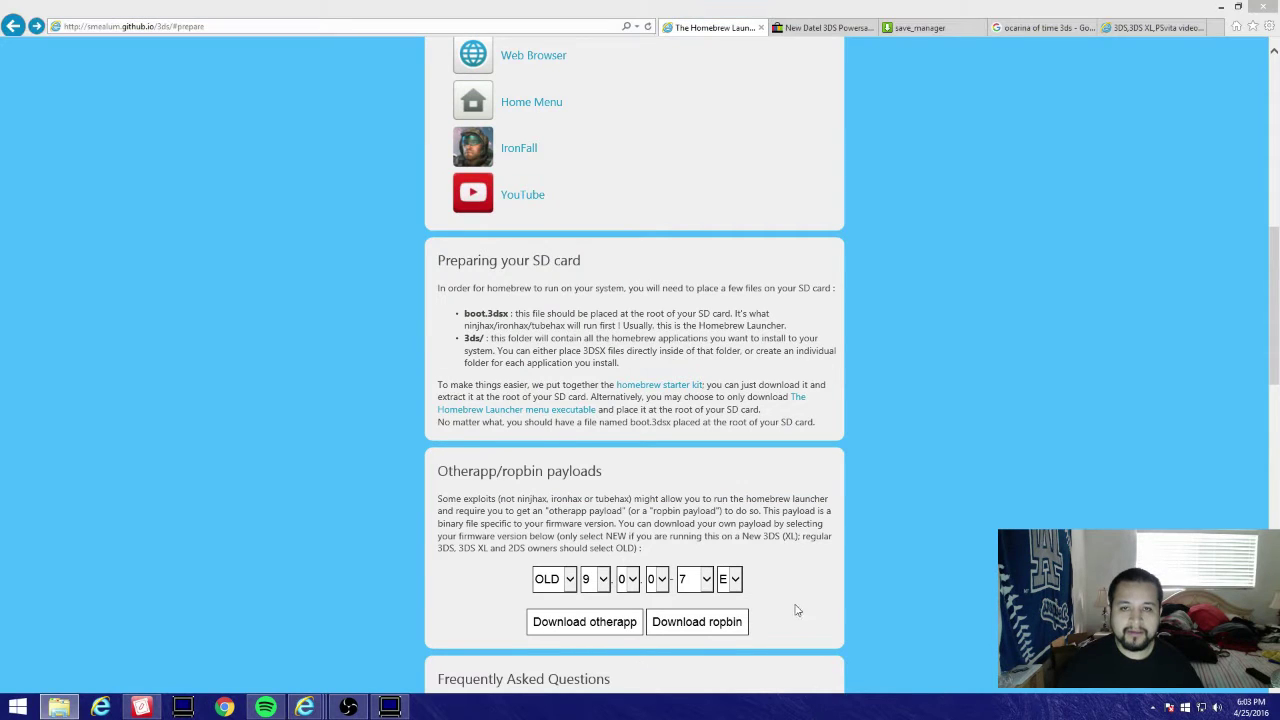
{"action": "double_click", "coordinate": [170, 547]}
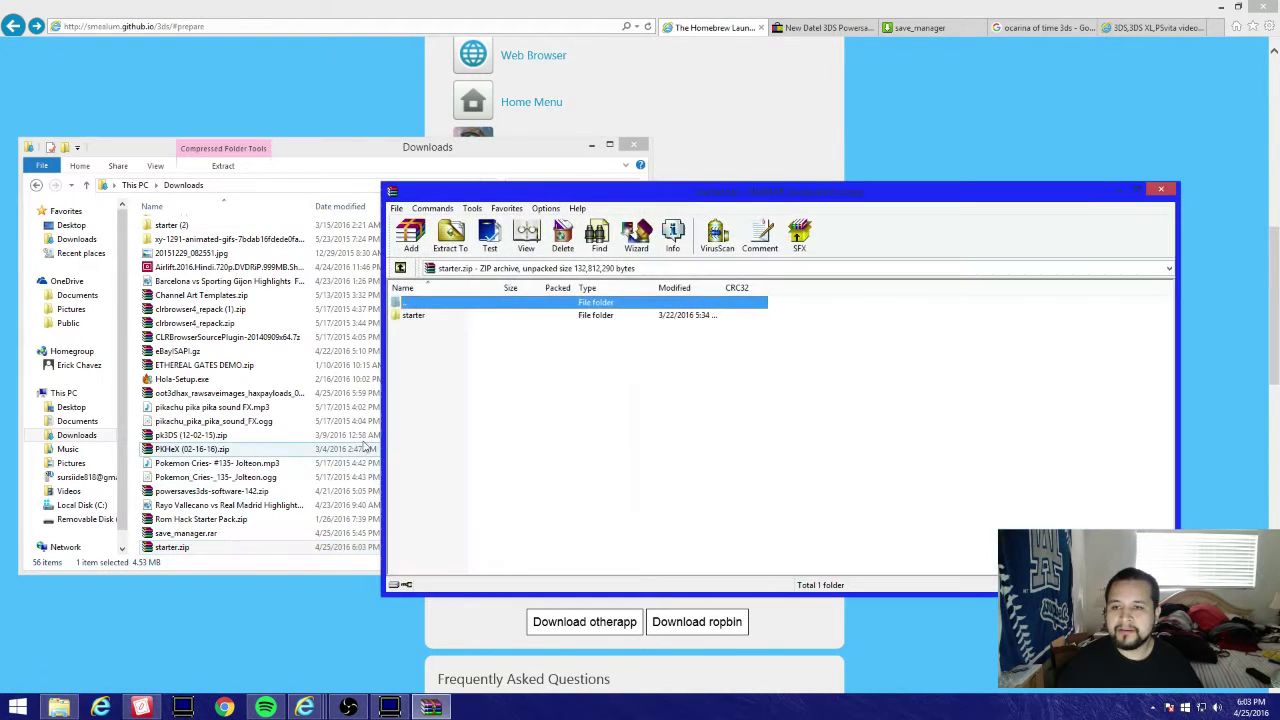
{"action": "left_click", "coordinate": [450, 234]}
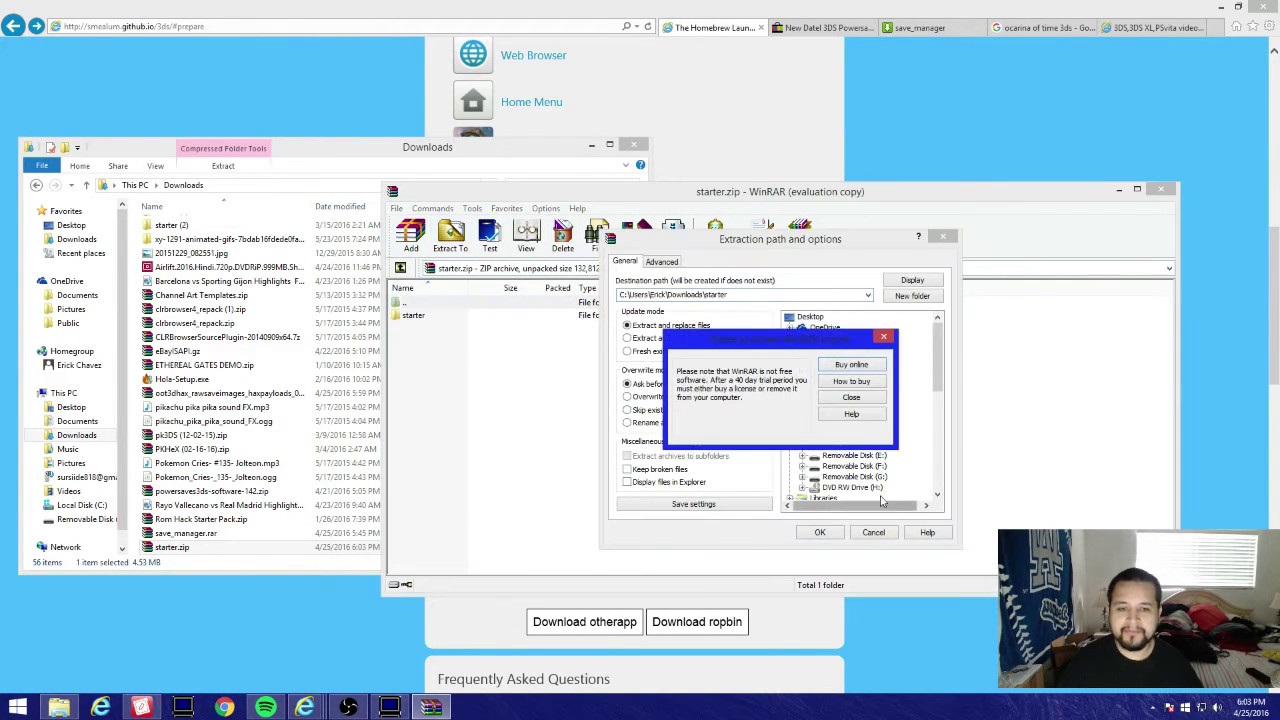
{"action": "left_click", "coordinate": [851, 405]}
{"action": "left_click", "coordinate": [819, 532]}
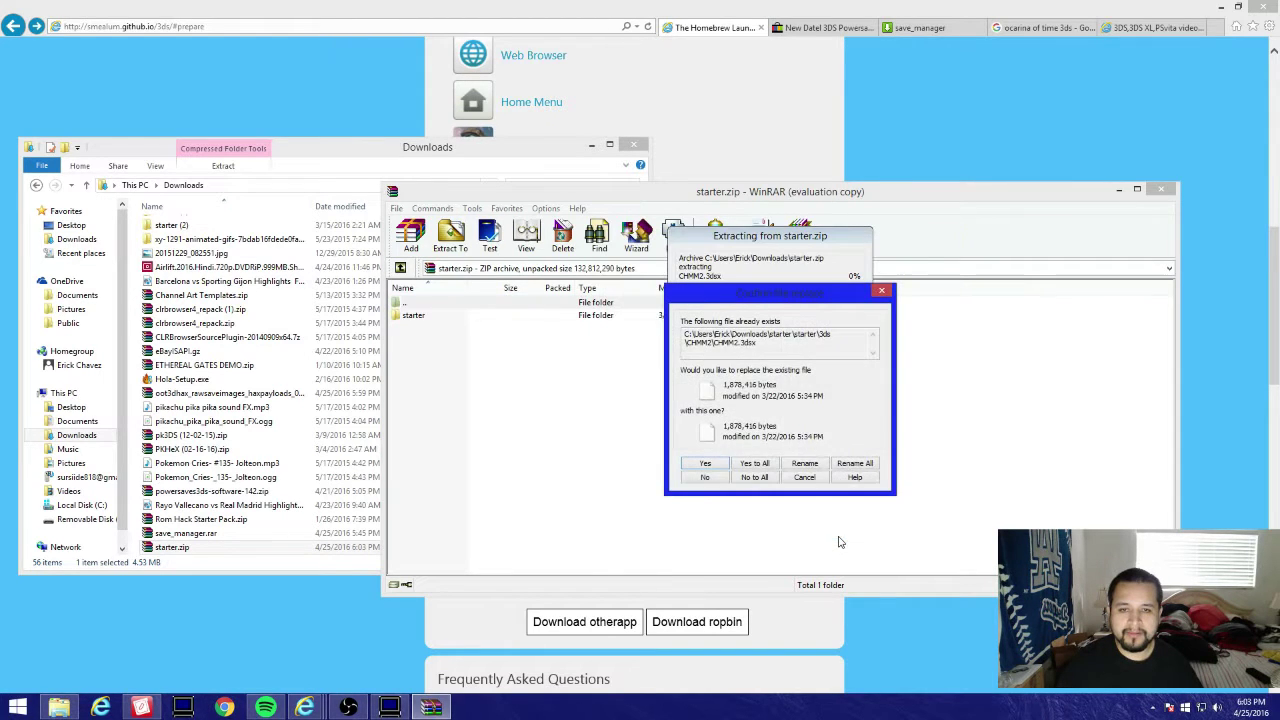
{"action": "left_click", "coordinate": [754, 463]}
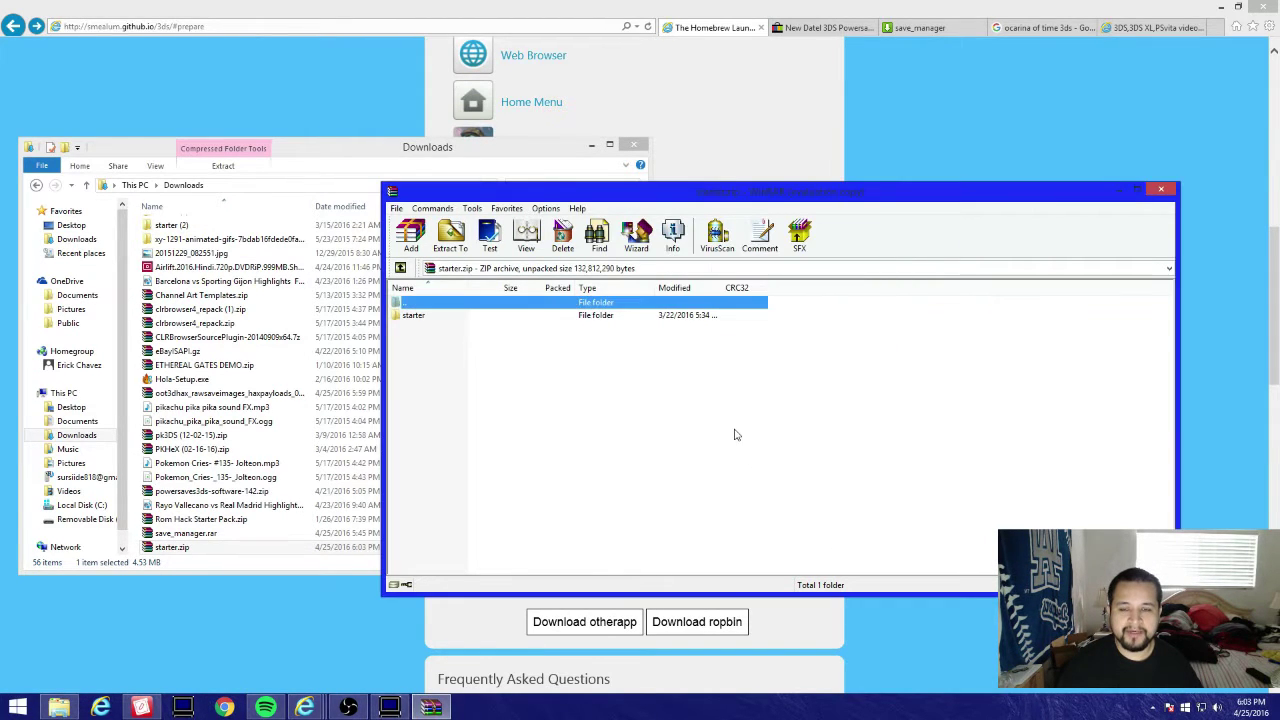
{"action": "left_click", "coordinate": [1161, 190]}
{"action": "left_click", "coordinate": [591, 146]}
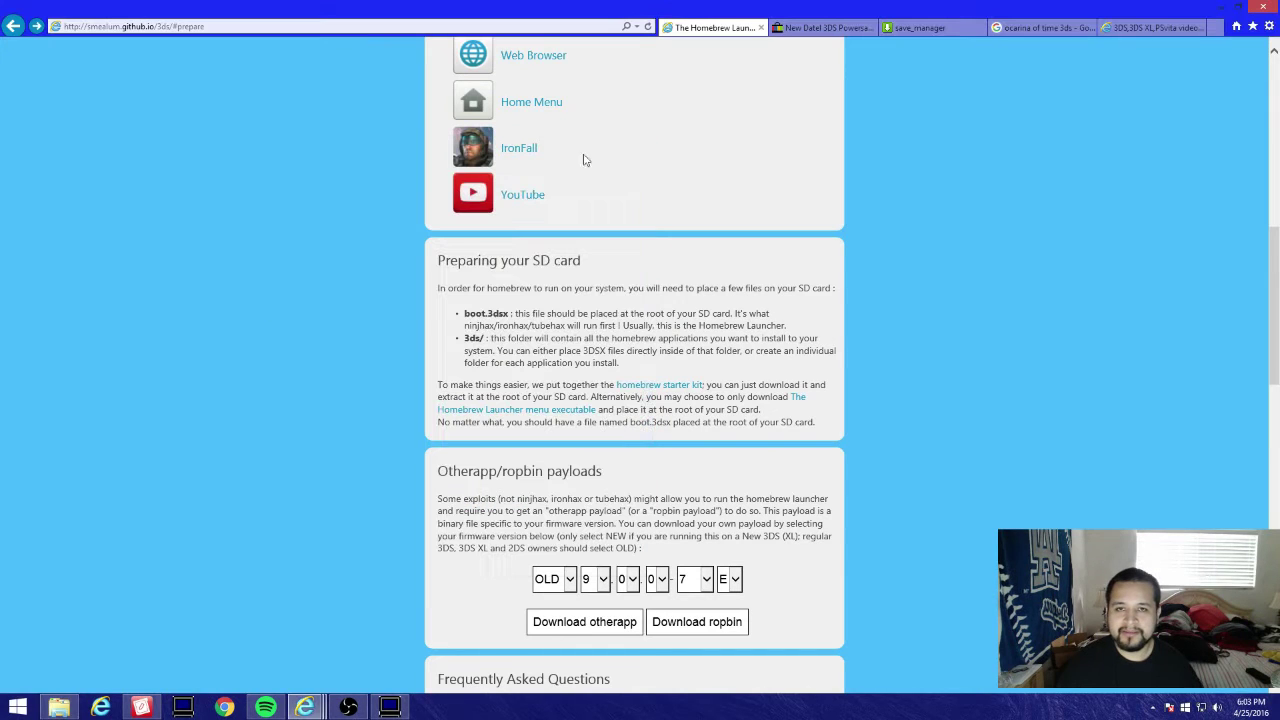
Expand the instructions for The Legend of Zelda: Ocarina of Time and open yellows8's repository
{"action": "scroll", "coordinate": [234, 376], "scroll_direction": "up", "scroll_amount": 4}
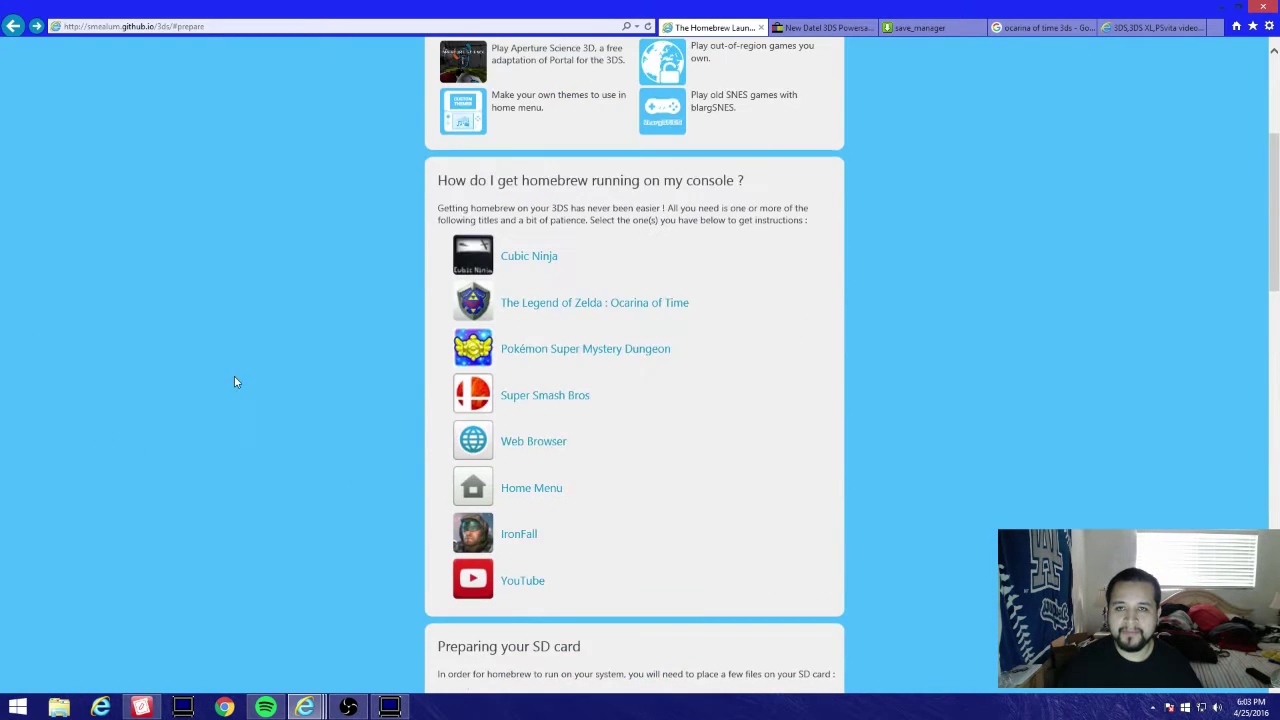
{"action": "left_click", "coordinate": [528, 321]}
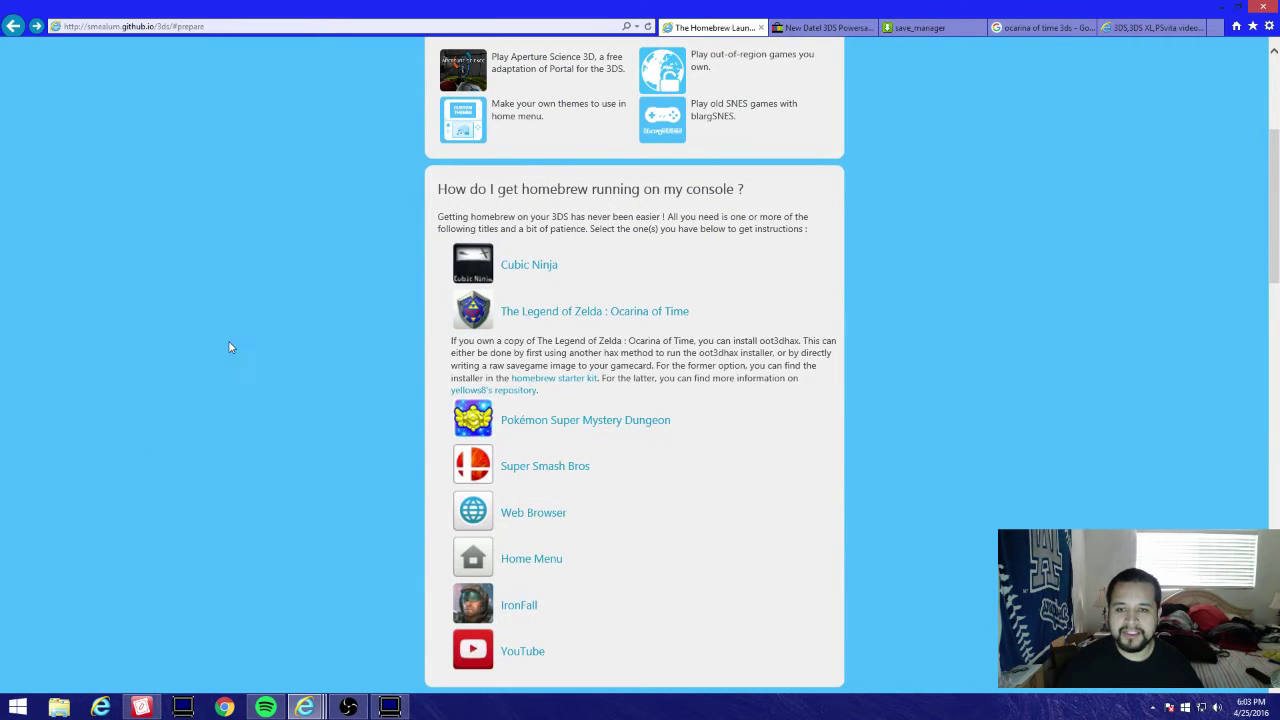
{"action": "left_click", "coordinate": [499, 392]}
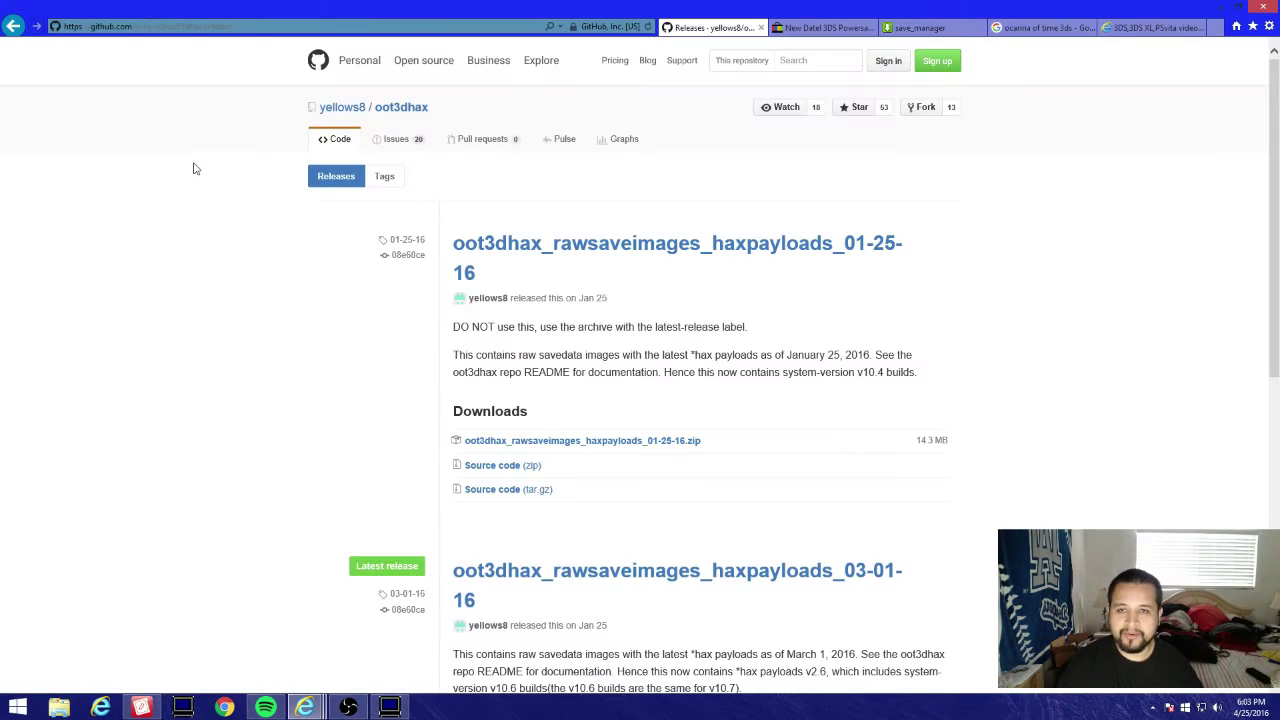
Download the latest release, oot3dhax_rawsaveimages_haxpayloads_03-01-16.zip, into Downloads, replacing the existing file
{"action": "scroll", "coordinate": [180, 303], "scroll_direction": "down", "scroll_amount": 3}
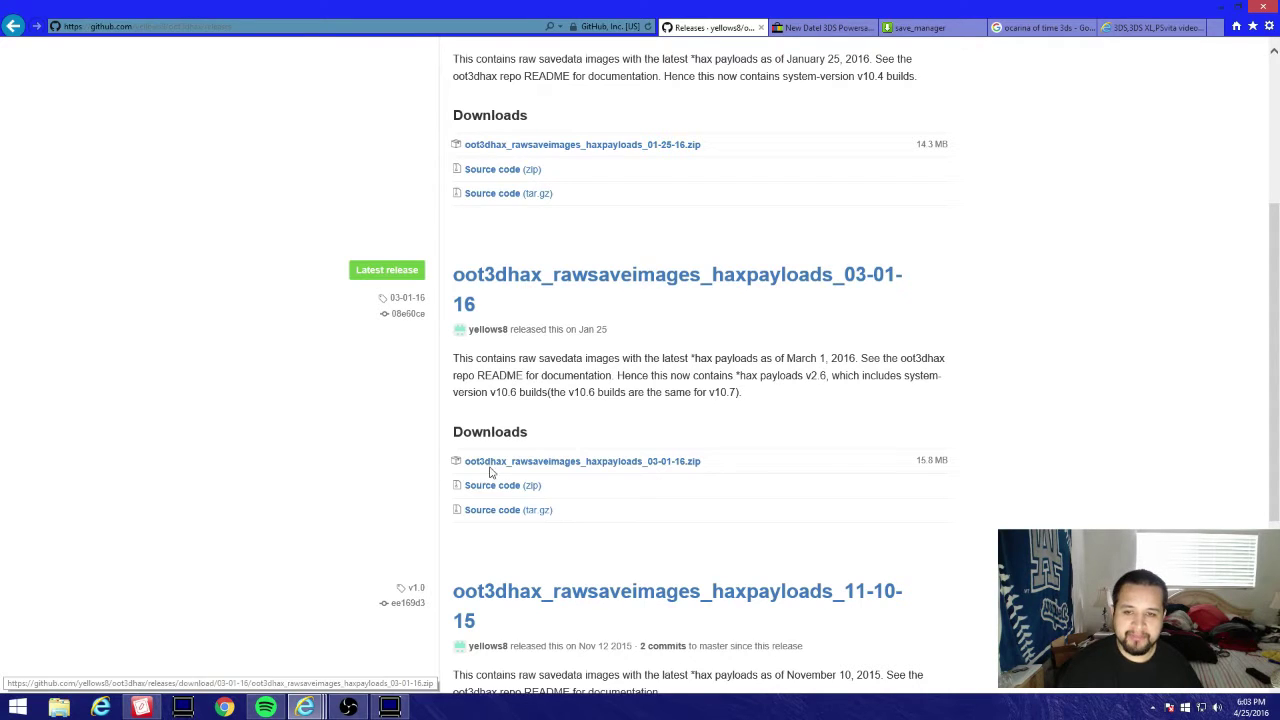
{"action": "left_click", "coordinate": [535, 466]}
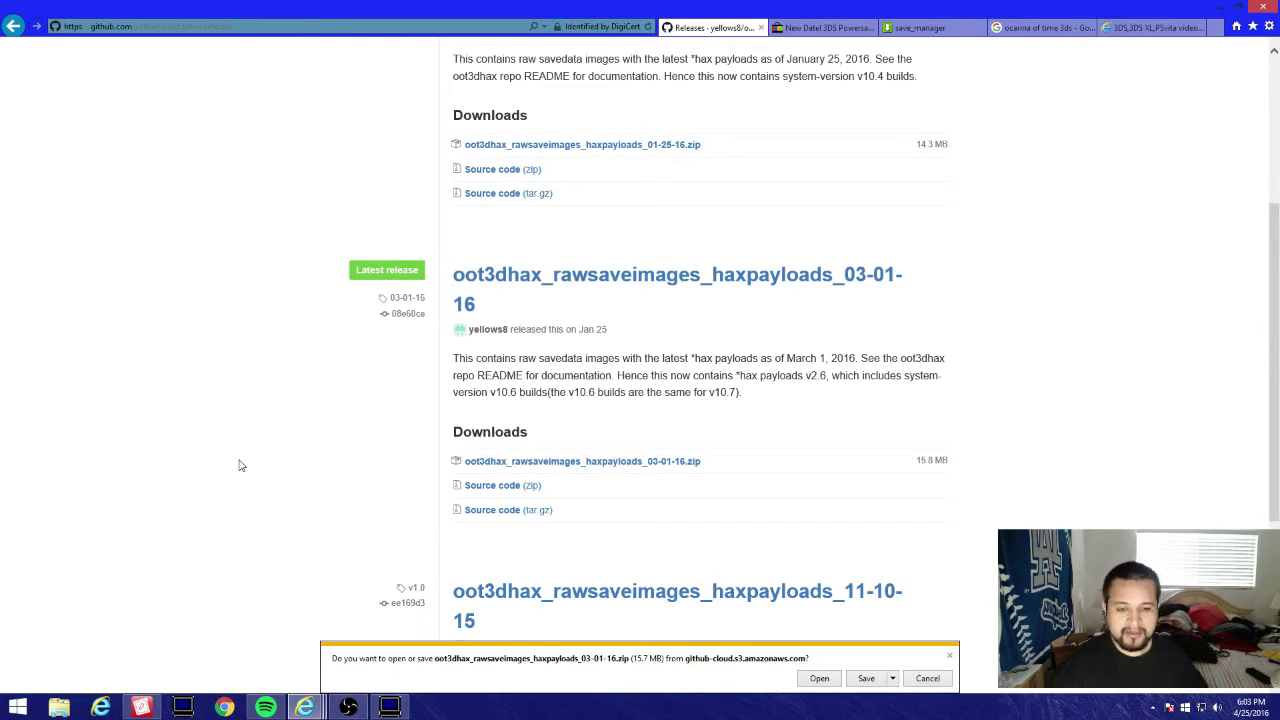
{"action": "left_click", "coordinate": [892, 678]}
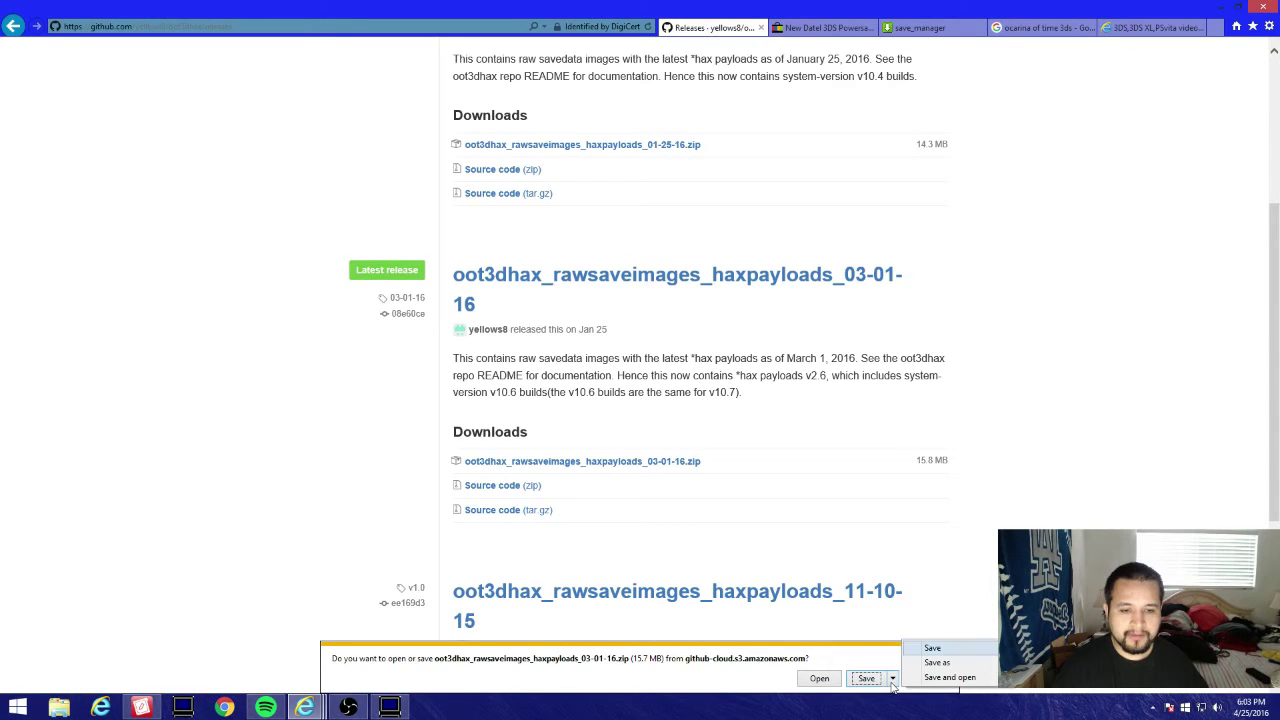
{"action": "left_click", "coordinate": [925, 663]}
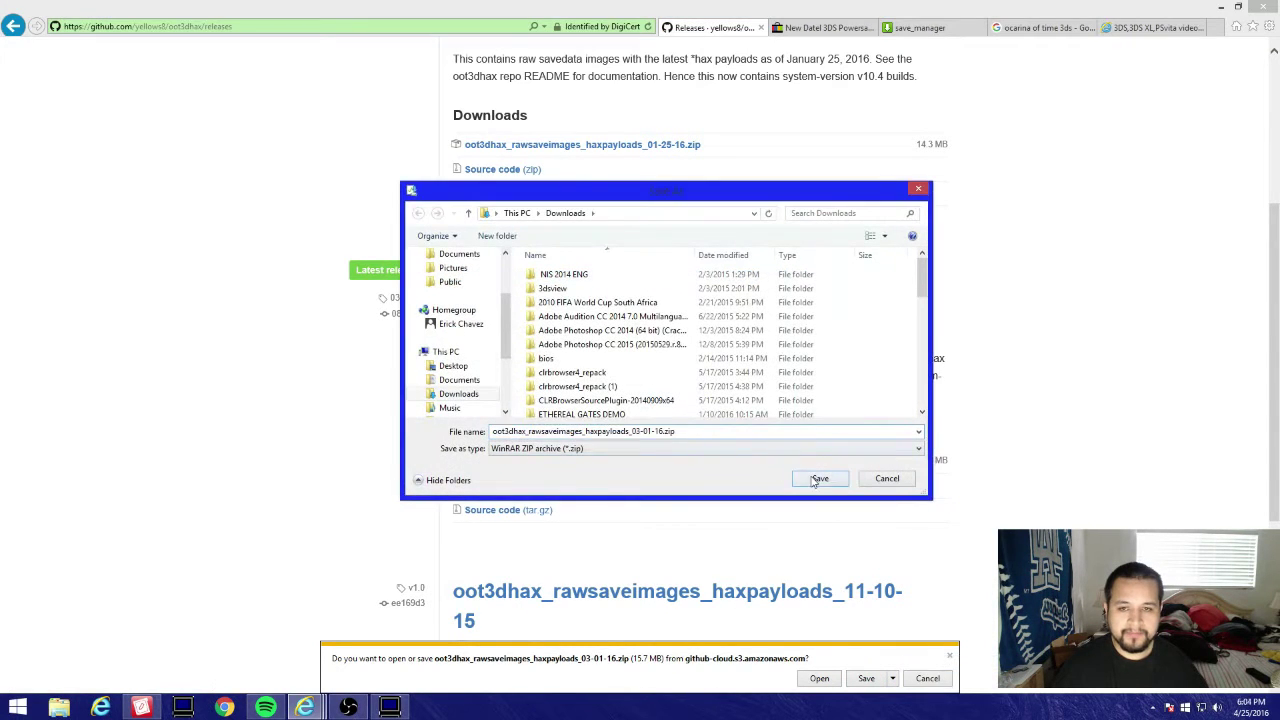
{"action": "left_click", "coordinate": [817, 479]}
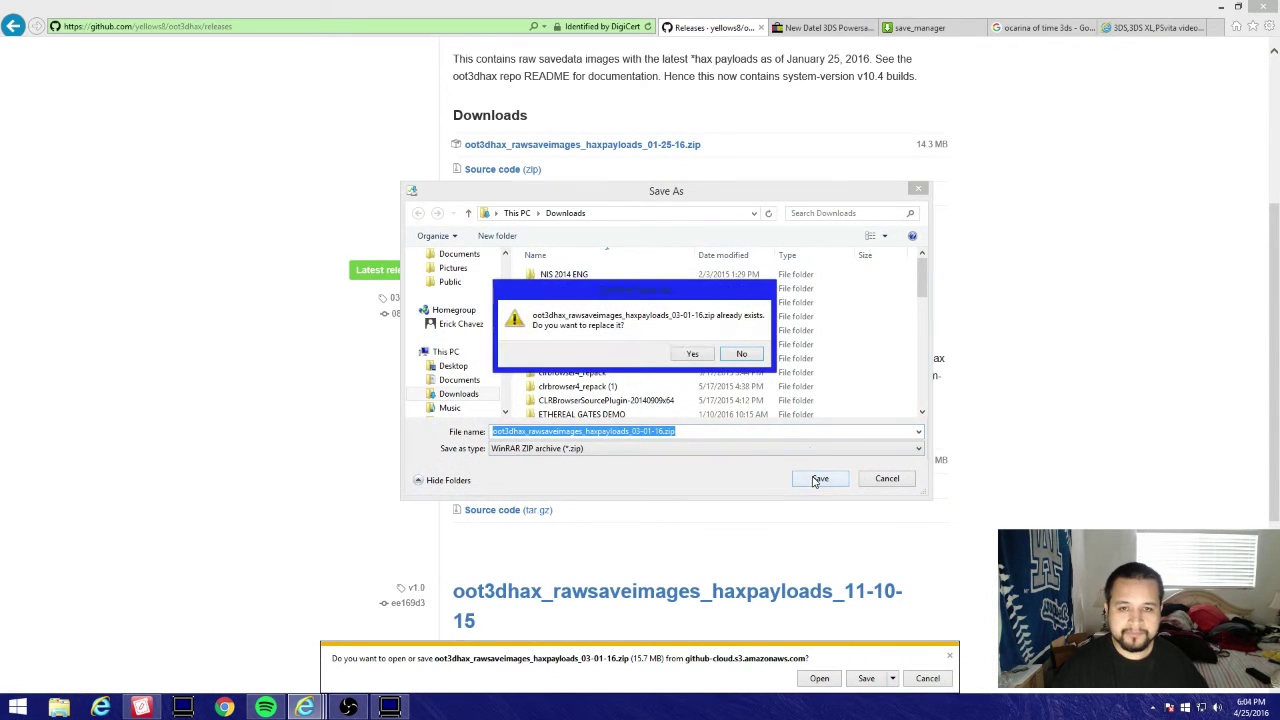
{"action": "left_click", "coordinate": [688, 358]}
Extract oot3dhax_rawsaveimages_haxpayloads_03-01-16.zip into its folder in Downloads, overwriting all existing files, and close the archive and folder windows
{"action": "left_click", "coordinate": [818, 678]}
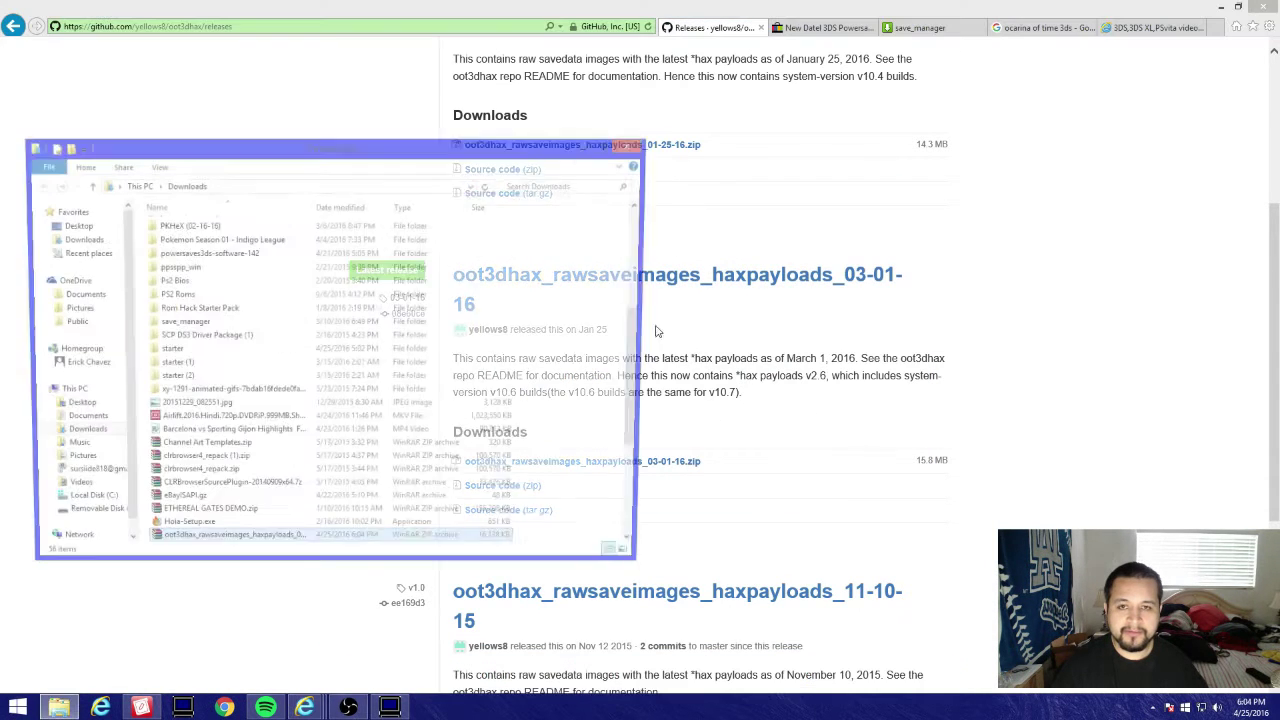
{"action": "double_click", "coordinate": [195, 547]}
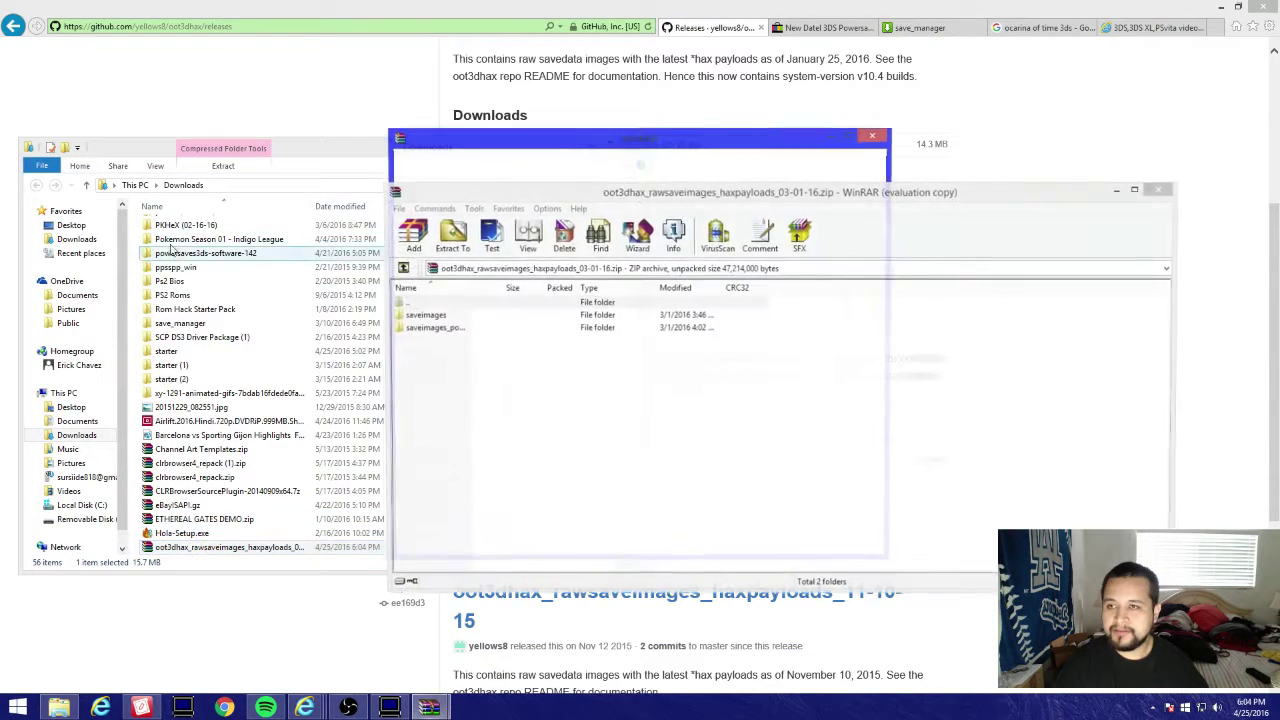
{"action": "key", "text": "Escape"}
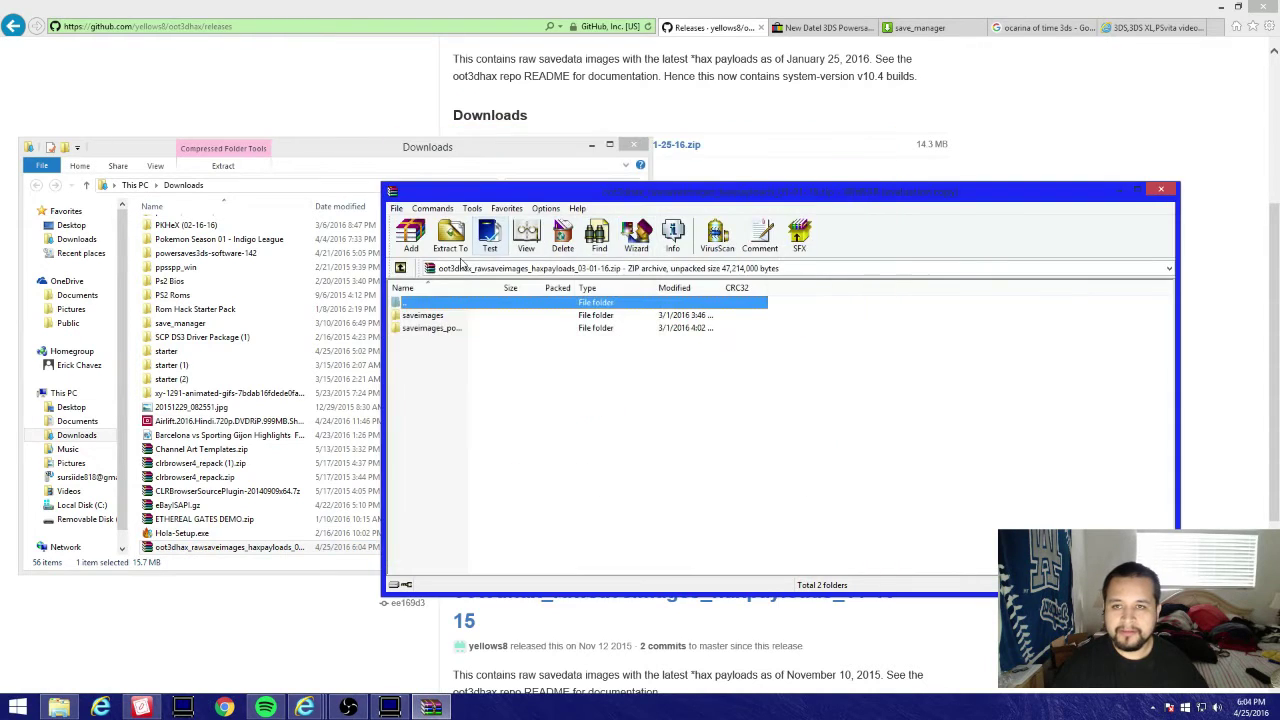
{"action": "left_click", "coordinate": [451, 238]}
{"action": "left_click", "coordinate": [821, 530]}
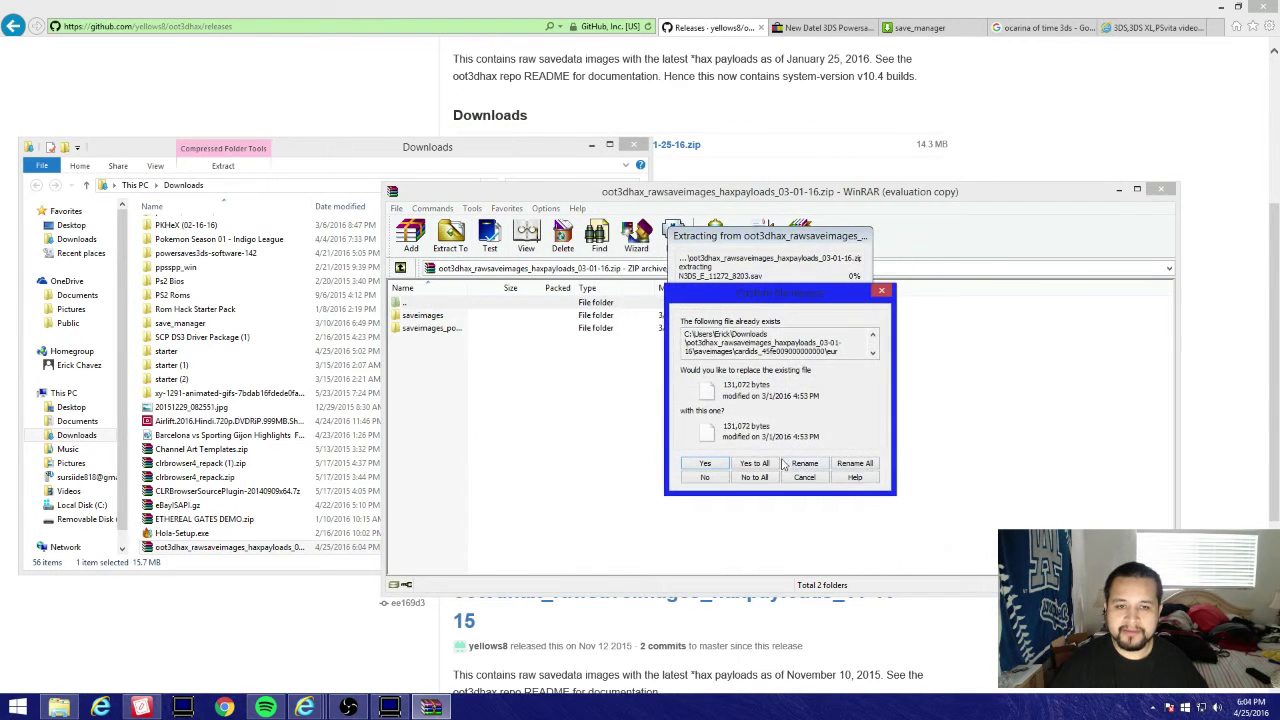
{"action": "left_click", "coordinate": [770, 466]}
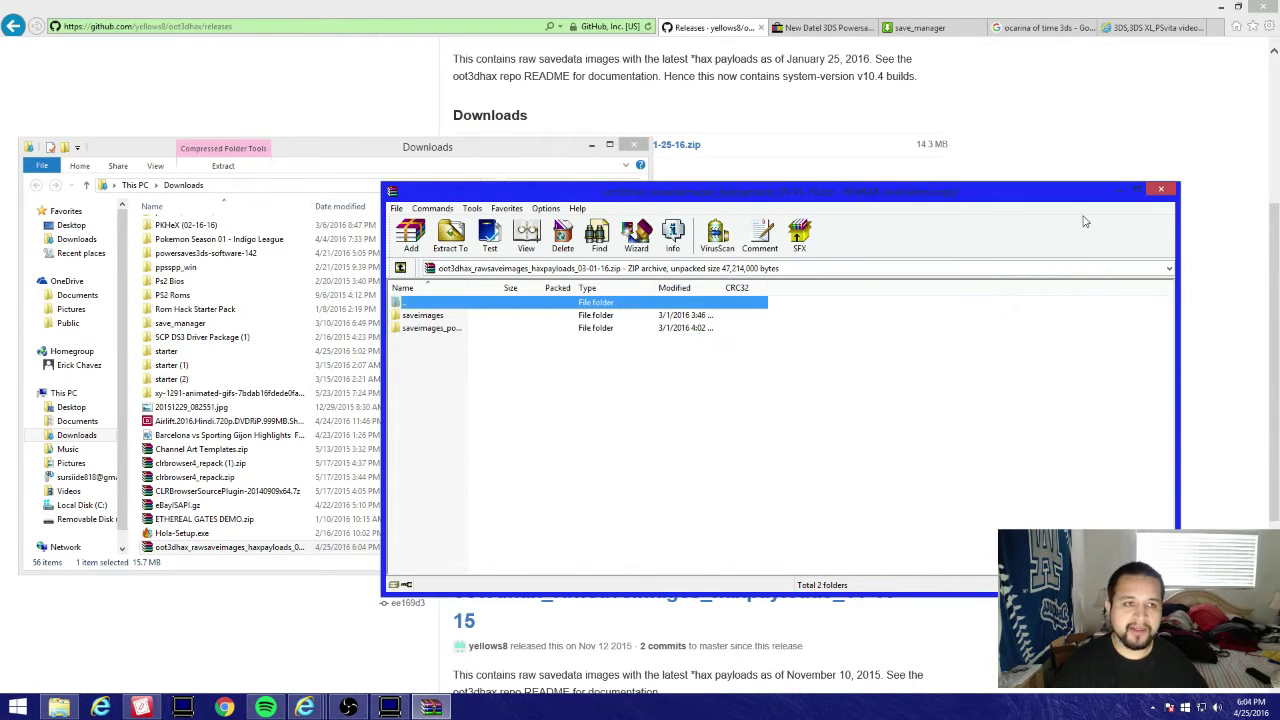
{"action": "left_click", "coordinate": [1166, 192]}
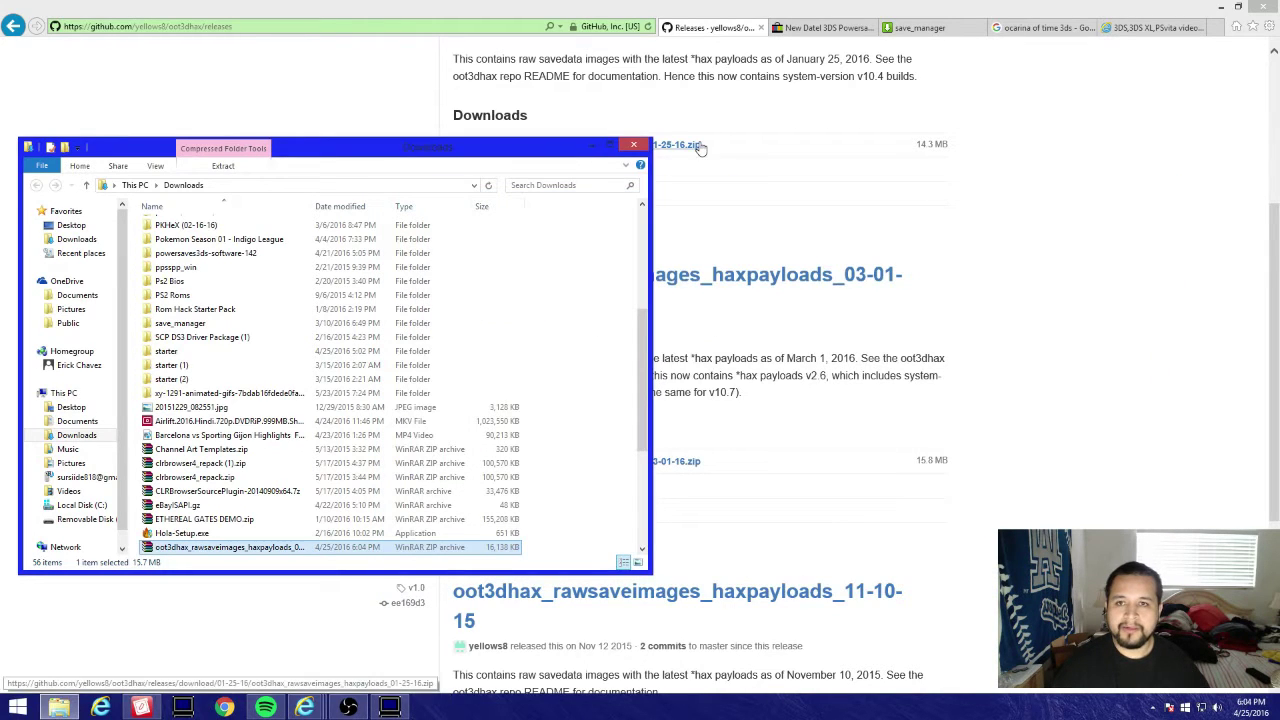
{"action": "left_click", "coordinate": [636, 149]}
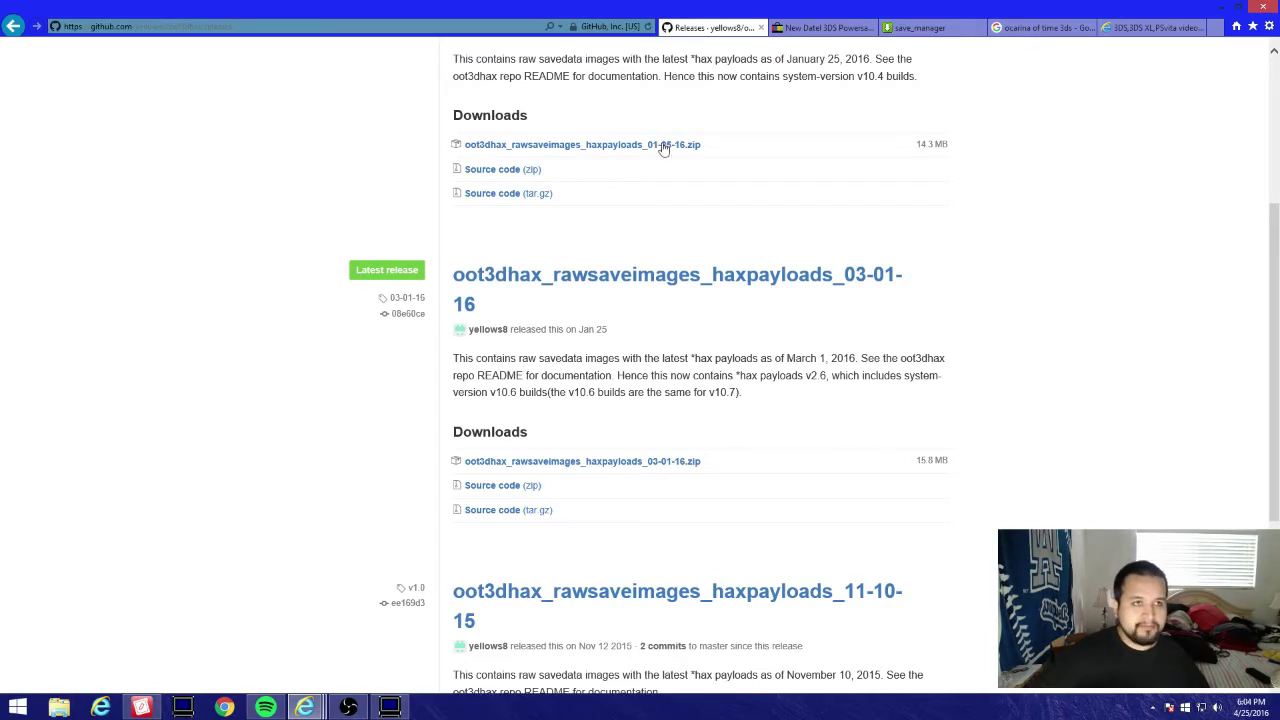
Minimize the browser and show the contents of the 3DS SD card, Removable Disk (F:), in File Explorer
{"action": "left_click", "coordinate": [1220, 6]}
{"action": "left_click", "coordinate": [59, 707]}
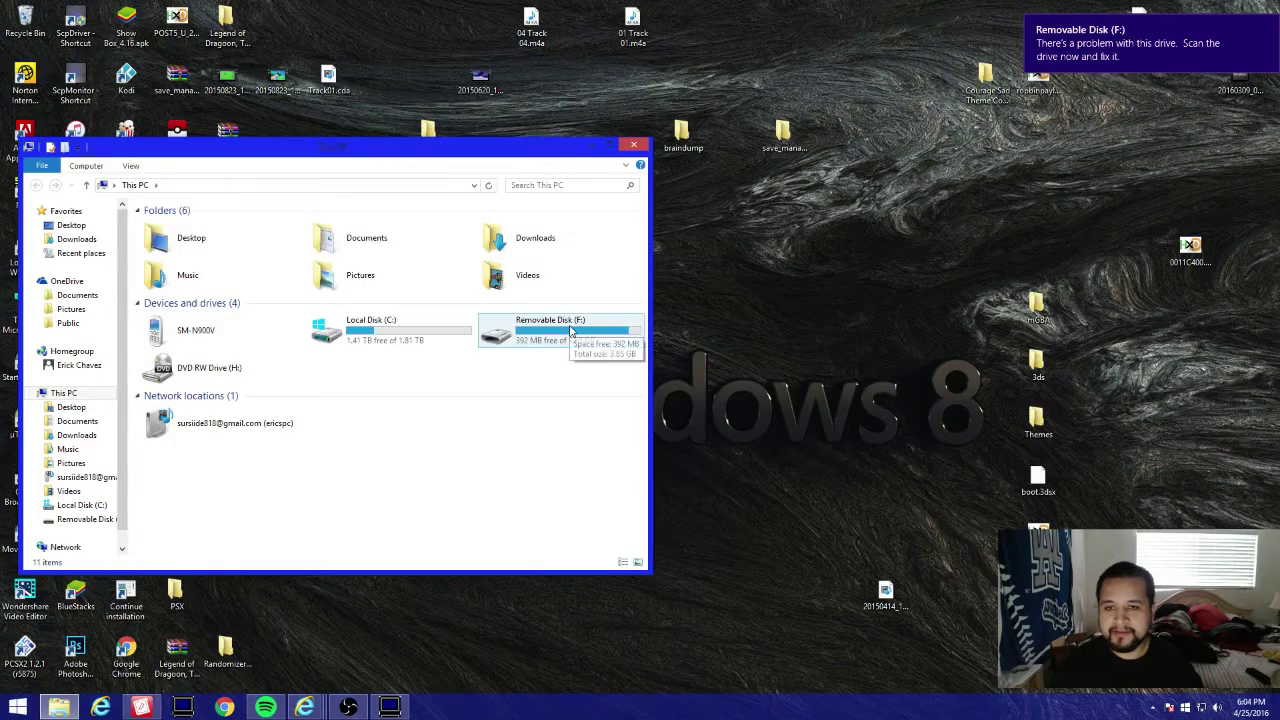
{"action": "double_click", "coordinate": [572, 334]}
{"action": "left_click_drag", "start_coordinate": [320, 153], "coordinate": [710, 133]}
{"action": "mouse_move", "coordinate": [896, 388]}
{"action": "left_mouse_down"}
{"action": "mouse_move", "coordinate": [871, 343]}
{"action": "mouse_move", "coordinate": [545, 178]}
{"action": "mouse_move", "coordinate": [697, 329]}
{"action": "left_mouse_up"}
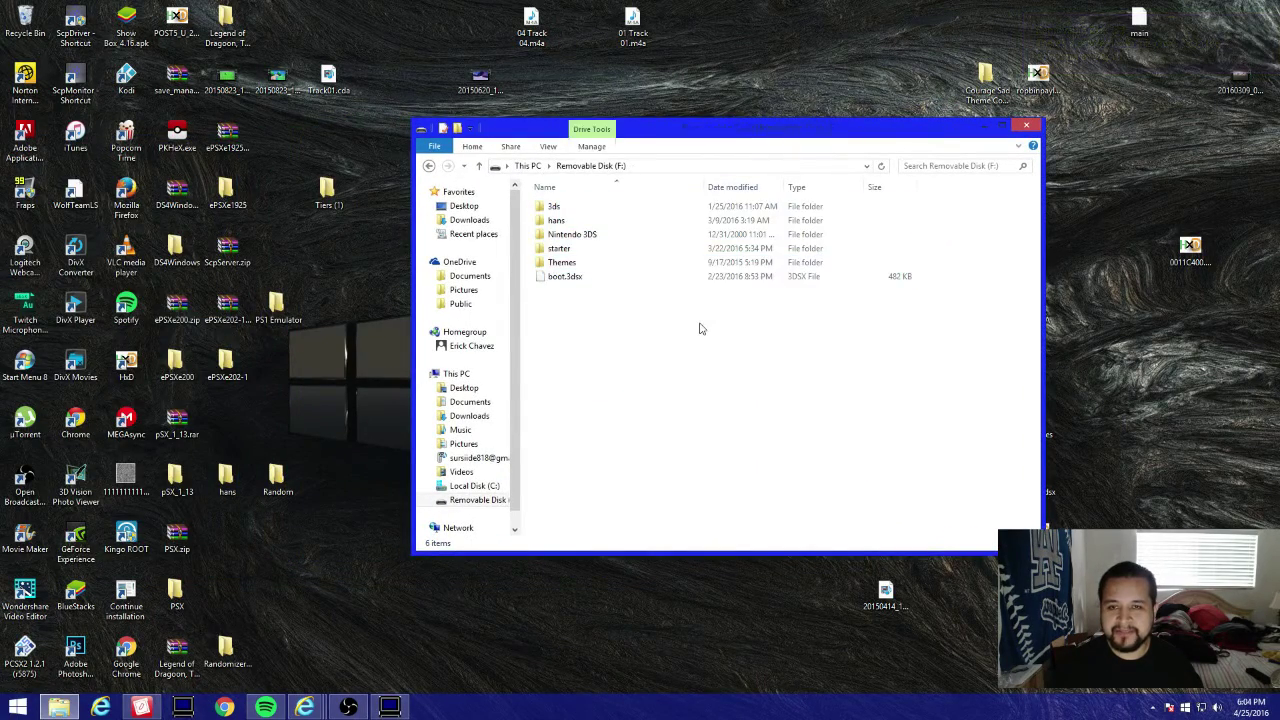
Open a second This PC window and arrange it beside the Removable Disk (F:) window so both are visible
{"action": "left_click", "coordinate": [18, 707]}
{"action": "left_click", "coordinate": [201, 510]}
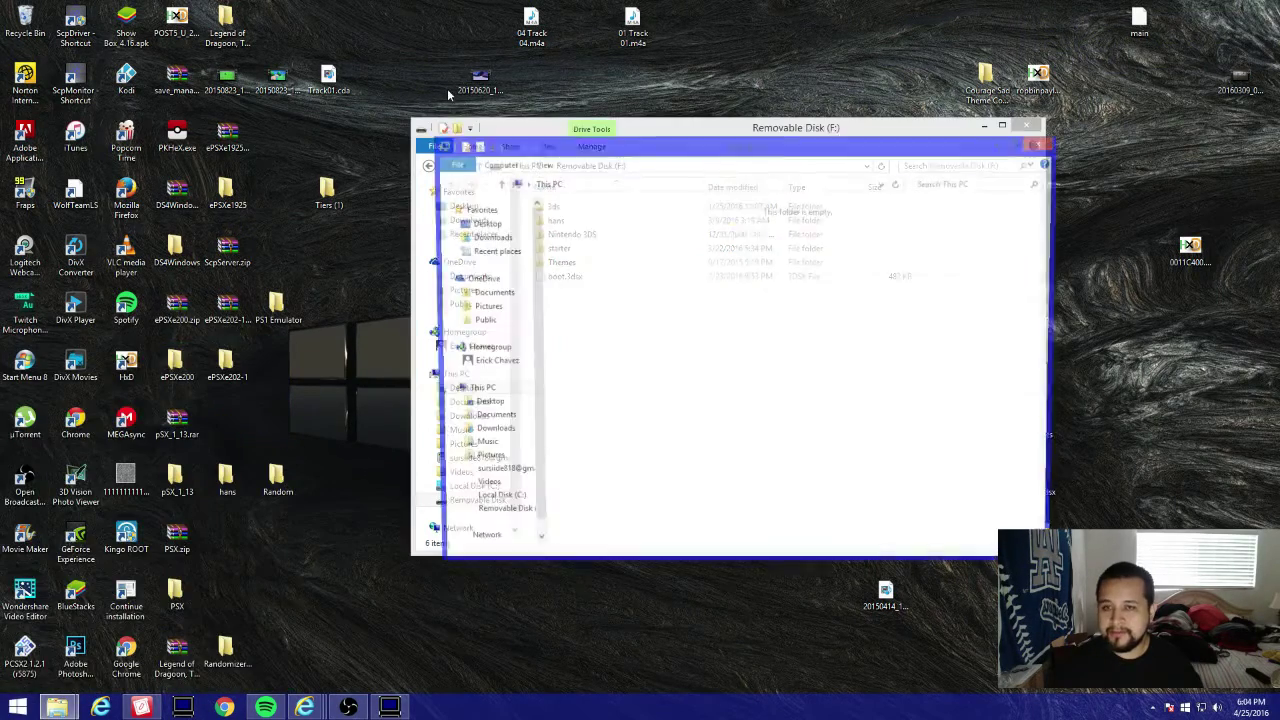
{"action": "left_click_drag", "start_coordinate": [580, 157], "coordinate": [148, 251]}
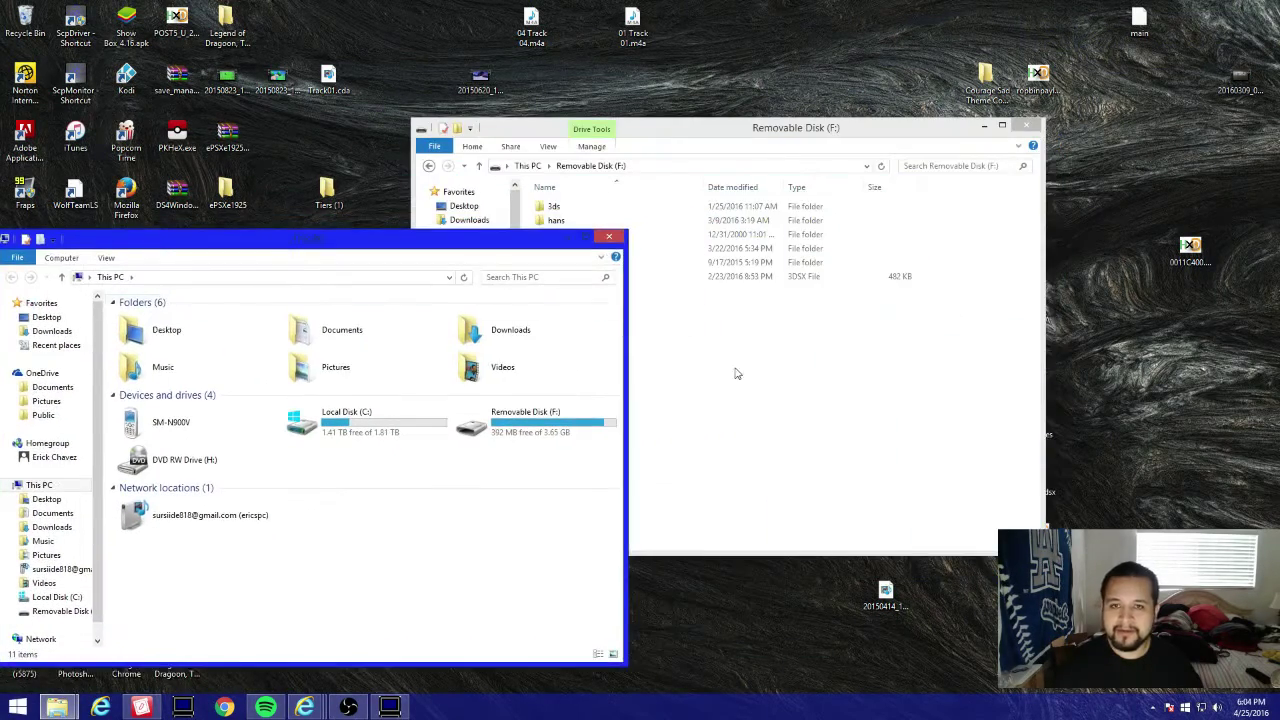
{"action": "left_click", "coordinate": [737, 371]}
{"action": "left_click_drag", "start_coordinate": [679, 133], "coordinate": [909, 51]}
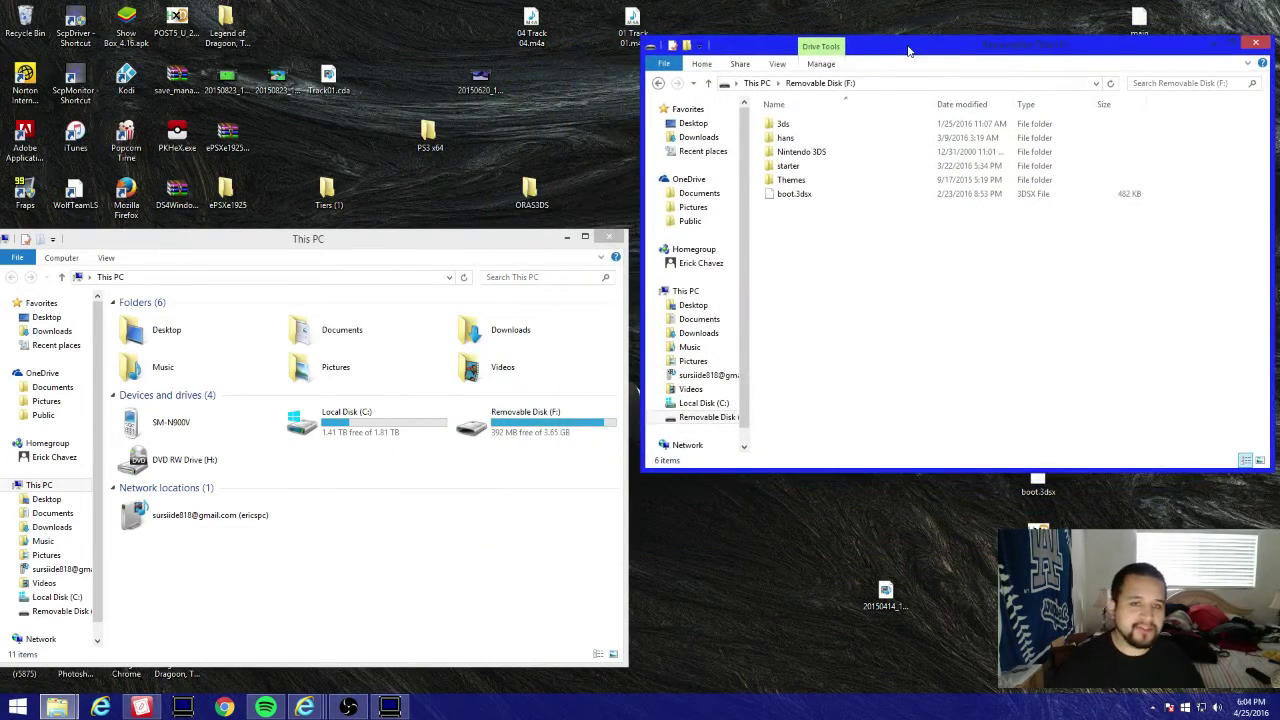
{"action": "left_click", "coordinate": [882, 155]}
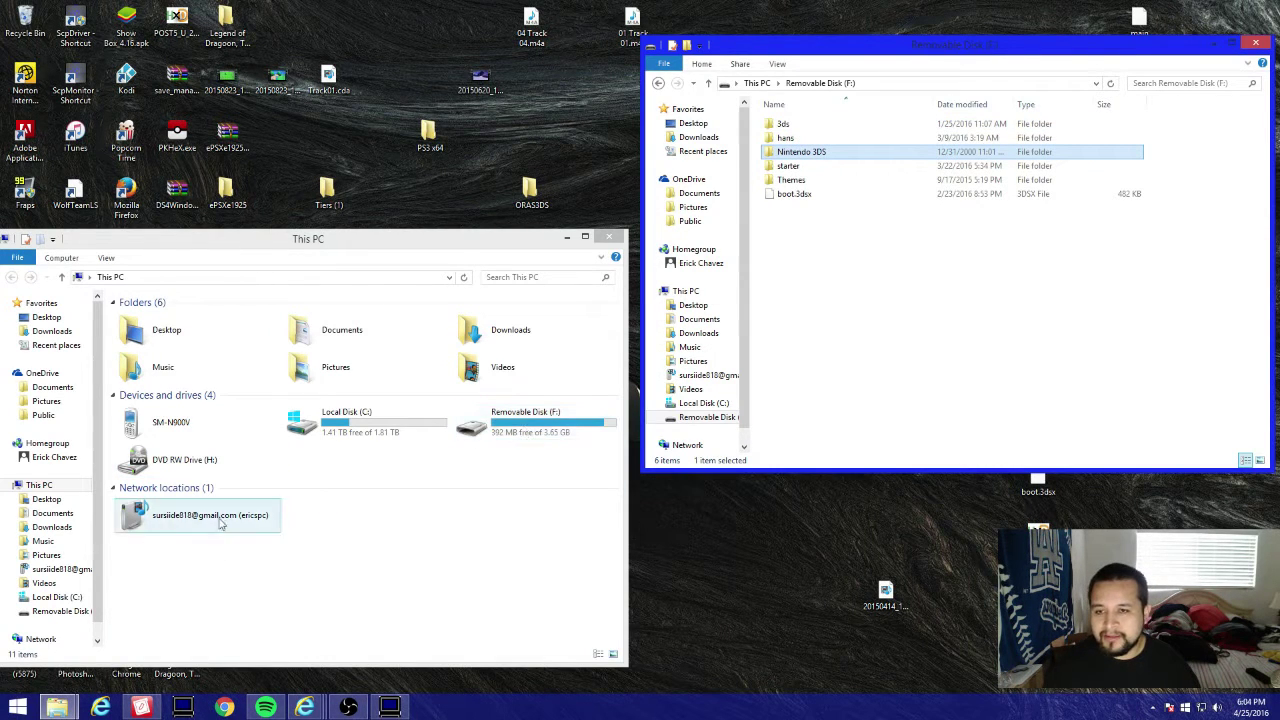
Copy 3ds, Themes and boot.3dsx from Downloads' starter (2) folder to the root of Removable Disk (F:), replacing existing files, and close both windows
{"action": "left_click", "coordinate": [52, 527]}
{"action": "left_click", "coordinate": [224, 583]}
{"action": "scroll", "coordinate": [215, 590], "scroll_direction": "down", "scroll_amount": 3}
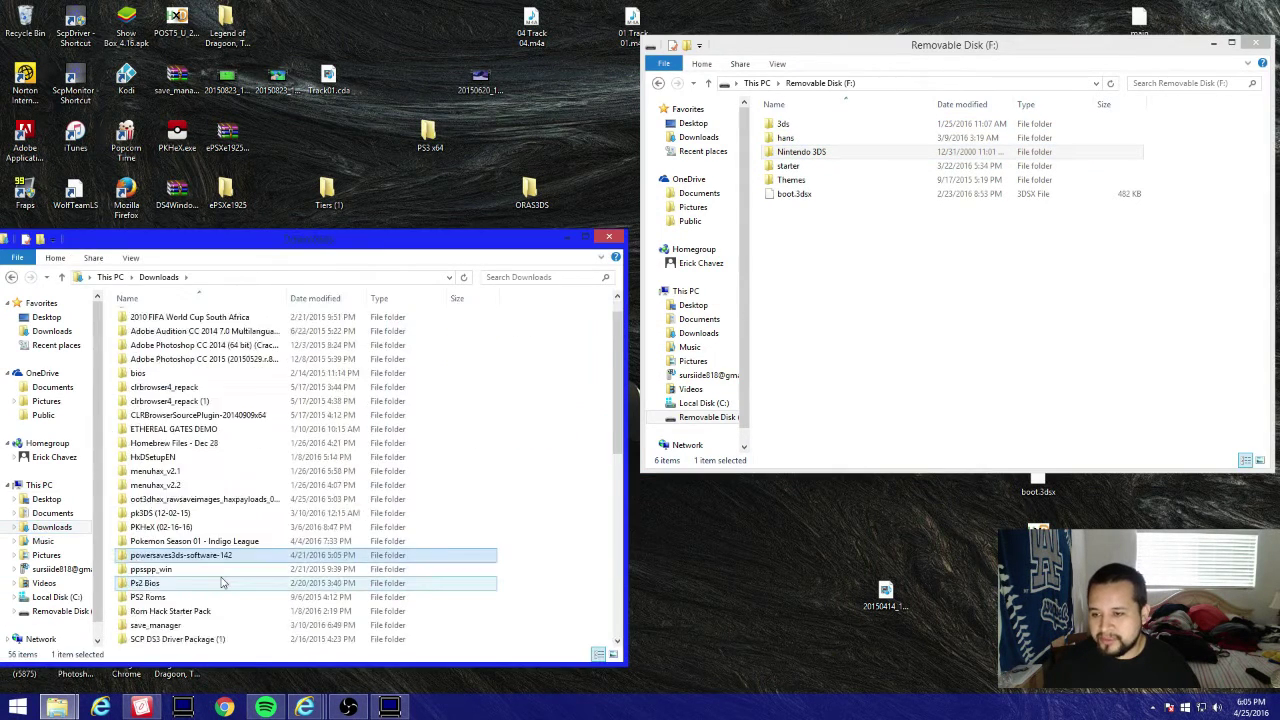
{"action": "double_click", "coordinate": [147, 597]}
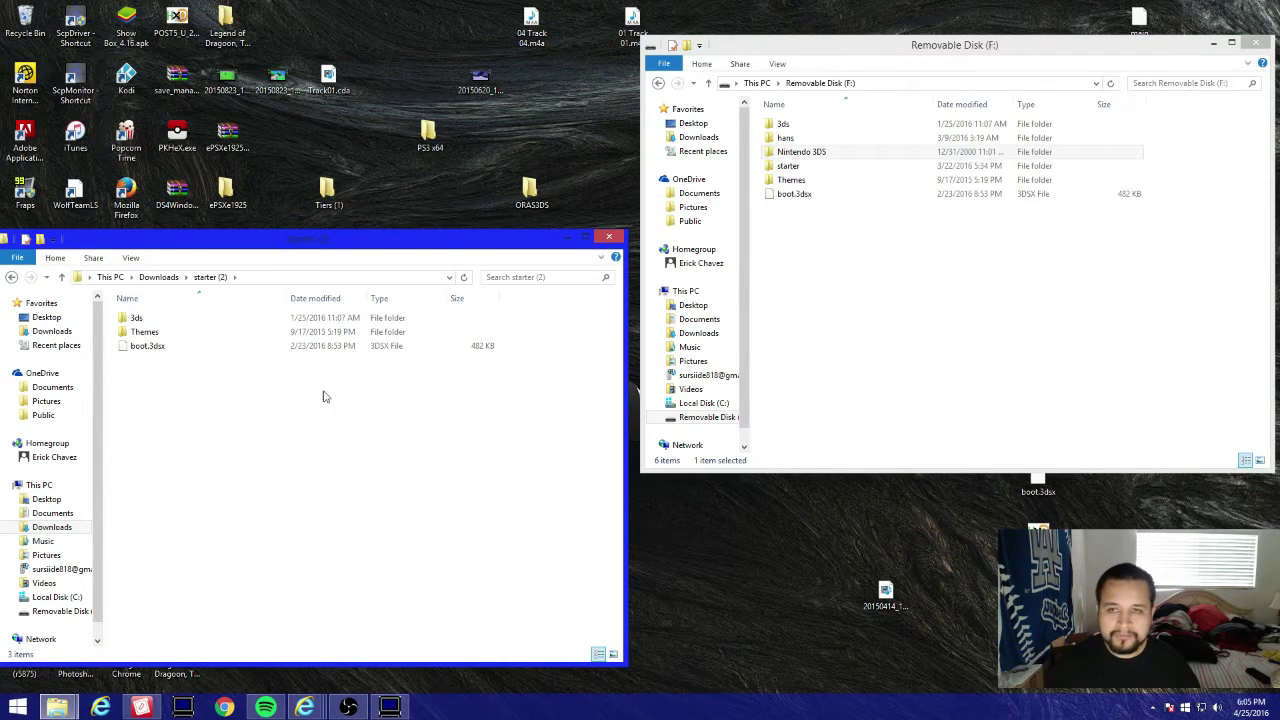
{"action": "left_click_drag", "start_coordinate": [501, 438], "coordinate": [983, 313]}
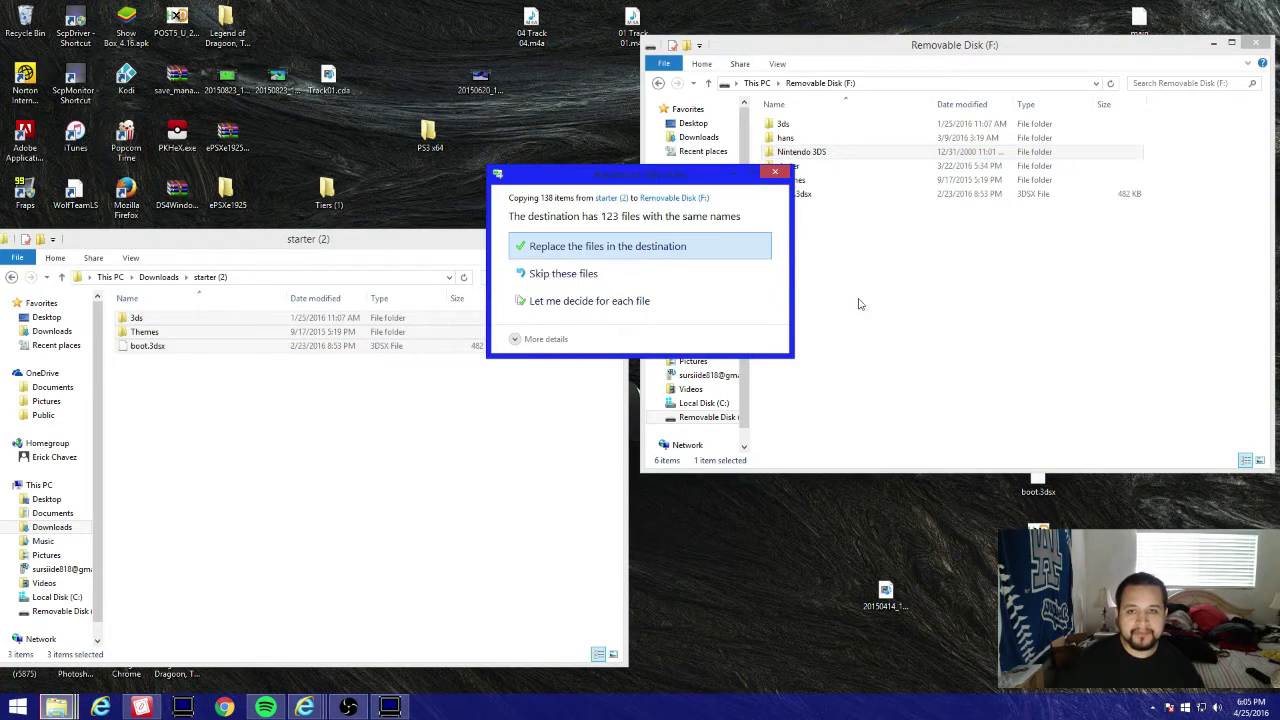
{"action": "left_click", "coordinate": [614, 250]}
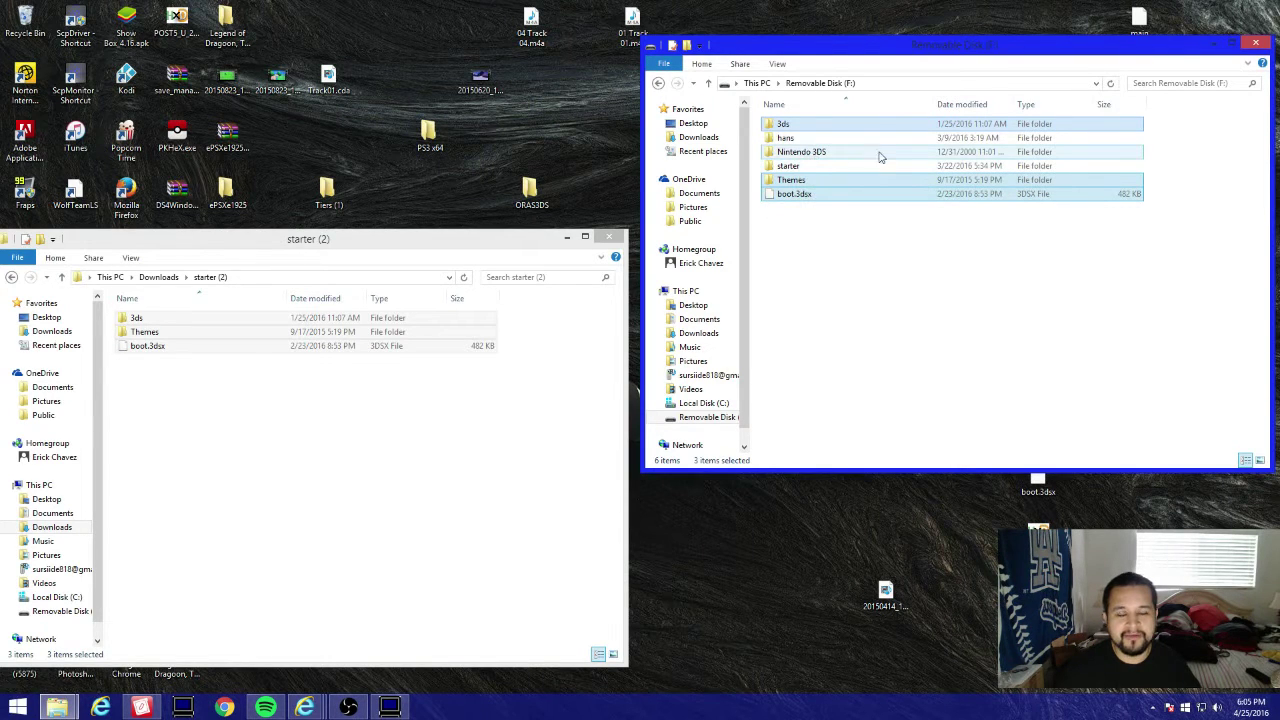
{"action": "left_click", "coordinate": [896, 158]}
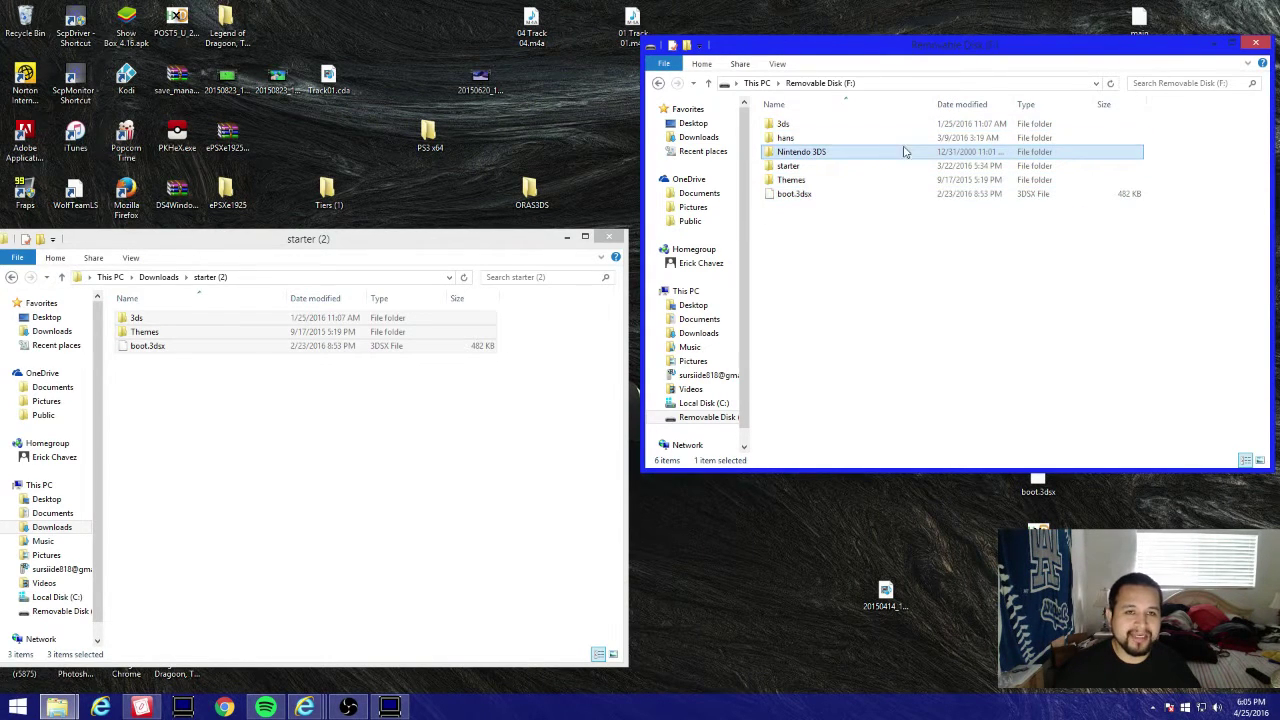
{"action": "left_click", "coordinate": [1255, 43]}
{"action": "left_click_drag", "start_coordinate": [522, 241], "coordinate": [990, 208]}
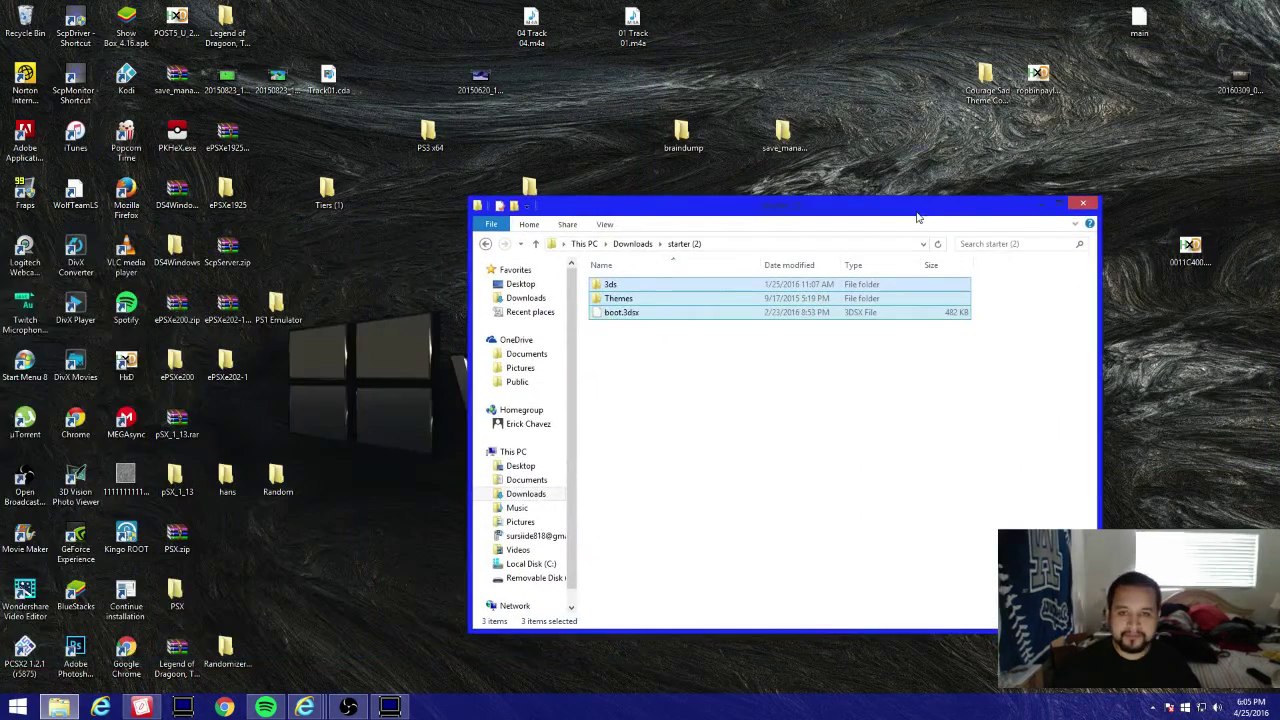
{"action": "left_click", "coordinate": [1082, 203]}
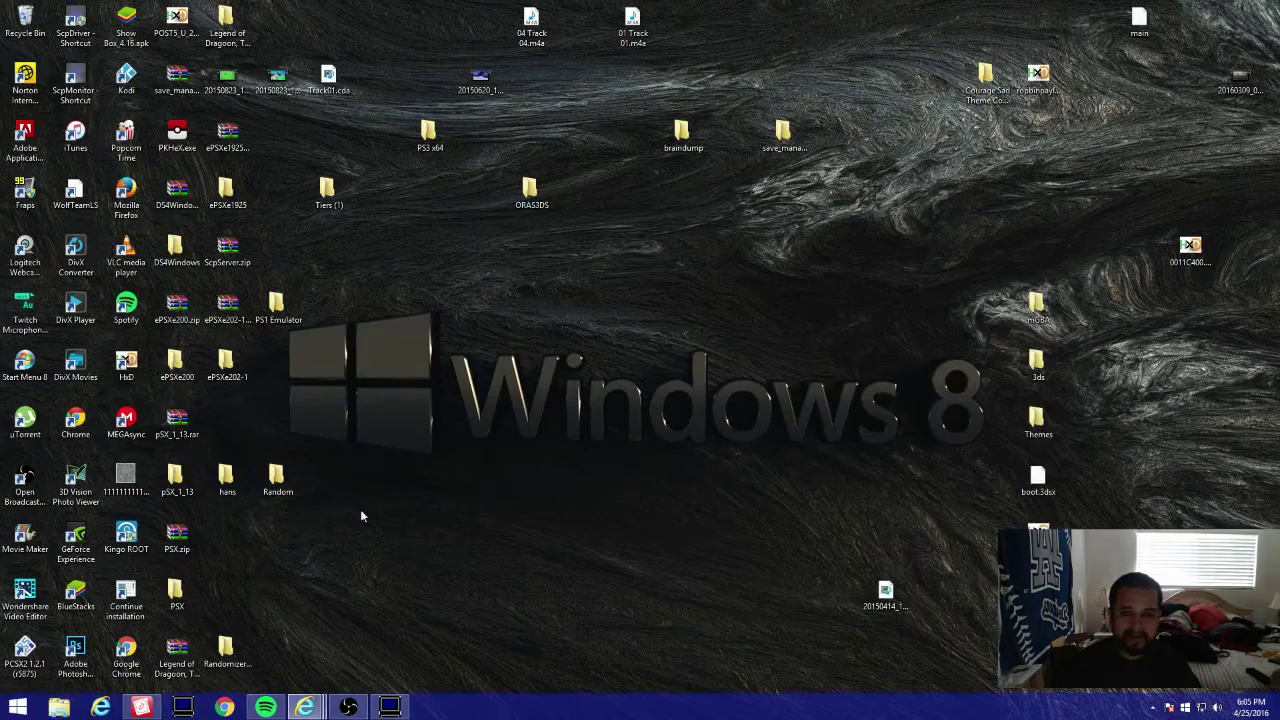
Find the extracted oot3dhax_rawsaveimages_haxpayloads_03-01-16 folder in Downloads and open it
{"action": "left_click", "coordinate": [59, 707]}
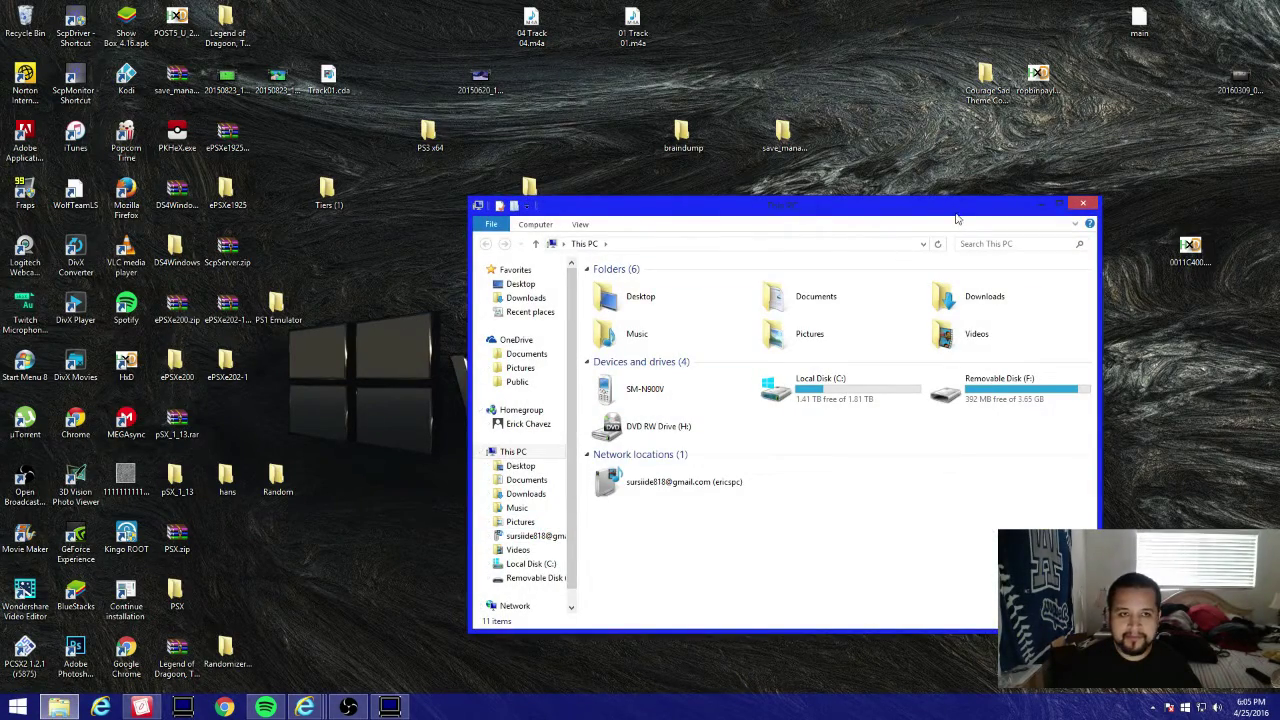
{"action": "left_click", "coordinate": [530, 481]}
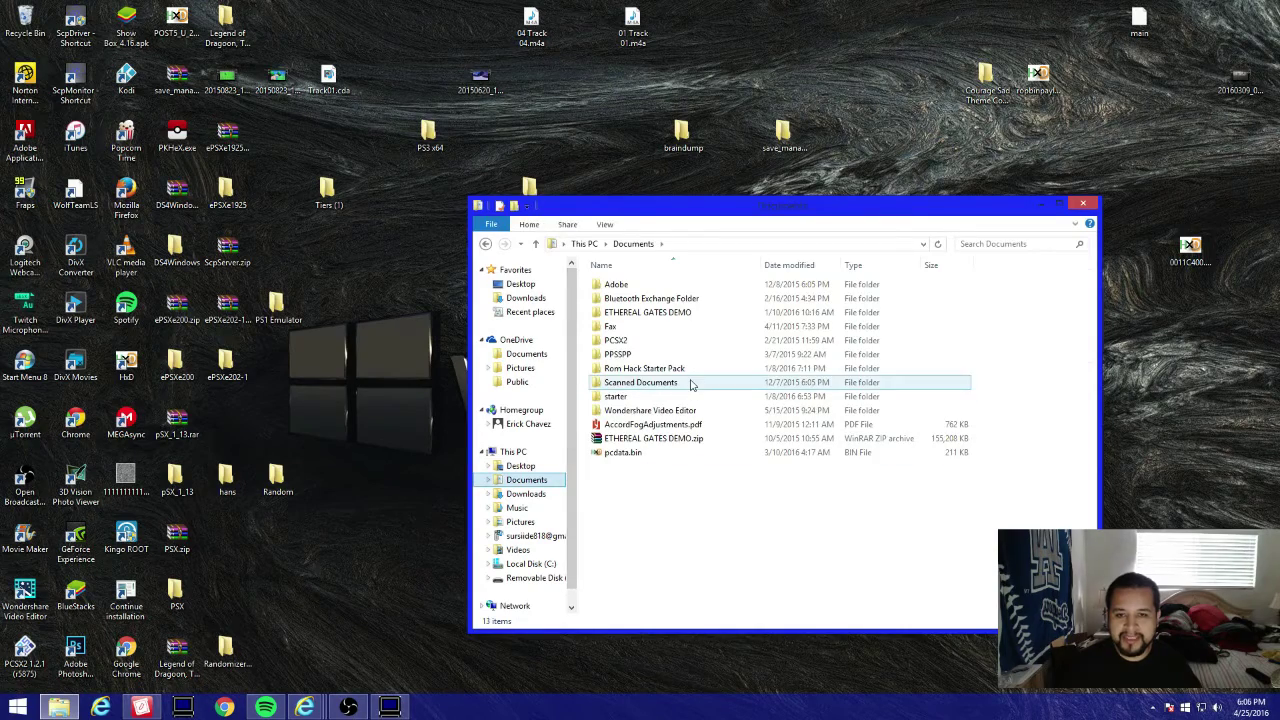
{"action": "left_click", "coordinate": [525, 494]}
{"action": "left_click", "coordinate": [735, 510]}
{"action": "scroll", "coordinate": [736, 515], "scroll_direction": "down", "scroll_amount": 3}
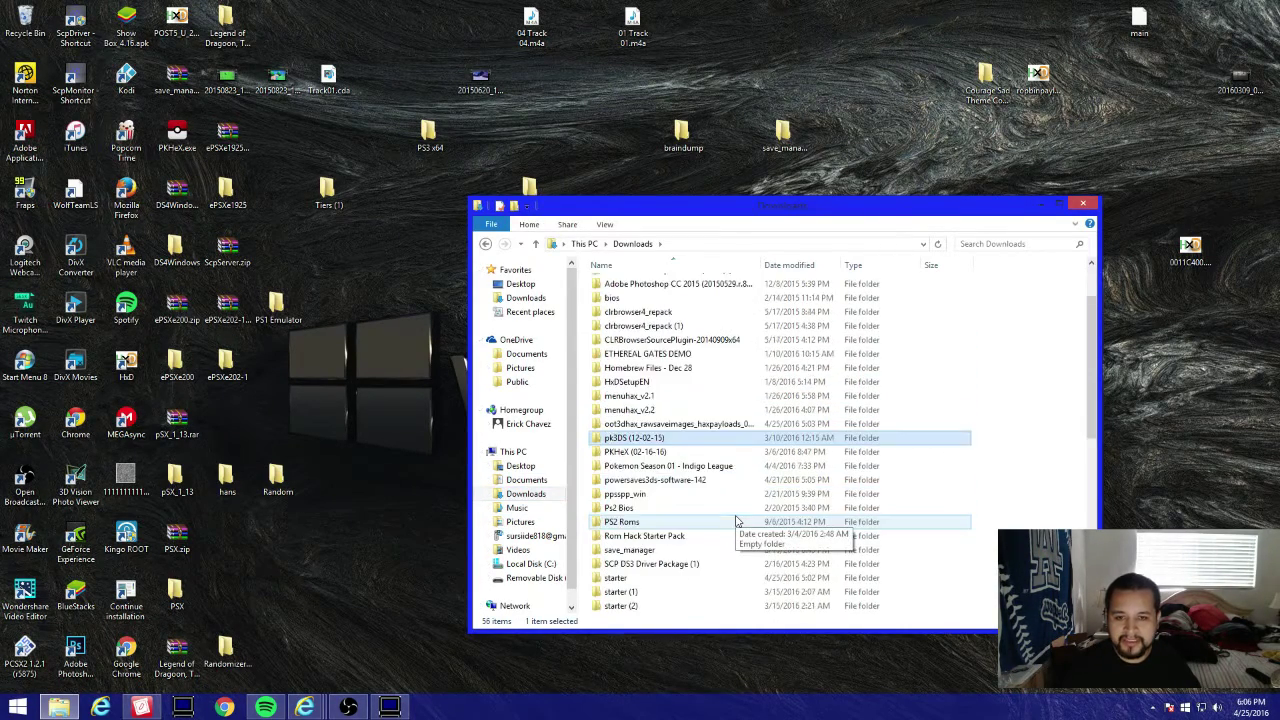
{"action": "scroll", "coordinate": [735, 520], "scroll_direction": "down", "scroll_amount": 5}
{"action": "scroll", "coordinate": [736, 515], "scroll_direction": "up", "scroll_amount": 6}
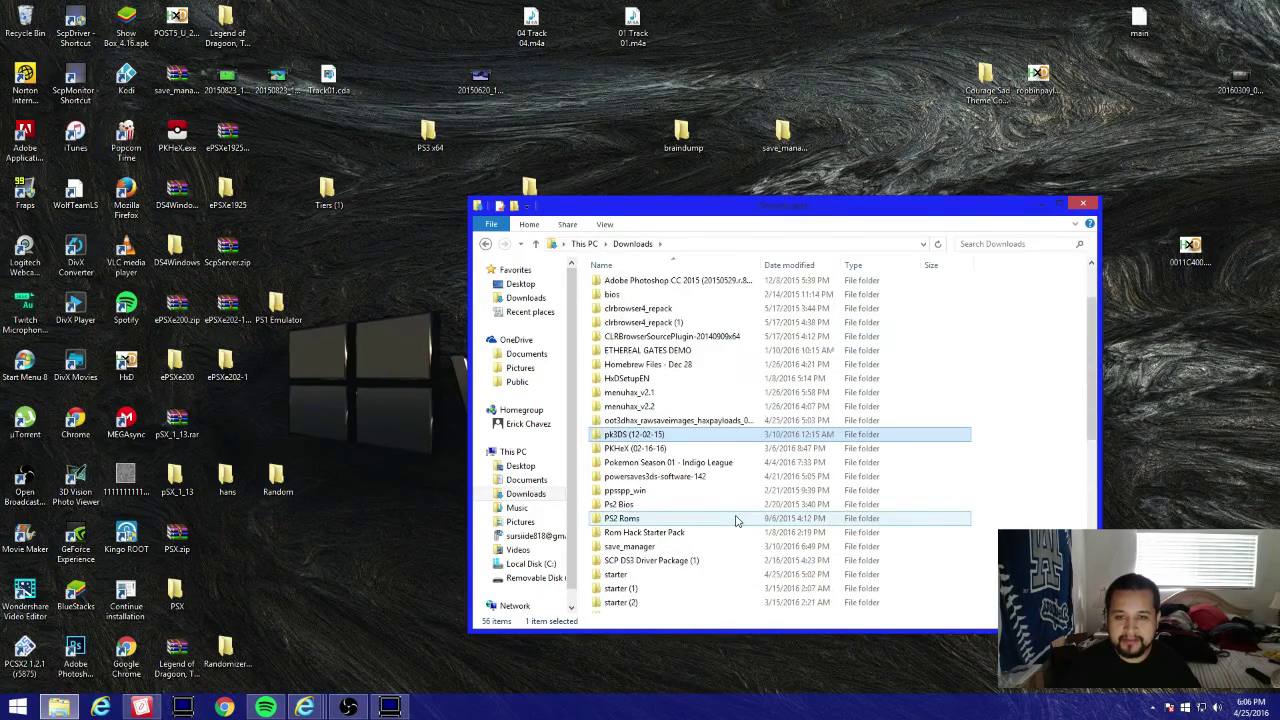
{"action": "double_click", "coordinate": [714, 421]}
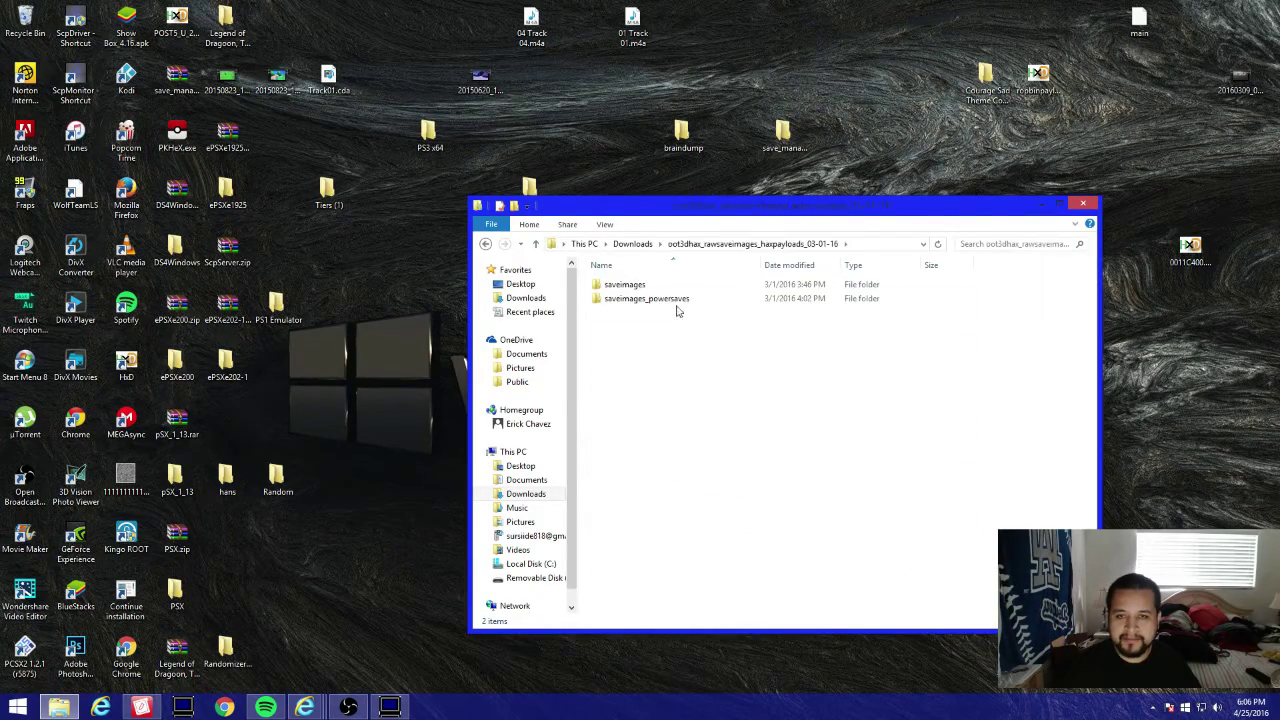
Open the saveimages_powersaves folder and examine the two cardids folders inside it
{"action": "left_click_drag", "start_coordinate": [687, 210], "coordinate": [627, 143]}
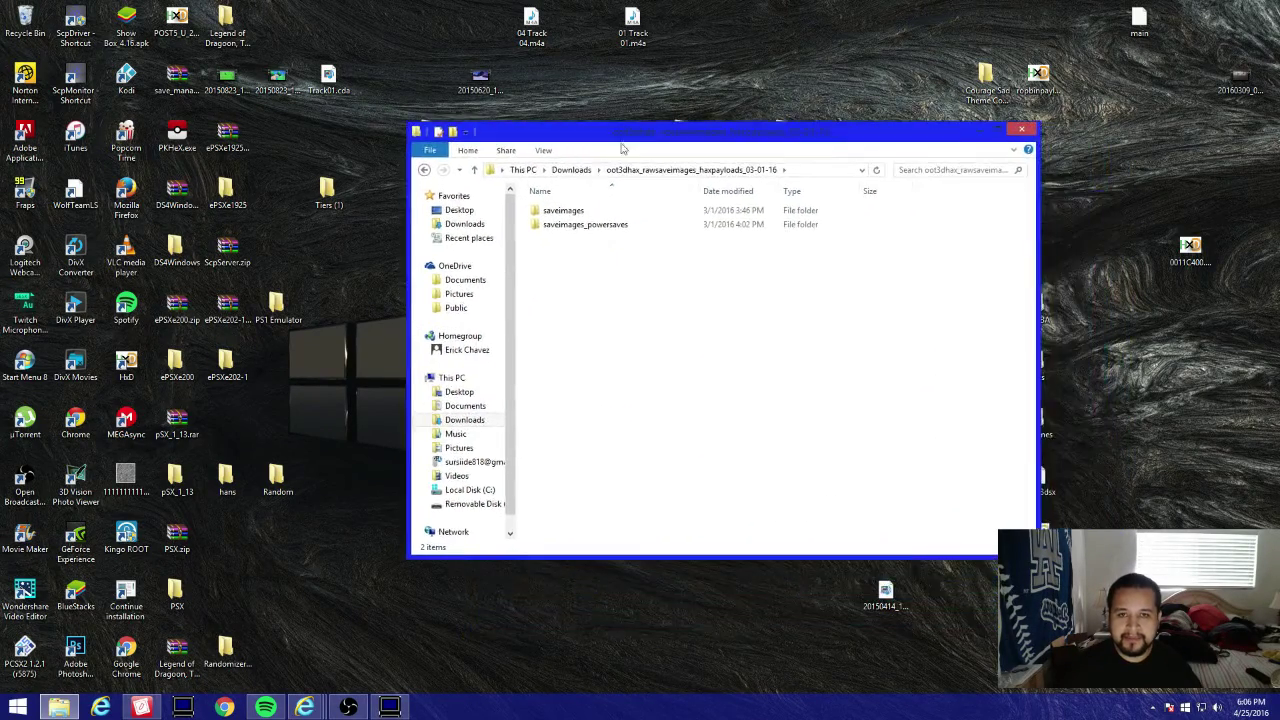
{"action": "double_click", "coordinate": [548, 226]}
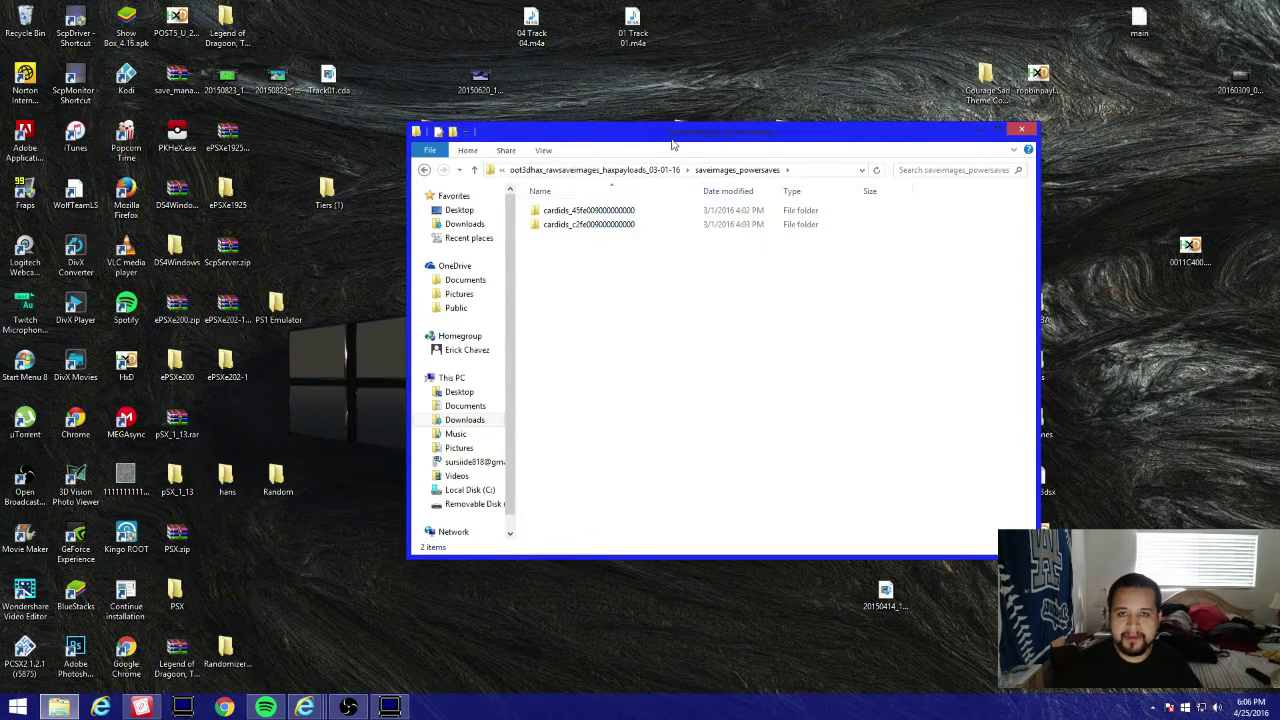
{"action": "left_click", "coordinate": [424, 170]}
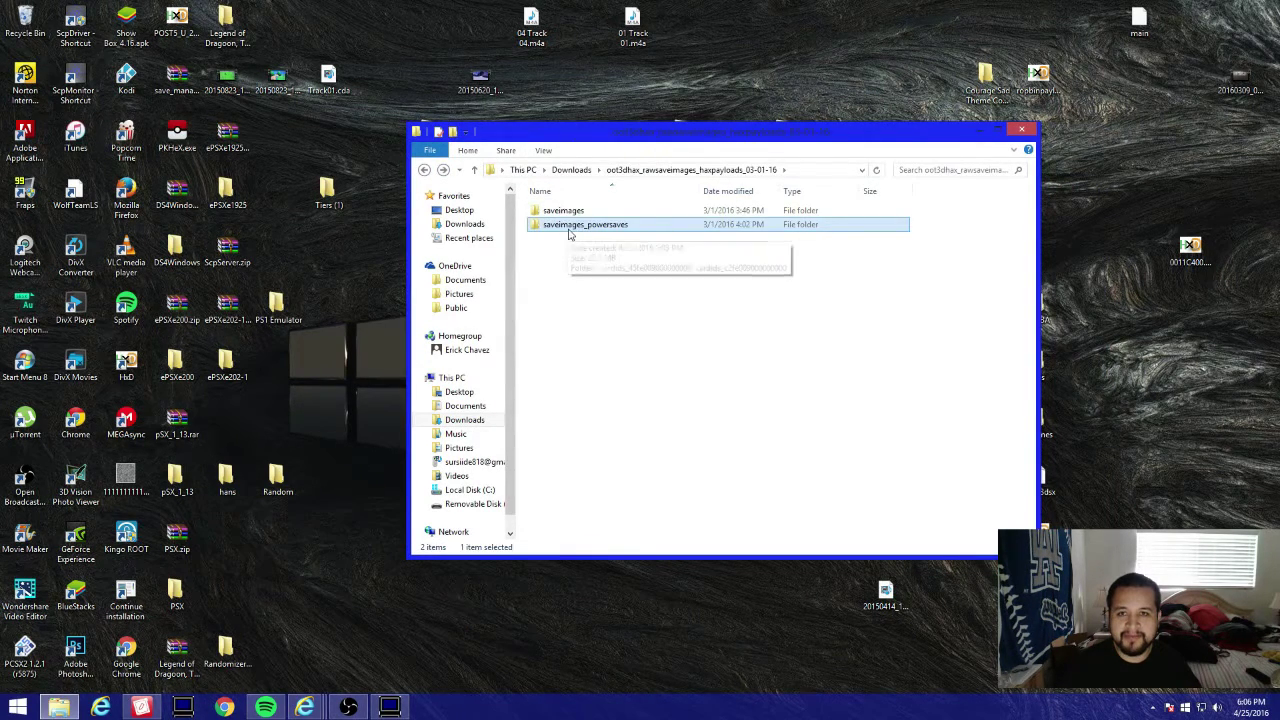
{"action": "double_click", "coordinate": [569, 229]}
{"action": "left_click_drag", "start_coordinate": [574, 132], "coordinate": [460, 96]}
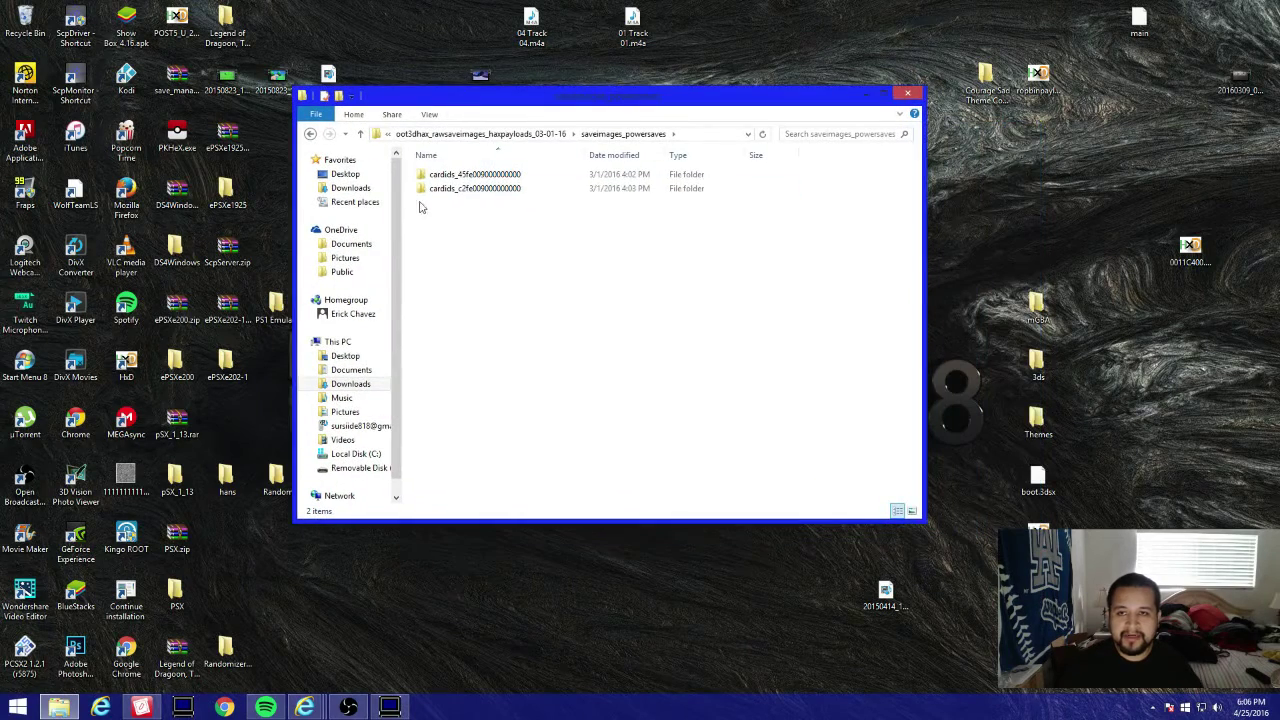
{"action": "left_click", "coordinate": [447, 180]}
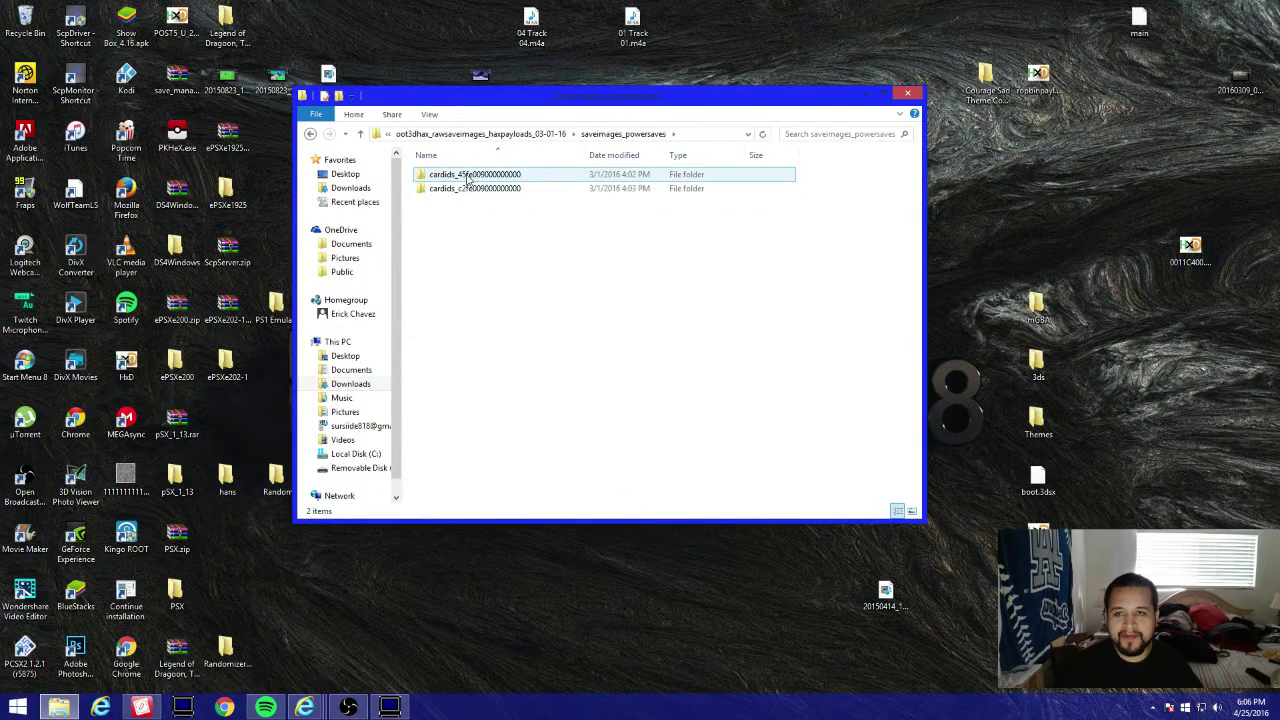
{"action": "left_click", "coordinate": [461, 188]}
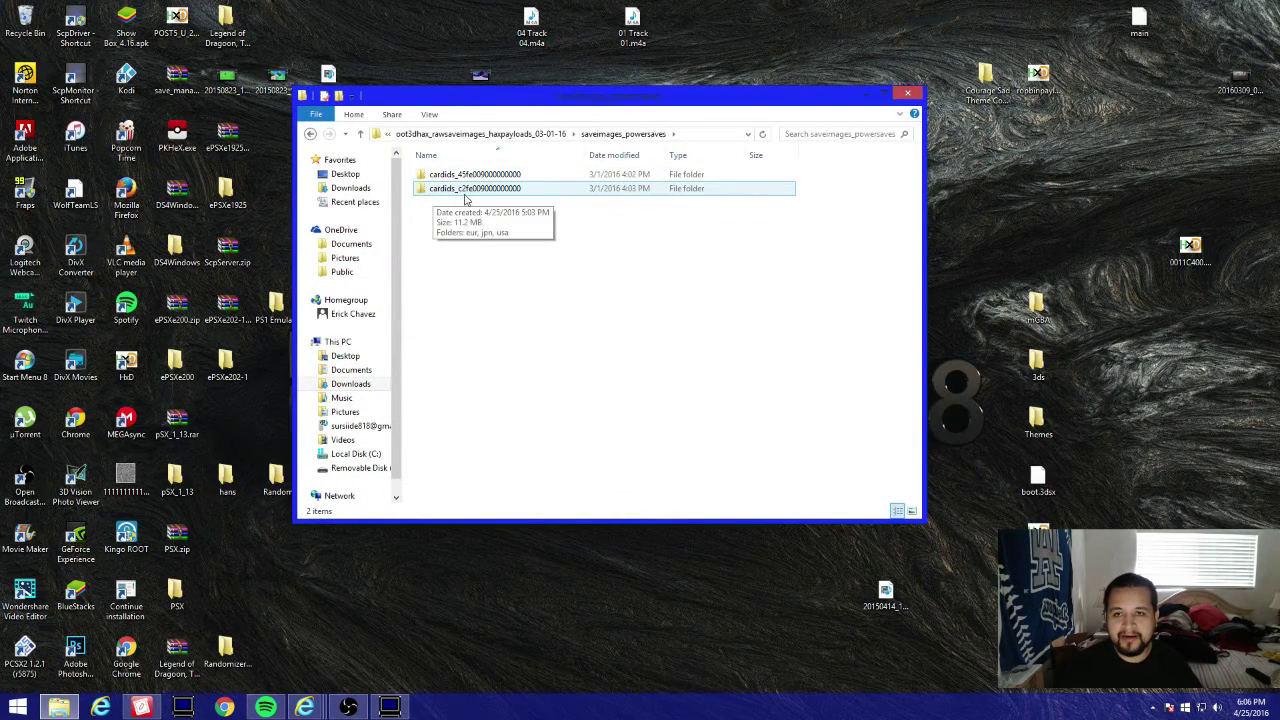
{"action": "left_click_drag", "start_coordinate": [522, 101], "coordinate": [512, 137]}
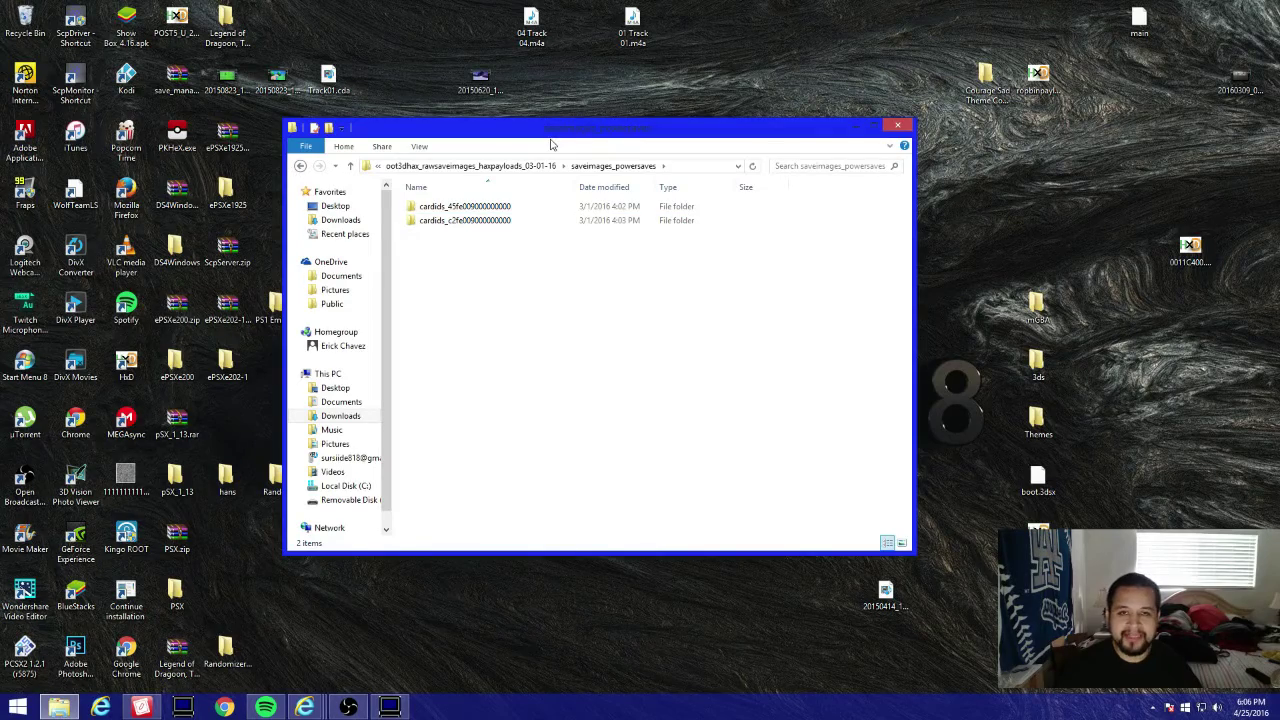
{"action": "left_click_drag", "start_coordinate": [563, 137], "coordinate": [785, 193]}
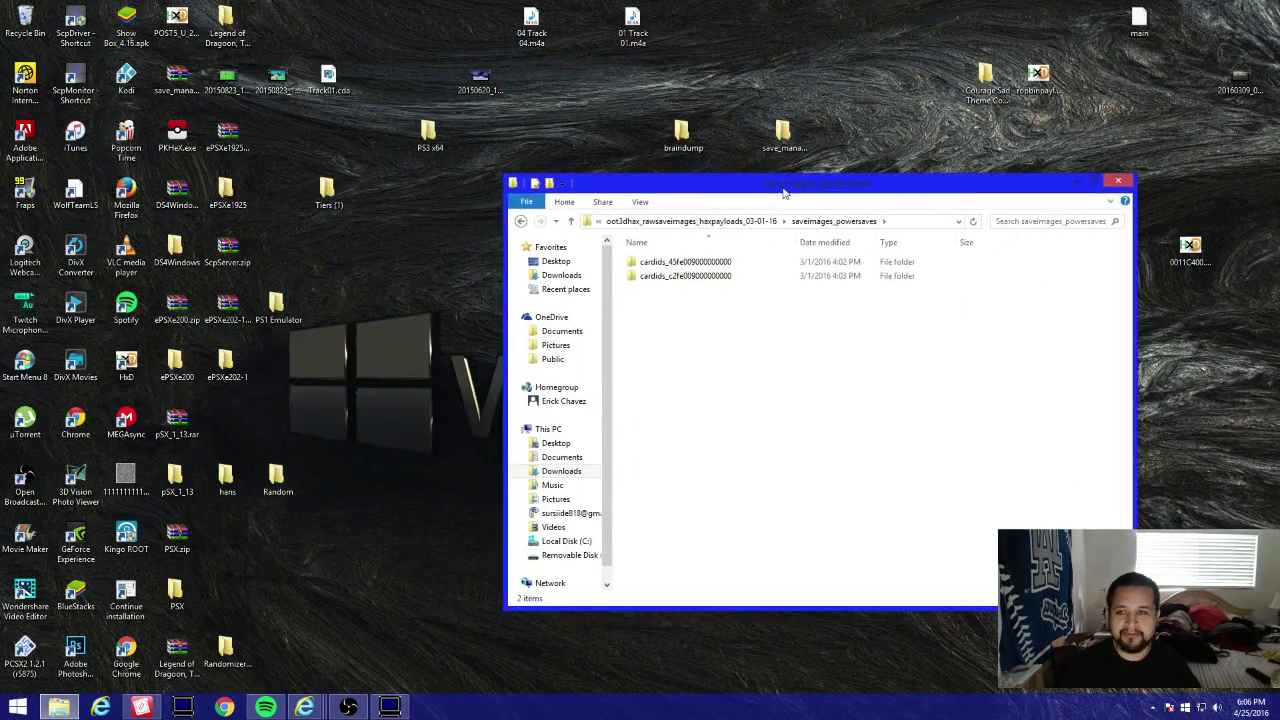
Switch back to the browser window with the oot3dhax releases page
{"action": "left_click", "coordinate": [305, 707]}
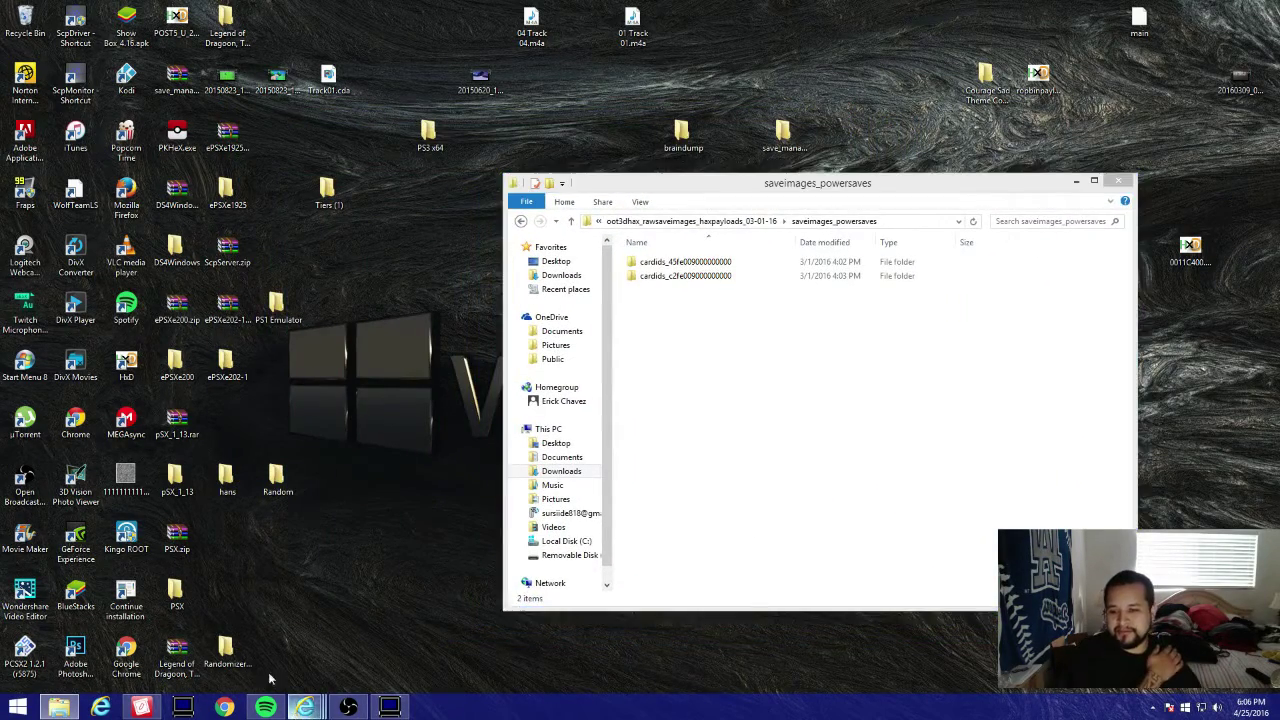
{"action": "left_click", "coordinate": [85, 640]}
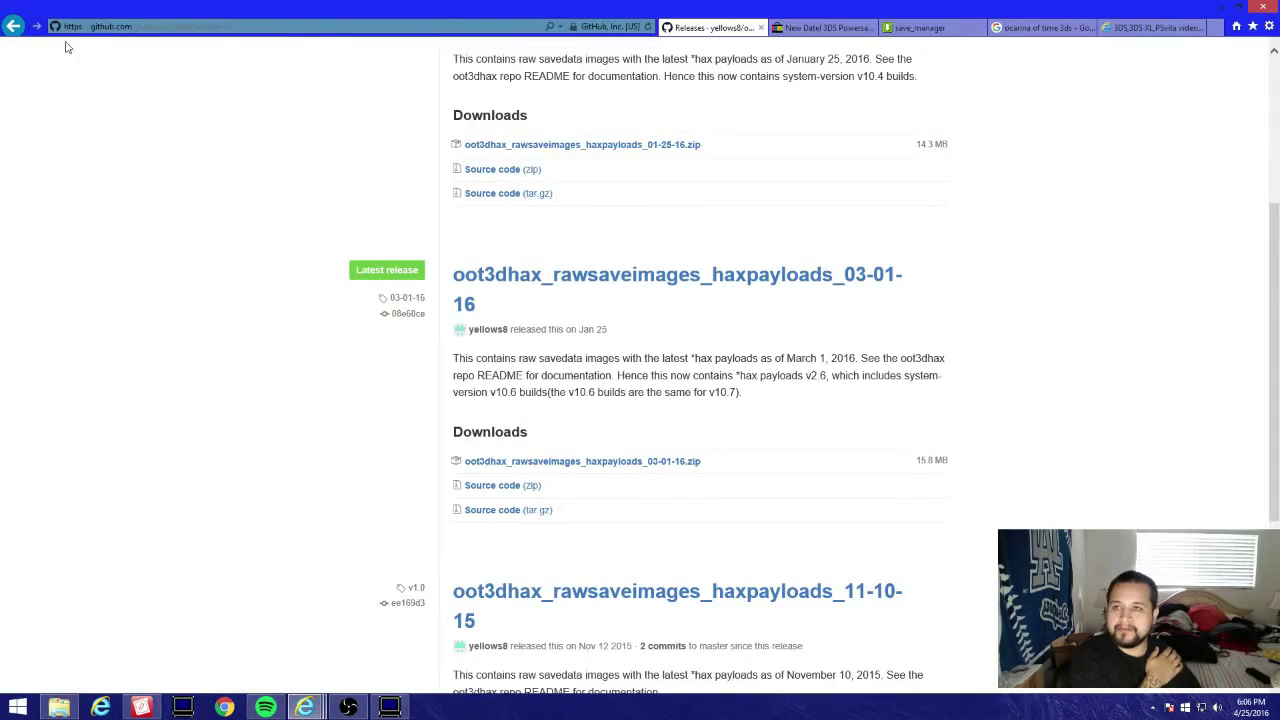
Go back to the Homebrew Launcher page and place the saveimages_powersaves folder window beside its Otherapp/ropbin payloads section
{"action": "left_click", "coordinate": [14, 30]}
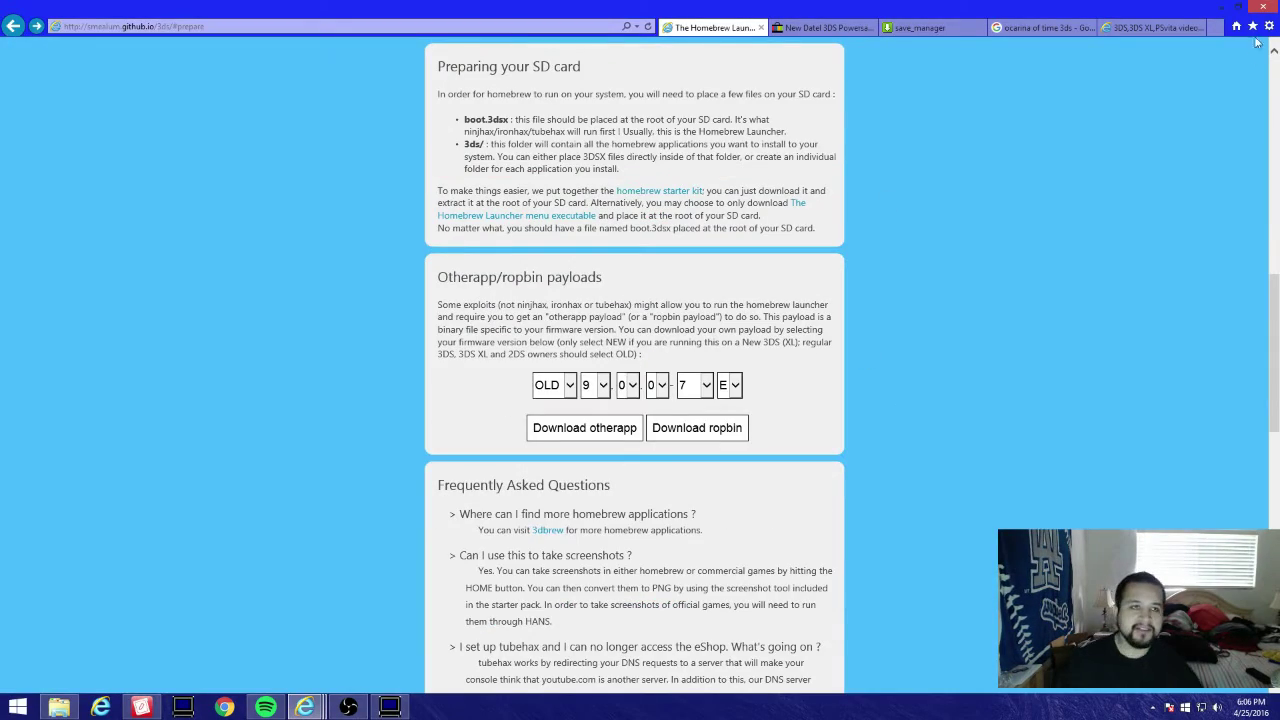
{"action": "left_click", "coordinate": [1240, 6]}
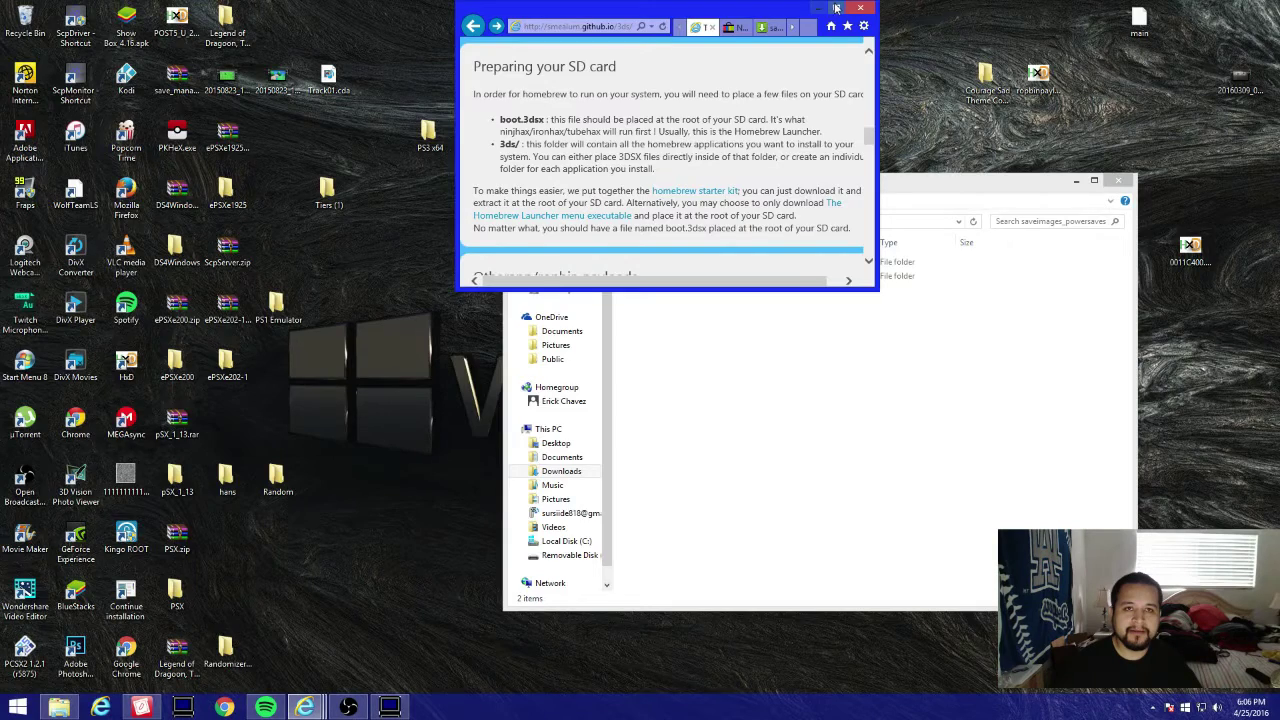
{"action": "left_click", "coordinate": [835, 8]}
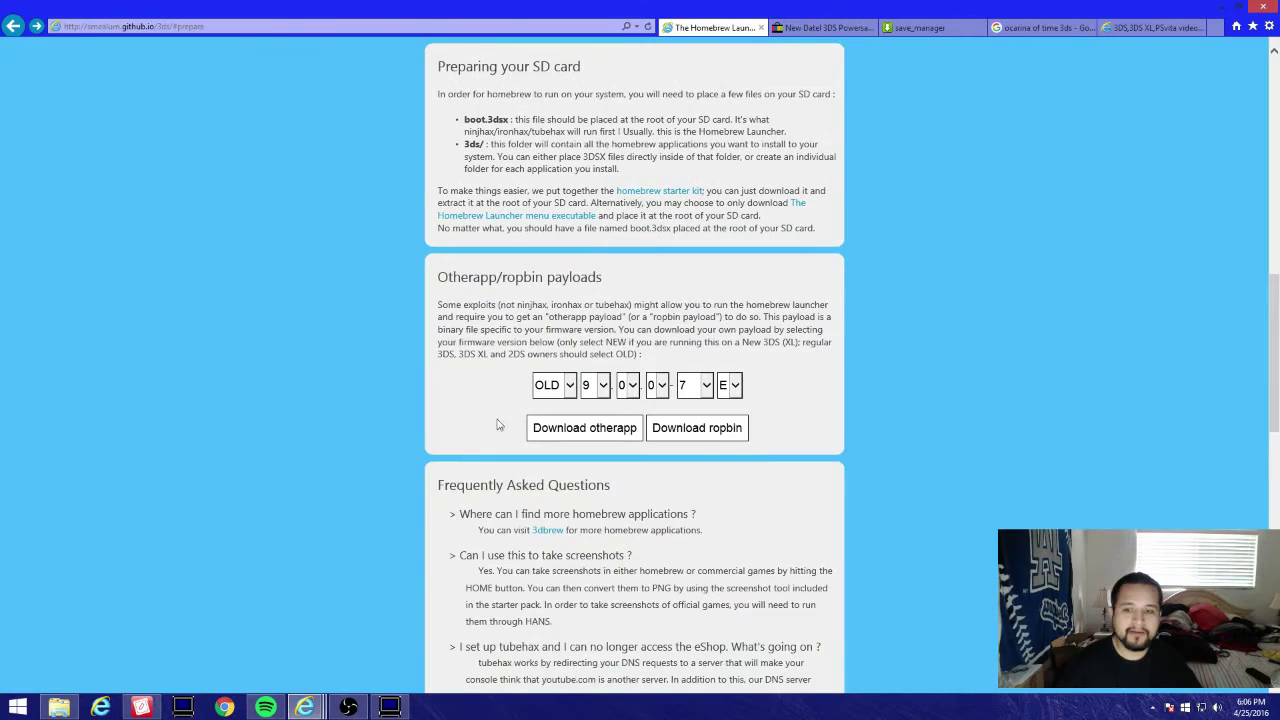
{"action": "left_click", "coordinate": [47, 710]}
{"action": "left_click_drag", "start_coordinate": [895, 188], "coordinate": [1164, 303]}
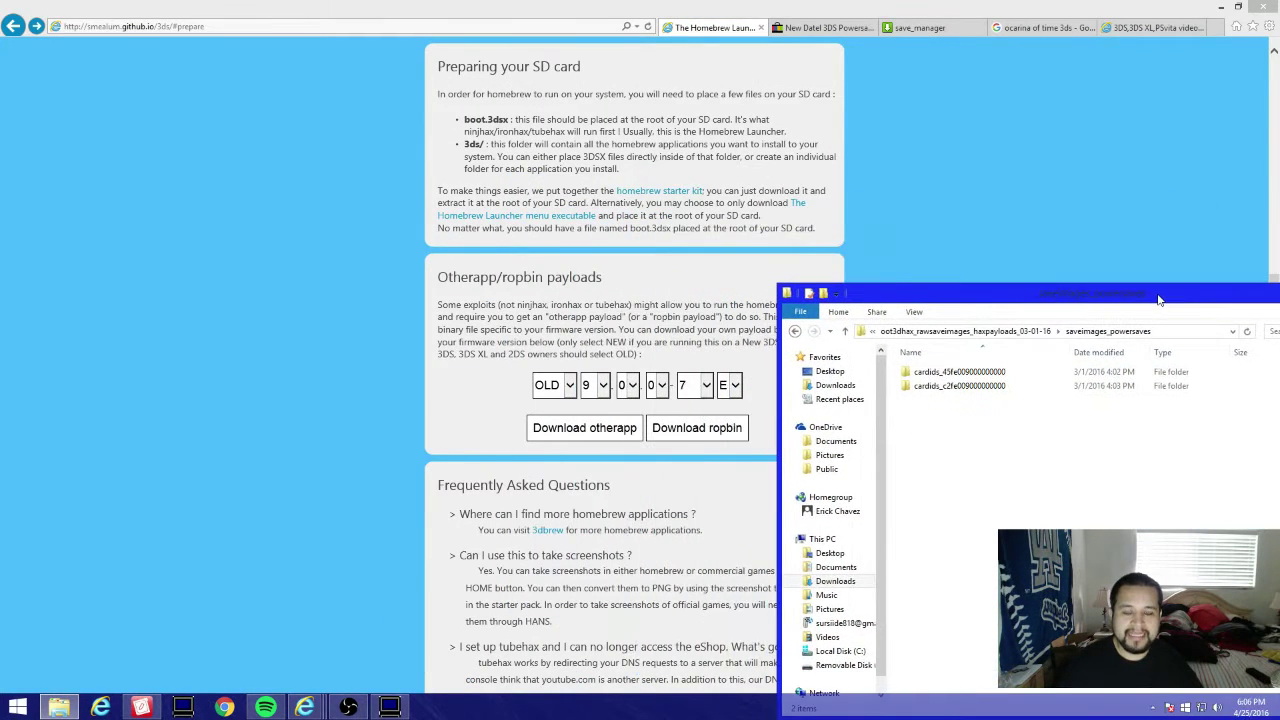
{"action": "double_click", "coordinate": [960, 387]}
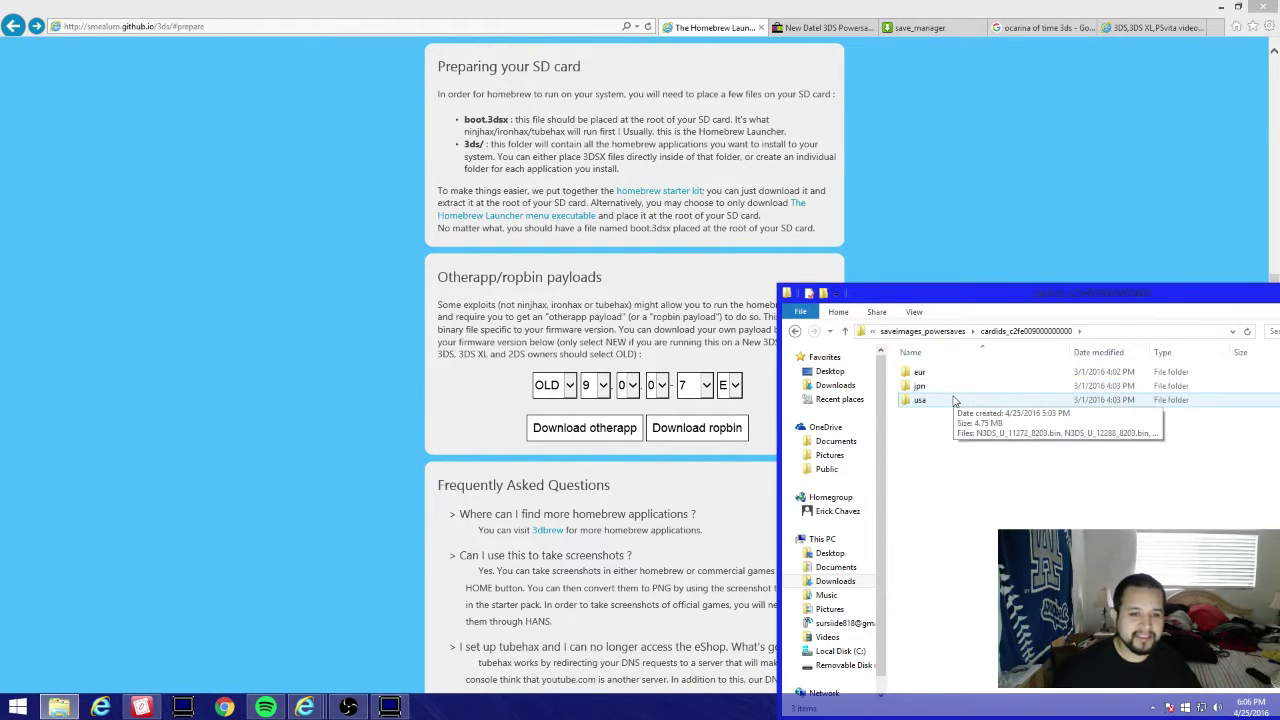
{"action": "left_click", "coordinate": [955, 400]}
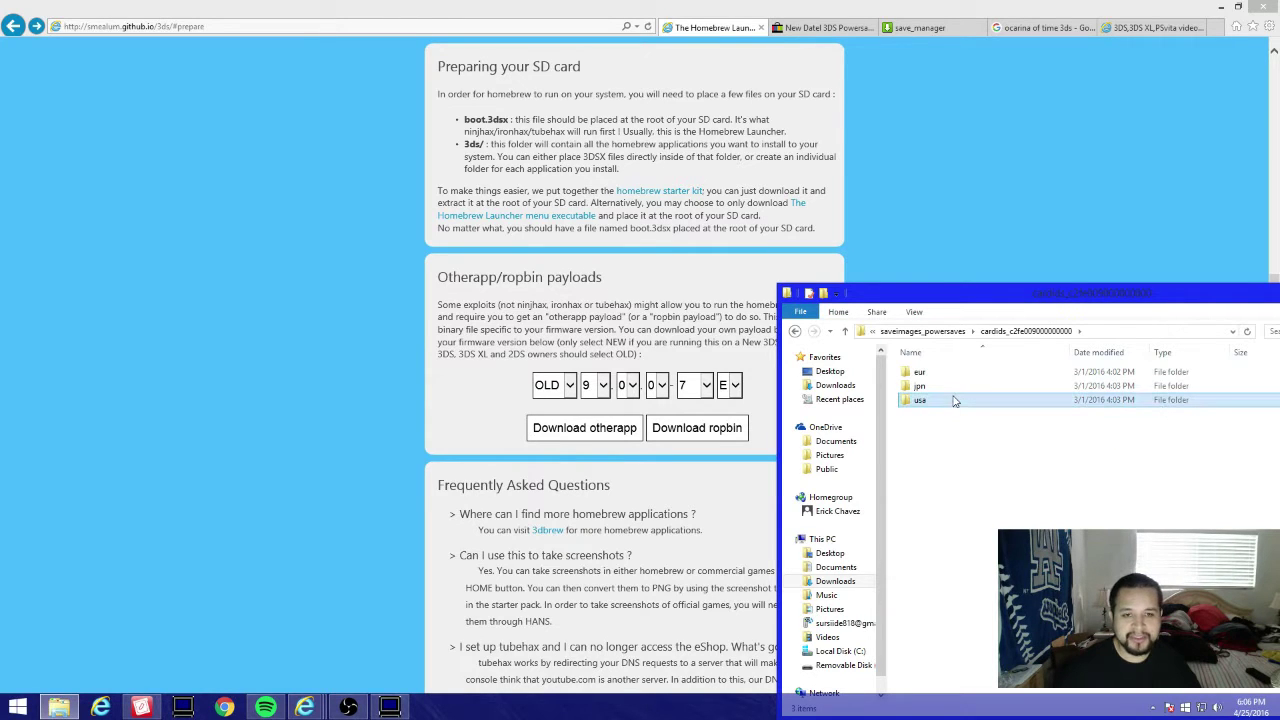
{"action": "double_click", "coordinate": [963, 405]}
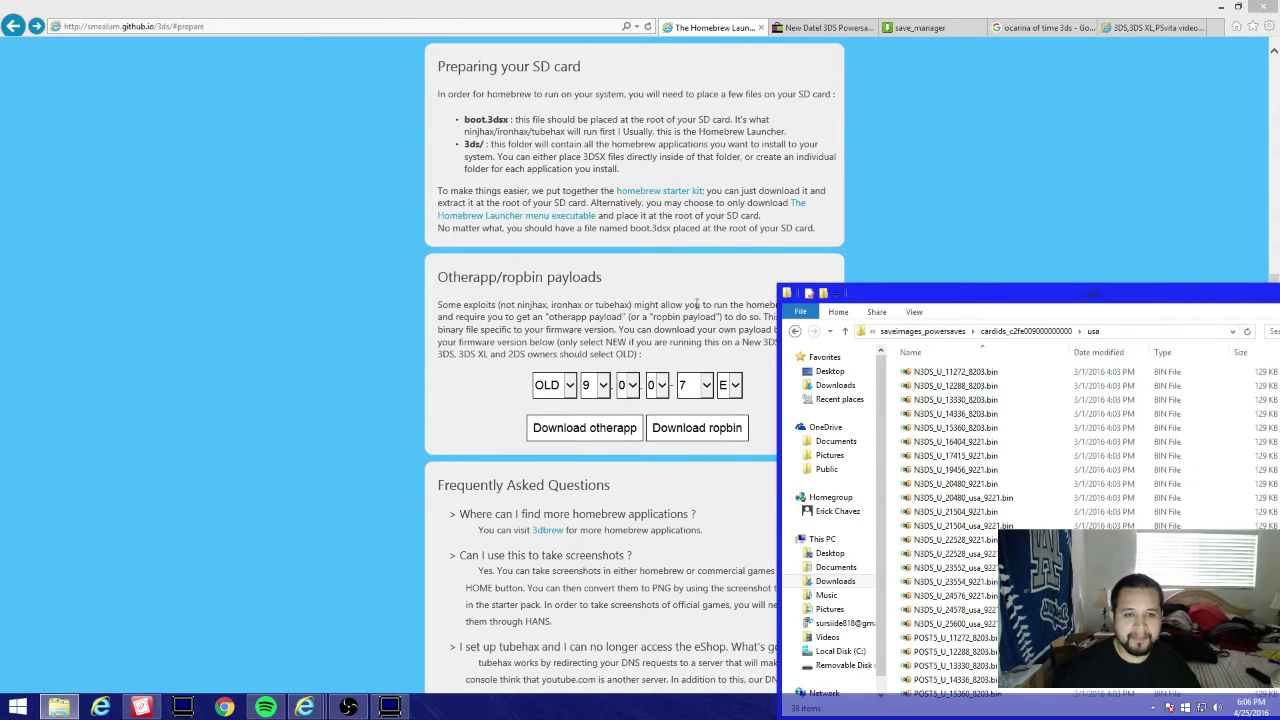
{"action": "left_click_drag", "start_coordinate": [915, 303], "coordinate": [921, 123]}
{"action": "scroll", "coordinate": [1000, 350], "scroll_direction": "down", "scroll_amount": 4}
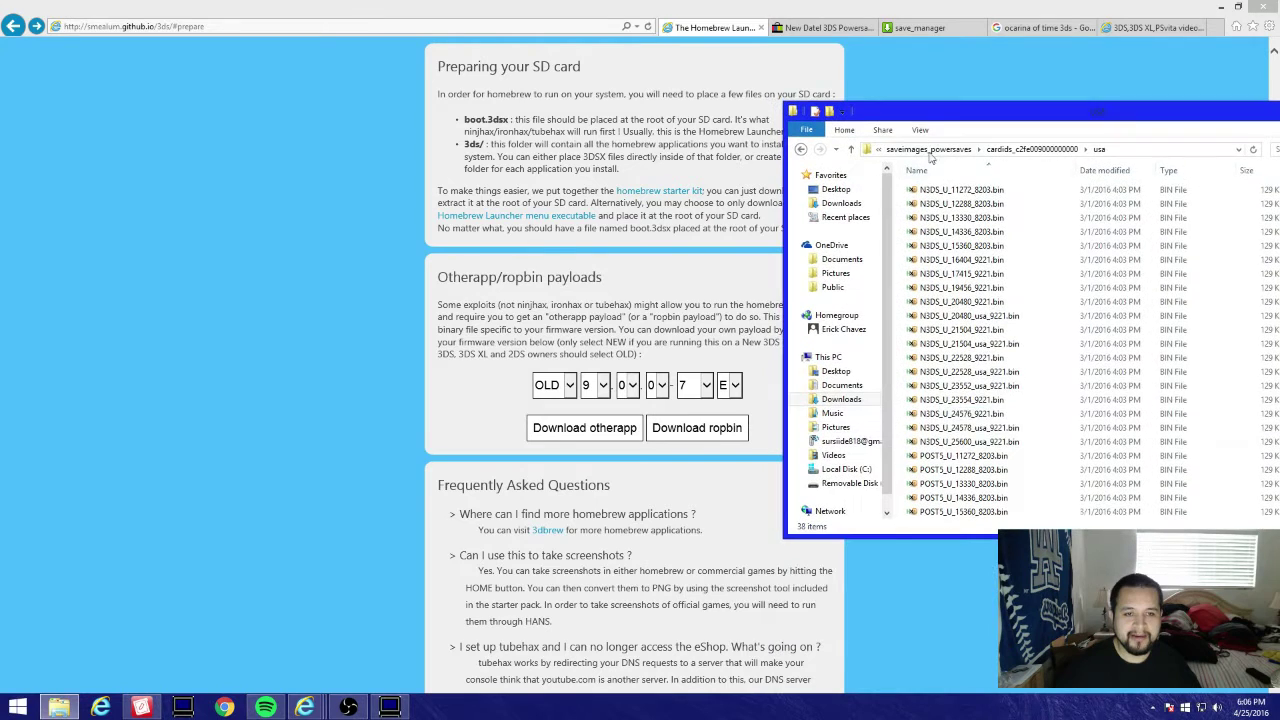
{"action": "scroll", "coordinate": [1082, 485], "scroll_direction": "down", "scroll_amount": 1}
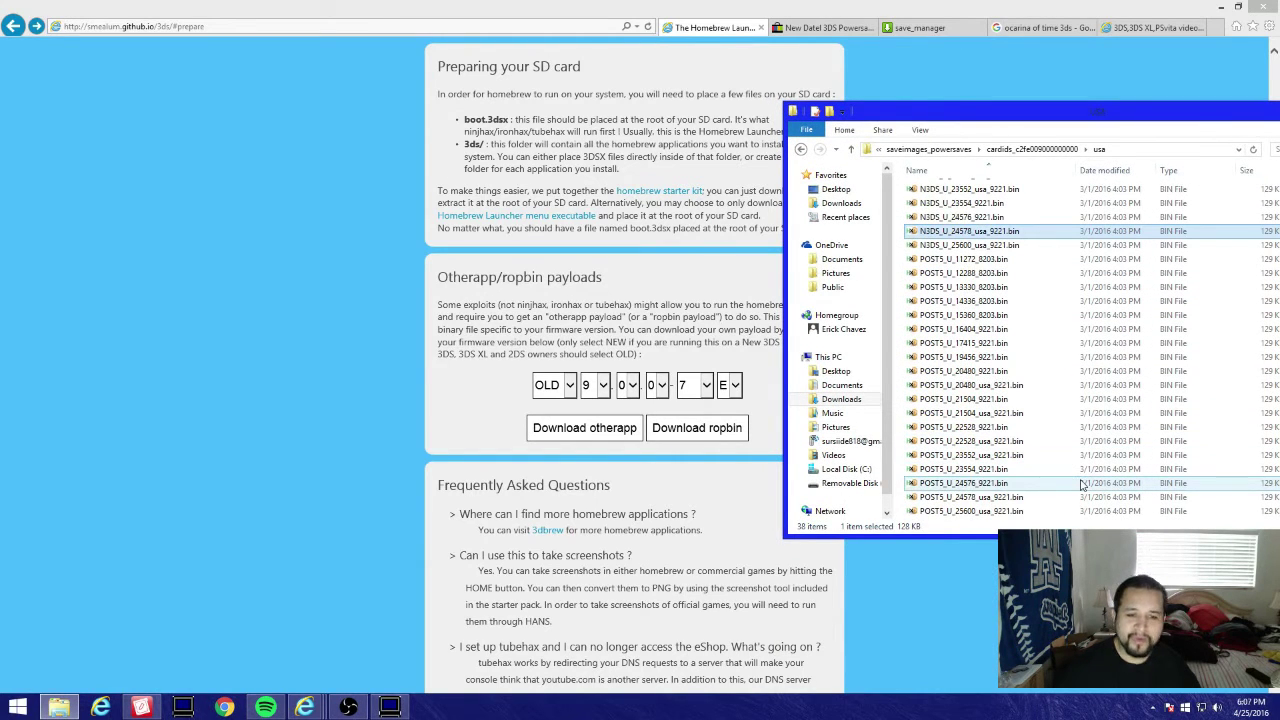
In the Otherapp/ropbin payload selector, choose the OLD console type and set the firmware version to 10.7
{"action": "left_click", "coordinate": [398, 507]}
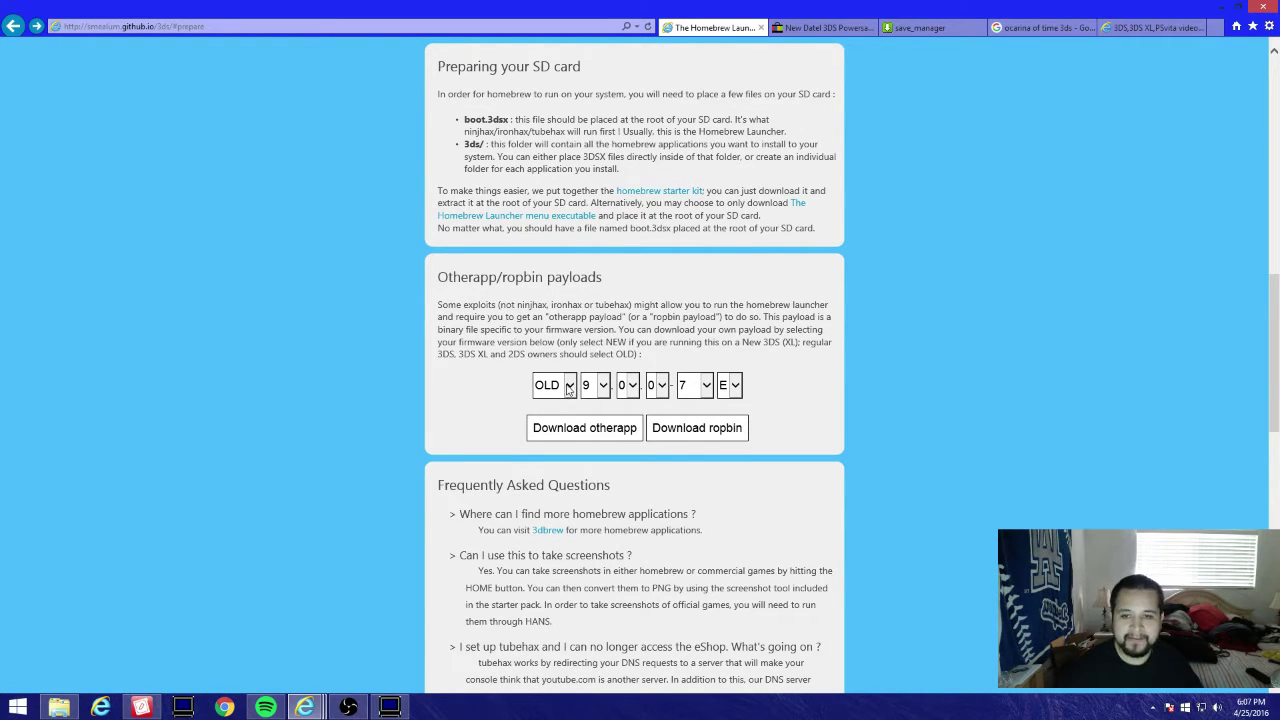
{"action": "left_click", "coordinate": [557, 393]}
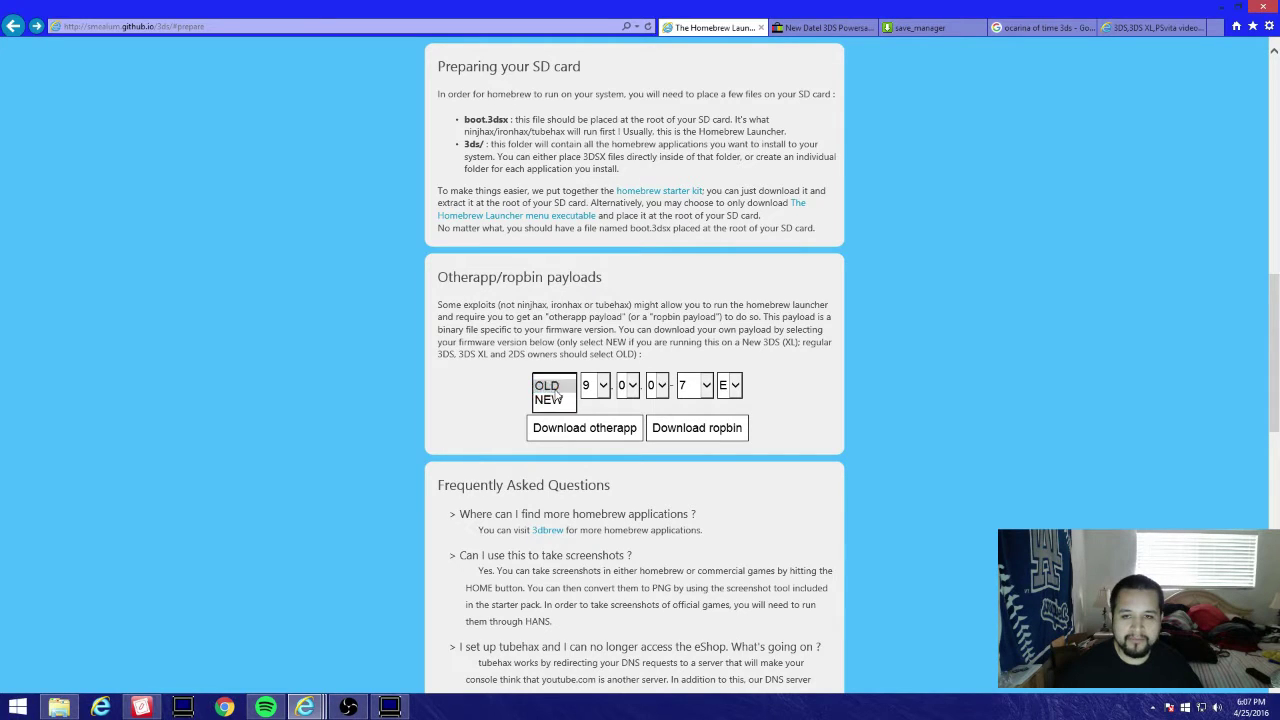
{"action": "left_click", "coordinate": [550, 387]}
{"action": "left_click", "coordinate": [595, 387]}
{"action": "left_click", "coordinate": [602, 401]}
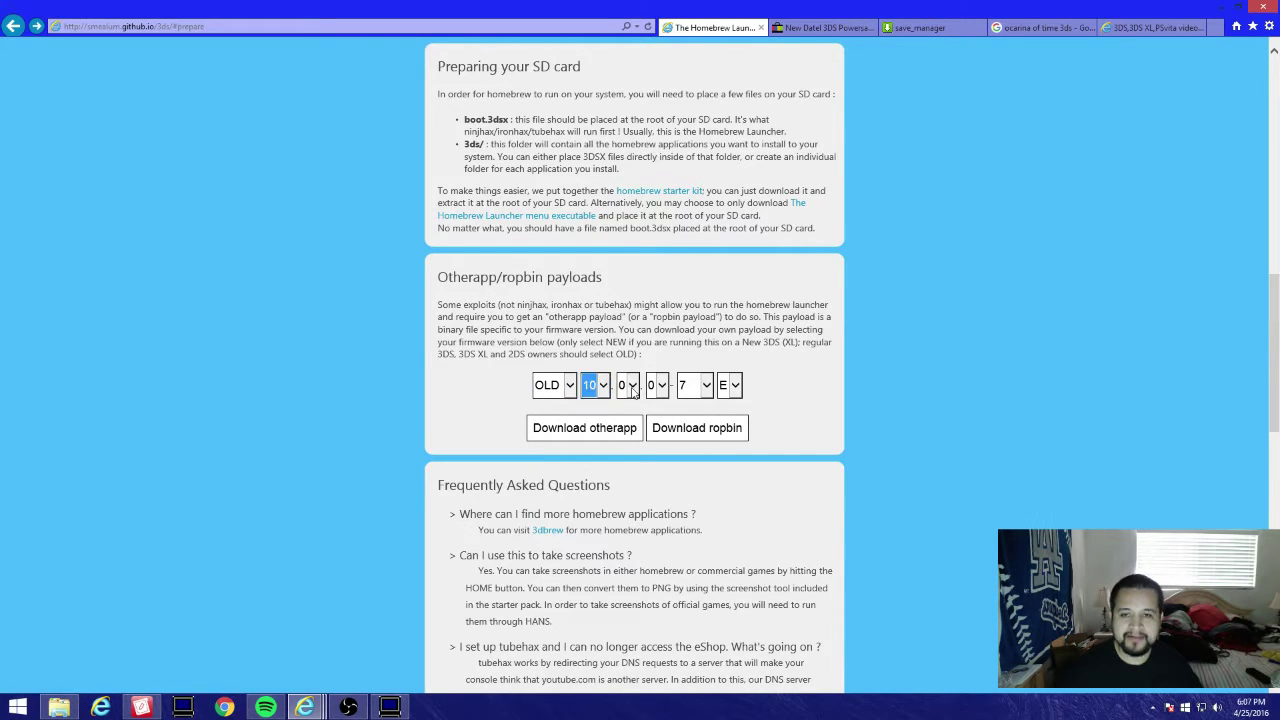
{"action": "left_click", "coordinate": [632, 392]}
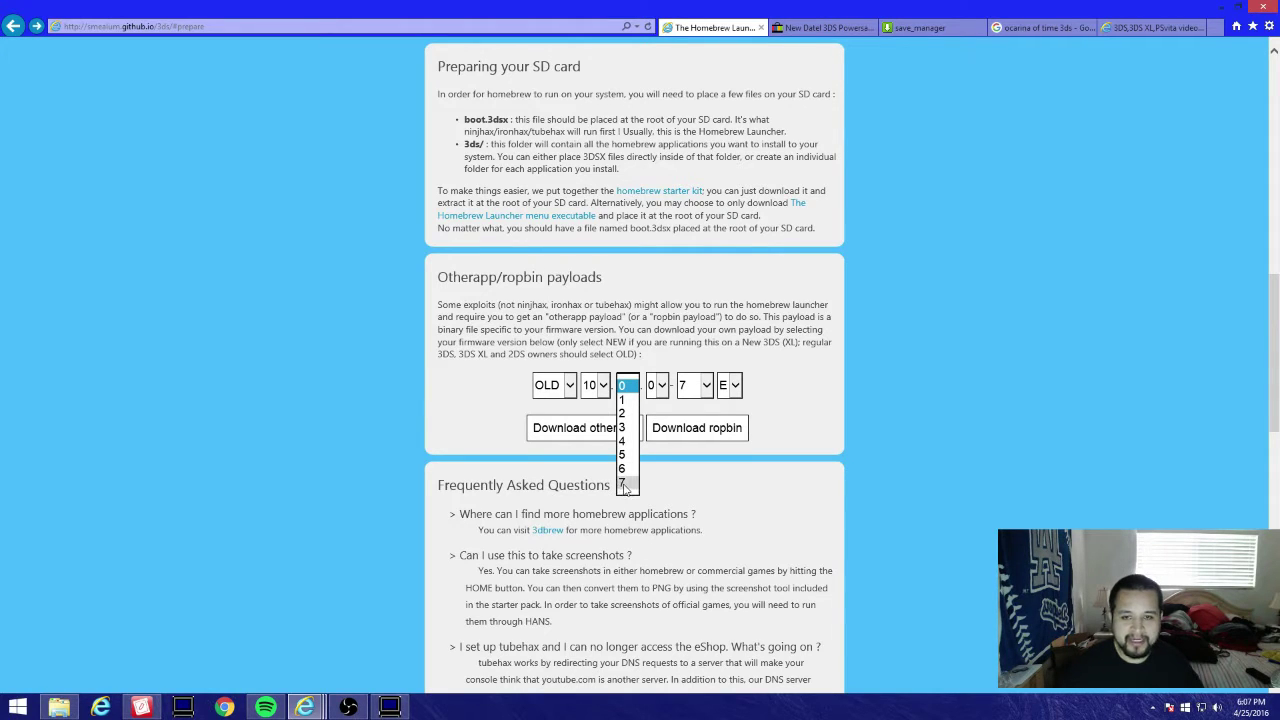
{"action": "left_click", "coordinate": [624, 484]}
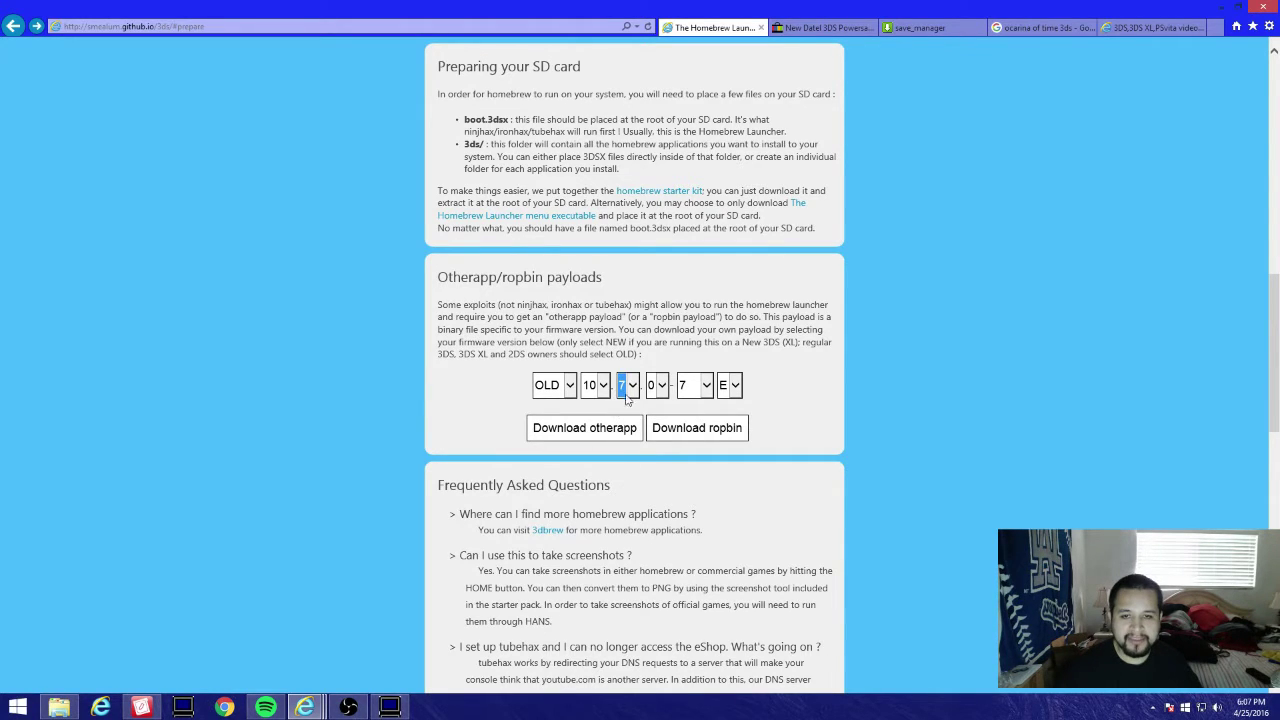
Set the payload's final firmware number to 32 and the region to U, and request the ropbin download
{"action": "left_click", "coordinate": [708, 386]}
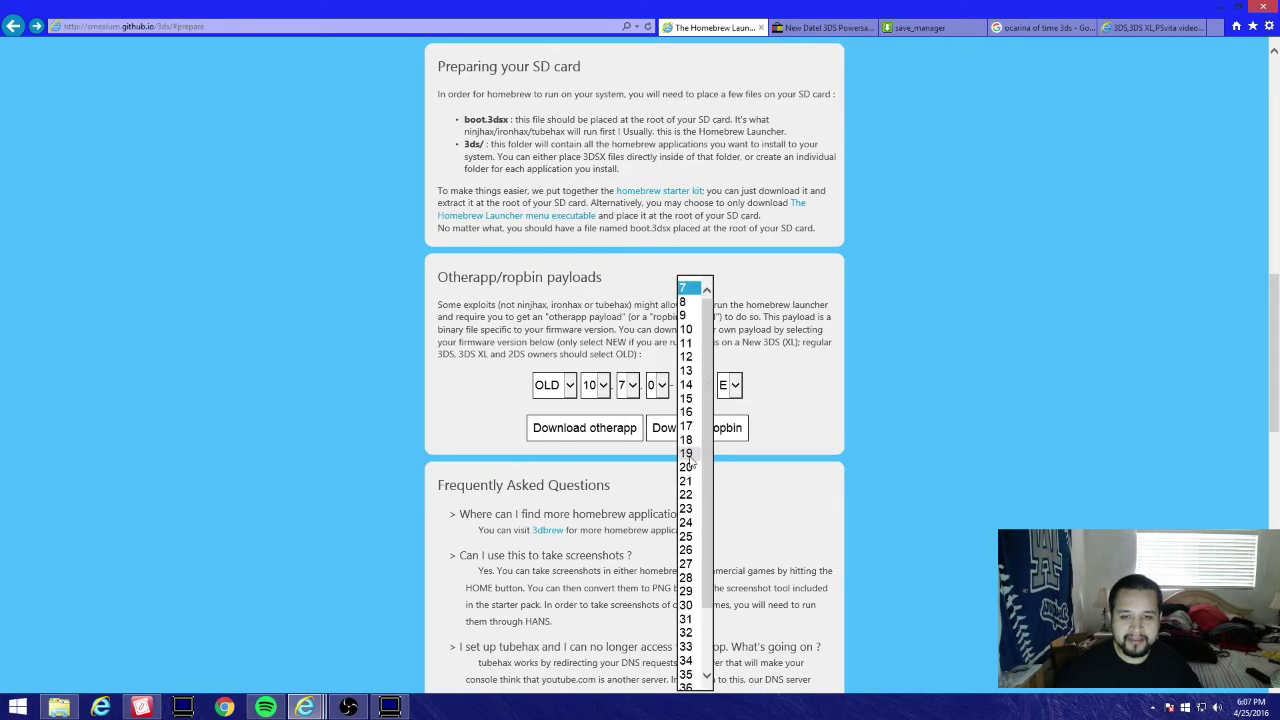
{"action": "left_click_drag", "start_coordinate": [708, 465], "coordinate": [707, 527]}
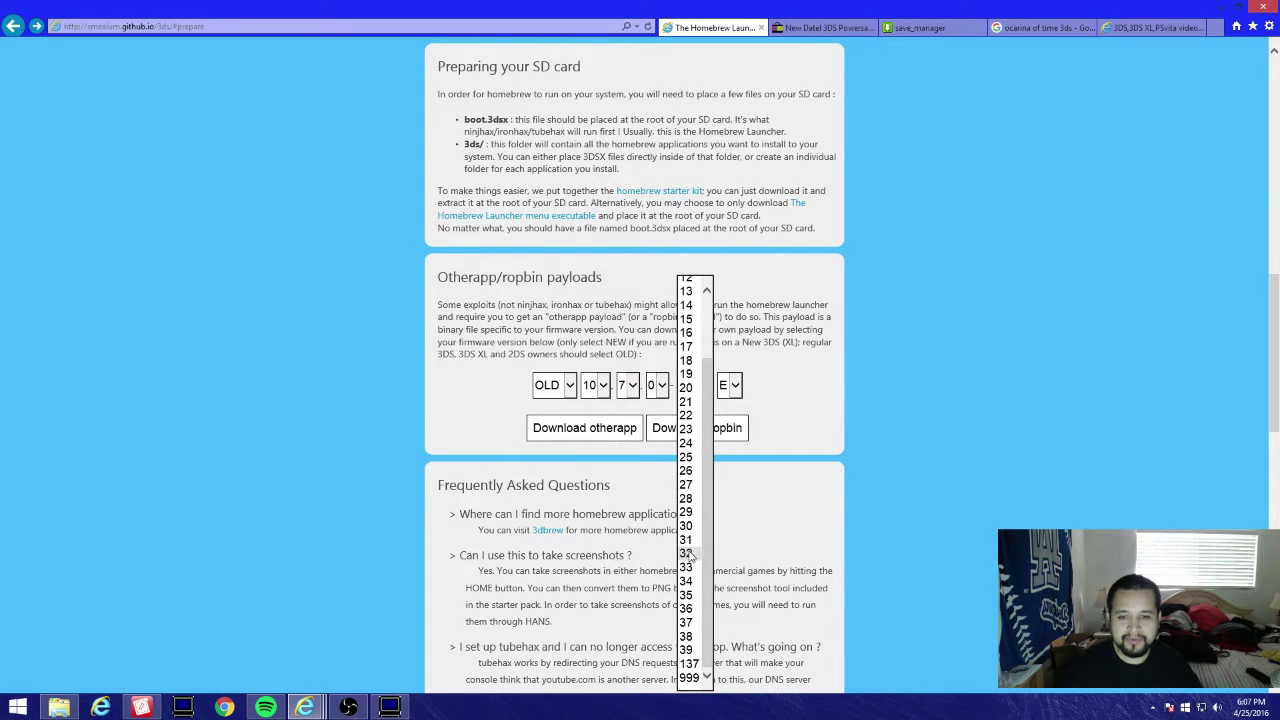
{"action": "left_click", "coordinate": [687, 553]}
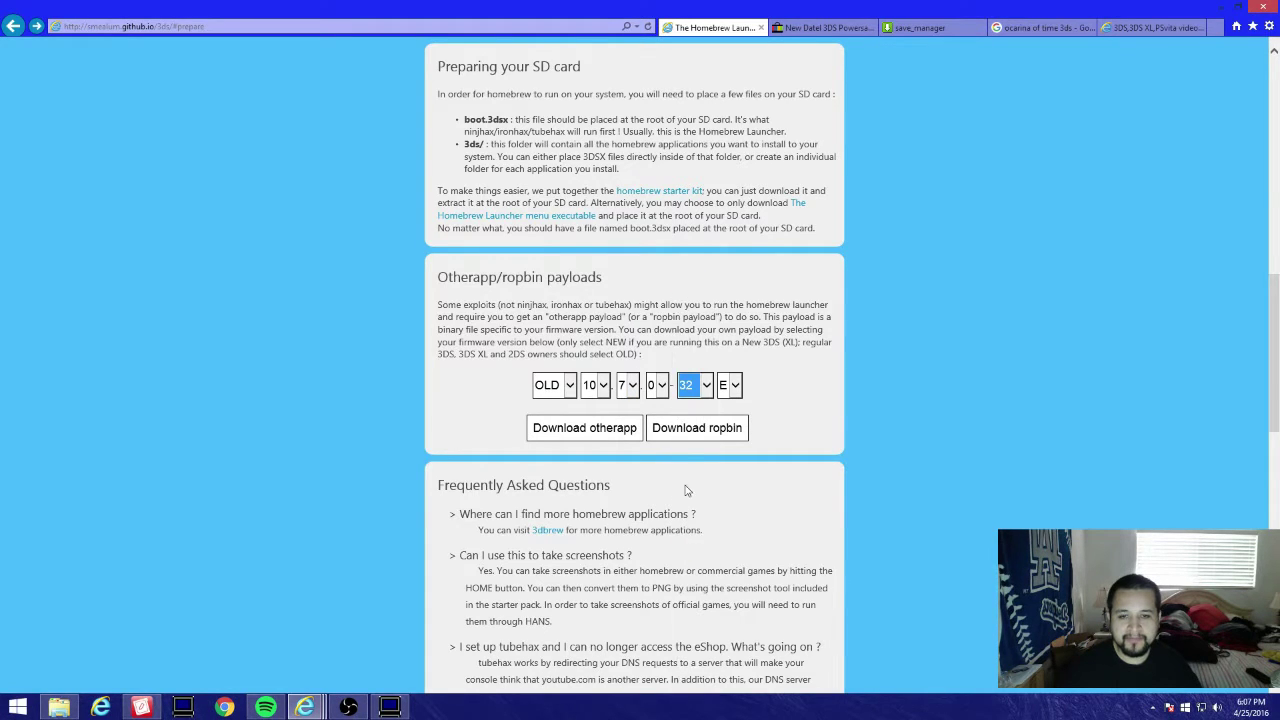
{"action": "left_click", "coordinate": [686, 394]}
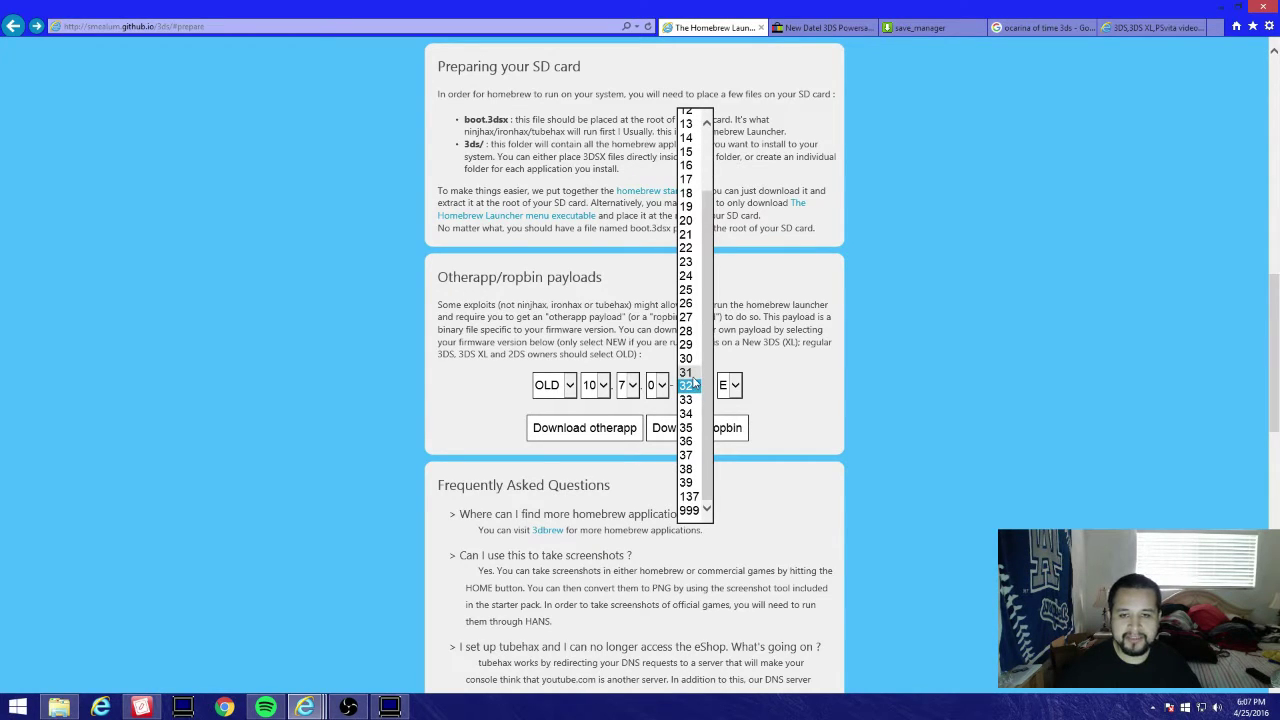
{"action": "left_click", "coordinate": [787, 409]}
{"action": "left_click", "coordinate": [726, 392]}
{"action": "left_click", "coordinate": [728, 395]}
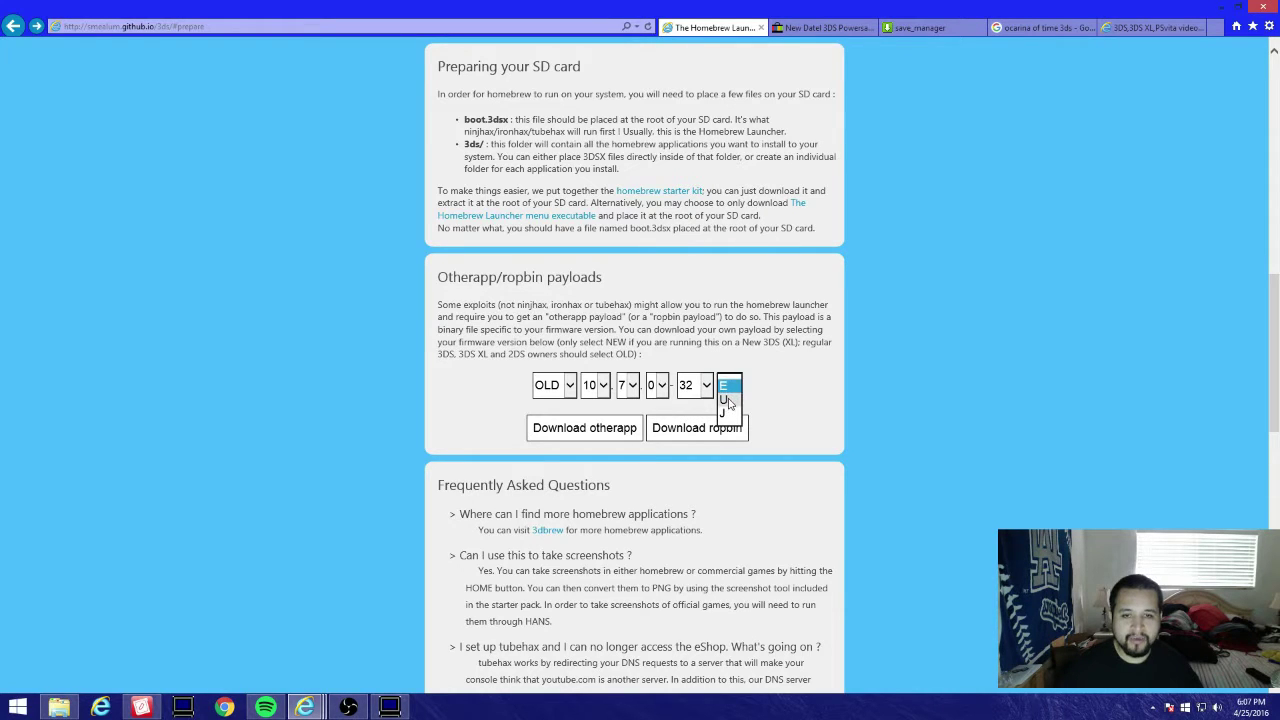
{"action": "left_click", "coordinate": [727, 400]}
{"action": "left_click", "coordinate": [677, 438]}
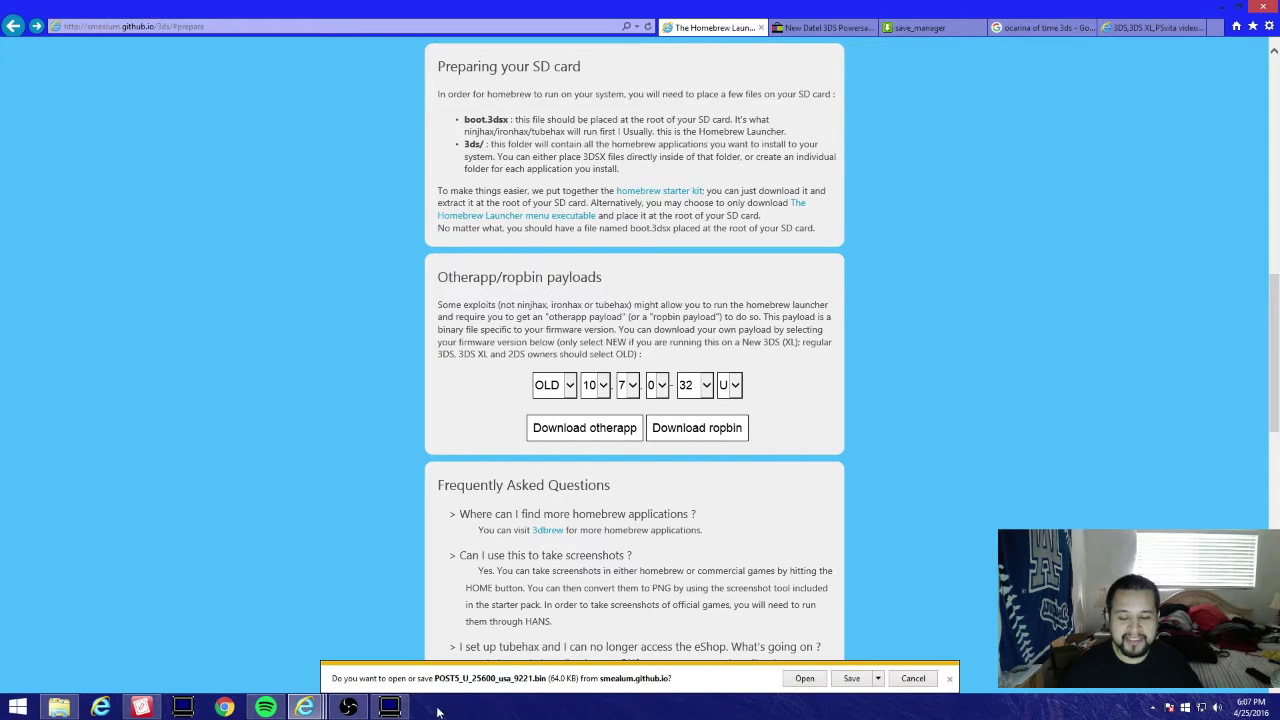
Find and select the matching POST5_U_25600_usa_9221.bin save image in the usa folder
{"action": "key", "text": "alt+Tab"}
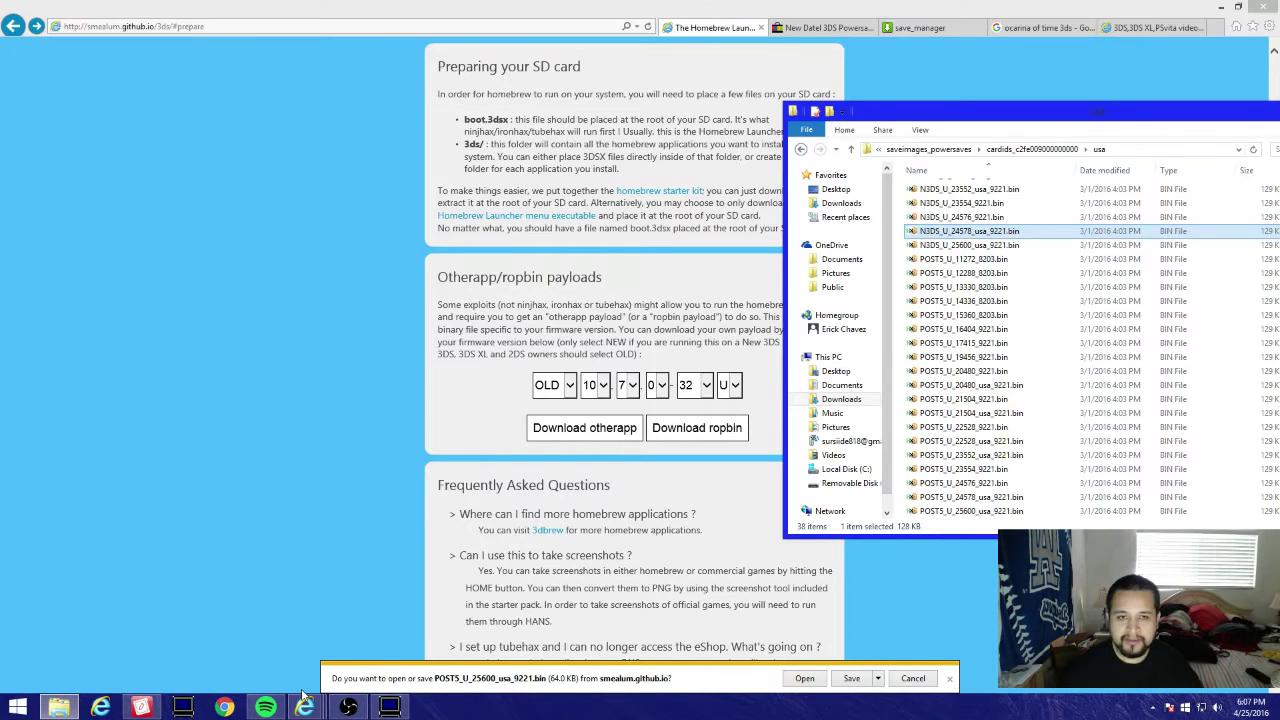
{"action": "left_click_drag", "start_coordinate": [977, 111], "coordinate": [924, 101]}
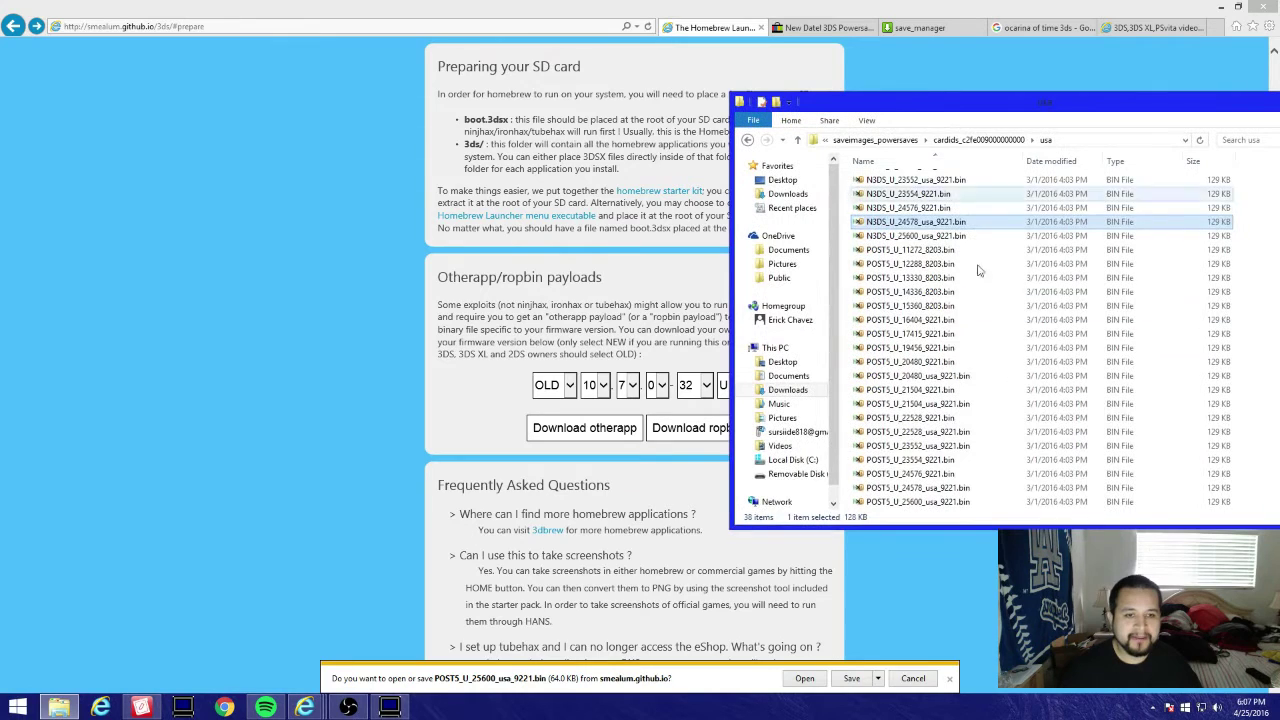
{"action": "left_click", "coordinate": [1025, 436]}
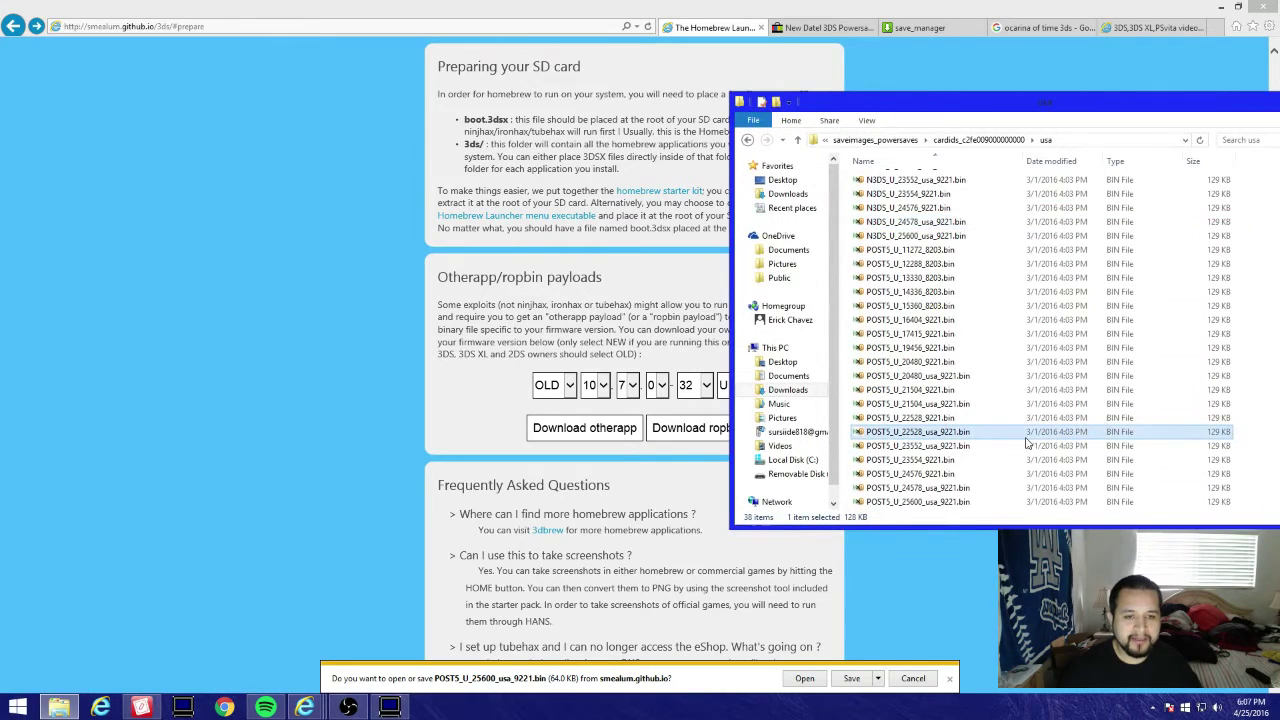
{"action": "left_click", "coordinate": [916, 503]}
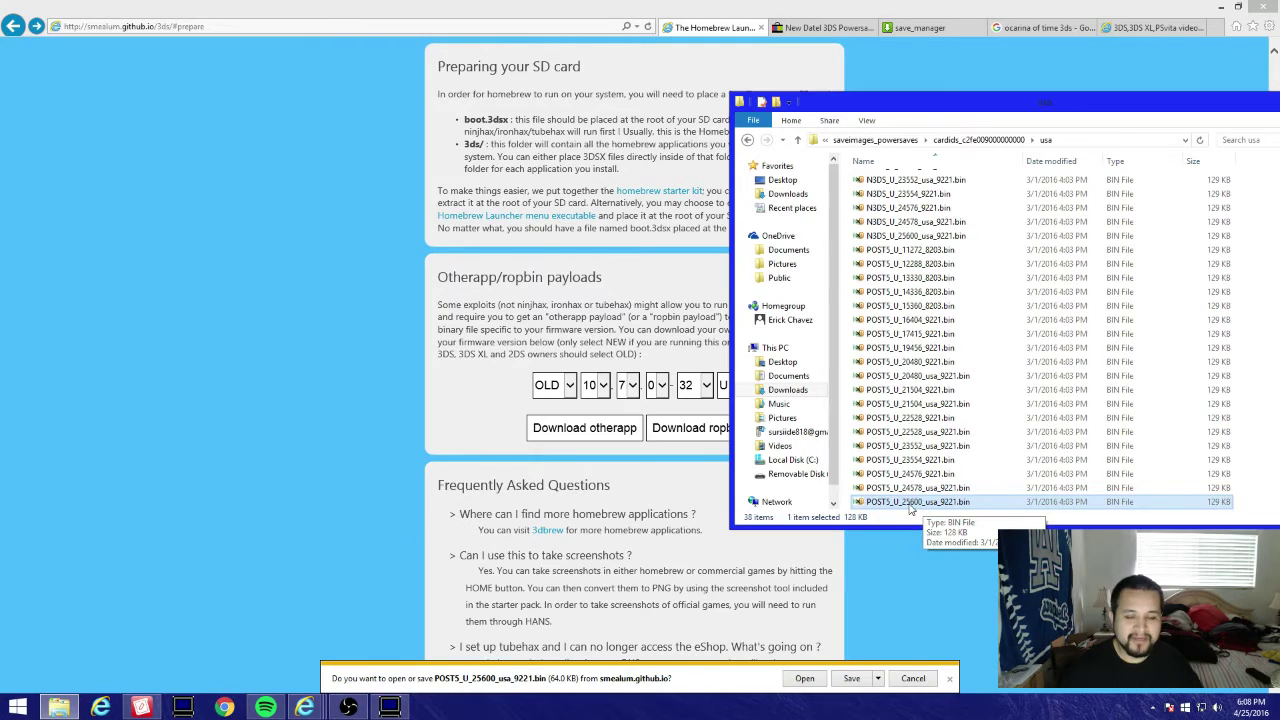
Switch the payload selector to the NEW console type and set the firmware version to 10.7
{"action": "left_click", "coordinate": [321, 442]}
{"action": "left_click", "coordinate": [552, 388]}
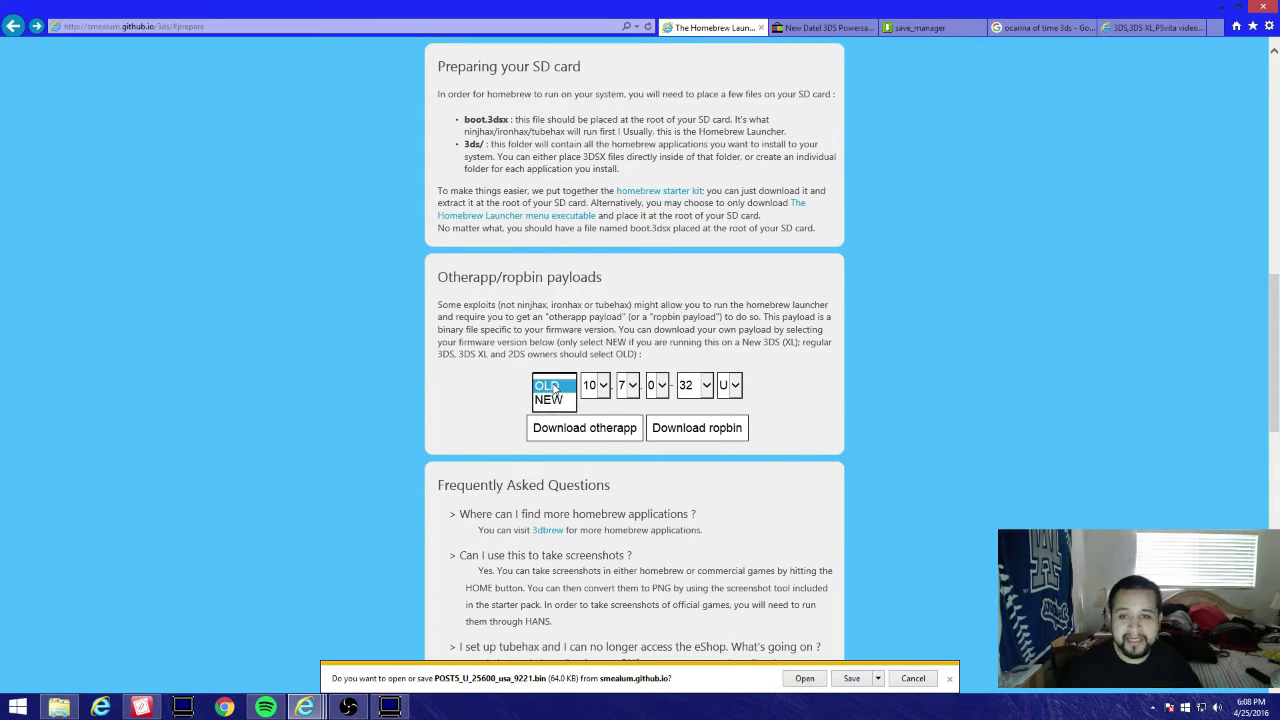
{"action": "left_click", "coordinate": [548, 399]}
{"action": "left_click", "coordinate": [594, 385]}
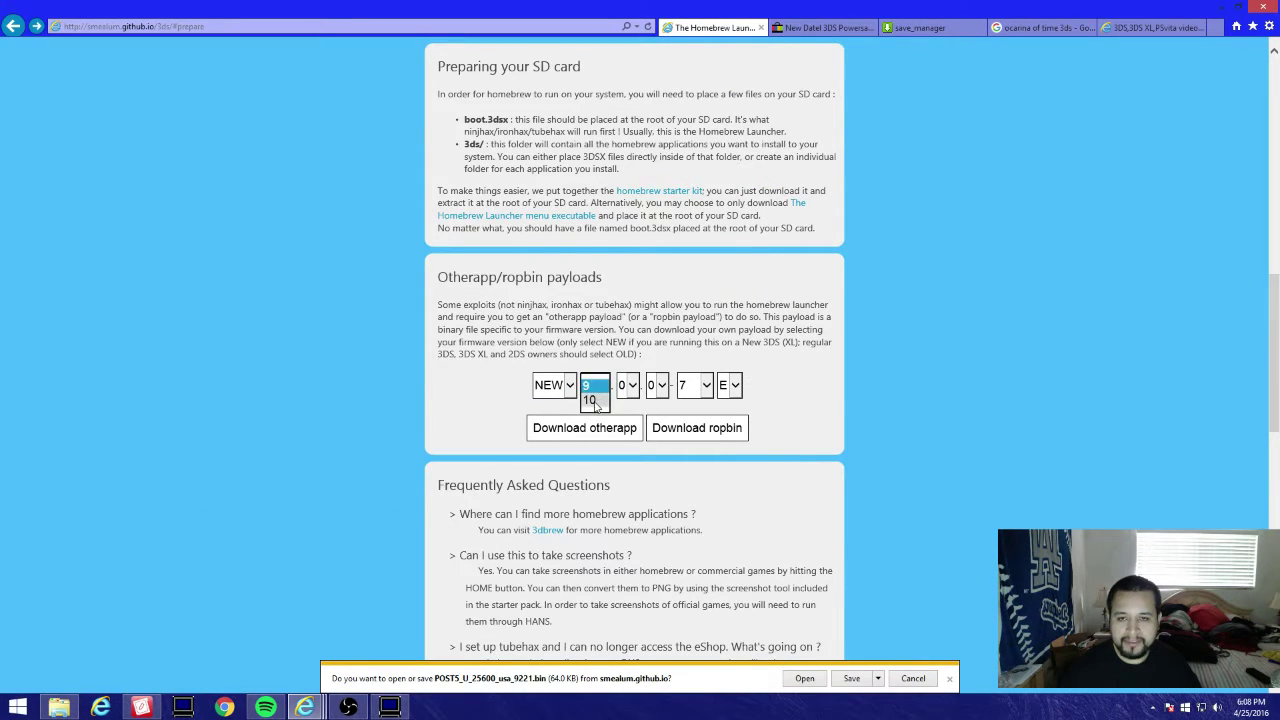
{"action": "left_click", "coordinate": [590, 400]}
{"action": "left_click", "coordinate": [627, 385]}
{"action": "left_click", "coordinate": [628, 489]}
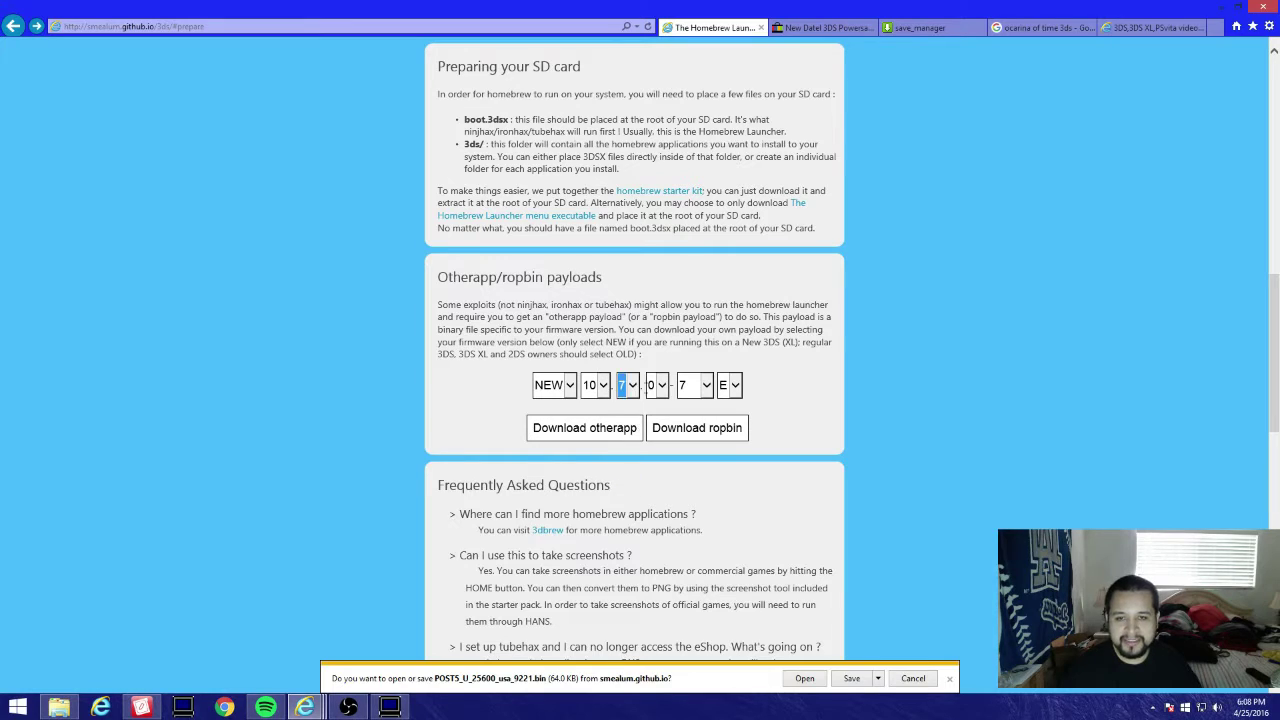
Complete the NEW firmware selection with 32 and region U, dismiss the old download prompt, and request the ropbin download
{"action": "left_click", "coordinate": [682, 385]}
{"action": "left_click_drag", "start_coordinate": [710, 582], "coordinate": [709, 617]}
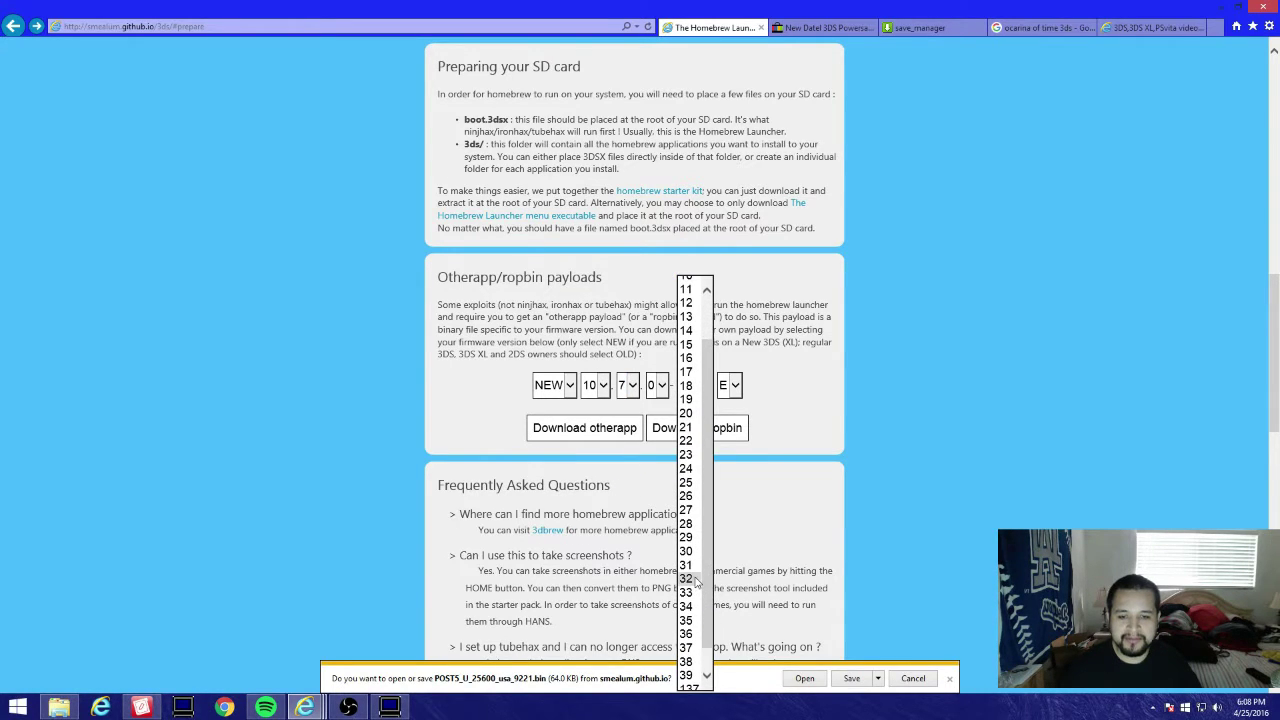
{"action": "left_click", "coordinate": [697, 580]}
{"action": "left_click", "coordinate": [728, 387]}
{"action": "left_click", "coordinate": [726, 399]}
{"action": "left_click", "coordinate": [950, 680]}
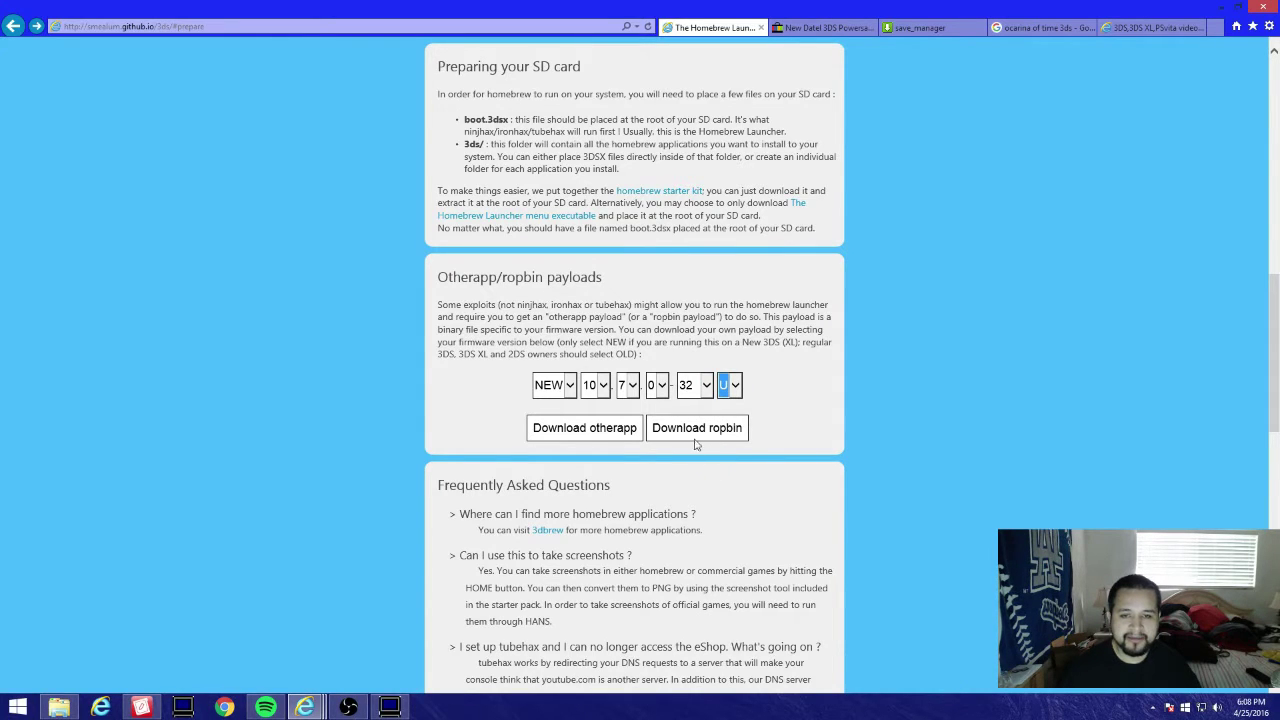
{"action": "left_click", "coordinate": [735, 430]}
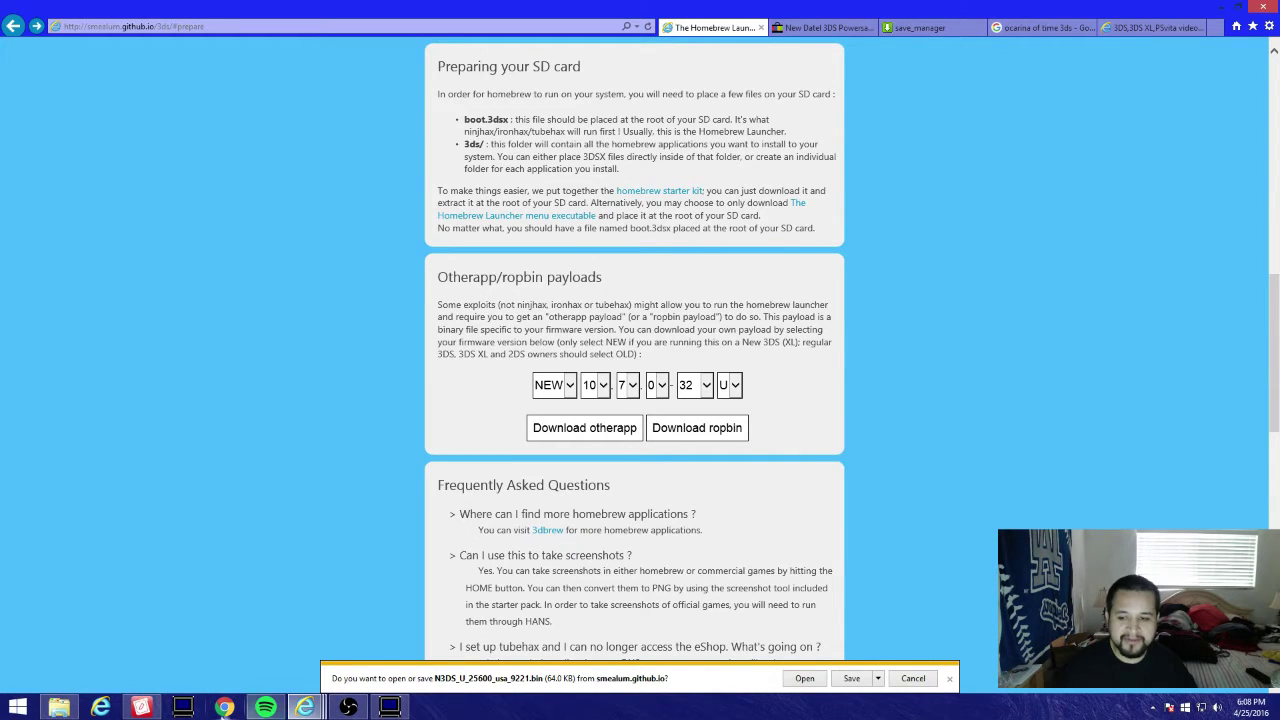
Find and select the matching N3DS_U_25600_usa_9221.bin save image in the usa folder
{"action": "left_click", "coordinate": [59, 707]}
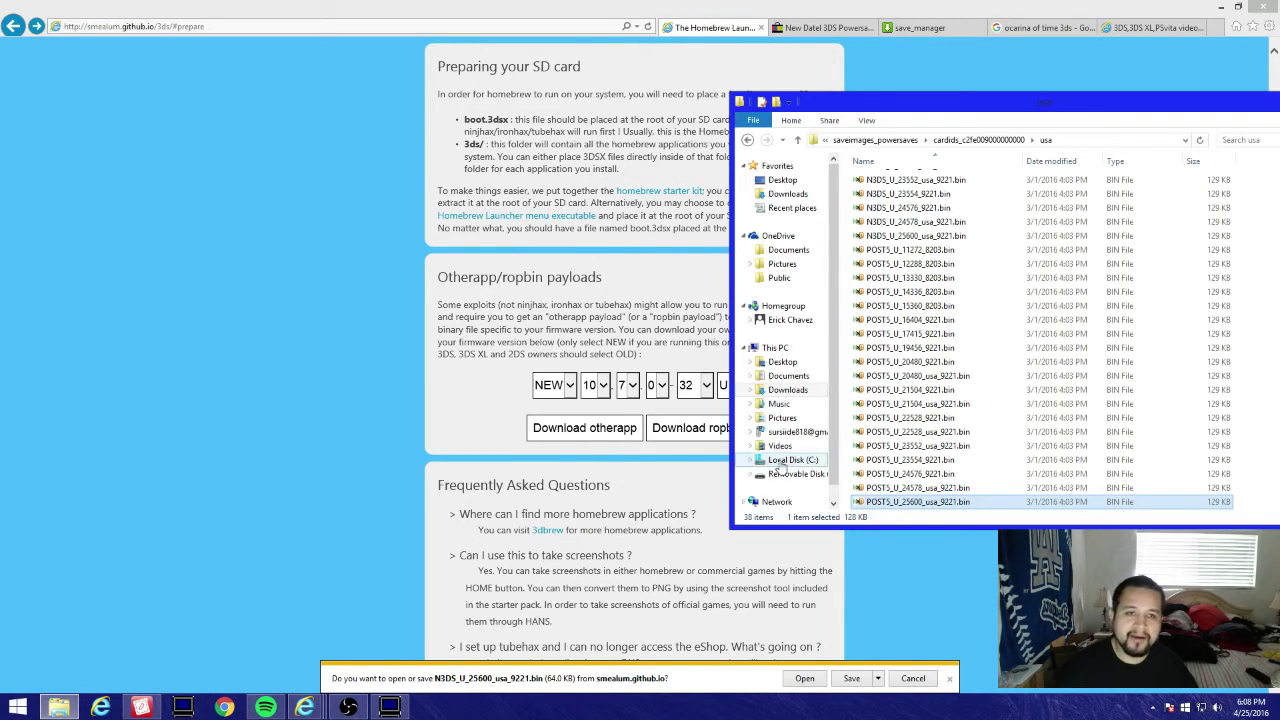
{"action": "left_click", "coordinate": [880, 459]}
{"action": "left_click", "coordinate": [870, 238]}
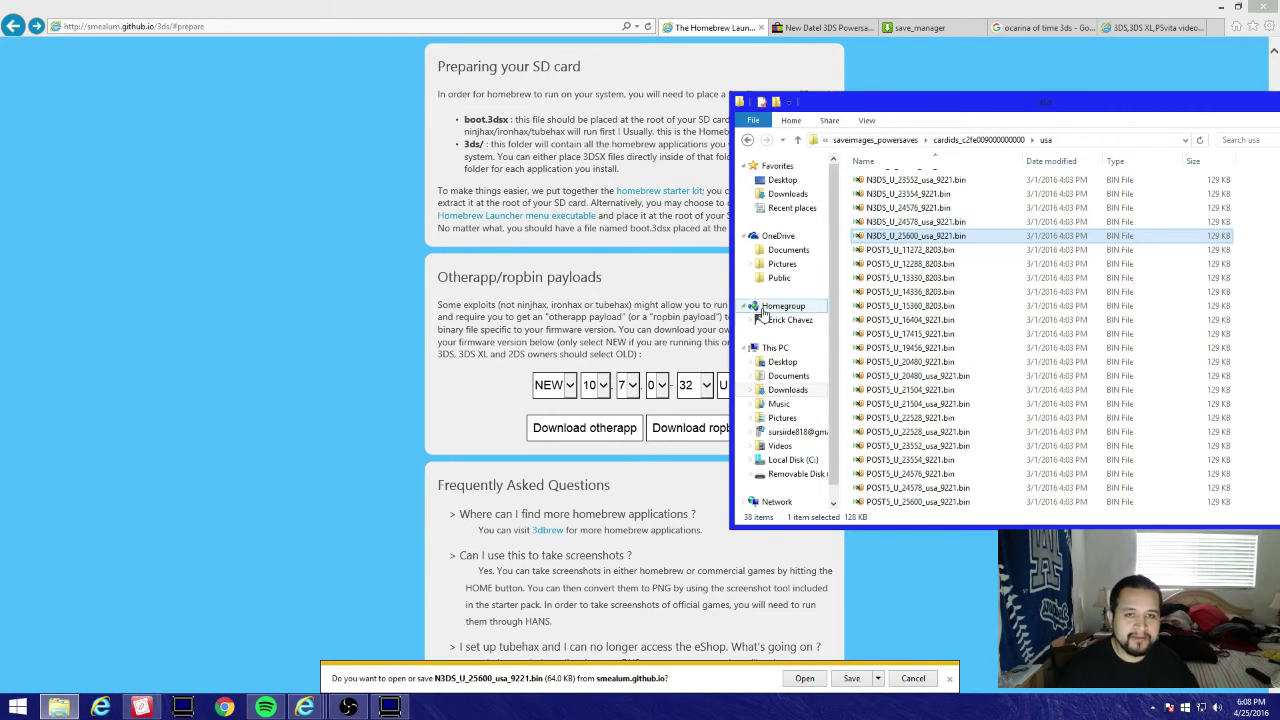
{"action": "left_click", "coordinate": [747, 140]}
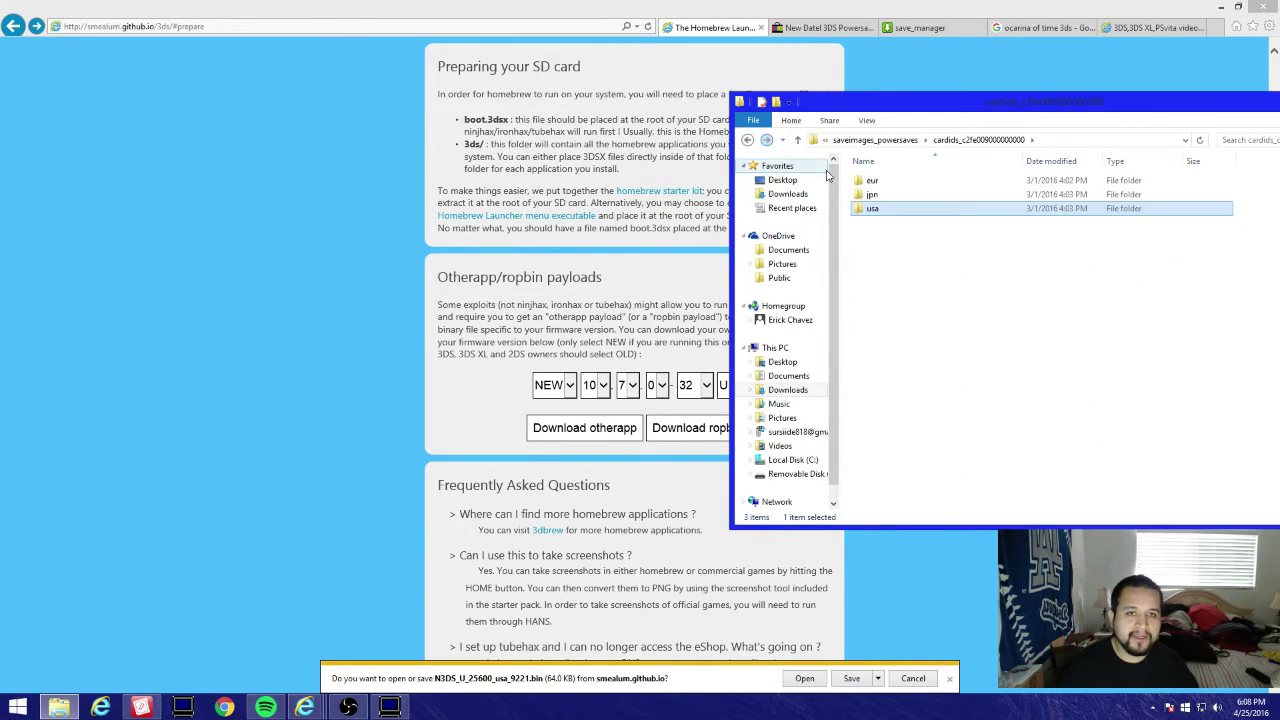
{"action": "left_click", "coordinate": [747, 140]}
{"action": "double_click", "coordinate": [873, 193]}
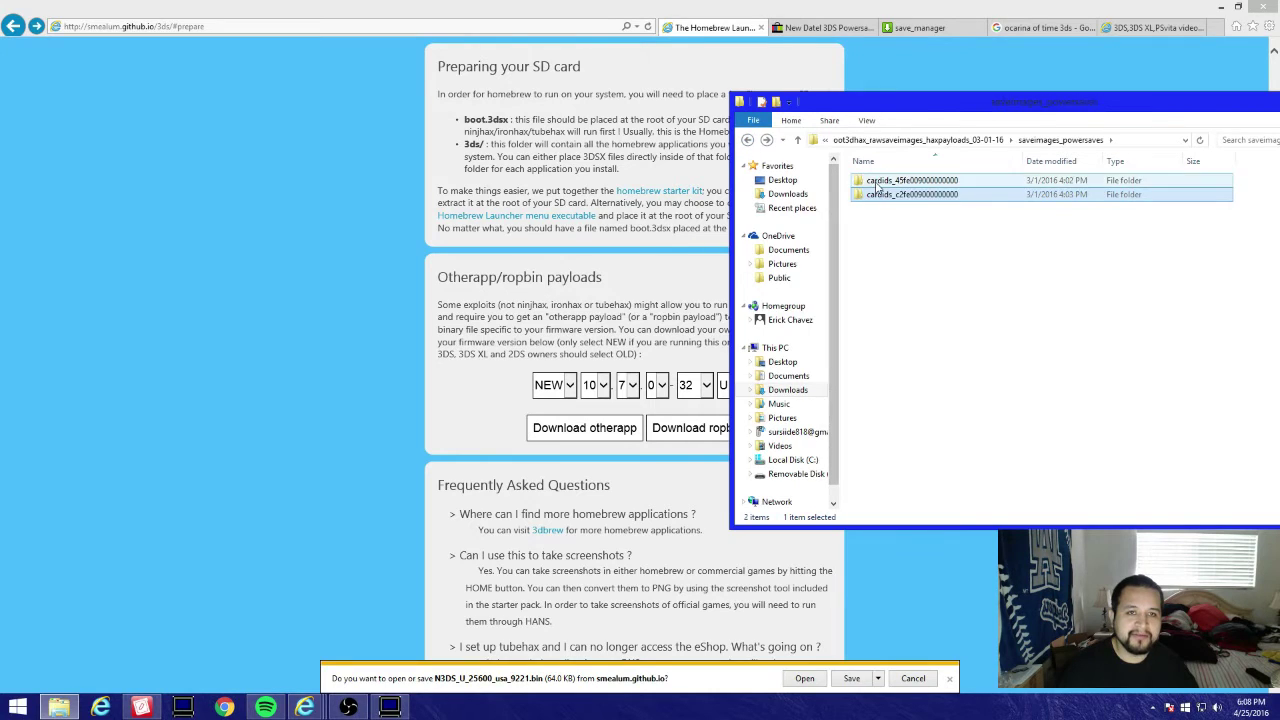
{"action": "double_click", "coordinate": [872, 208]}
{"action": "left_click", "coordinate": [910, 431]}
{"action": "scroll", "coordinate": [925, 467], "scroll_direction": "down", "scroll_amount": 4}
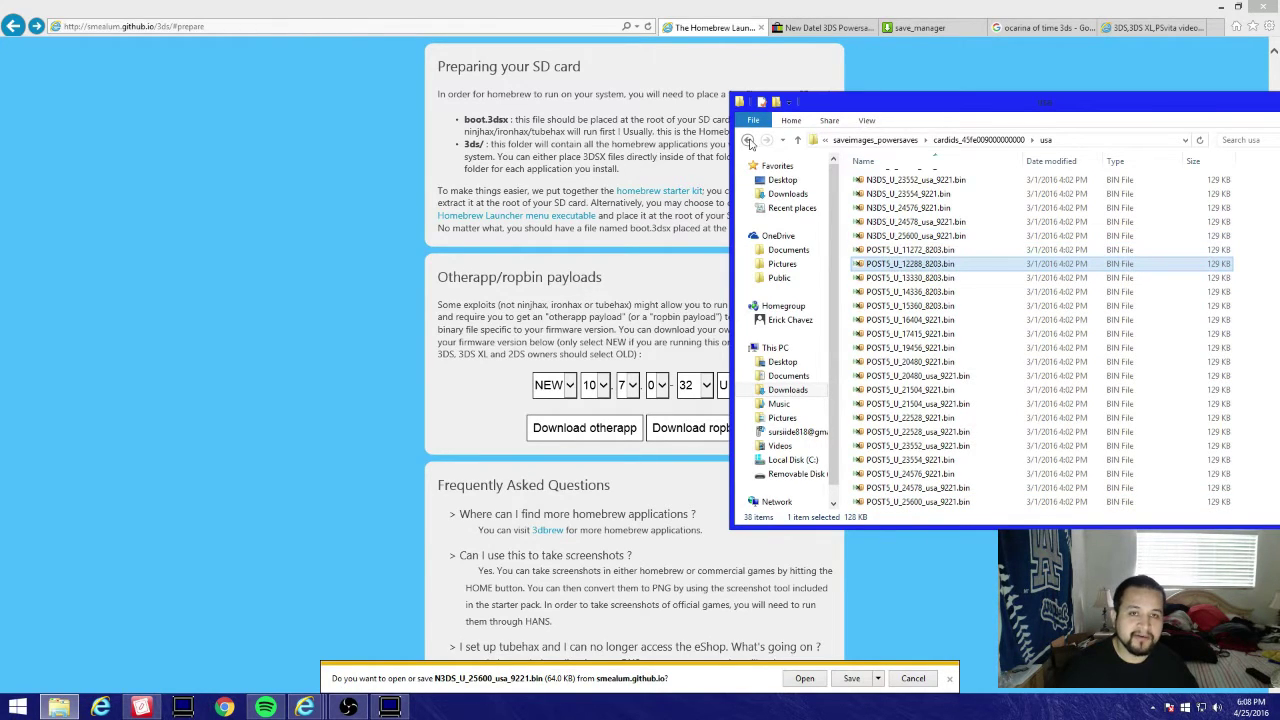
Return from the usa folder to saveimages_powersaves and move the folder window away from the payload selector
{"action": "left_click", "coordinate": [747, 141]}
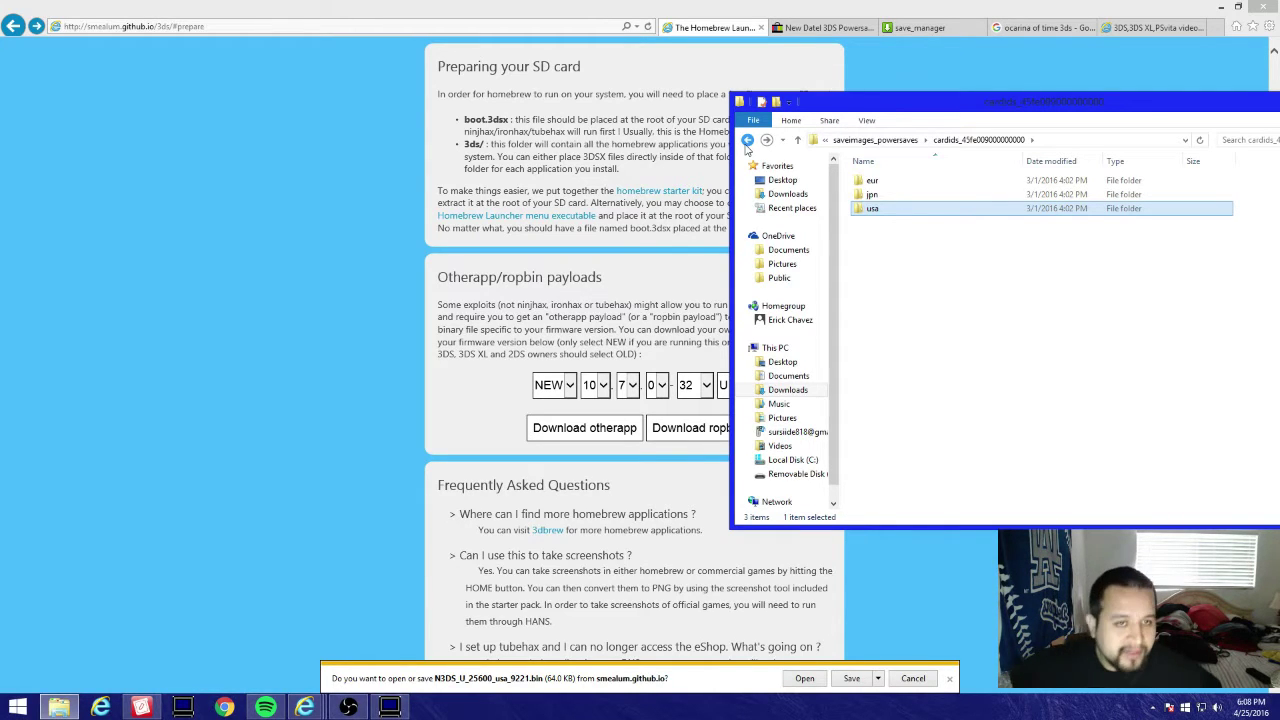
{"action": "left_click", "coordinate": [747, 141]}
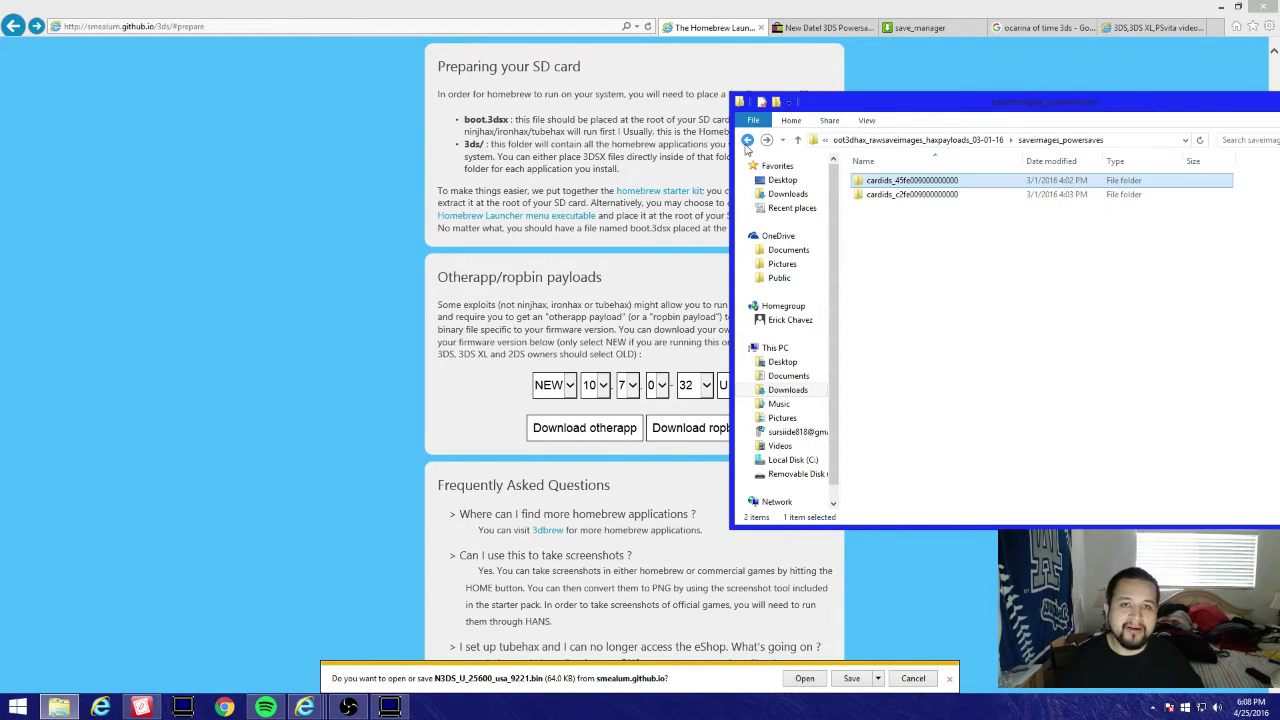
{"action": "left_click_drag", "start_coordinate": [894, 107], "coordinate": [855, 31]}
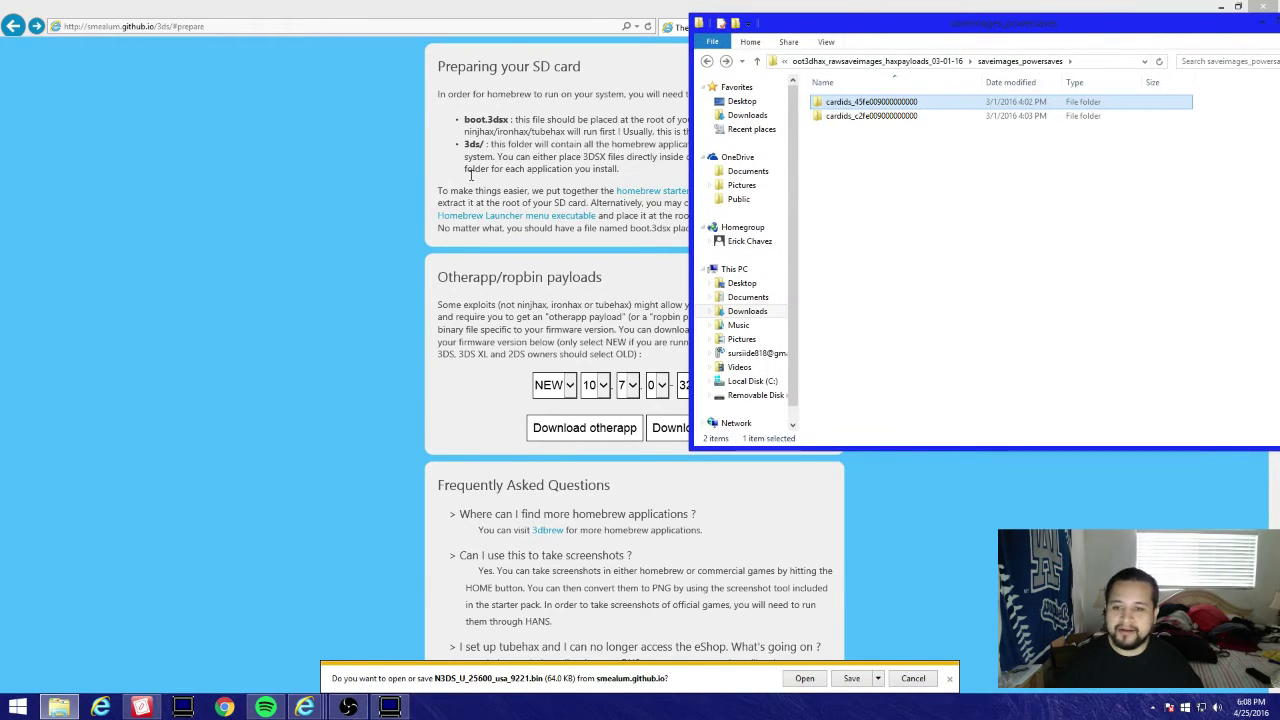
Dismiss the N3DS_U download prompt, switch the payload selector to the OLD console type, and set the firmware version to 10.7
{"action": "left_click", "coordinate": [949, 678]}
{"action": "left_click", "coordinate": [552, 390]}
{"action": "left_click", "coordinate": [550, 366]}
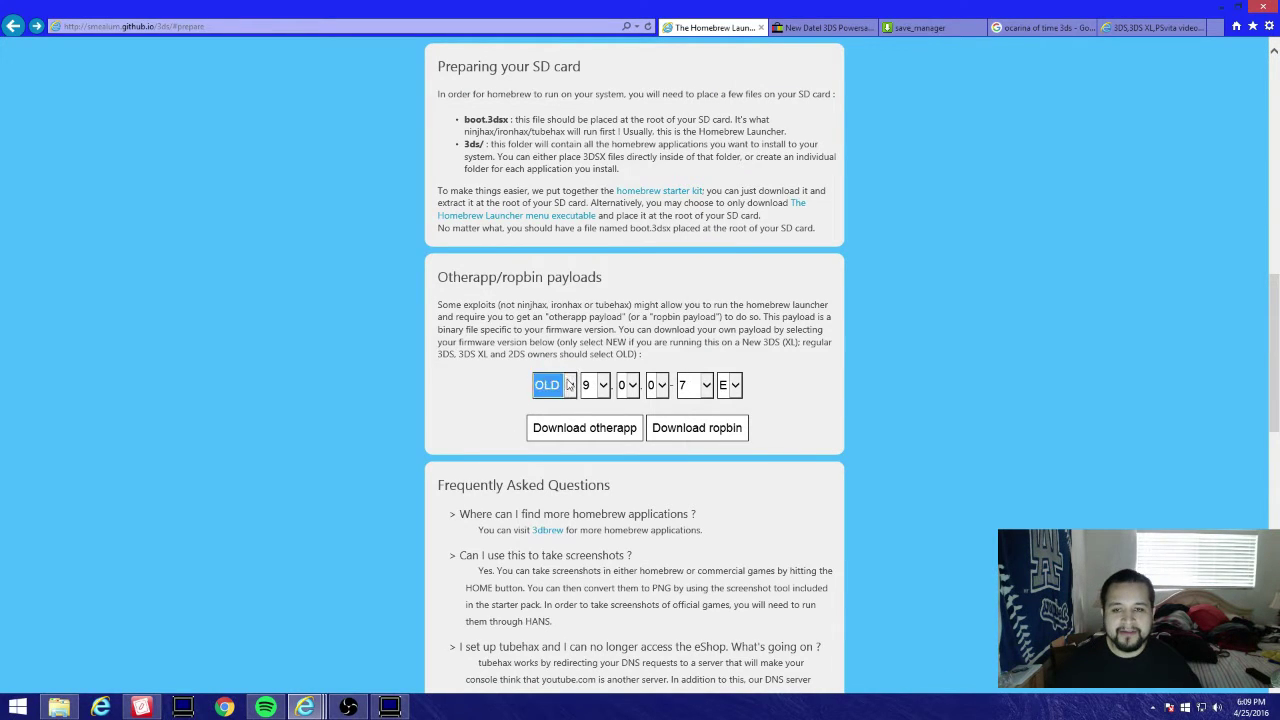
{"action": "left_click", "coordinate": [588, 390]}
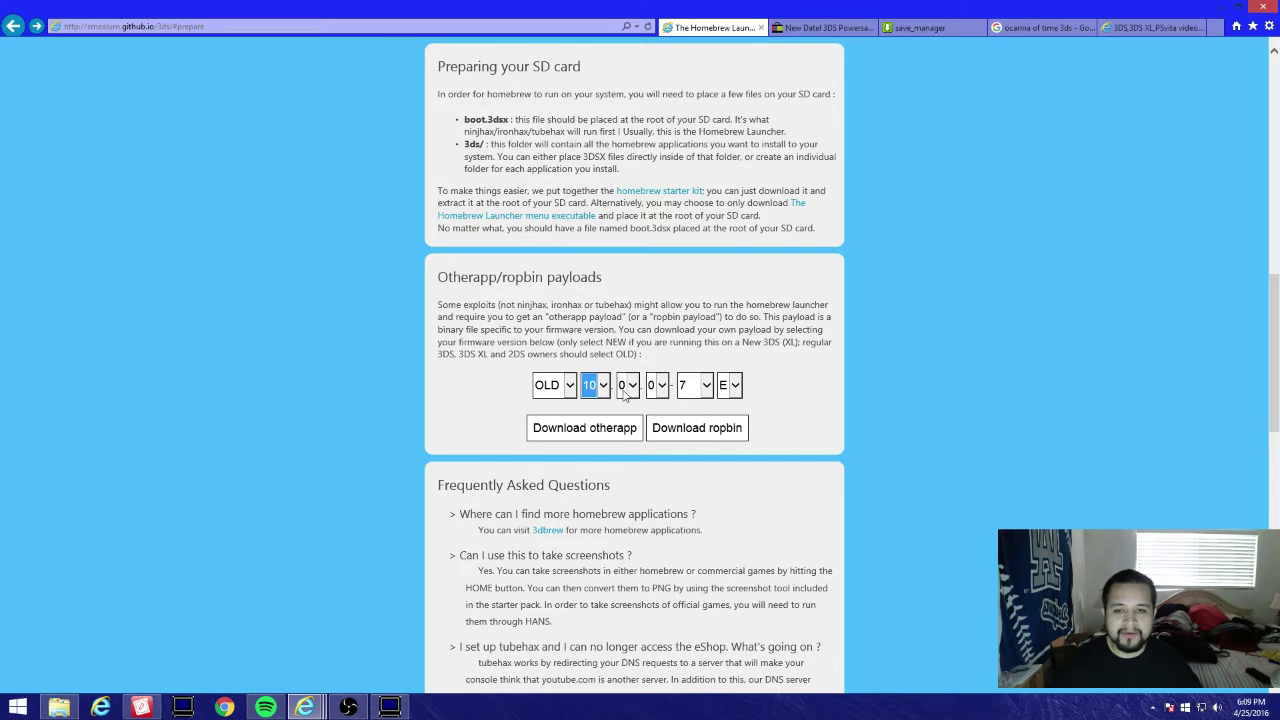
{"action": "left_click", "coordinate": [626, 388]}
{"action": "left_click", "coordinate": [628, 399]}
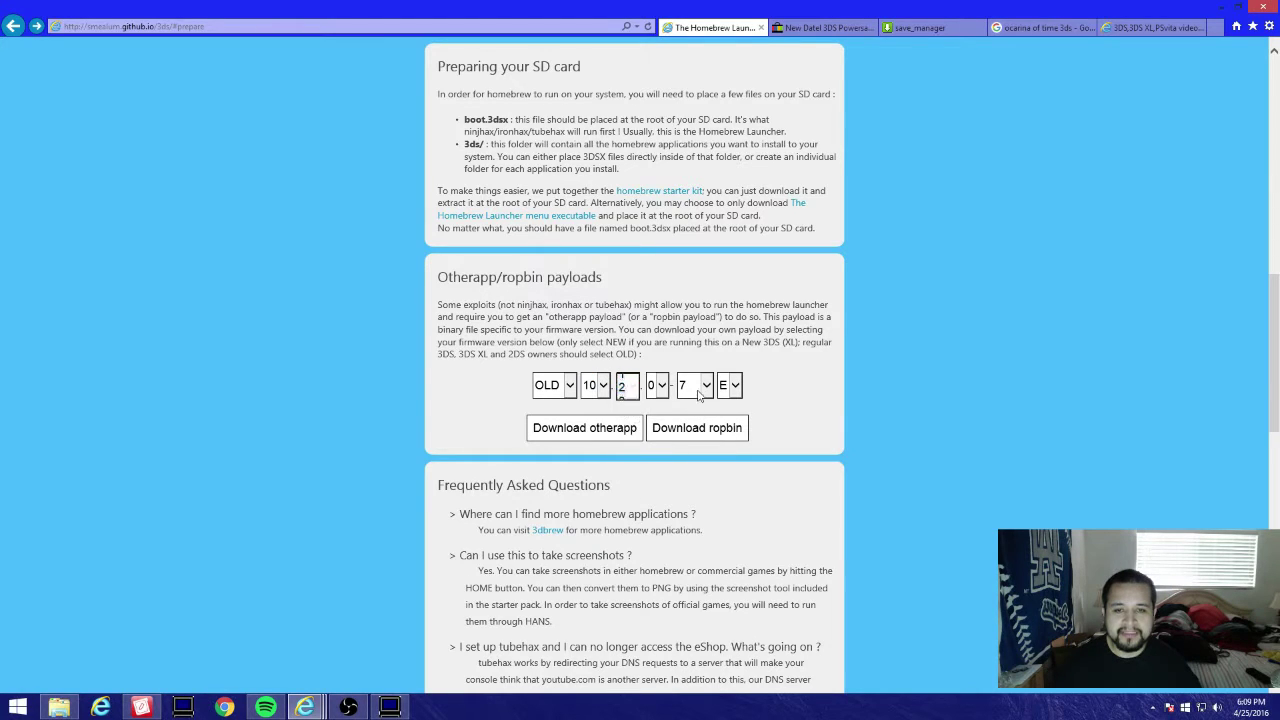
Complete the OLD firmware selection with 31 and region U, and request the payload download
{"action": "left_click", "coordinate": [698, 392]}
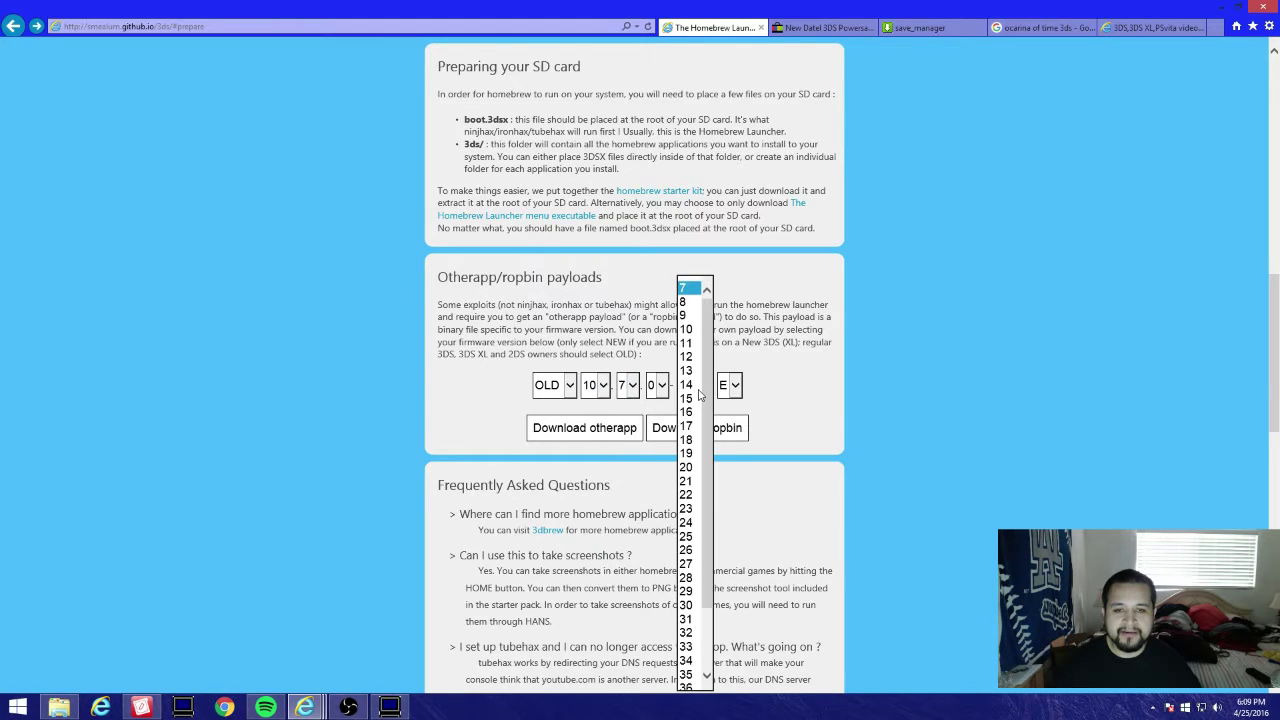
{"action": "left_click", "coordinate": [694, 624]}
{"action": "left_click", "coordinate": [737, 396]}
{"action": "left_click", "coordinate": [731, 408]}
{"action": "left_click", "coordinate": [550, 438]}
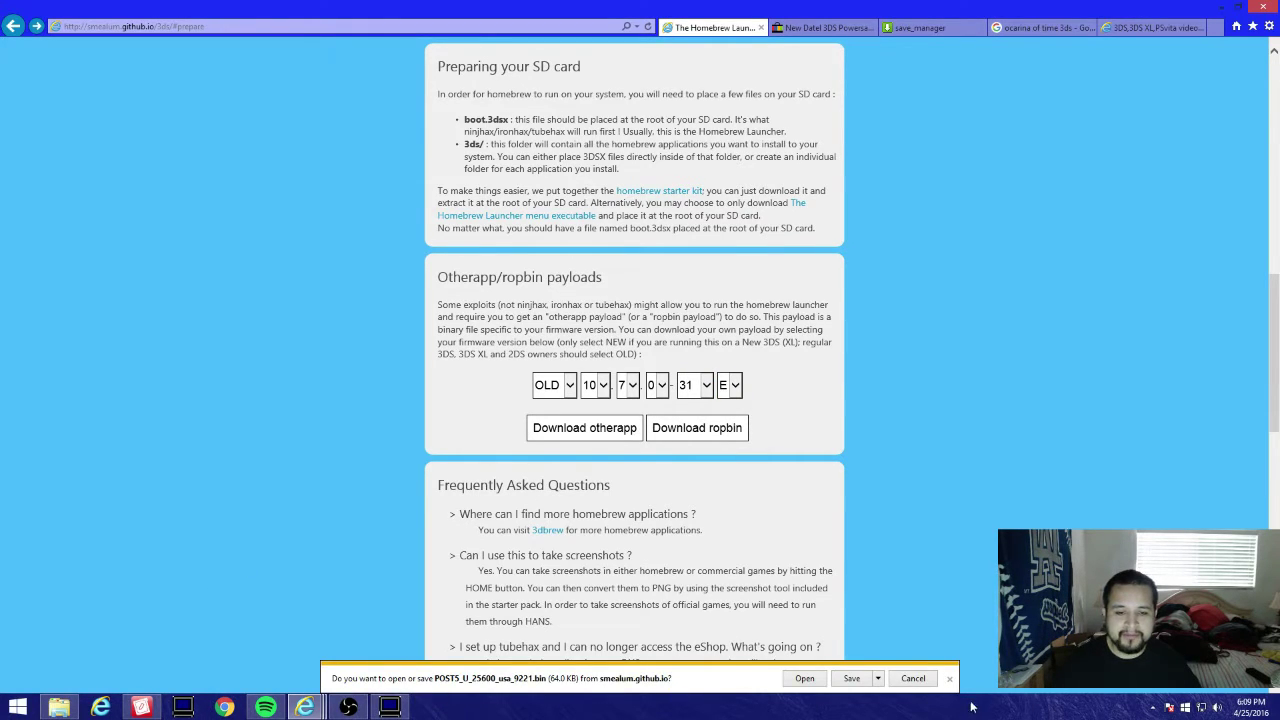
Dismiss the POST5_U download prompt, set the region to E, and request the ropbin download
{"action": "left_click", "coordinate": [949, 678]}
{"action": "left_click", "coordinate": [740, 392]}
{"action": "left_click", "coordinate": [729, 398]}
{"action": "left_click", "coordinate": [734, 387]}
{"action": "left_click", "coordinate": [726, 373]}
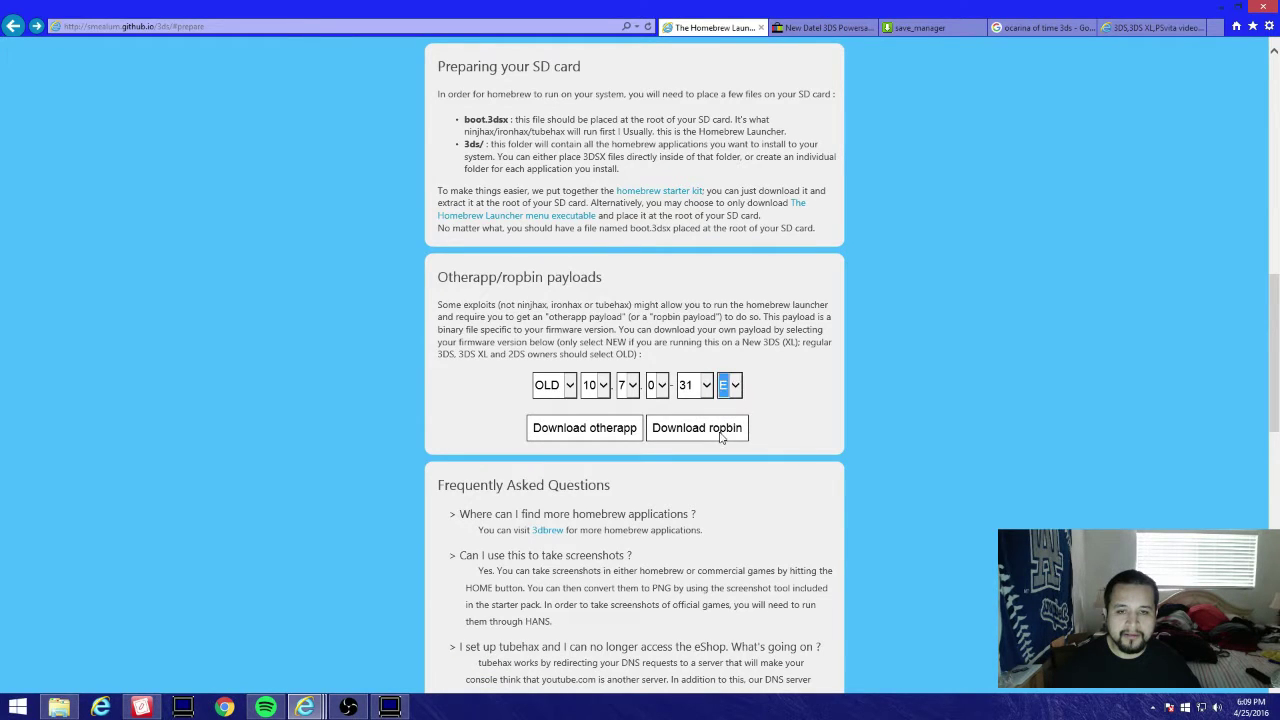
{"action": "left_click", "coordinate": [728, 426]}
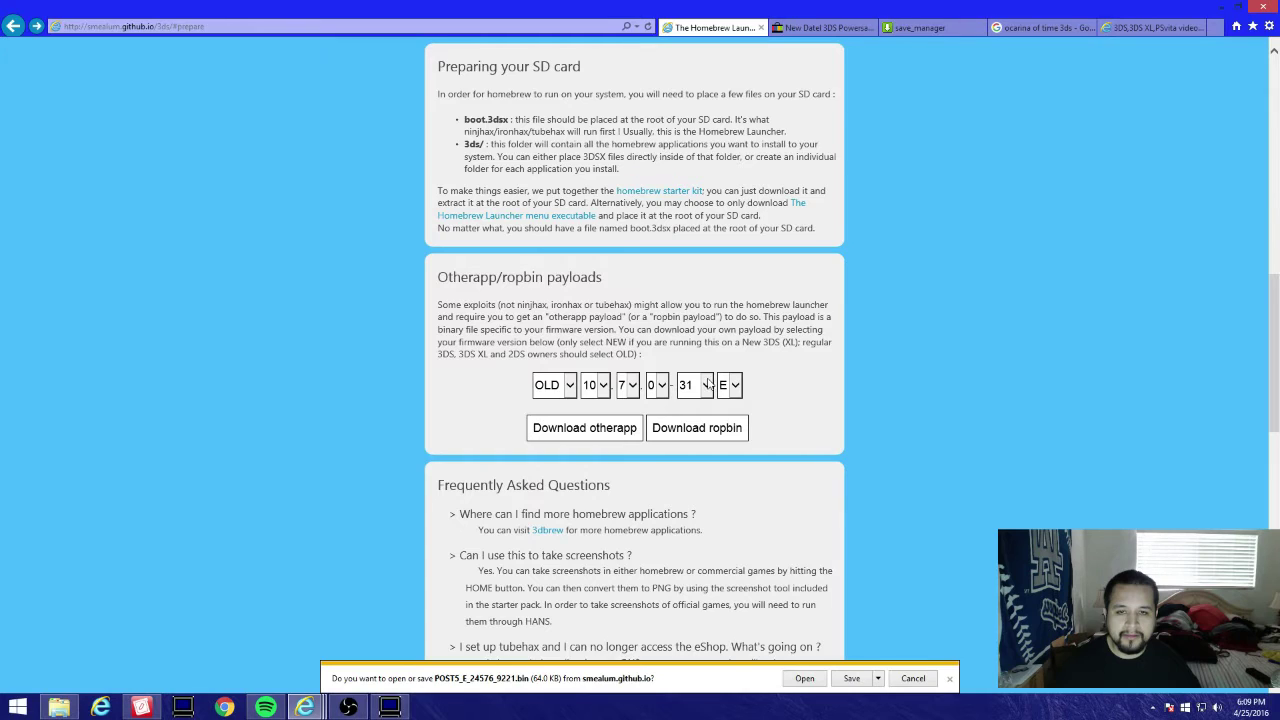
Dismiss the download prompt, change the last firmware number to 32, and request the ropbin download again
{"action": "left_click", "coordinate": [949, 679]}
{"action": "left_click", "coordinate": [693, 387]}
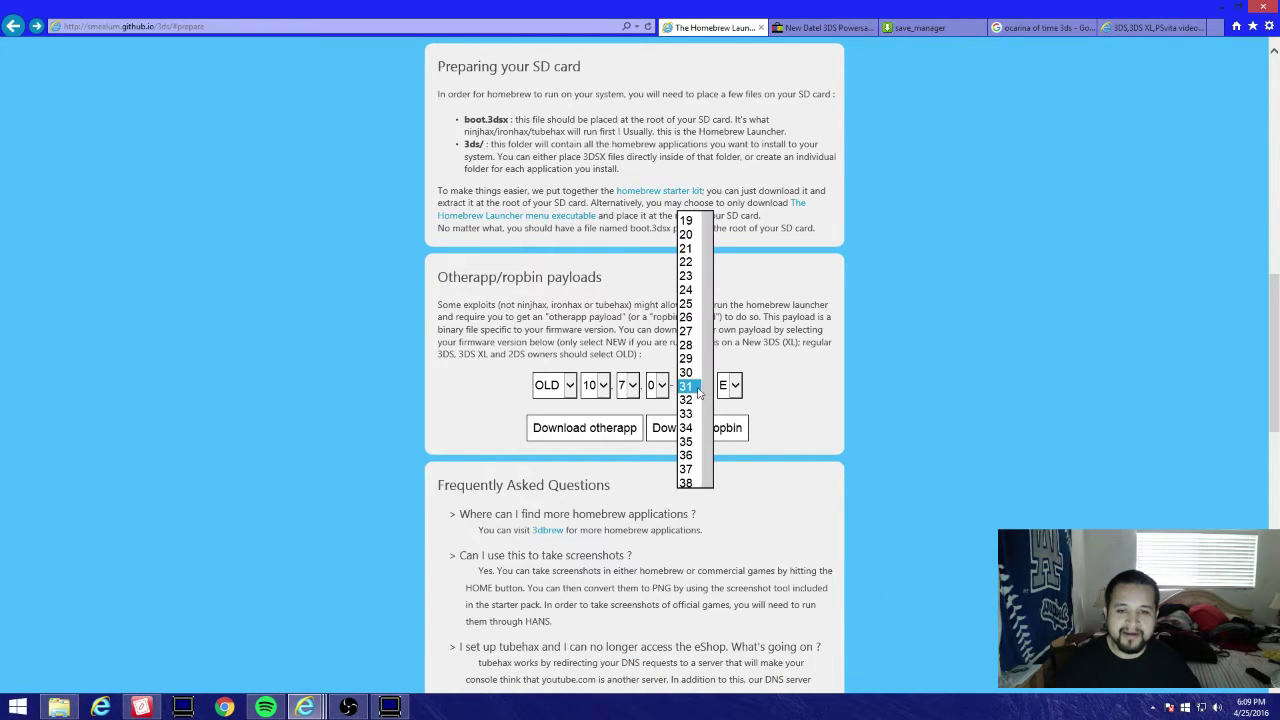
{"action": "left_click", "coordinate": [692, 396]}
{"action": "left_click", "coordinate": [689, 406]}
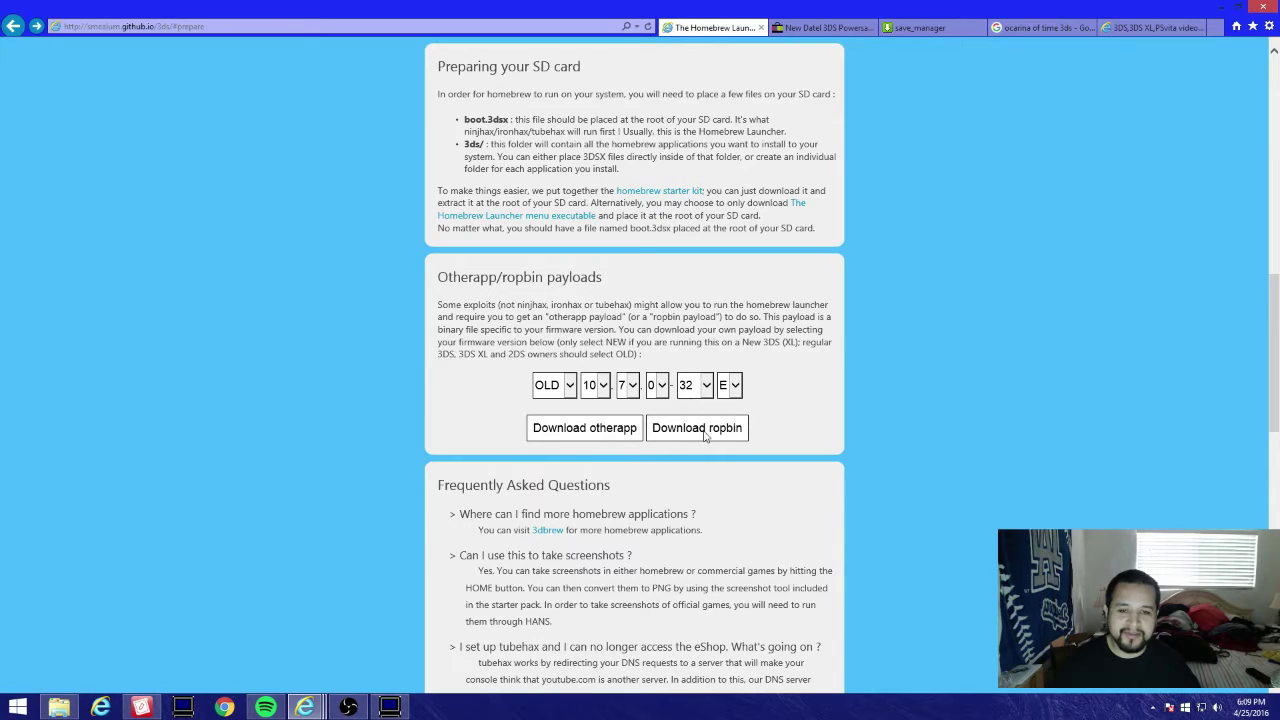
{"action": "left_click", "coordinate": [703, 430]}
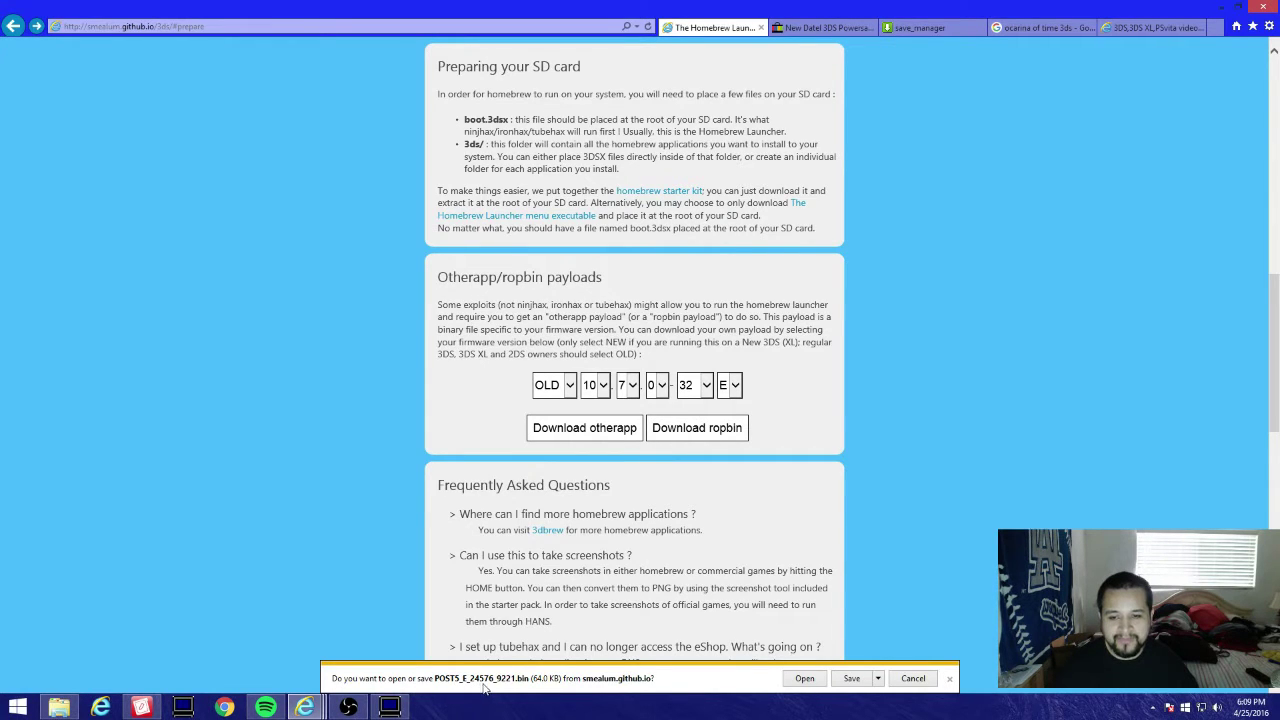
{"action": "left_click", "coordinate": [59, 707]}
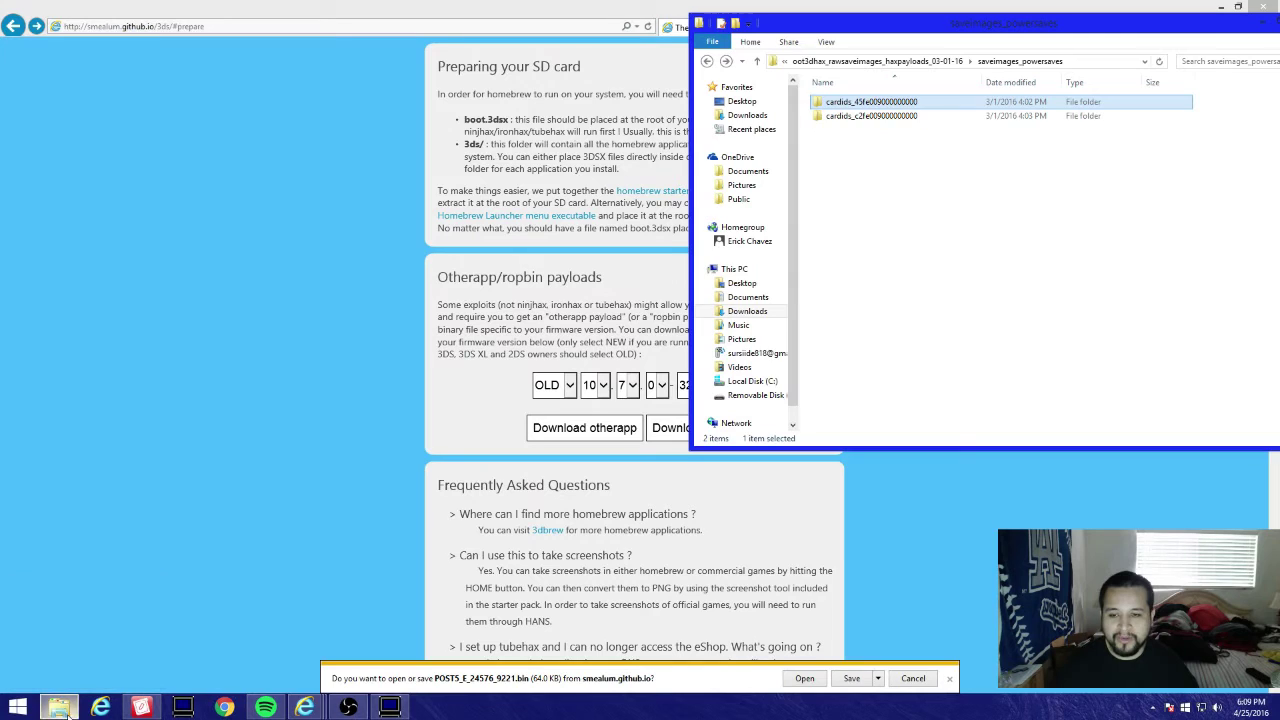
{"action": "double_click", "coordinate": [863, 116]}
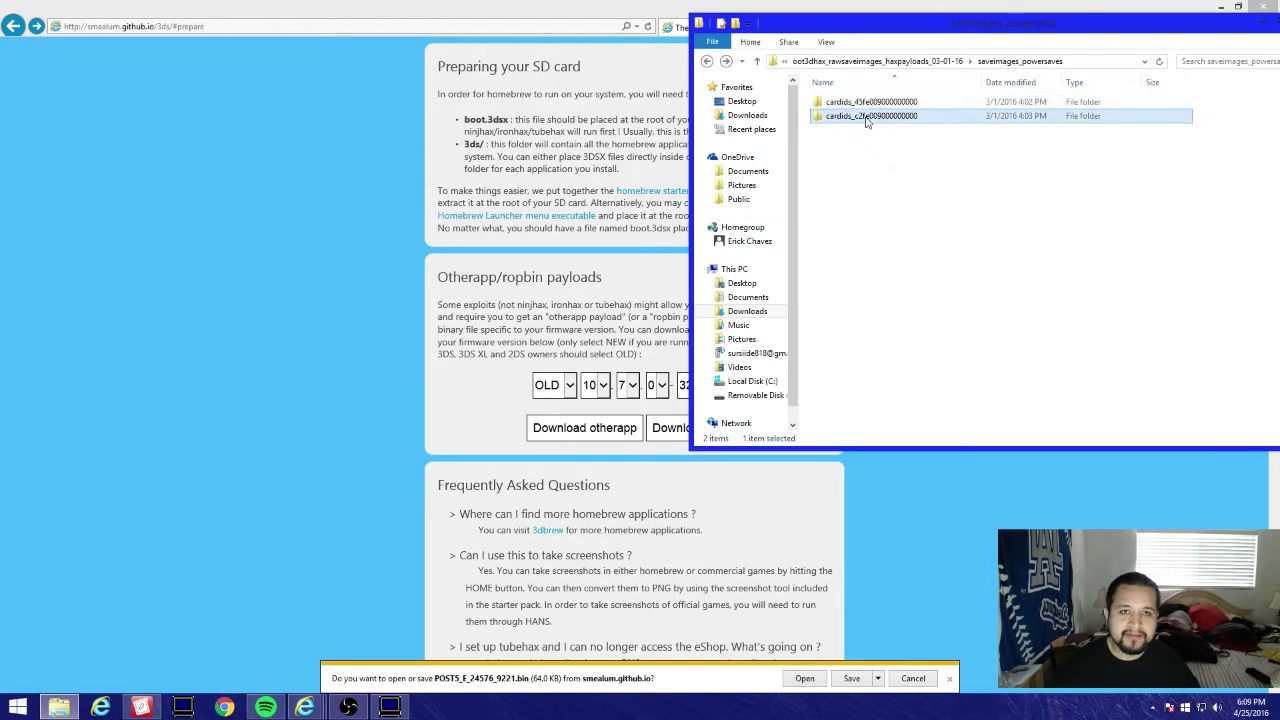
{"action": "double_click", "coordinate": [858, 104]}
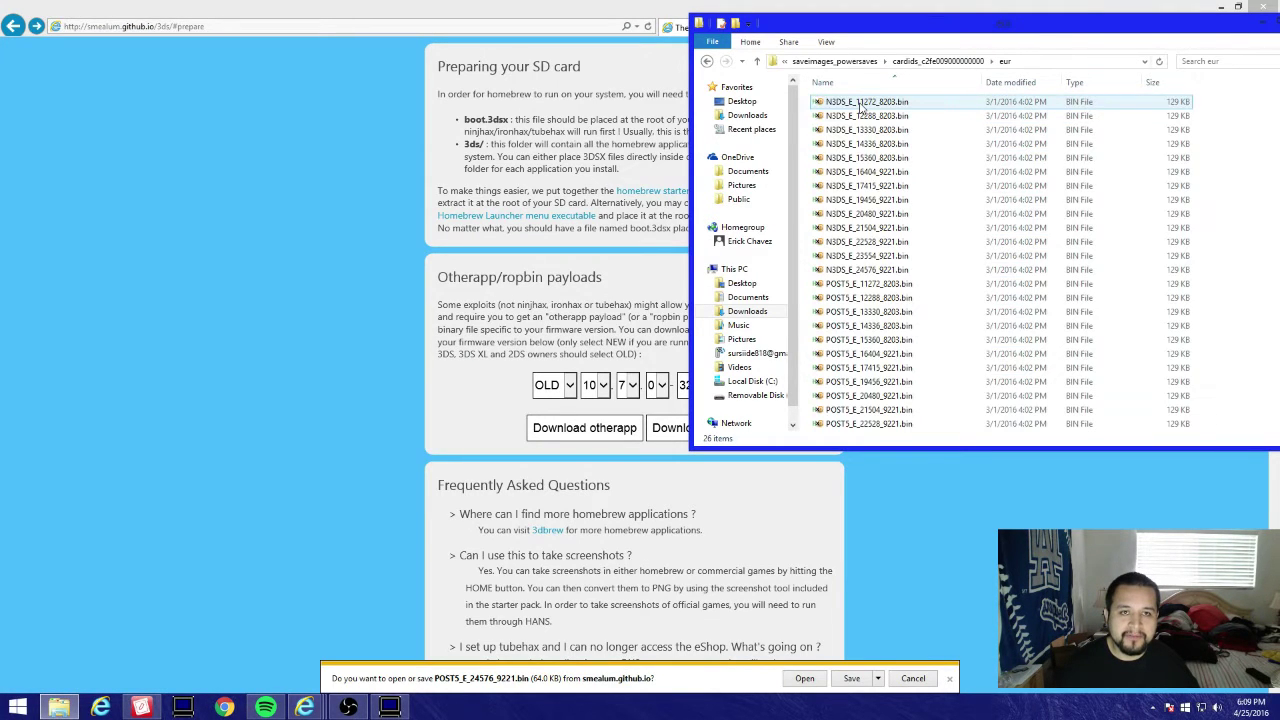
{"action": "scroll", "coordinate": [900, 220], "scroll_direction": "down", "scroll_amount": 1}
{"action": "left_click", "coordinate": [950, 330]}
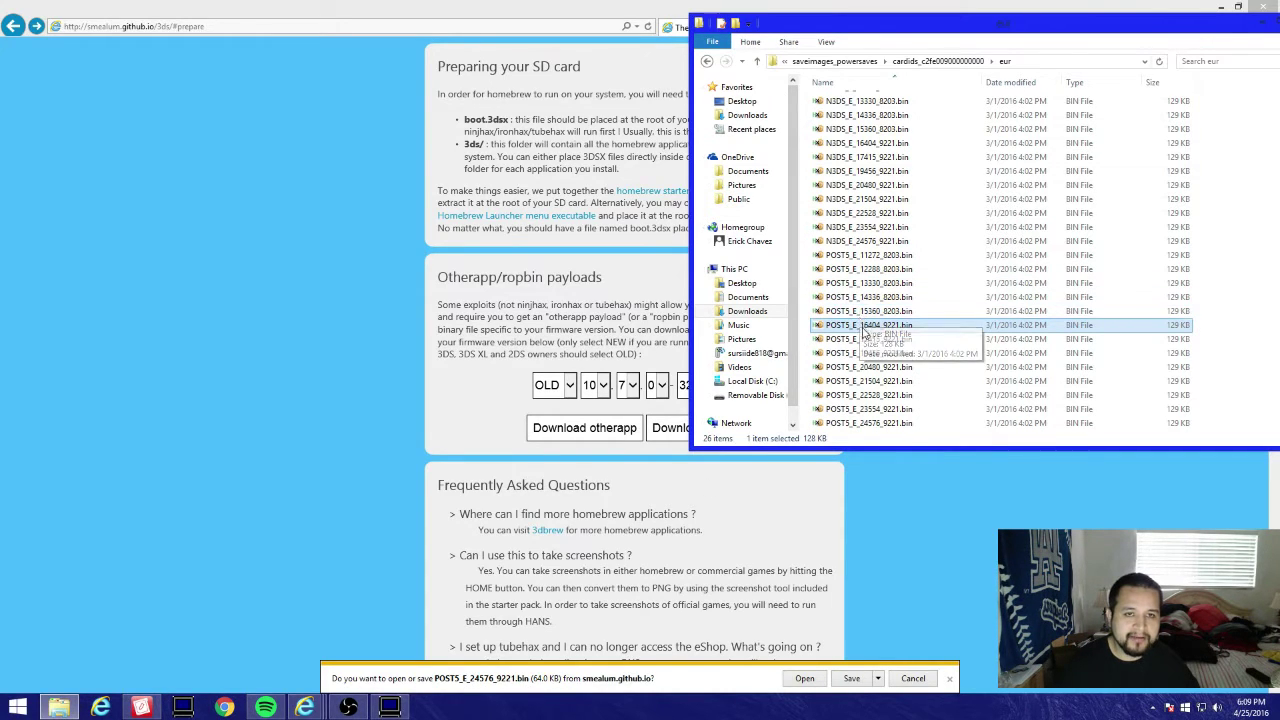
{"action": "left_click", "coordinate": [880, 409]}
{"action": "left_click", "coordinate": [874, 423]}
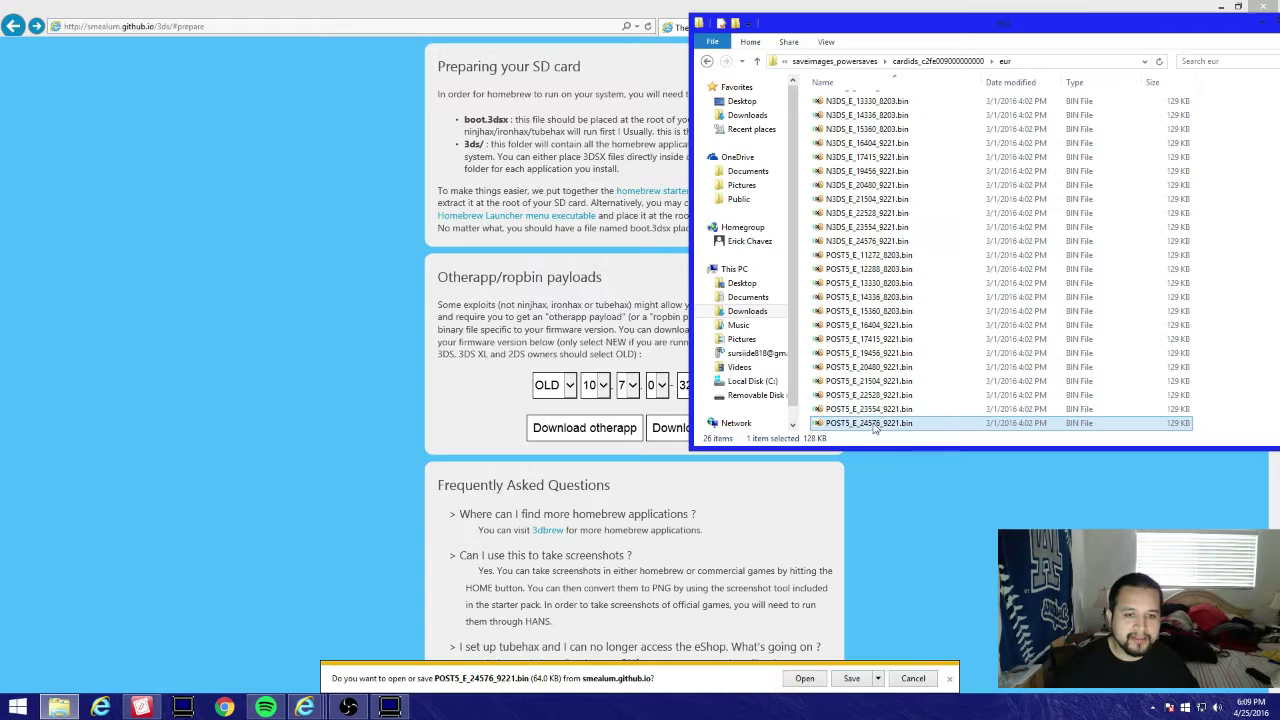
Back on the payload page, switch the selector to the NEW console type and set the firmware version to 10.7
{"action": "left_click", "coordinate": [241, 494]}
{"action": "left_click", "coordinate": [545, 388]}
{"action": "key", "text": "Down"}
{"action": "left_click", "coordinate": [594, 392]}
{"action": "left_click", "coordinate": [594, 406]}
{"action": "left_click", "coordinate": [625, 390]}
{"action": "left_click", "coordinate": [625, 390]}
{"action": "left_click", "coordinate": [624, 484]}
Complete the NEW firmware selection with 32 and region E, dismiss the old download prompt, and request the ropbin download
{"action": "left_click", "coordinate": [695, 388]}
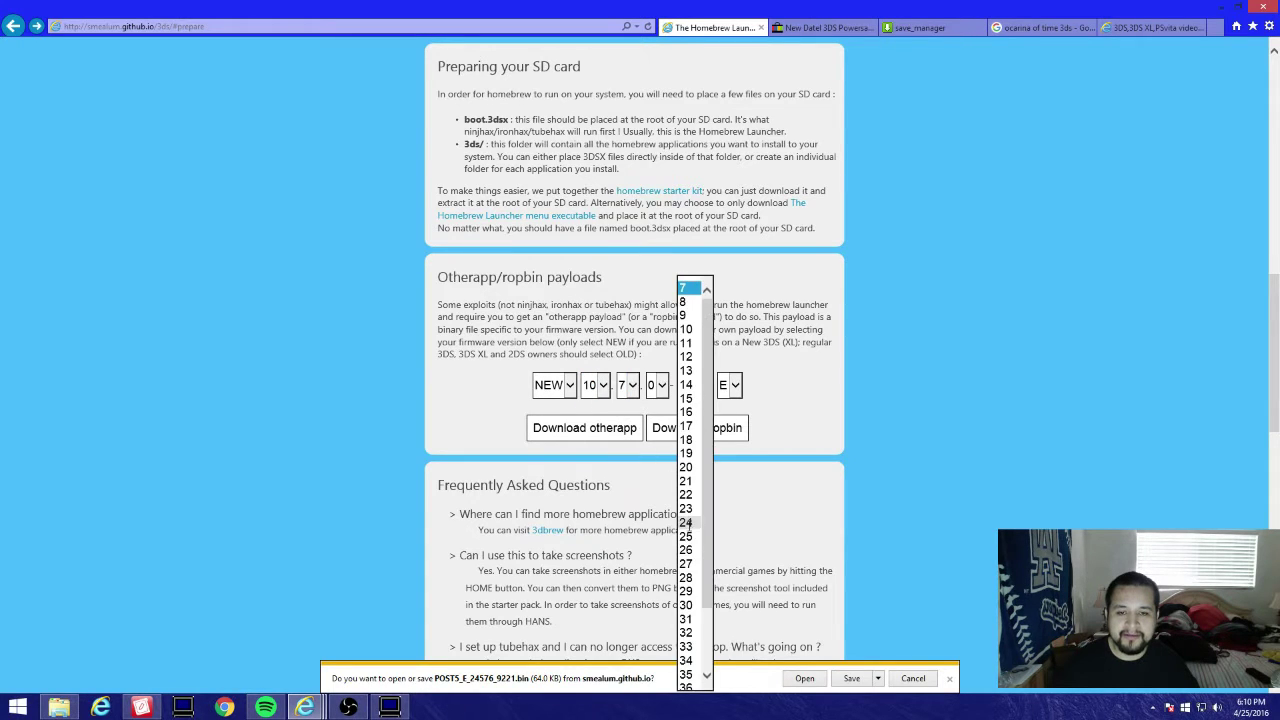
{"action": "left_click", "coordinate": [700, 633]}
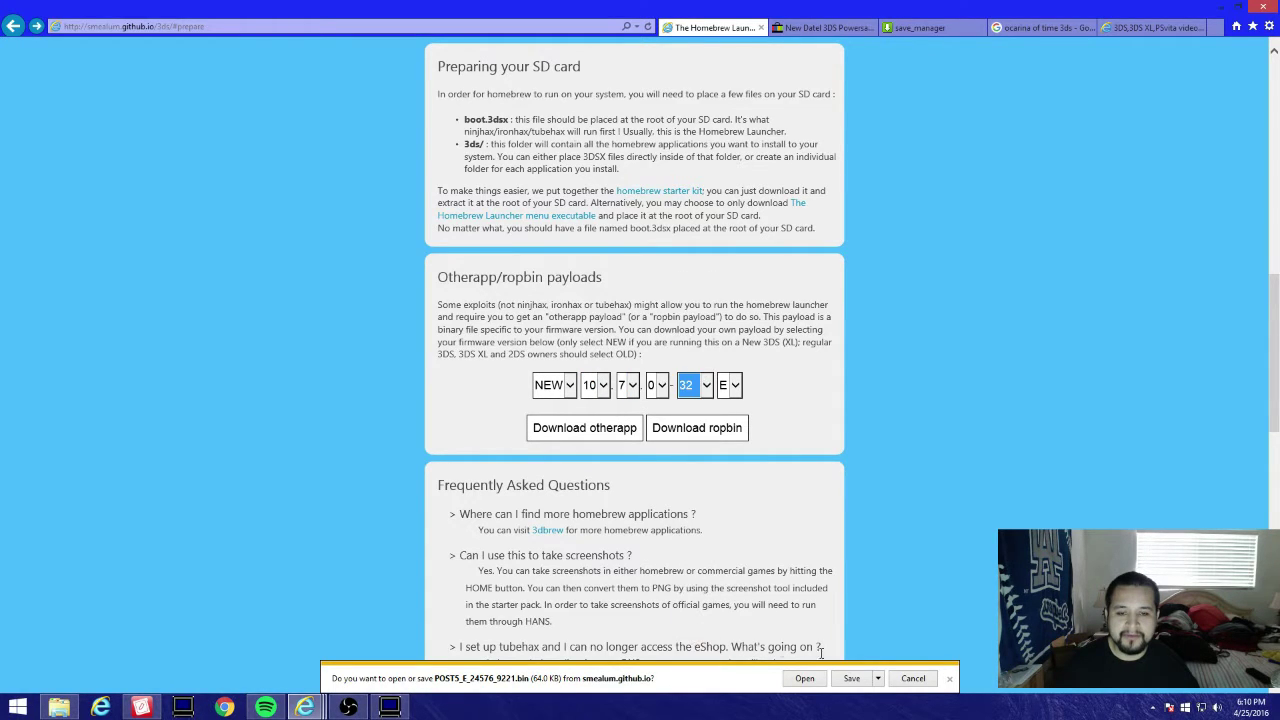
{"action": "left_click", "coordinate": [949, 679]}
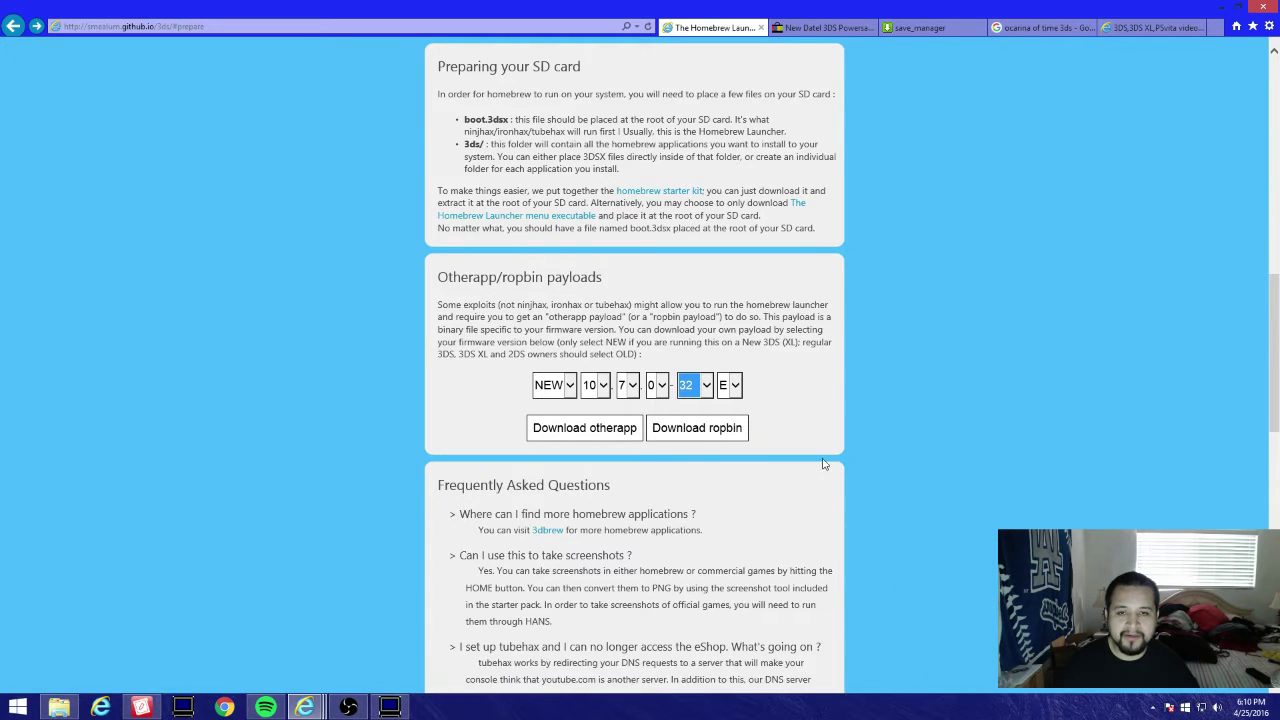
{"action": "left_click", "coordinate": [769, 376]}
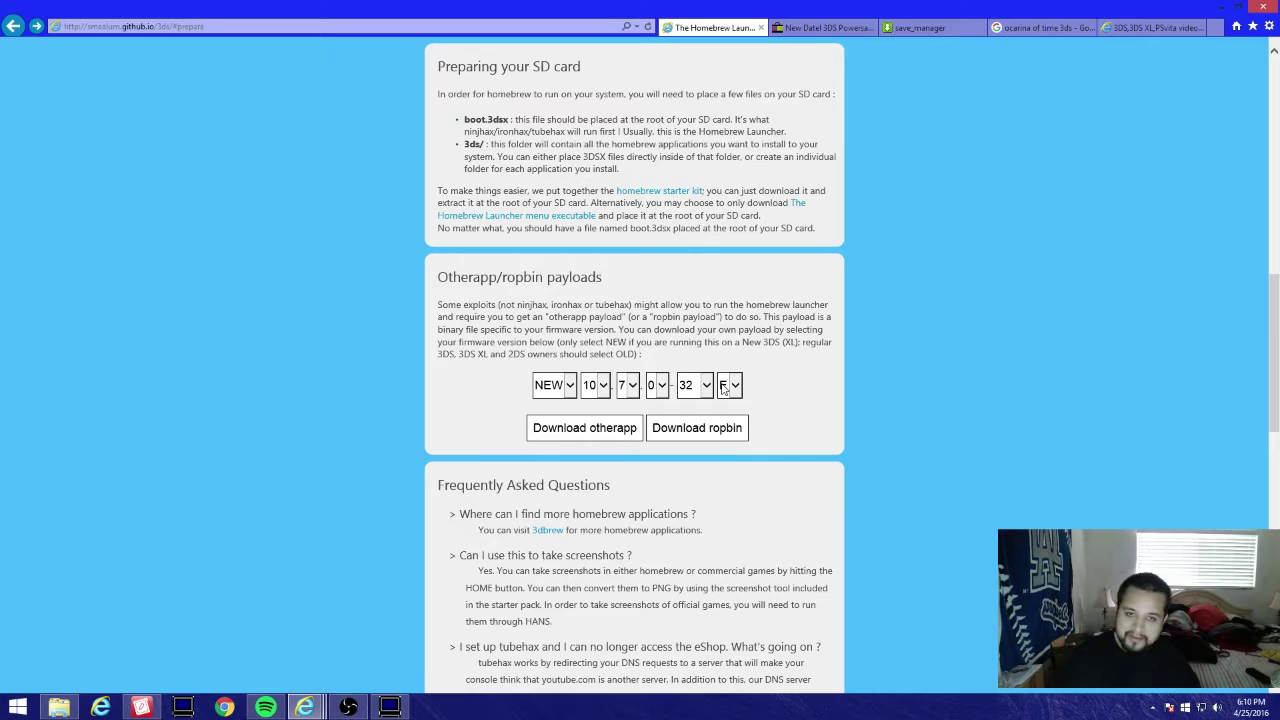
{"action": "left_click", "coordinate": [727, 390]}
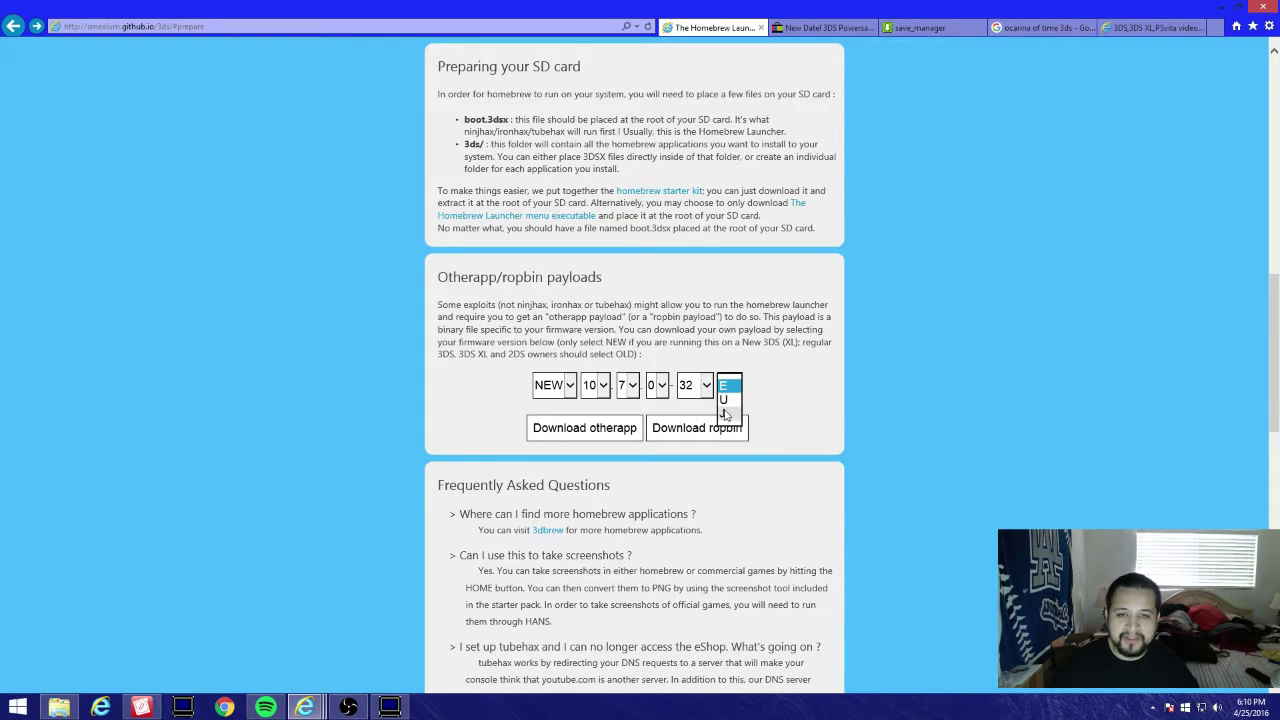
{"action": "left_click", "coordinate": [734, 387]}
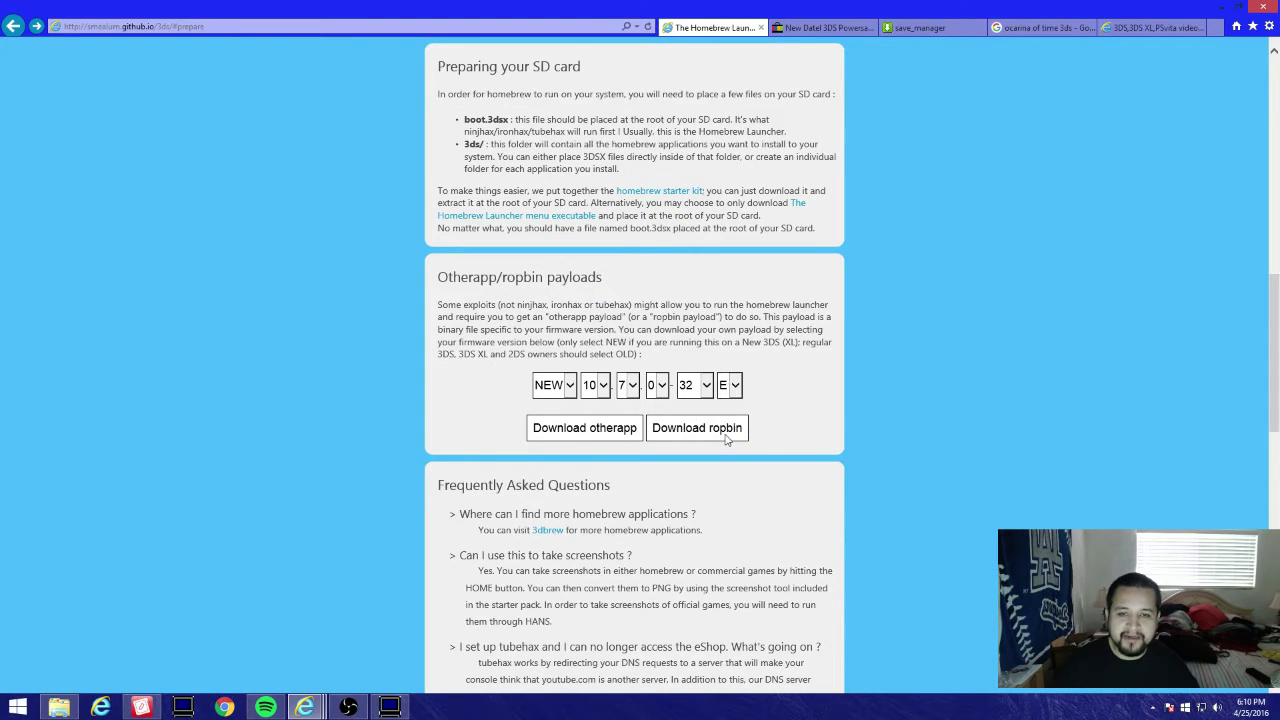
{"action": "left_click", "coordinate": [724, 430]}
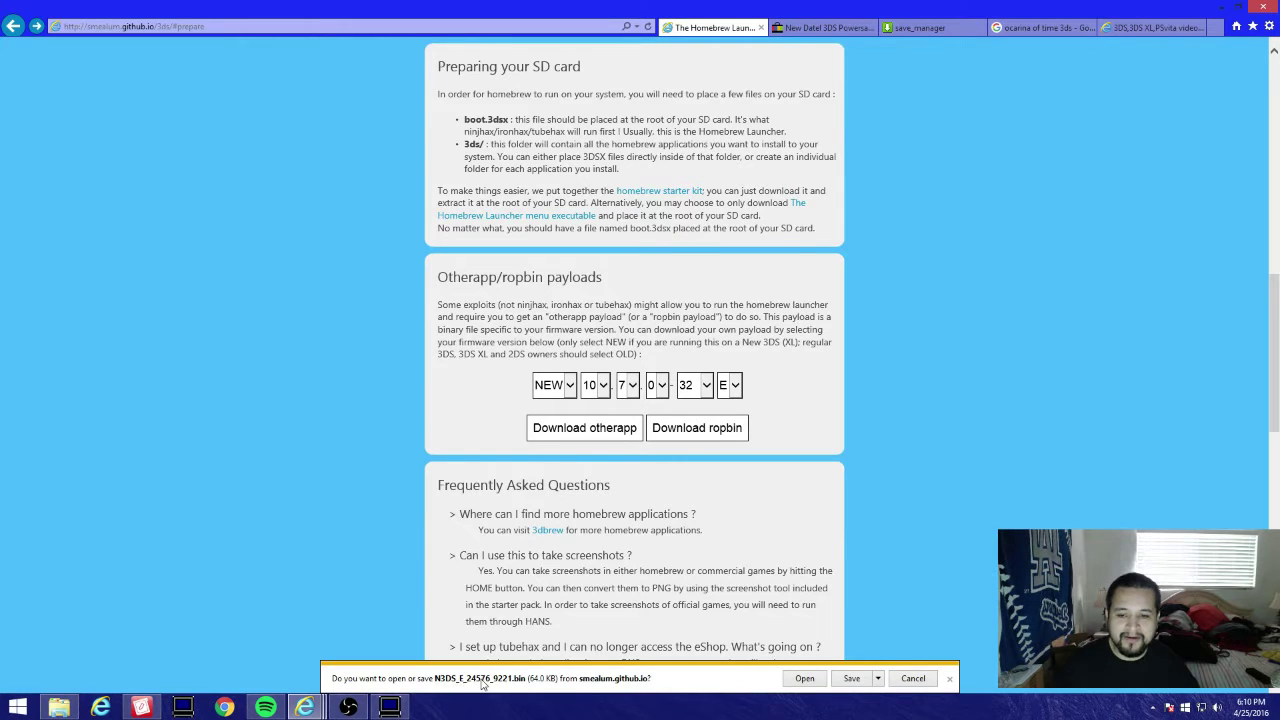
Locate N3DS_E_24576_9221.bin in the eur folder for the NEW console, and reselect POST5_E_24576_9221.bin for the OLD one
{"action": "left_click", "coordinate": [59, 707]}
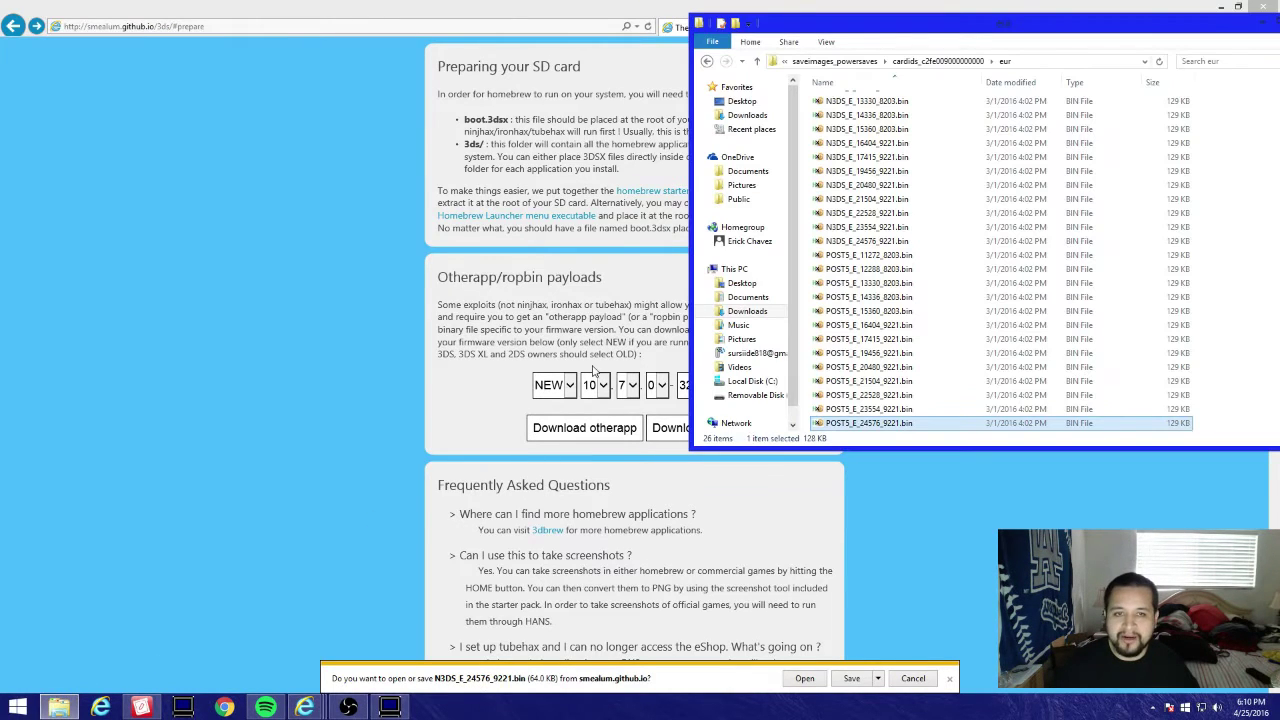
{"action": "left_click", "coordinate": [903, 244]}
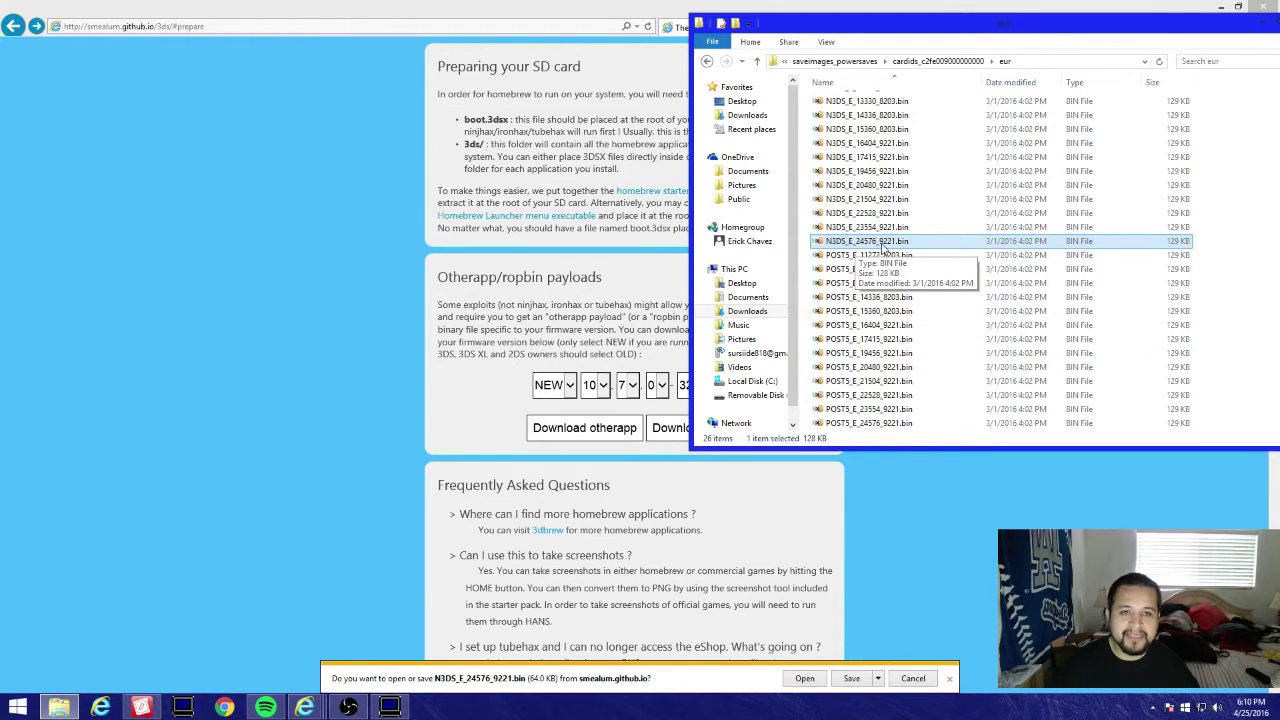
{"action": "left_click", "coordinate": [896, 424]}
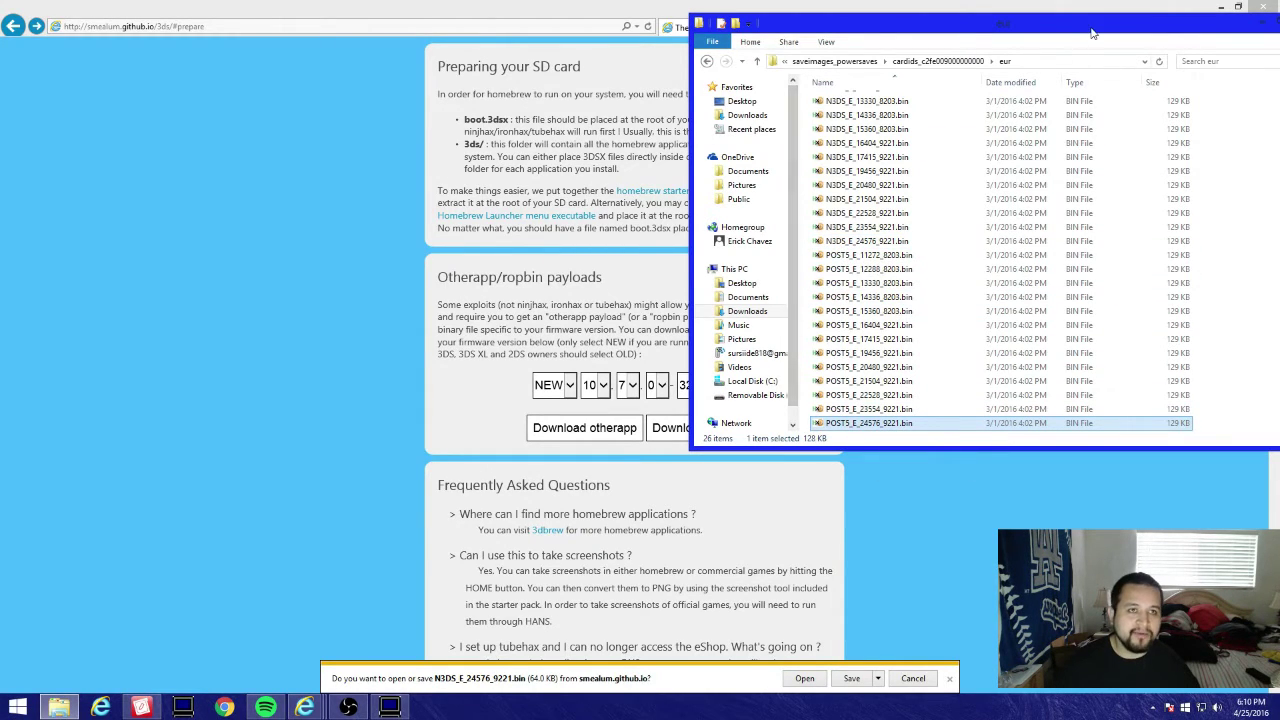
Move the eur folder window fully into view and dismiss the N3DS_E_24576_9221.bin download prompt
{"action": "left_click_drag", "start_coordinate": [1090, 38], "coordinate": [656, 38]}
{"action": "left_click_drag", "start_coordinate": [769, 30], "coordinate": [891, 16]}
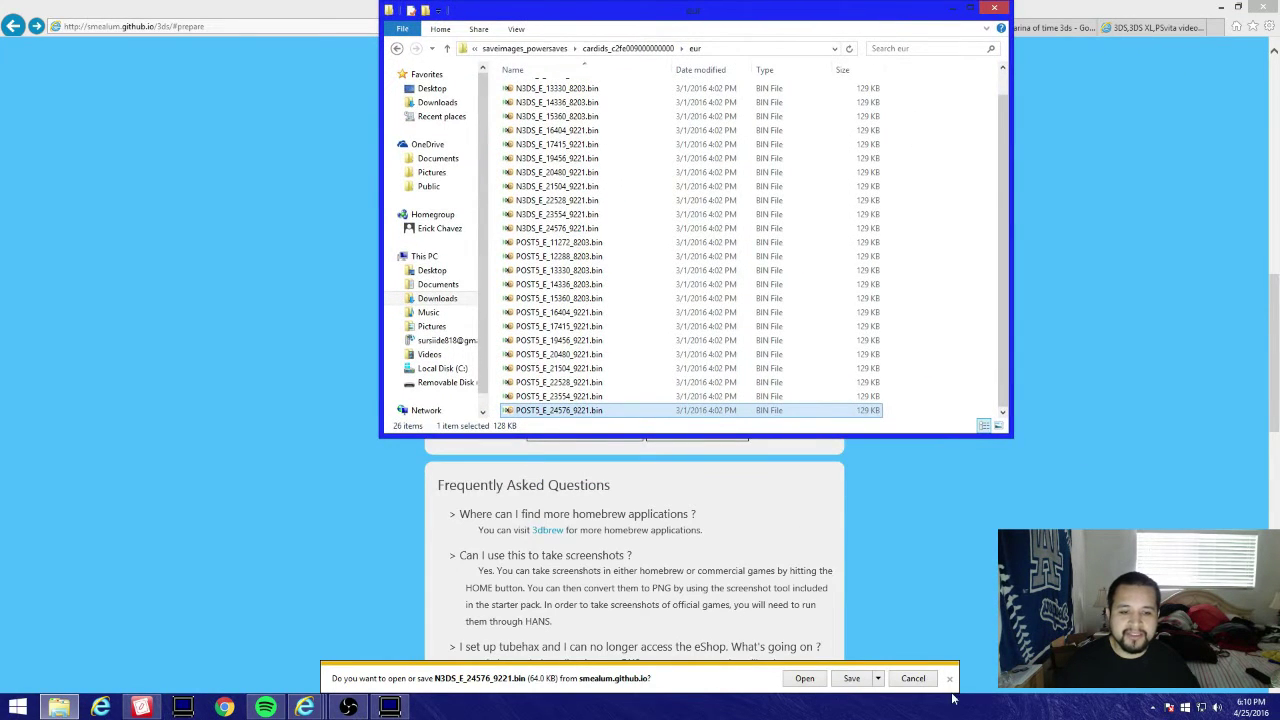
{"action": "left_click", "coordinate": [949, 679]}
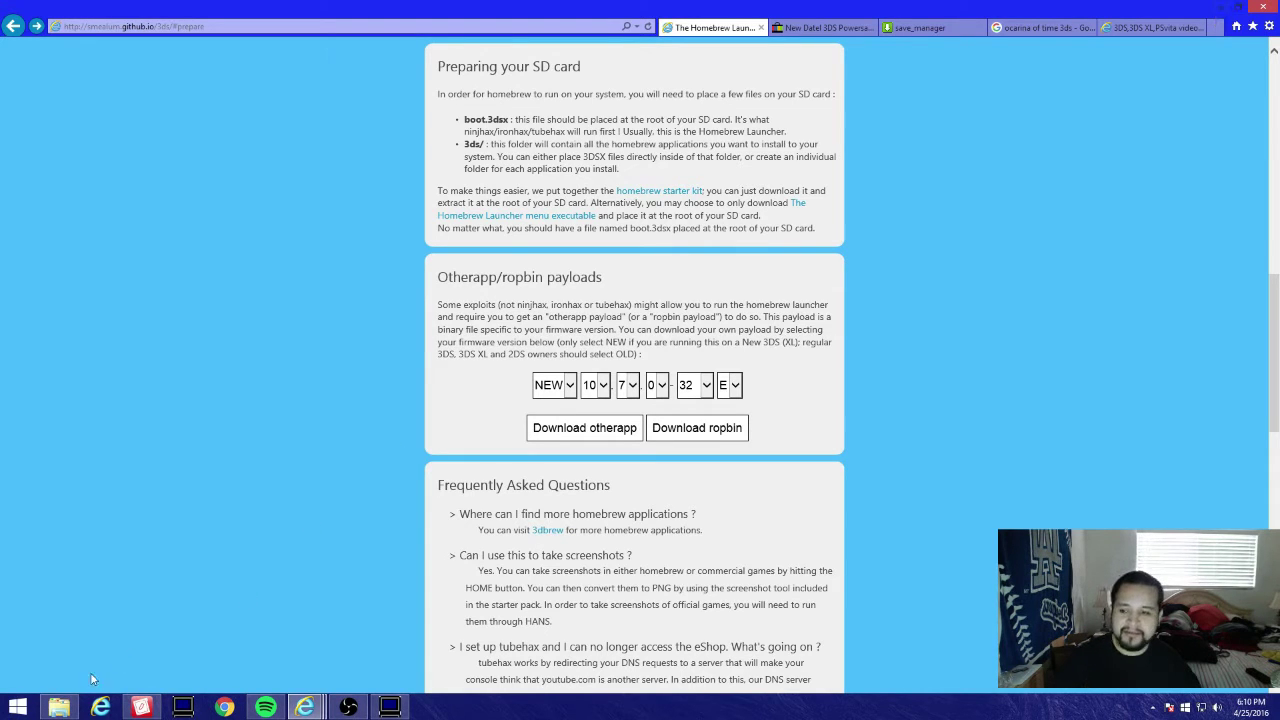
{"action": "left_click", "coordinate": [58, 707]}
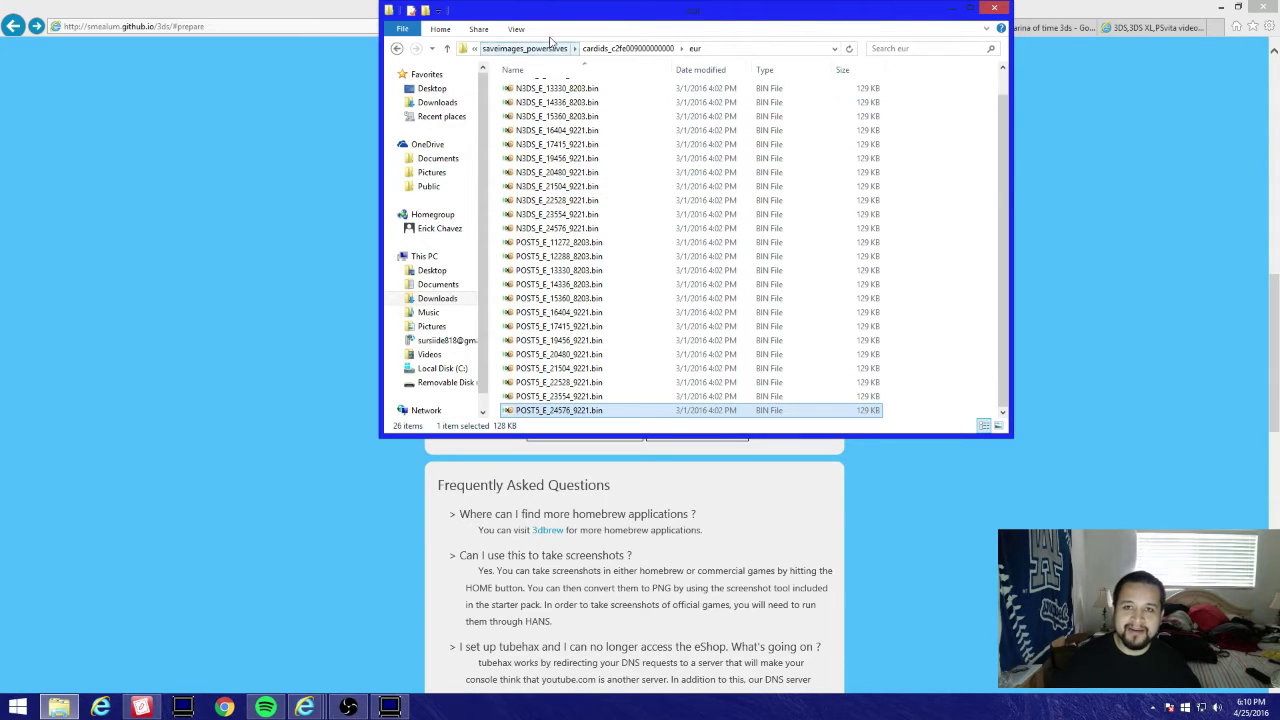
{"action": "left_click_drag", "start_coordinate": [560, 12], "coordinate": [551, 84]}
{"action": "left_click", "coordinate": [387, 119]}
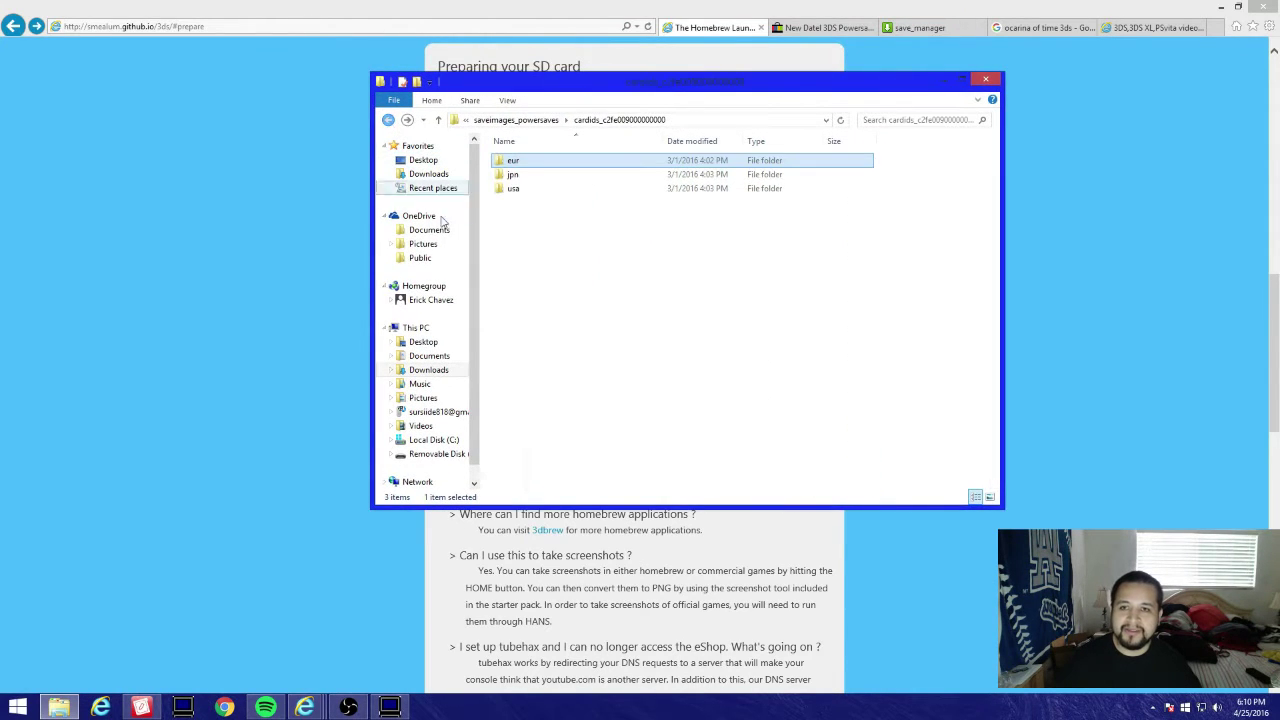
{"action": "left_click", "coordinate": [387, 119]}
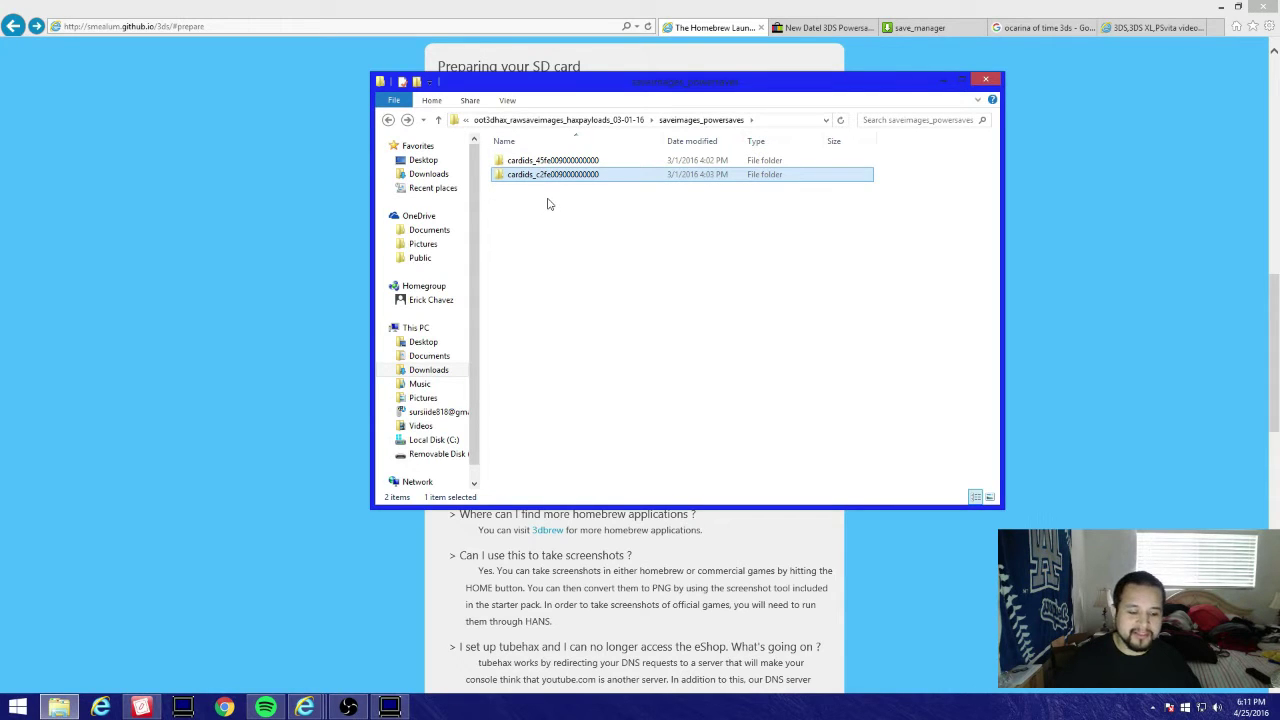
{"action": "double_click", "coordinate": [550, 162]}
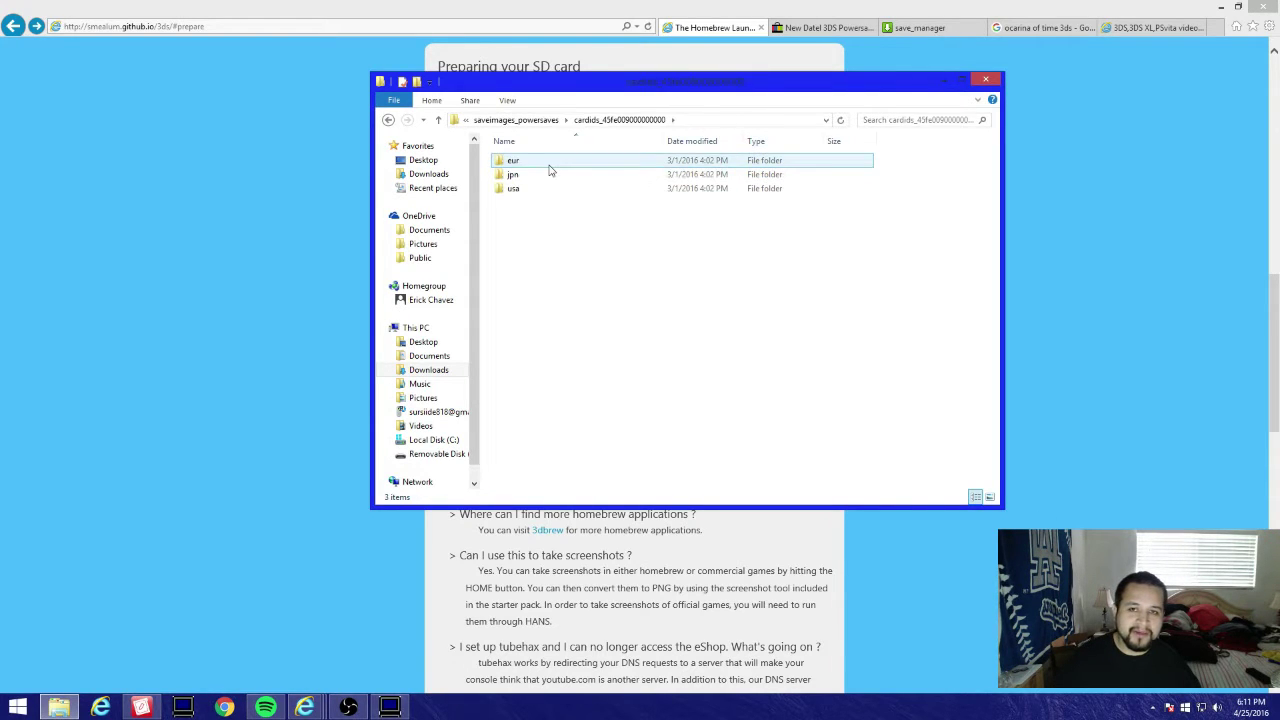
{"action": "left_click", "coordinate": [387, 119]}
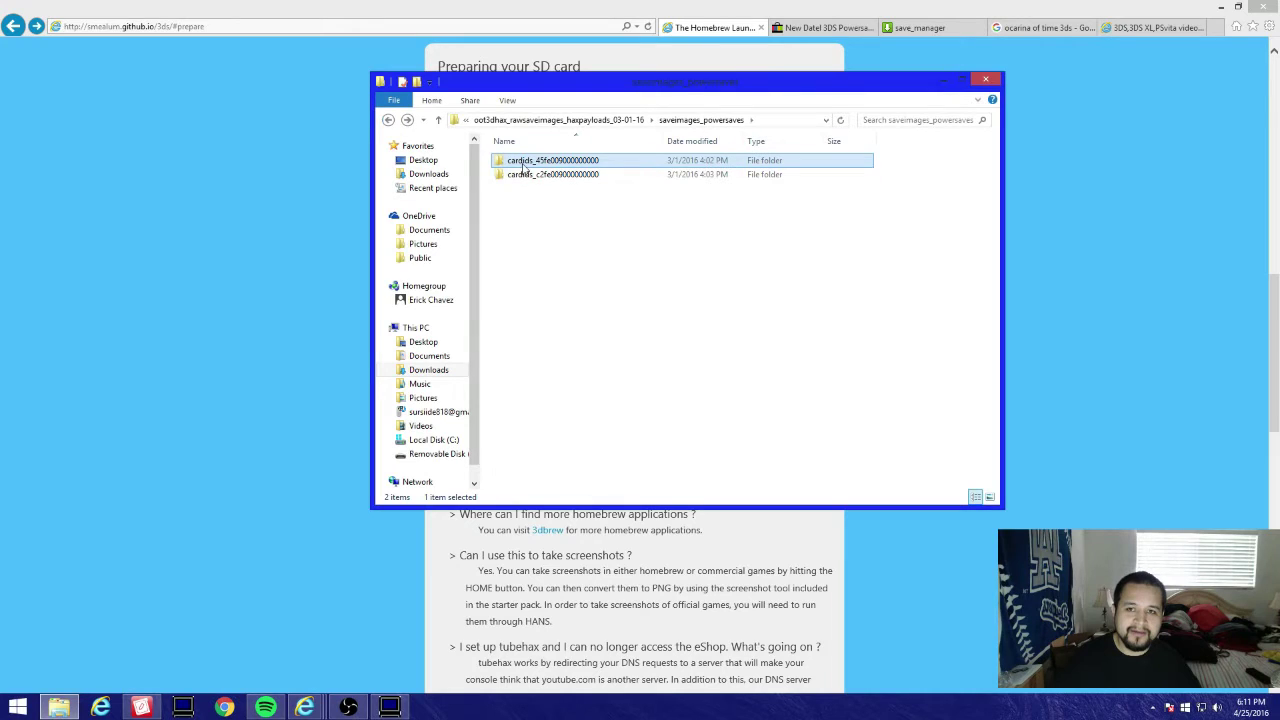
{"action": "left_click", "coordinate": [529, 176]}
{"action": "left_click", "coordinate": [532, 163]}
{"action": "left_click", "coordinate": [539, 176]}
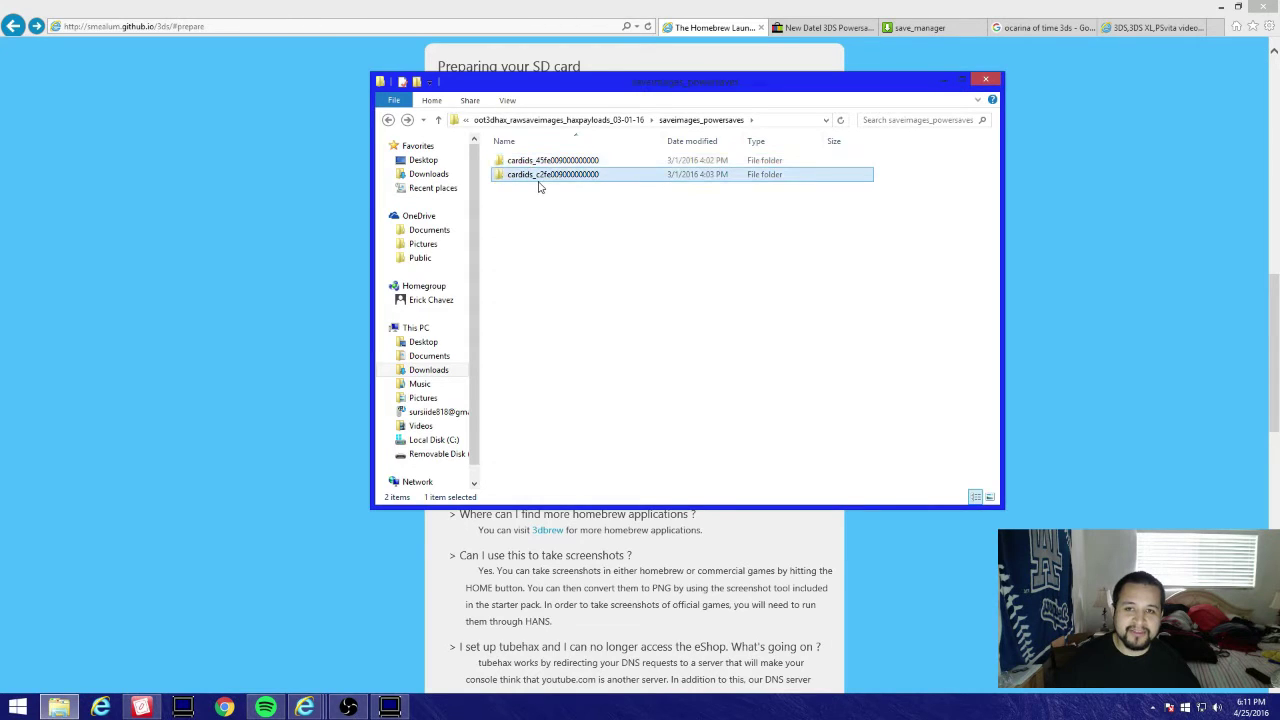
{"action": "double_click", "coordinate": [547, 163]}
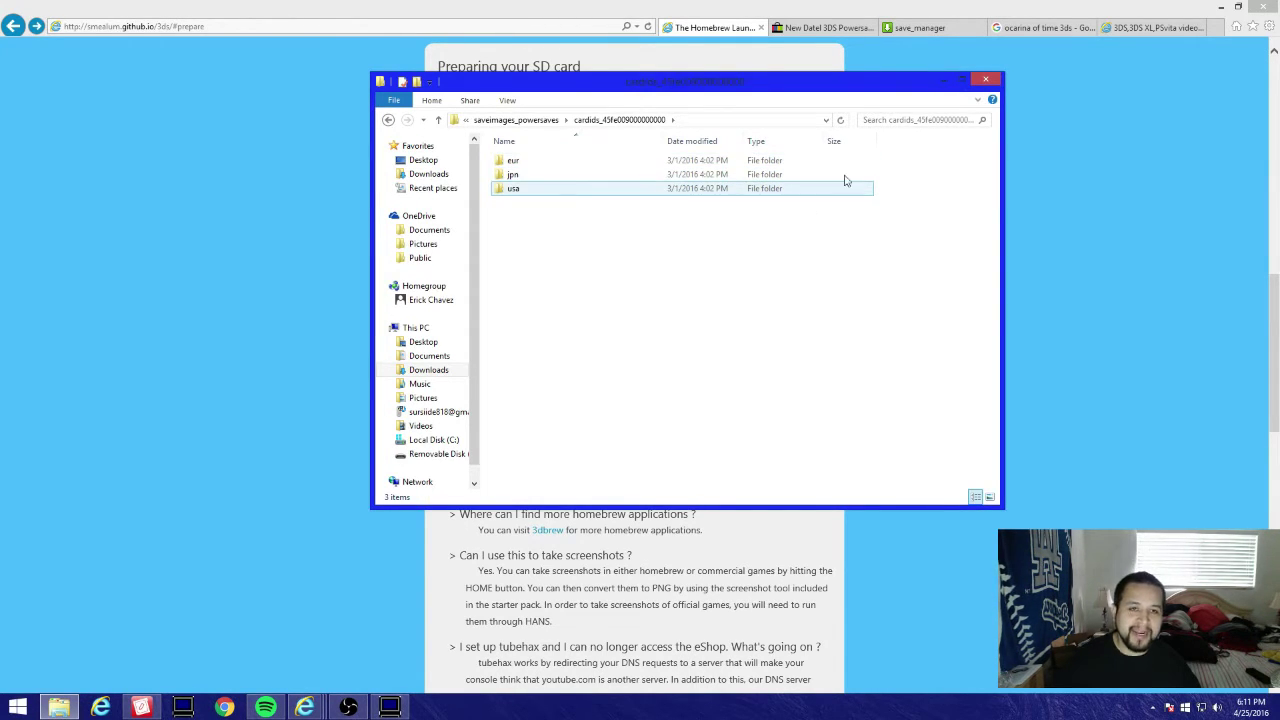
{"action": "left_click", "coordinate": [979, 87]}
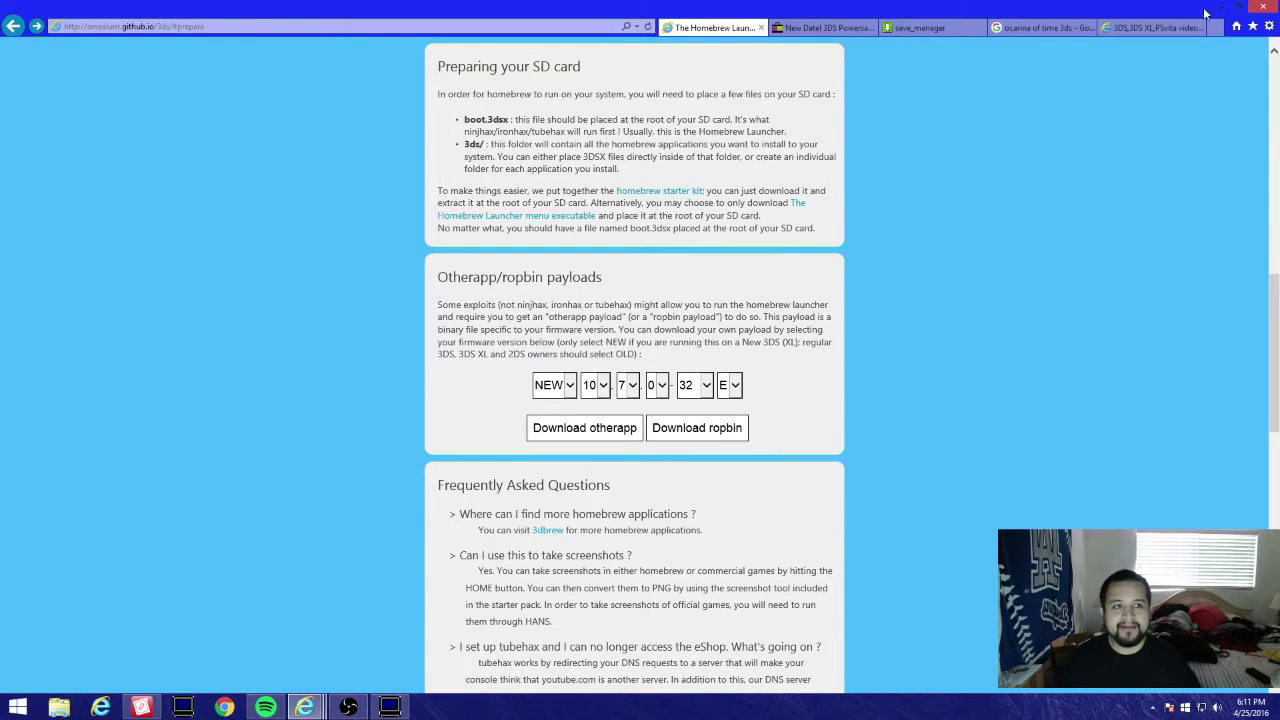
Shrink the browser to a small window, move it aside on the desktop, and switch to 3DS Powersaves
{"action": "left_click", "coordinate": [1238, 8]}
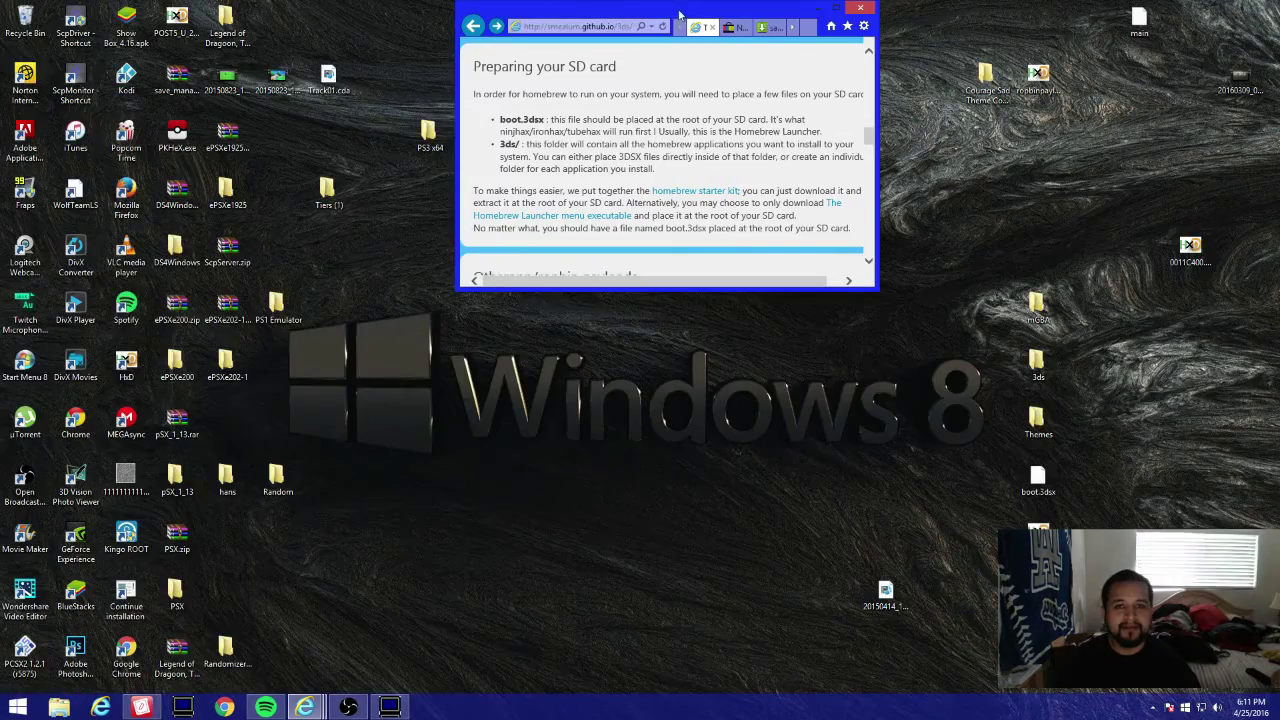
{"action": "left_click_drag", "start_coordinate": [675, 20], "coordinate": [300, 107]}
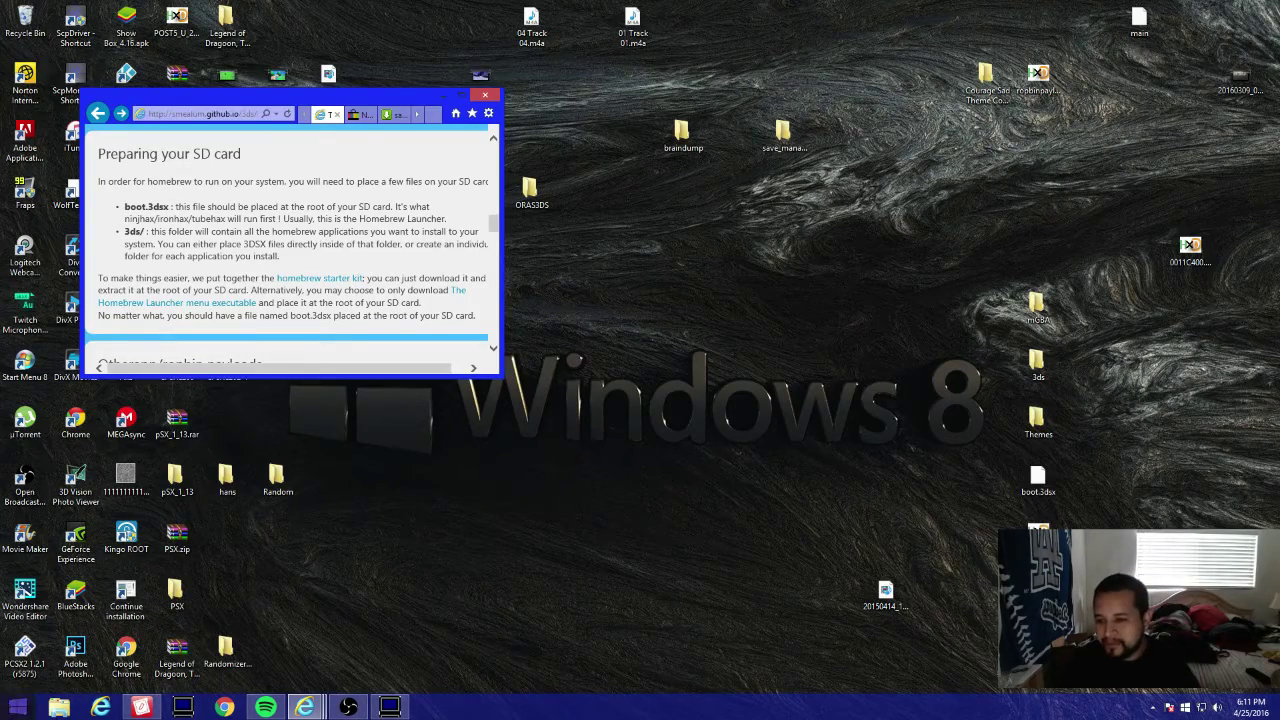
{"action": "left_click", "coordinate": [59, 707]}
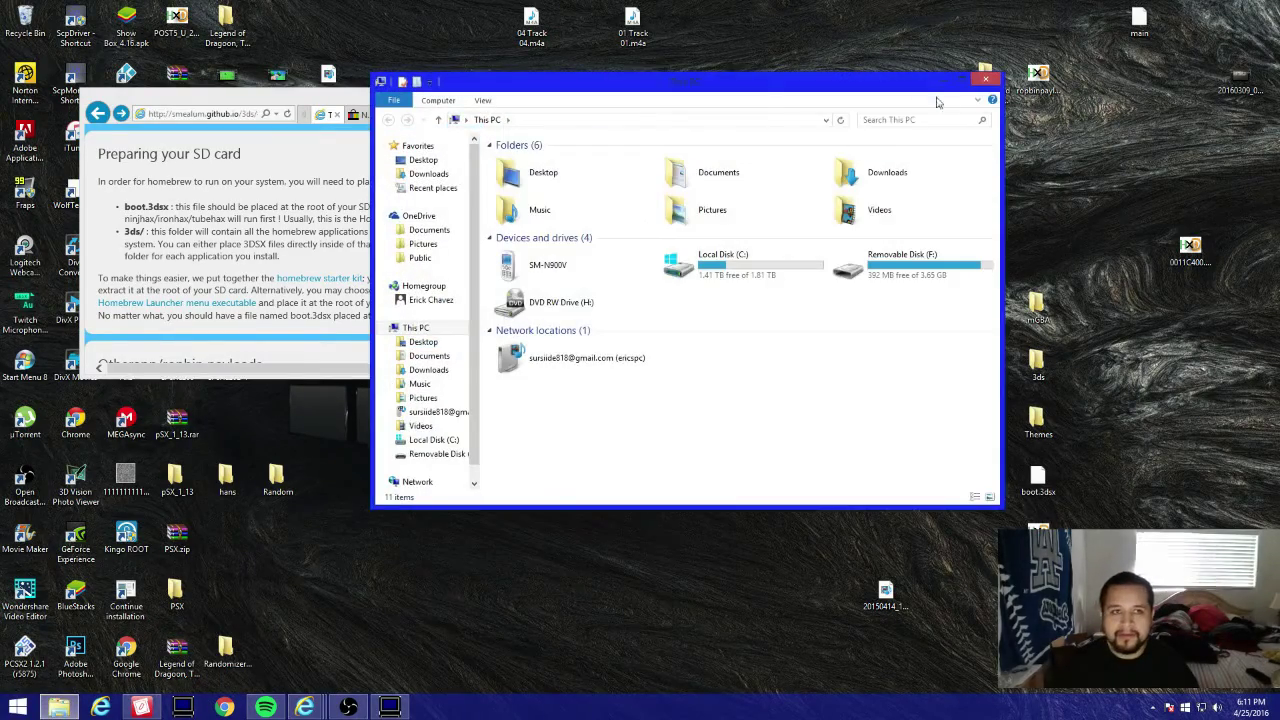
{"action": "left_click", "coordinate": [59, 707]}
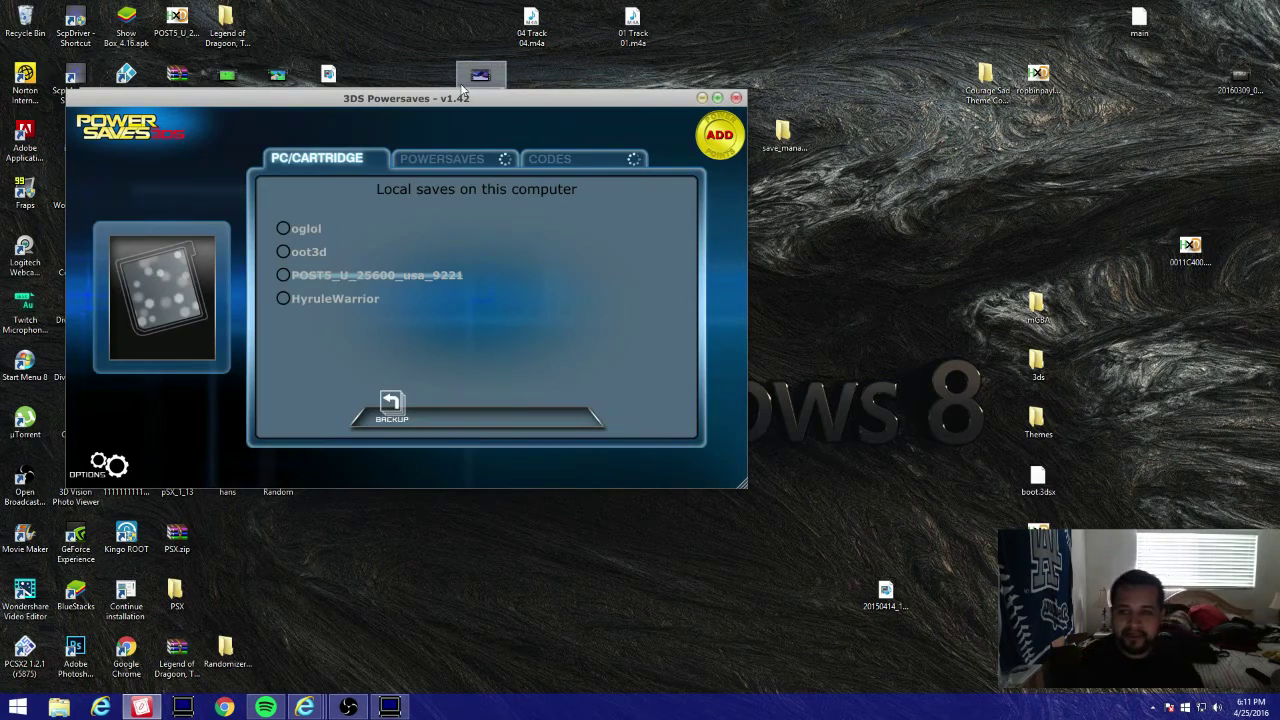
Delete the POST5_U_25600_usa_9221 and HyruleWarrior saves from the local saves on this computer
{"action": "left_click", "coordinate": [340, 275]}
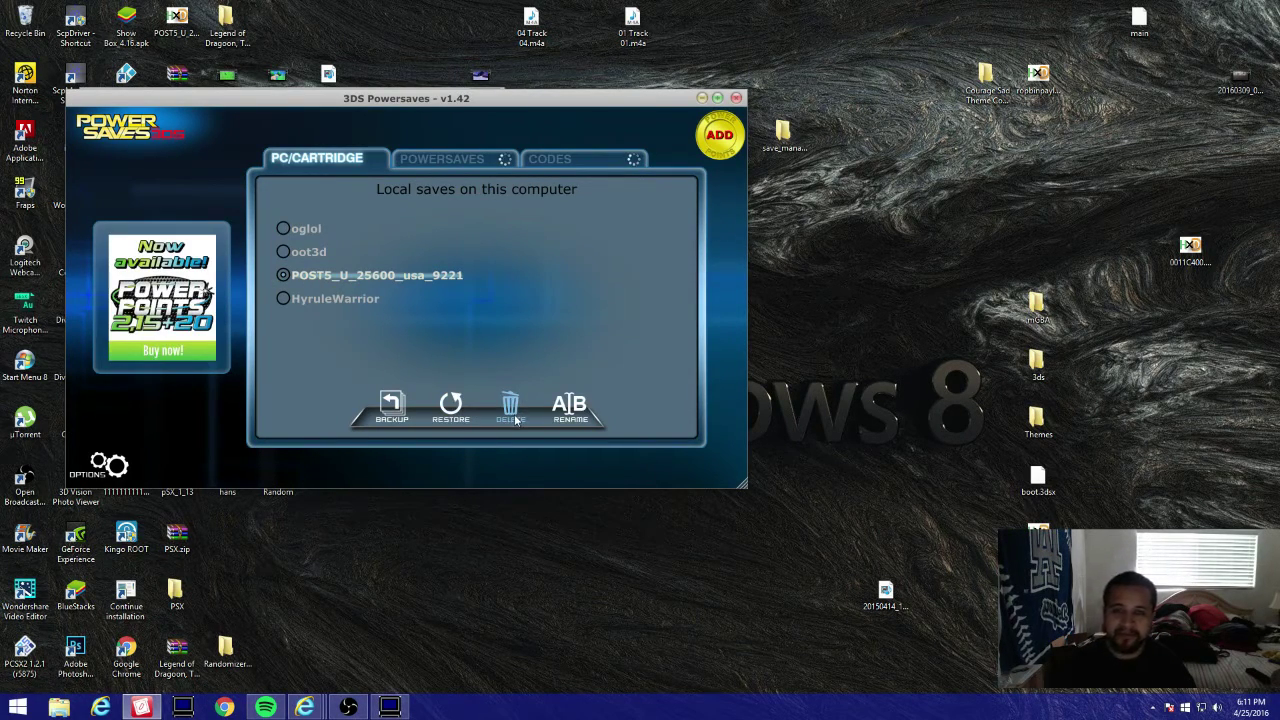
{"action": "left_click", "coordinate": [513, 415]}
{"action": "left_click", "coordinate": [361, 388]}
{"action": "left_click", "coordinate": [282, 276]}
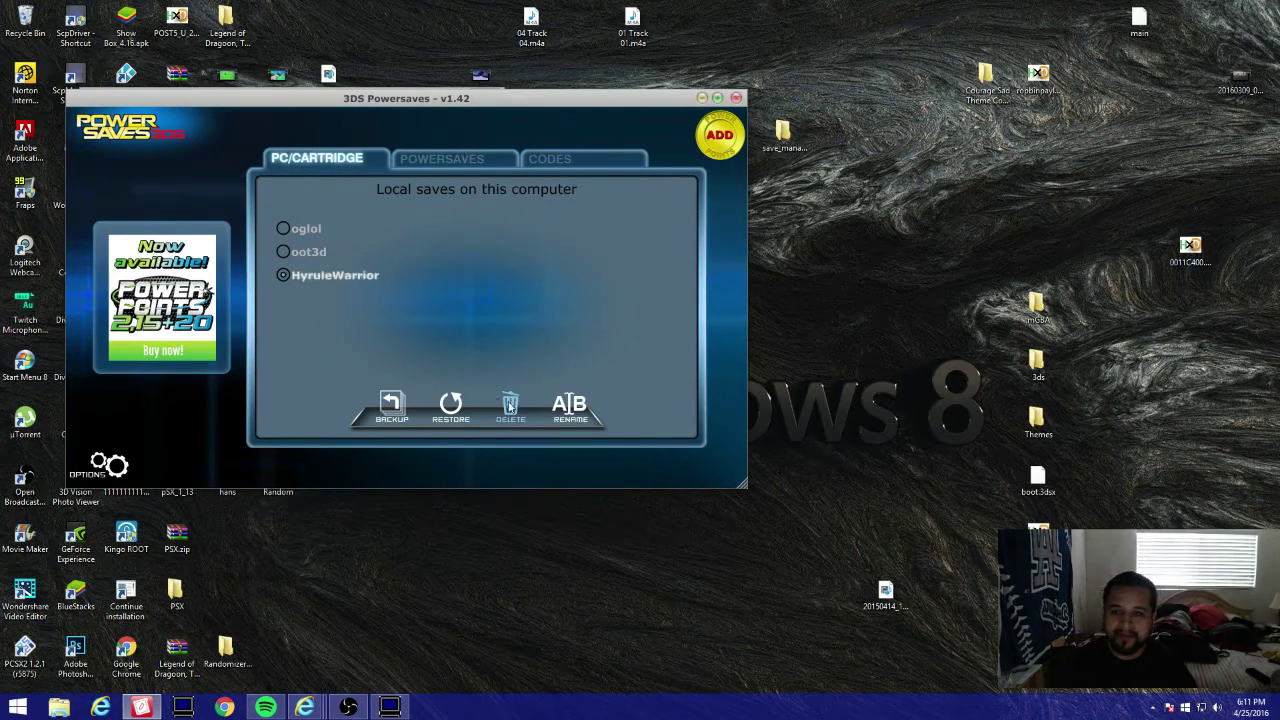
{"action": "left_click", "coordinate": [510, 405]}
{"action": "left_click", "coordinate": [360, 390]}
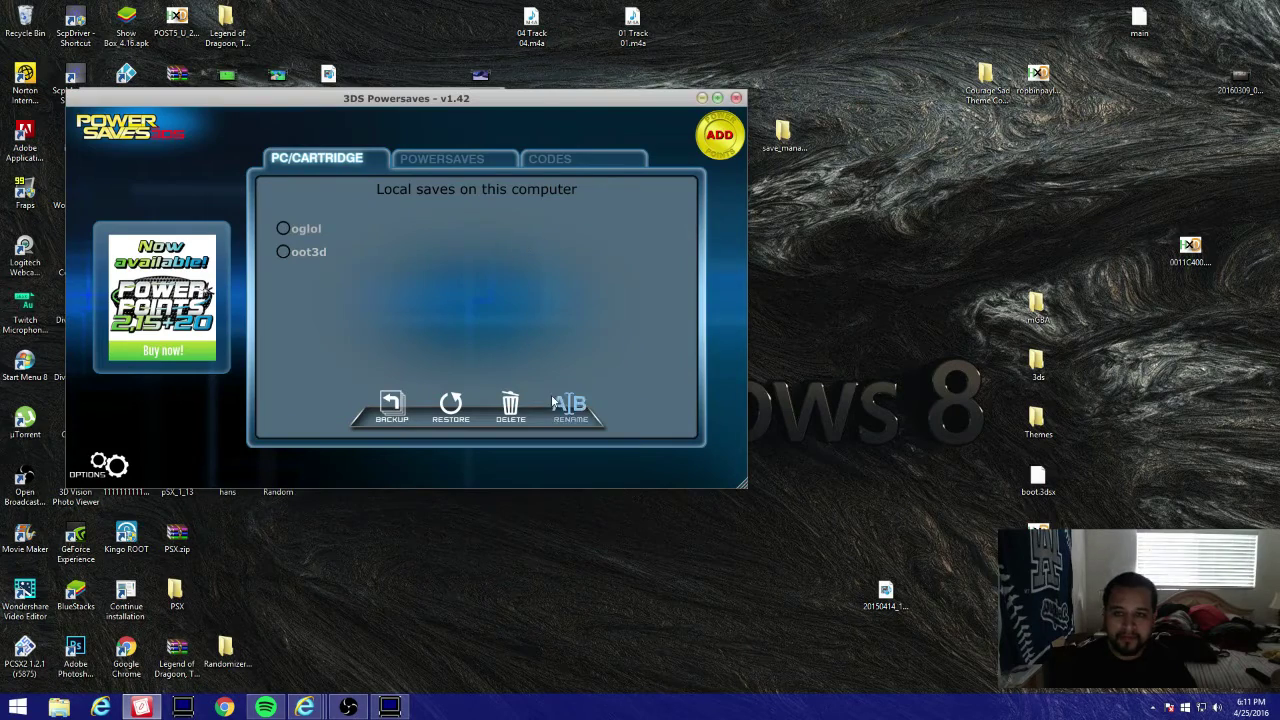
{"action": "mouse_move", "coordinate": [538, 101]}
{"action": "left_mouse_down"}
{"action": "mouse_move", "coordinate": [516, 44]}
{"action": "mouse_move", "coordinate": [515, 93]}
{"action": "left_mouse_up"}
{"action": "left_click", "coordinate": [259, 242]}
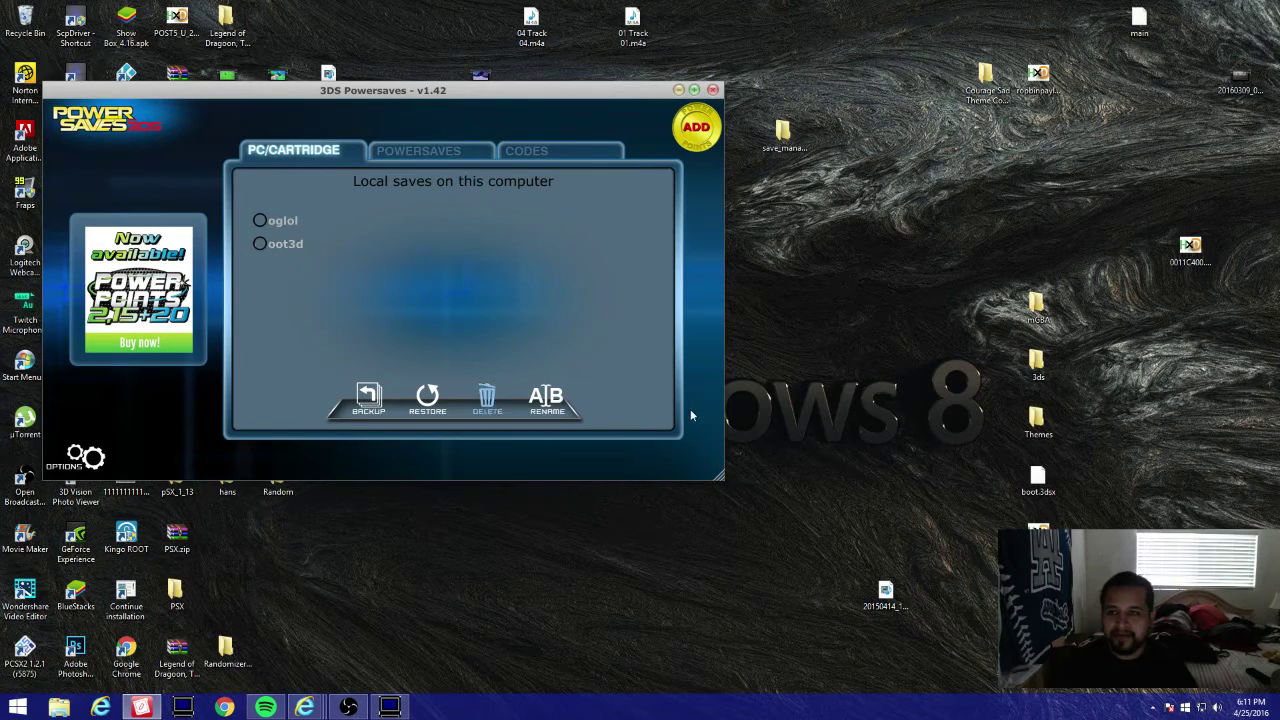
Apply the "Have 500 rupees" code from the Rupees Codes of Master Quest Save Slot 1 to Ocarina of Time 3D
{"action": "left_click", "coordinate": [542, 155]}
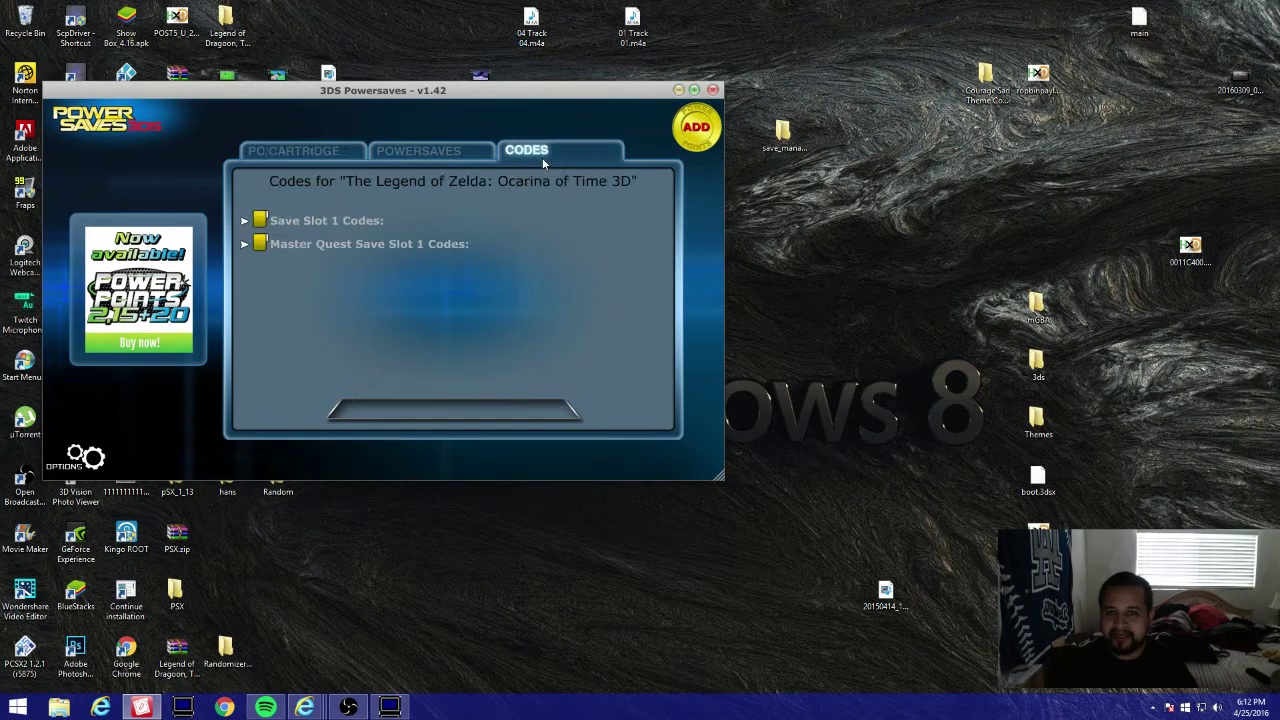
{"action": "left_click", "coordinate": [402, 250]}
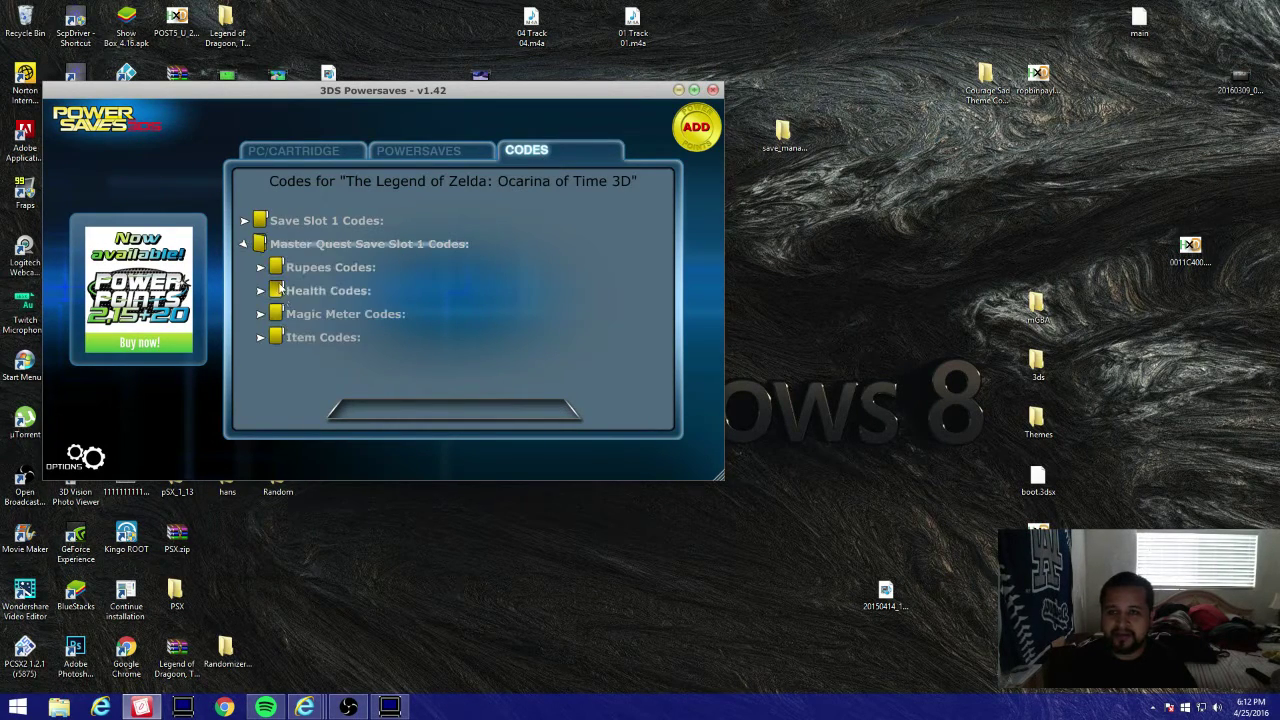
{"action": "left_click", "coordinate": [280, 267]}
{"action": "left_click", "coordinate": [300, 290]}
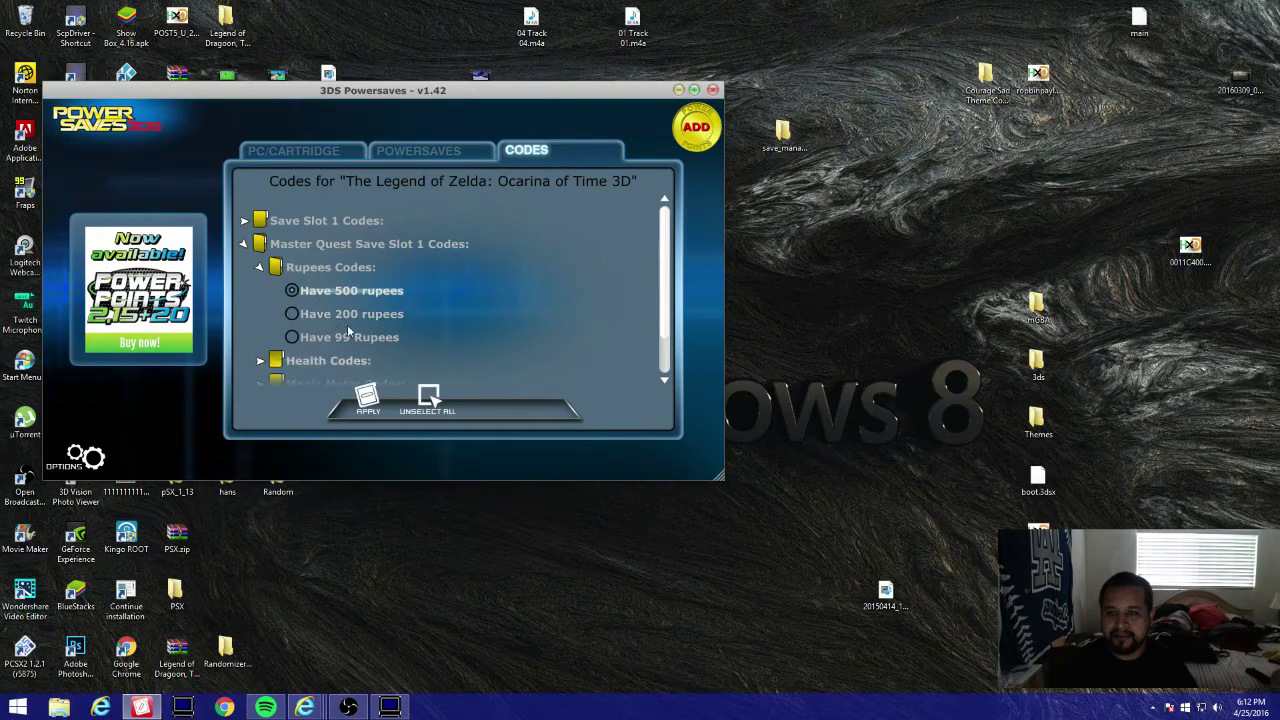
{"action": "left_click", "coordinate": [260, 268]}
{"action": "left_click", "coordinate": [260, 268]}
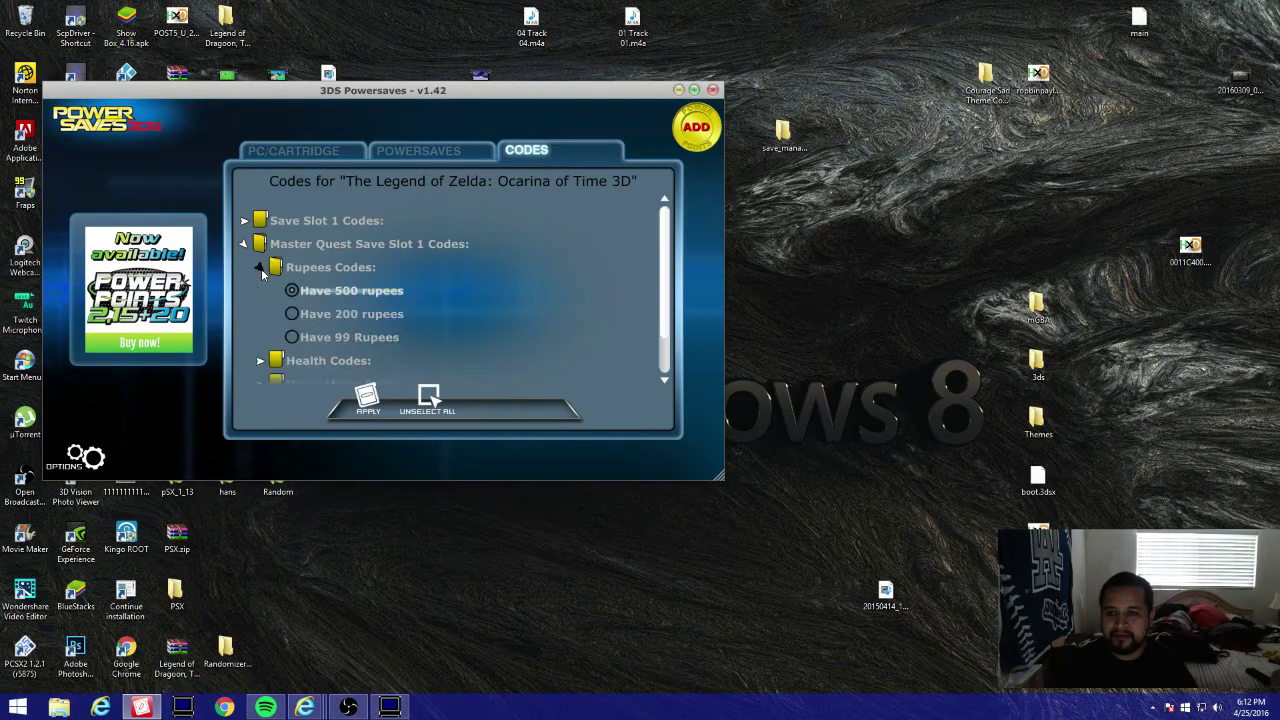
{"action": "left_click", "coordinate": [364, 400]}
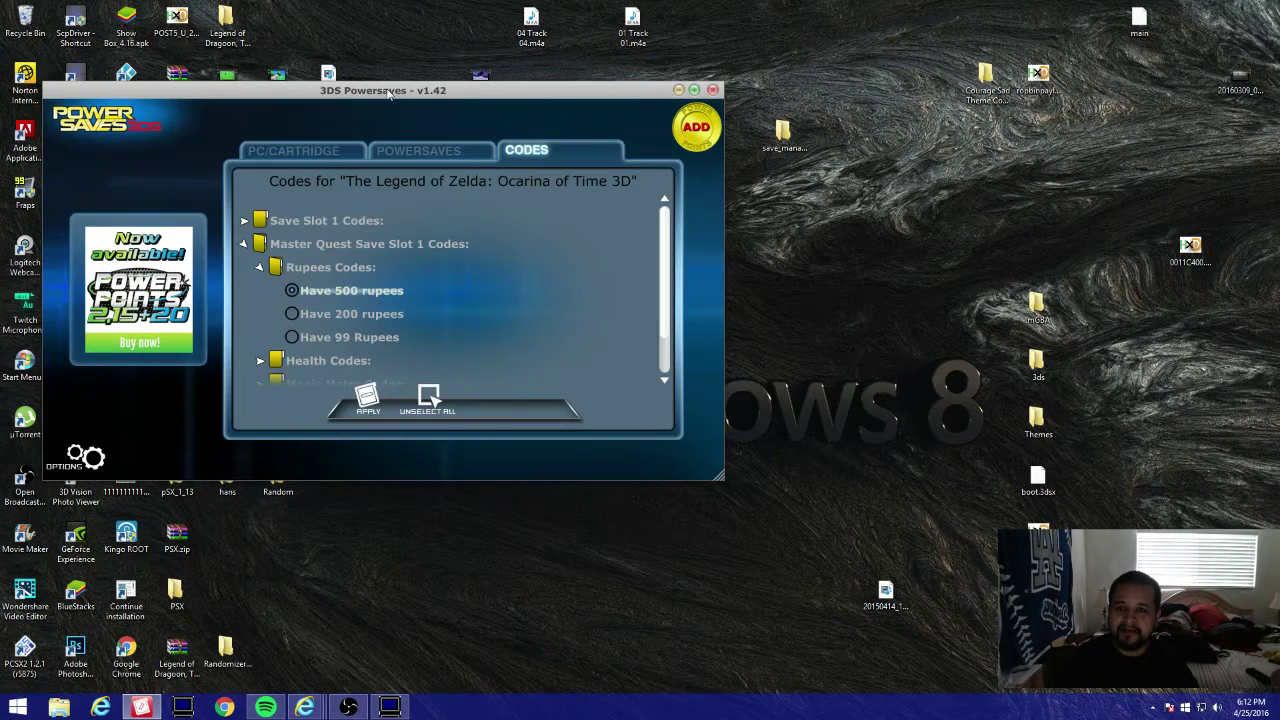
Delete the automatic backup from the local saves and start a new backup of the cartridge save
{"action": "left_click", "coordinate": [300, 150]}
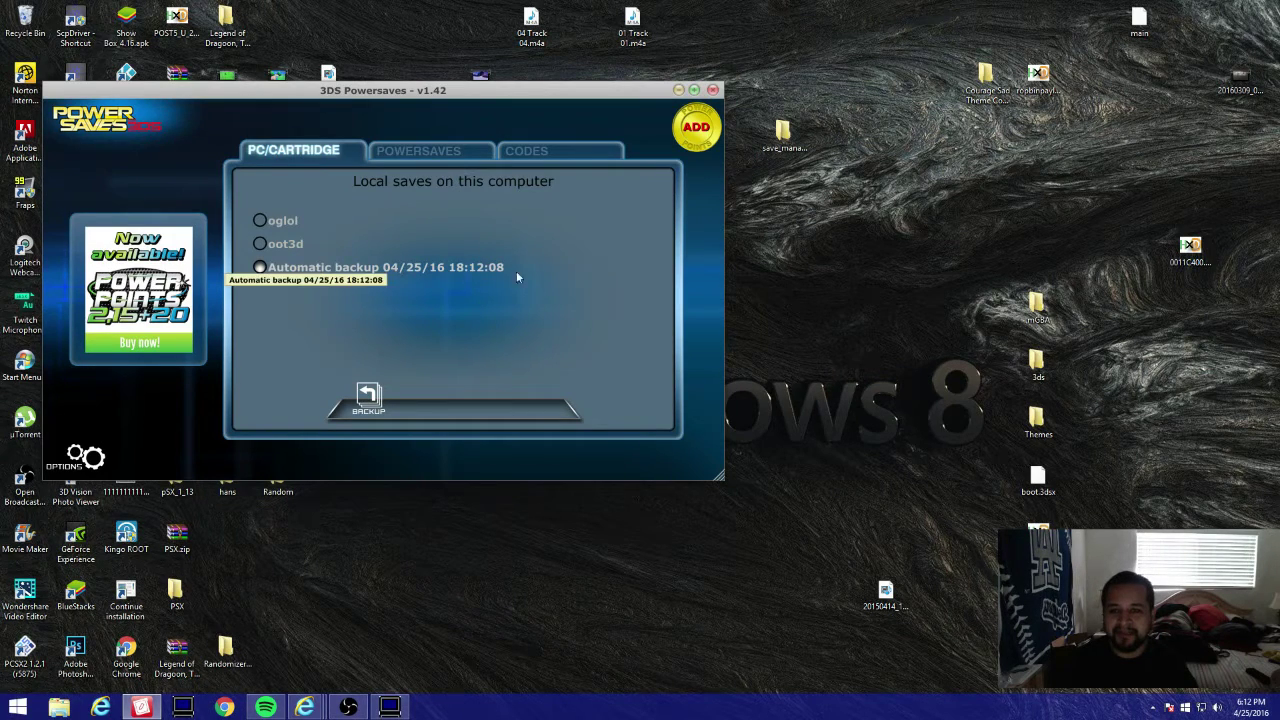
{"action": "left_click", "coordinate": [380, 268]}
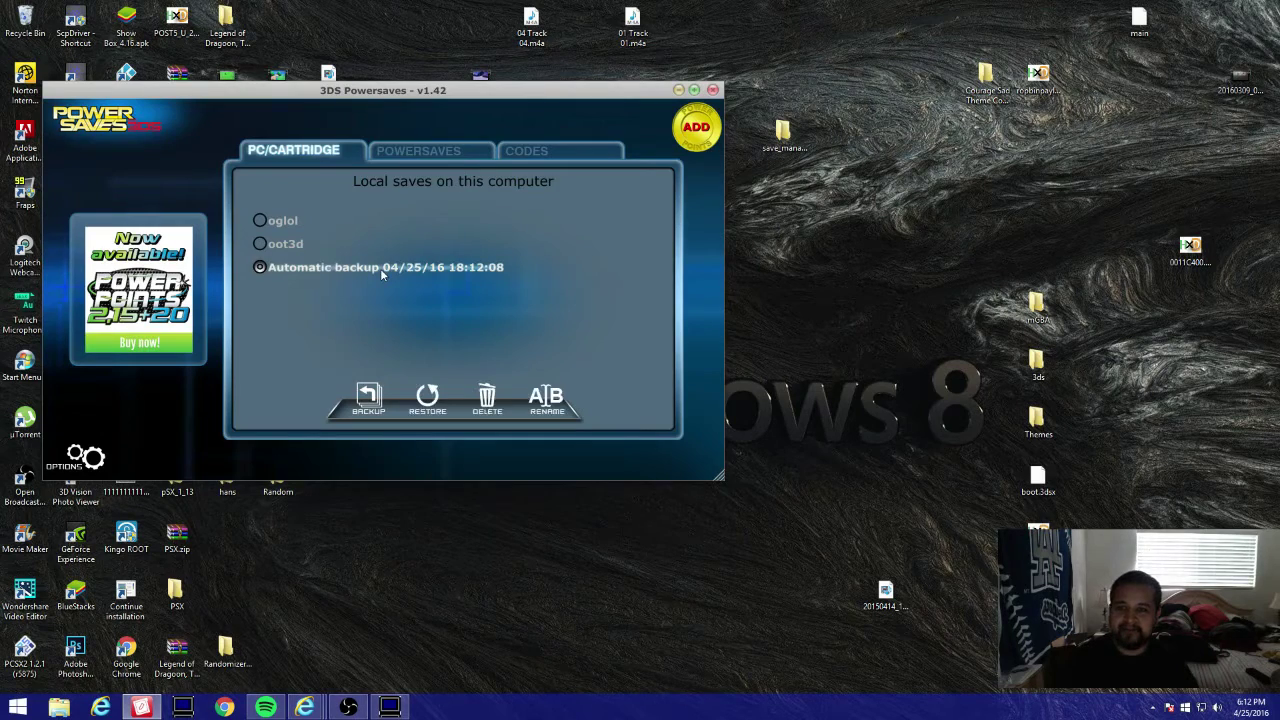
{"action": "left_click", "coordinate": [487, 398]}
{"action": "left_click", "coordinate": [338, 383]}
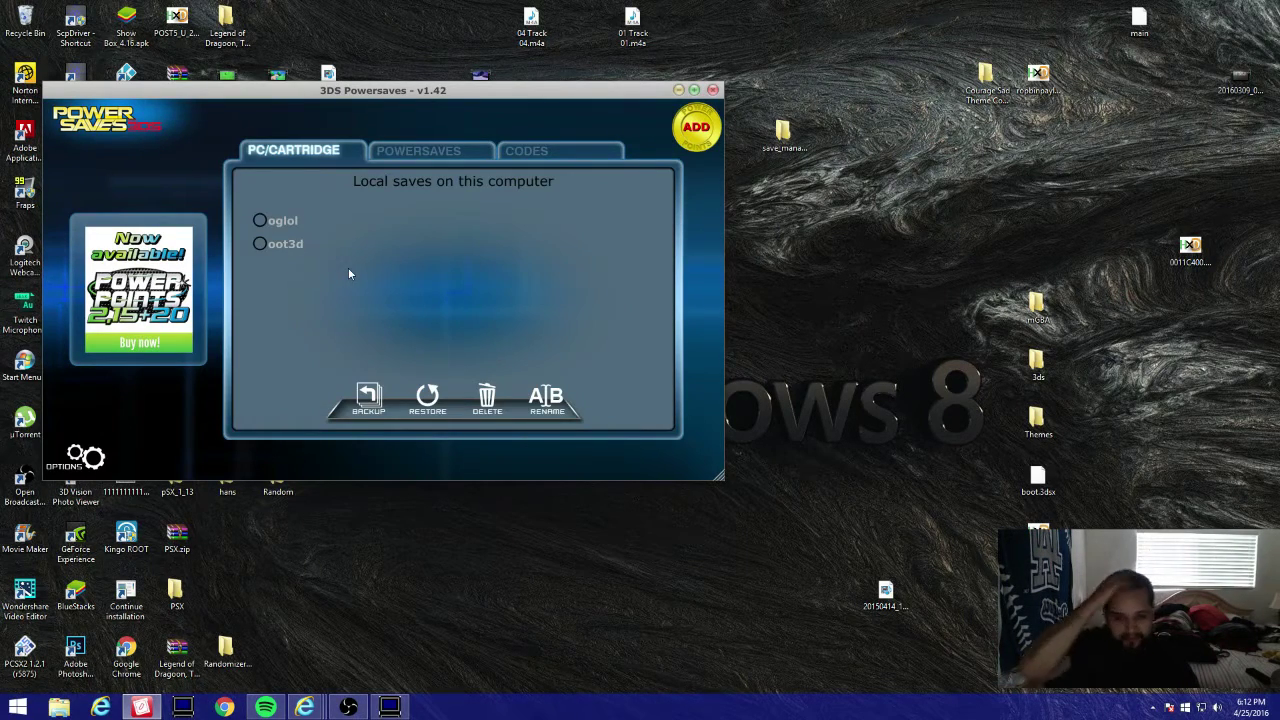
{"action": "left_click", "coordinate": [369, 397]}
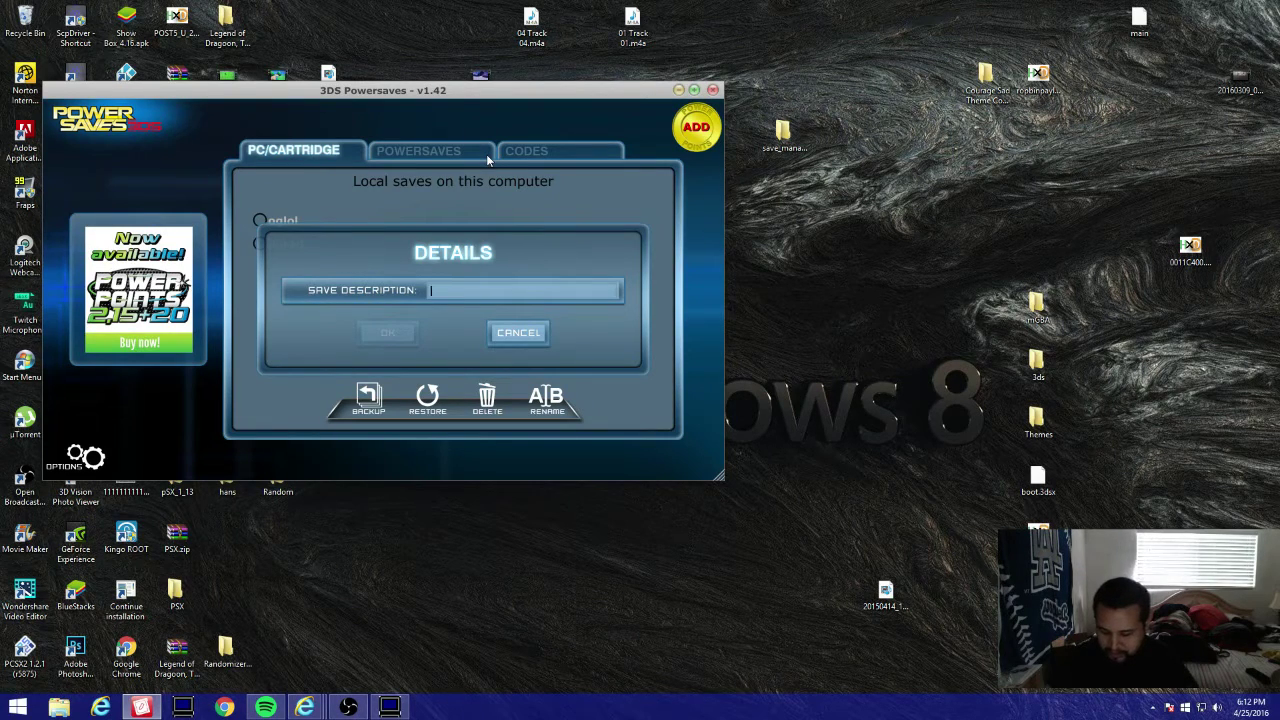
{"action": "type", "text": "Hy"}
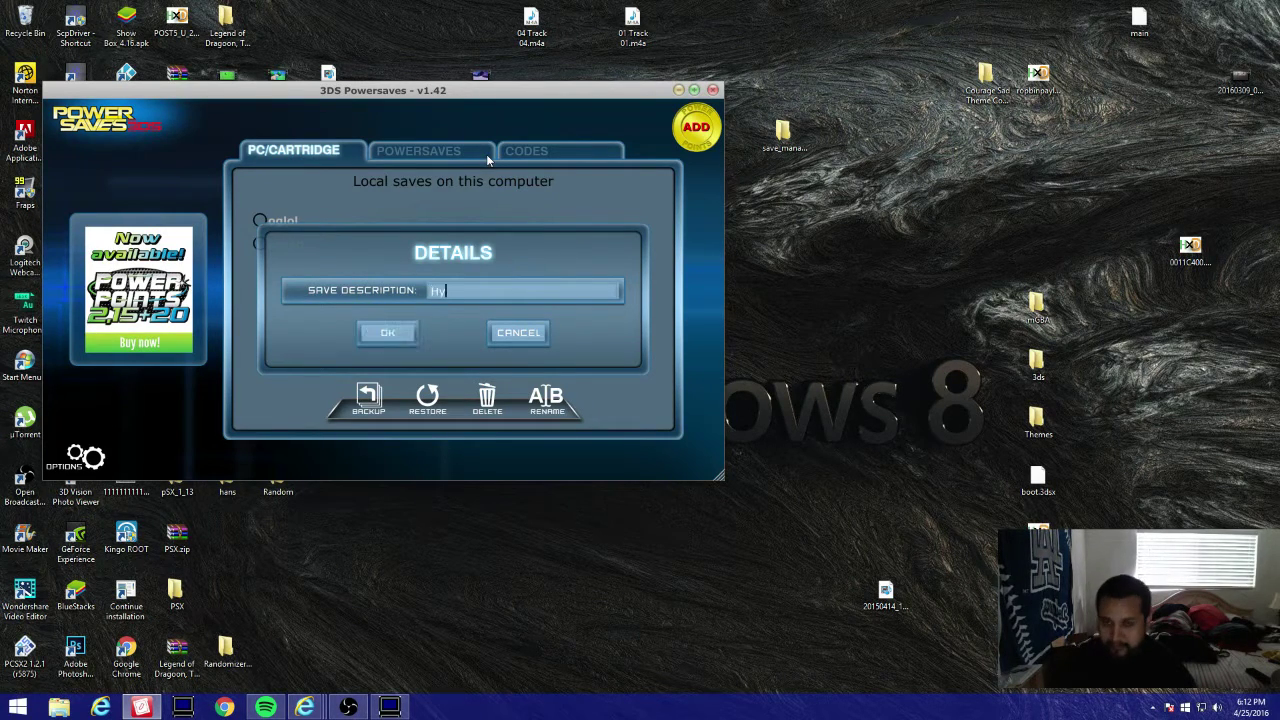
{"action": "type", "text": "rule"}
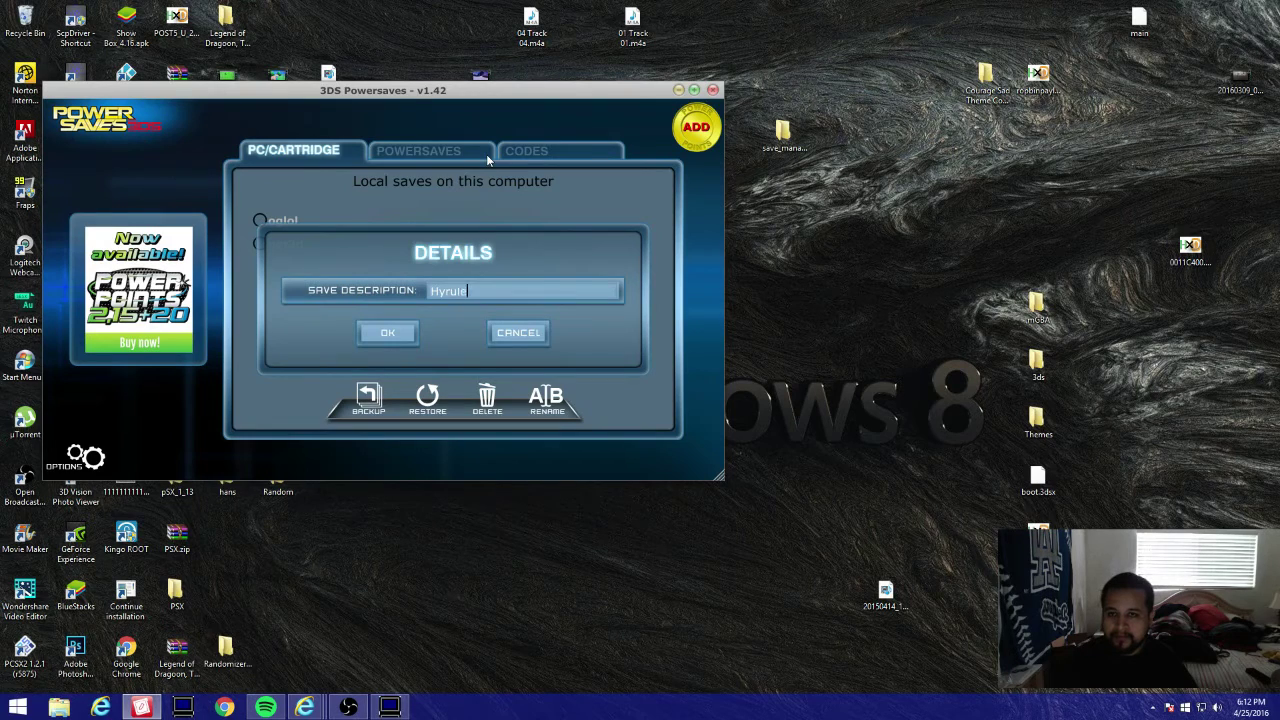
{"action": "type", "text": "Savio"}
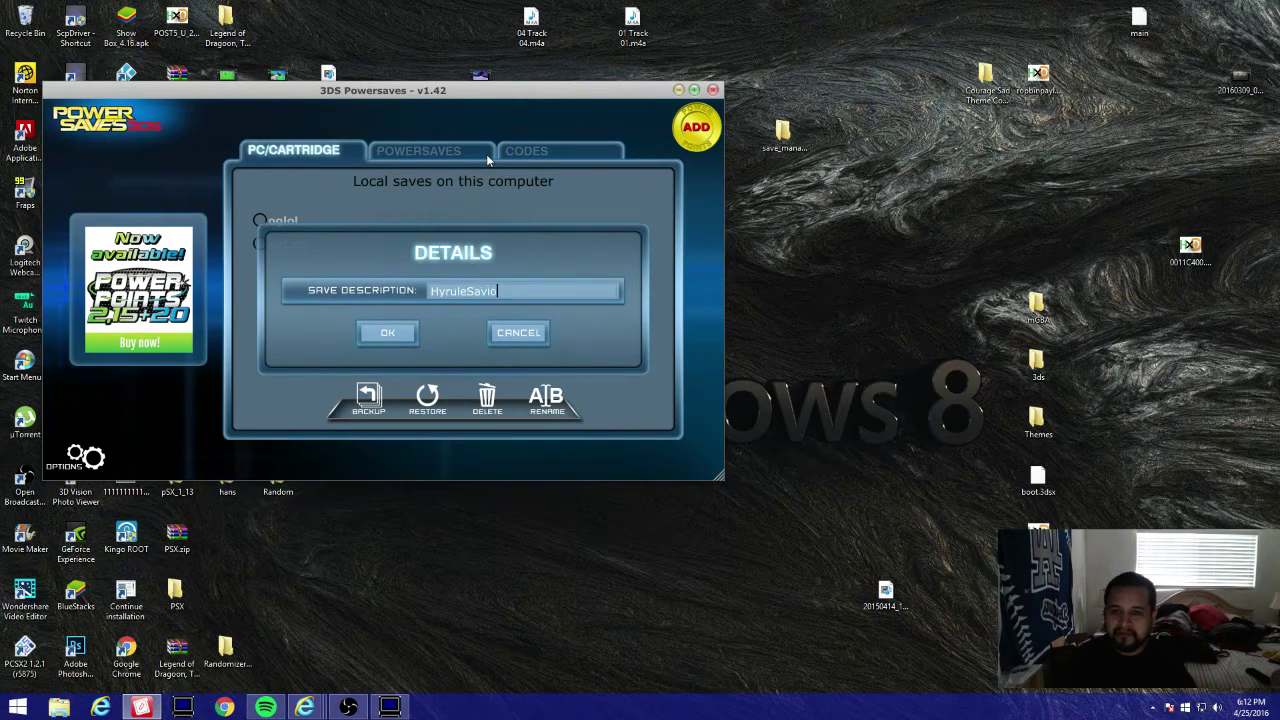
{"action": "type", "text": "ur"}
{"action": "key", "text": "BackSpace"}
{"action": "key", "text": "BackSpace"}
{"action": "key", "text": "BackSpace"}
{"action": "key", "text": "BackSpace"}
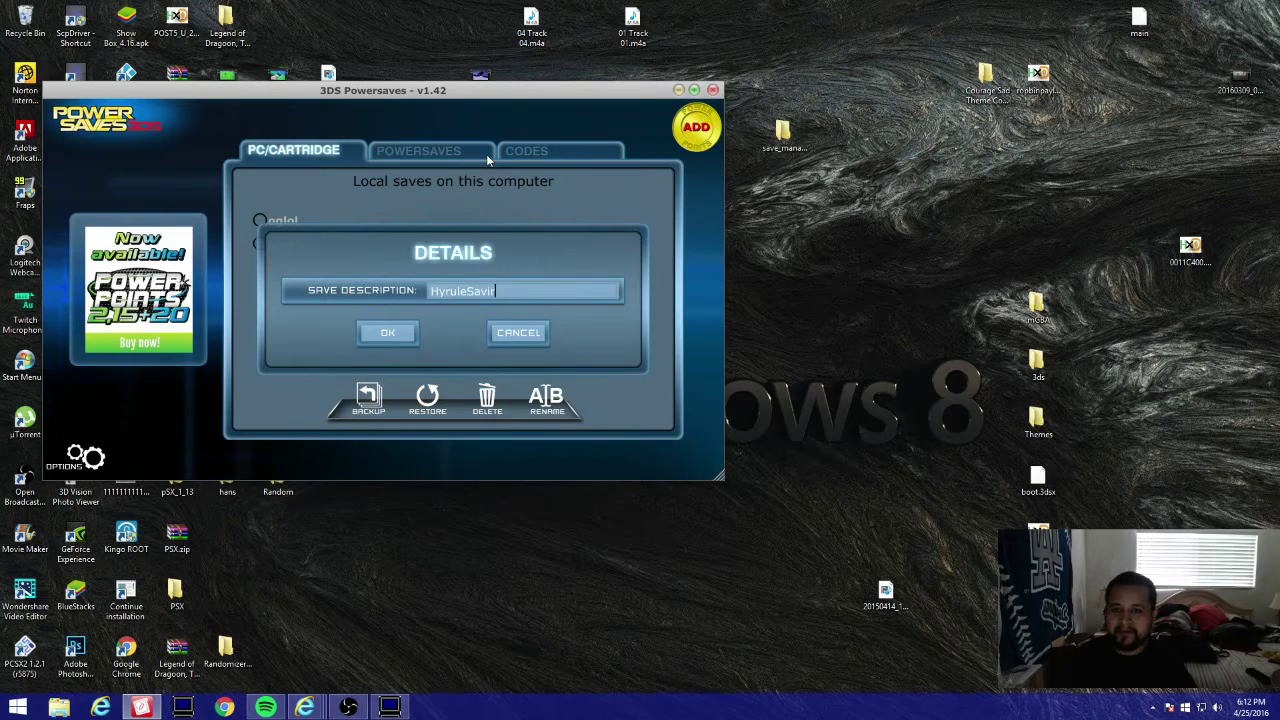
{"action": "key", "text": "BackSpace"}
{"action": "key", "text": "BackSpace"}
{"action": "key", "text": "BackSpace"}
{"action": "key", "text": "BackSpace"}
{"action": "key", "text": "BackSpace"}
{"action": "key", "text": "BackSpace"}
{"action": "key", "text": "BackSpace"}
{"action": "key", "text": "BackSpace"}
{"action": "key", "text": "BackSpace"}
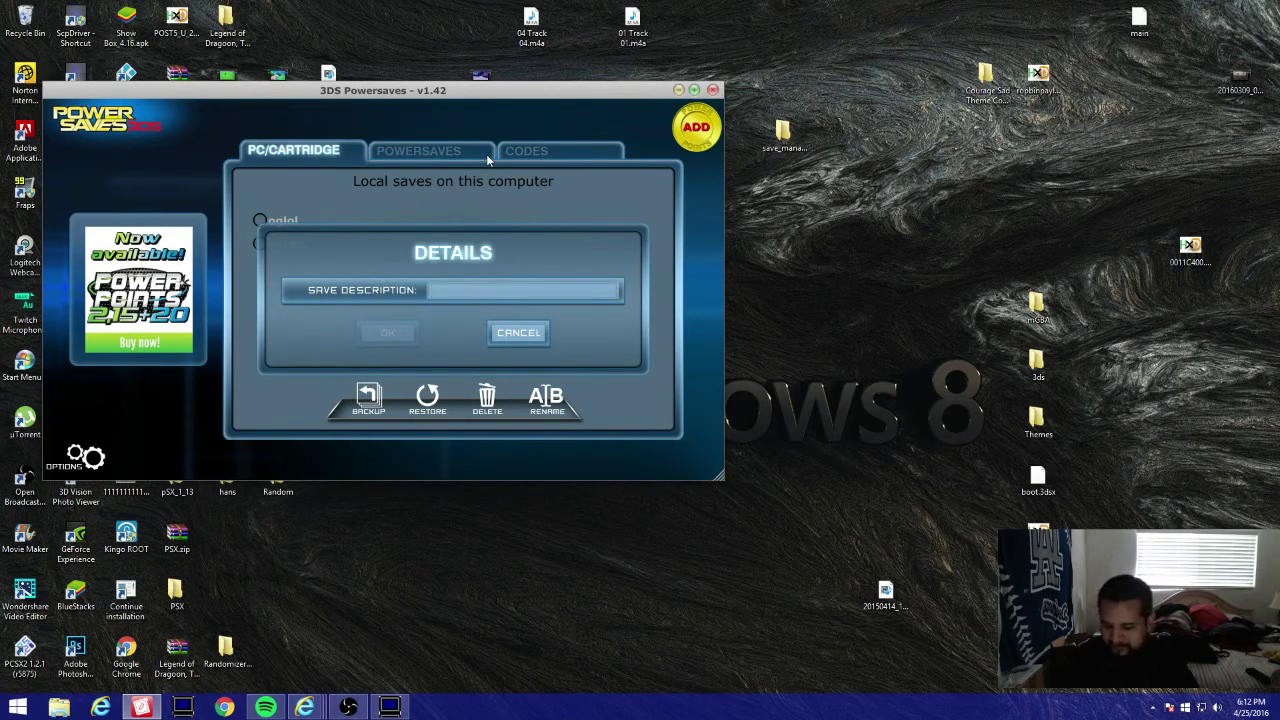
Save the cartridge backup with the description HyruleLink12345 and move the Powersaves window clear of the browser
{"action": "type", "text": "HyruleLink12345"}
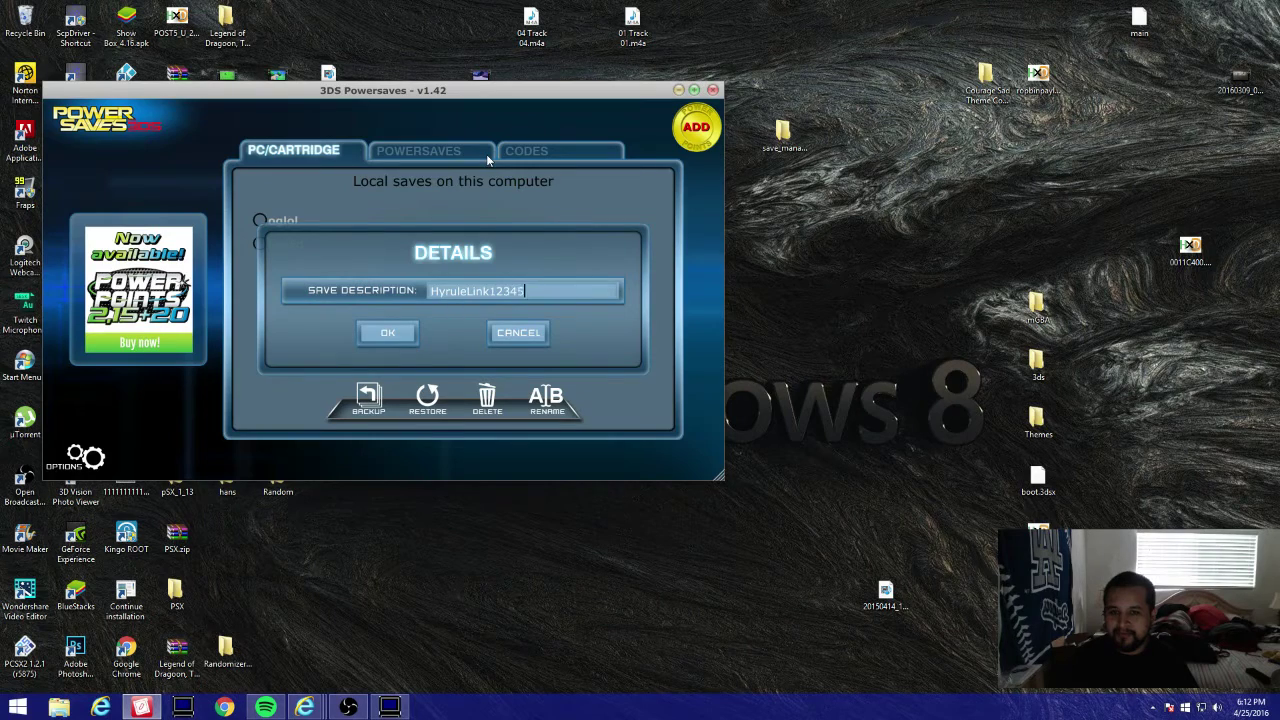
{"action": "left_click", "coordinate": [387, 336]}
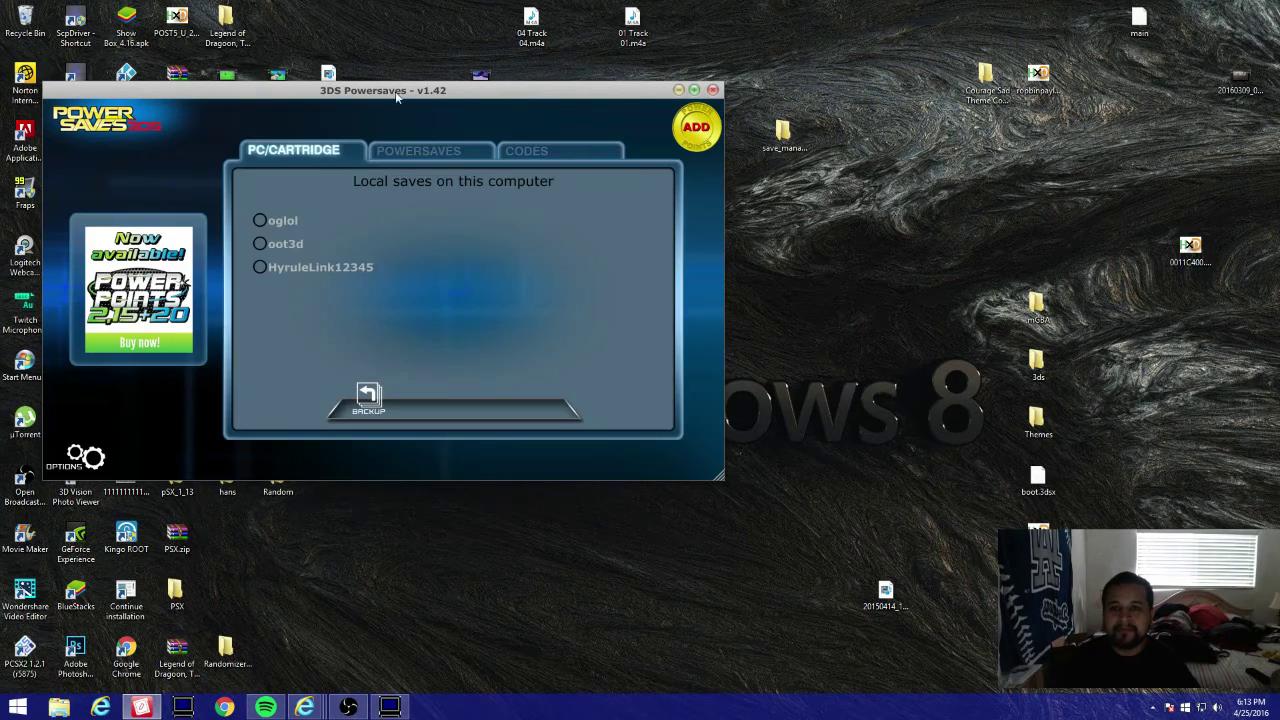
{"action": "left_click_drag", "start_coordinate": [402, 92], "coordinate": [436, 72]}
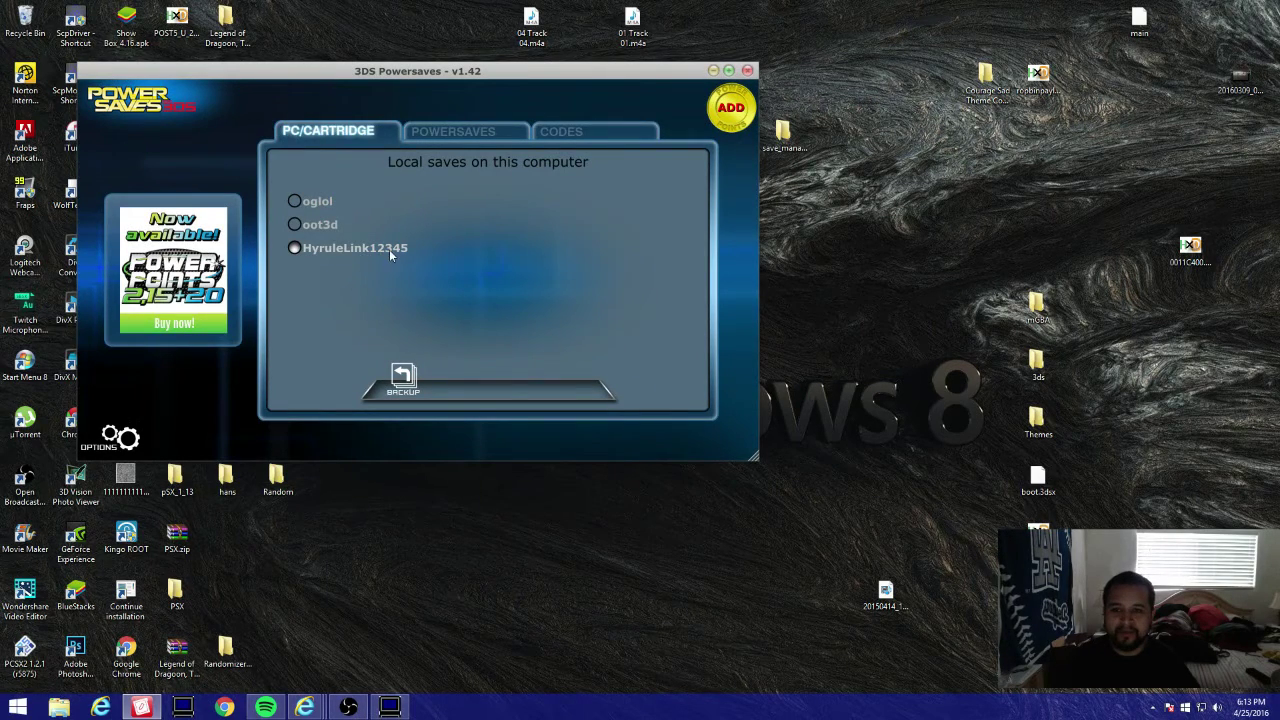
{"action": "left_click_drag", "start_coordinate": [449, 71], "coordinate": [701, 14]}
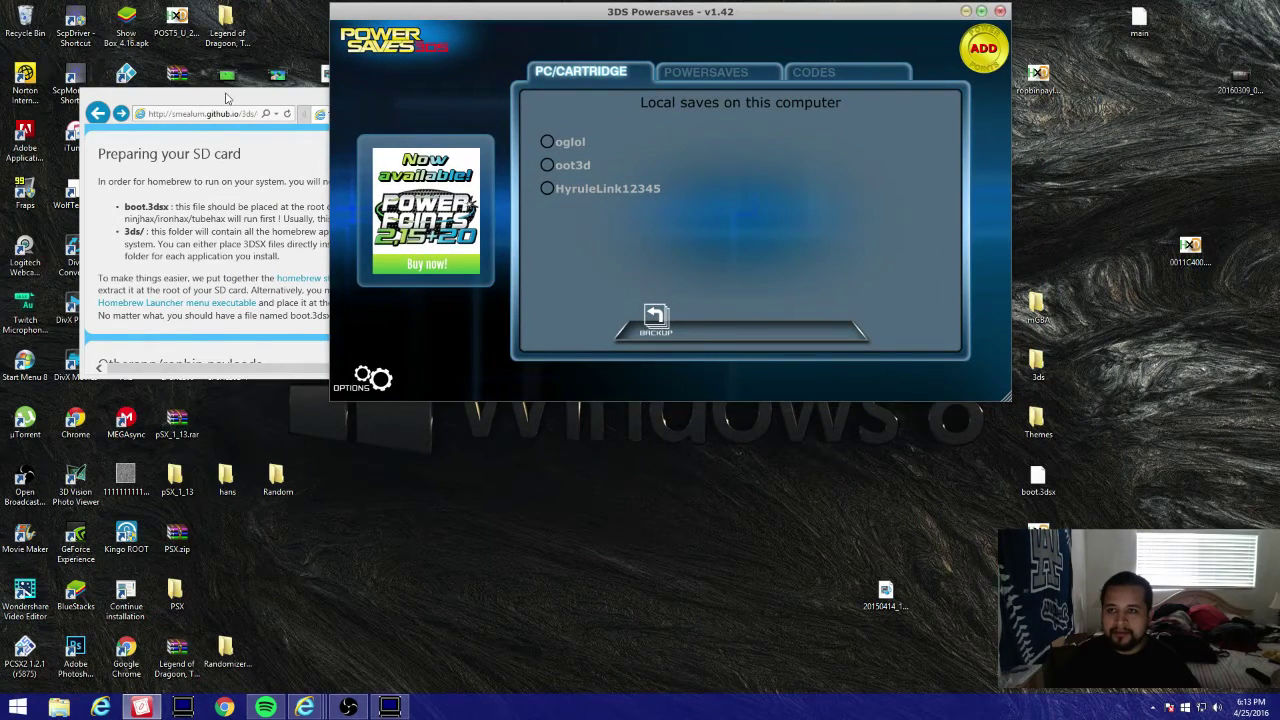
Switch to File Explorer and open the user's personal profile folder under Users on Local Disk (C:)
{"action": "left_click", "coordinate": [226, 97]}
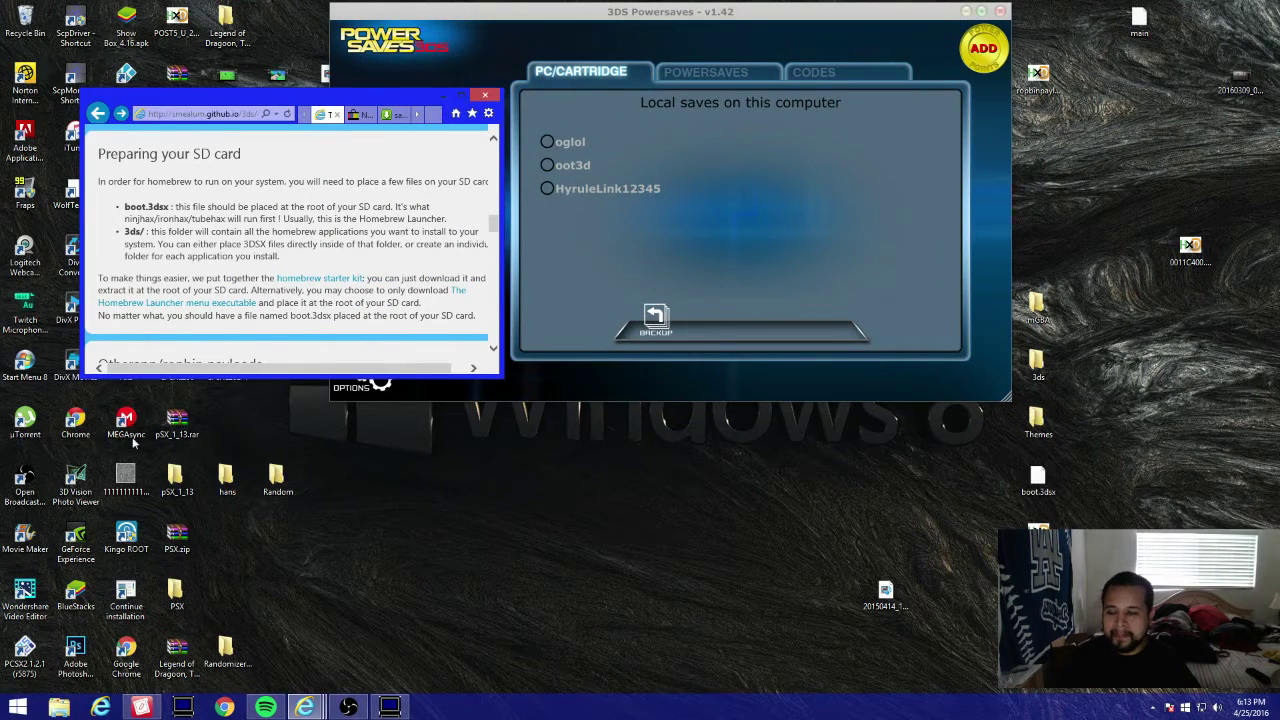
{"action": "left_click", "coordinate": [59, 707]}
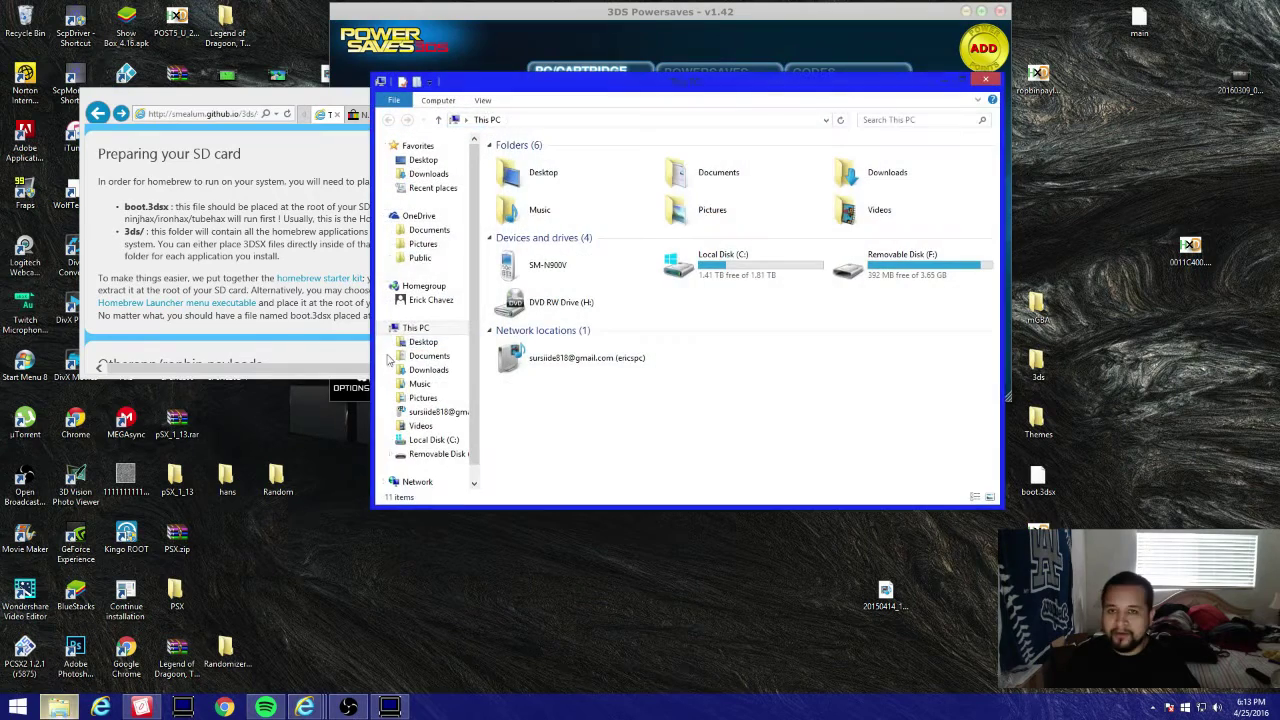
{"action": "double_click", "coordinate": [747, 278]}
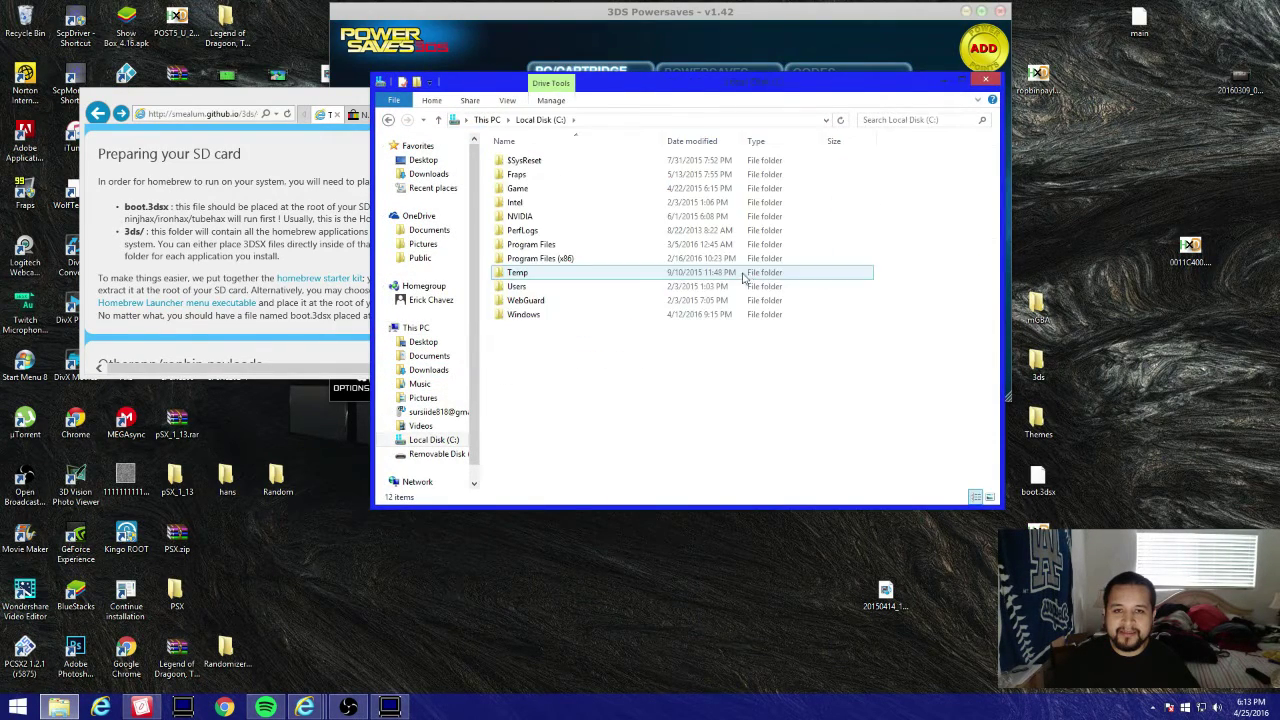
{"action": "double_click", "coordinate": [546, 285]}
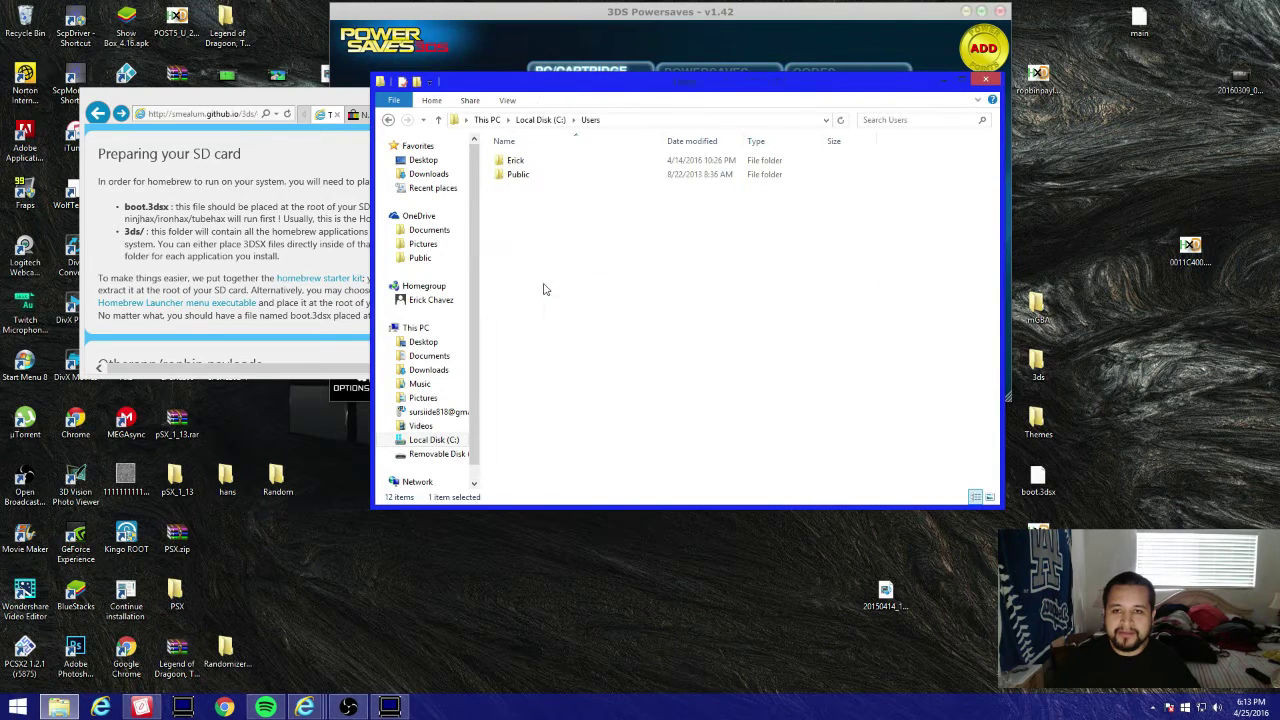
{"action": "left_click", "coordinate": [558, 166]}
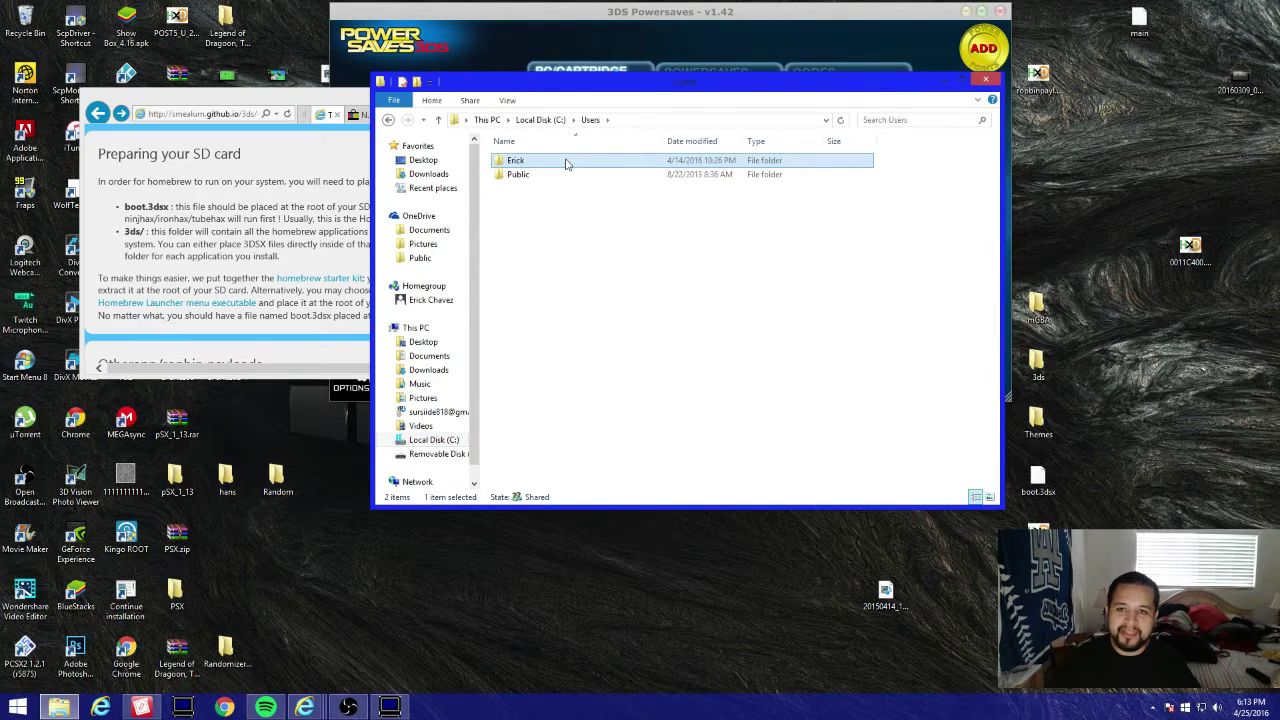
{"action": "double_click", "coordinate": [566, 164]}
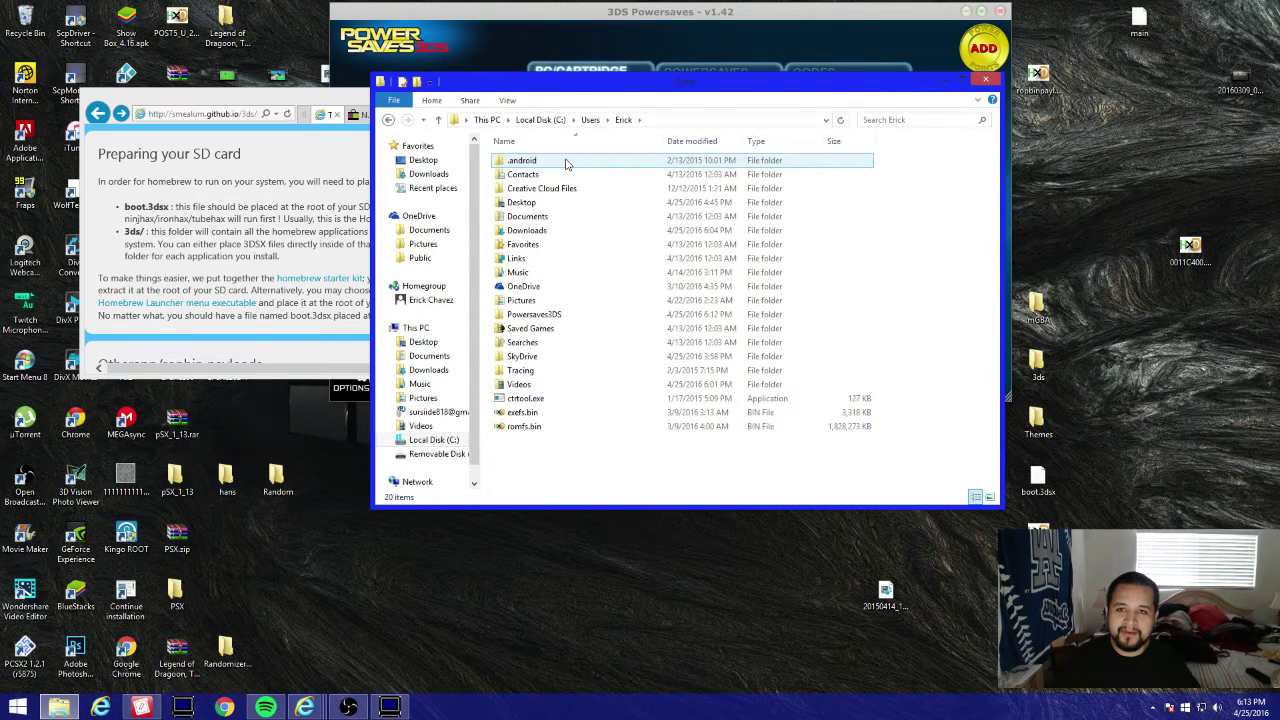
Open the Powersaves3DS folder, move its window aside, and show the Downloads folder in a second File Explorer window
{"action": "double_click", "coordinate": [555, 316]}
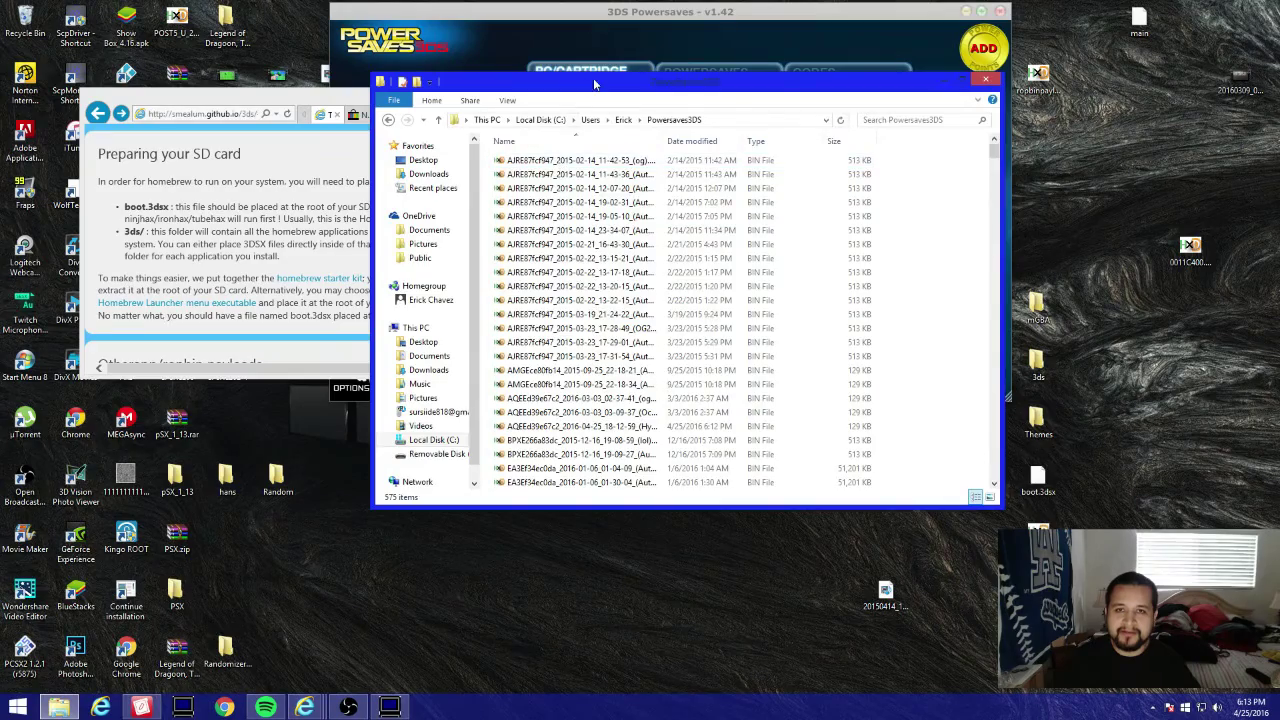
{"action": "left_click_drag", "start_coordinate": [594, 86], "coordinate": [874, 21]}
{"action": "left_click", "coordinate": [18, 707]}
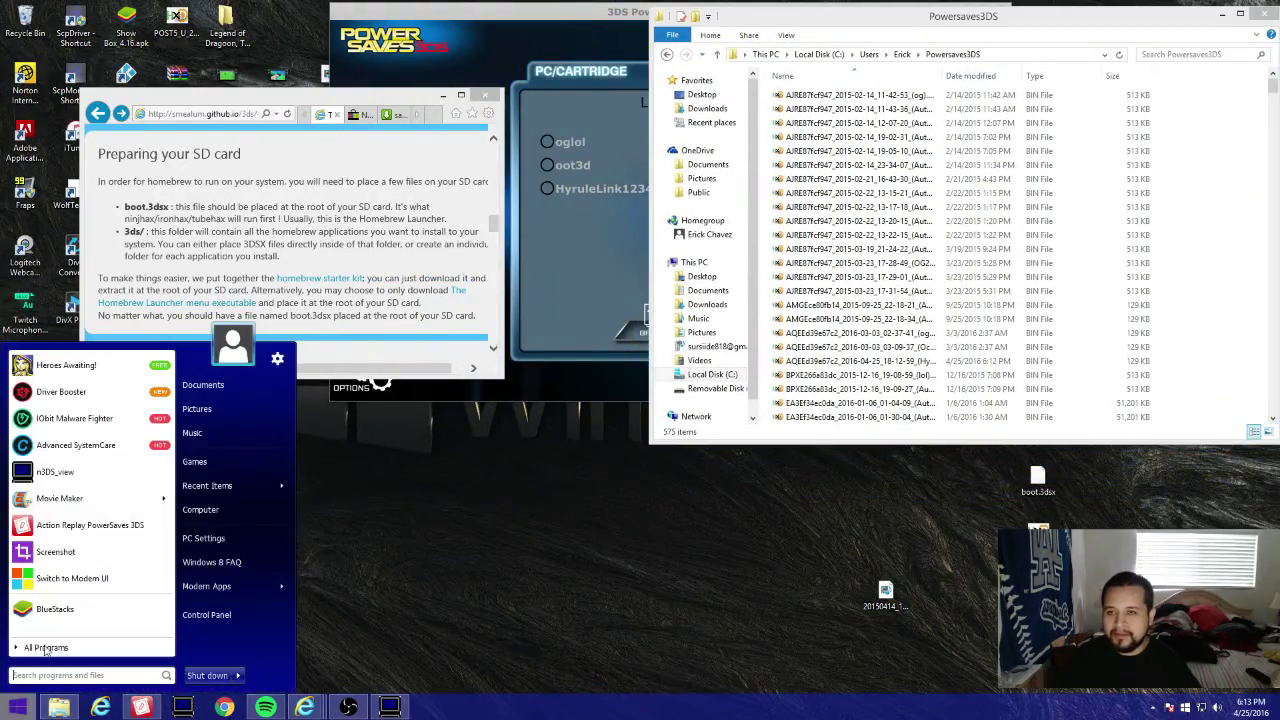
{"action": "left_click", "coordinate": [200, 509]}
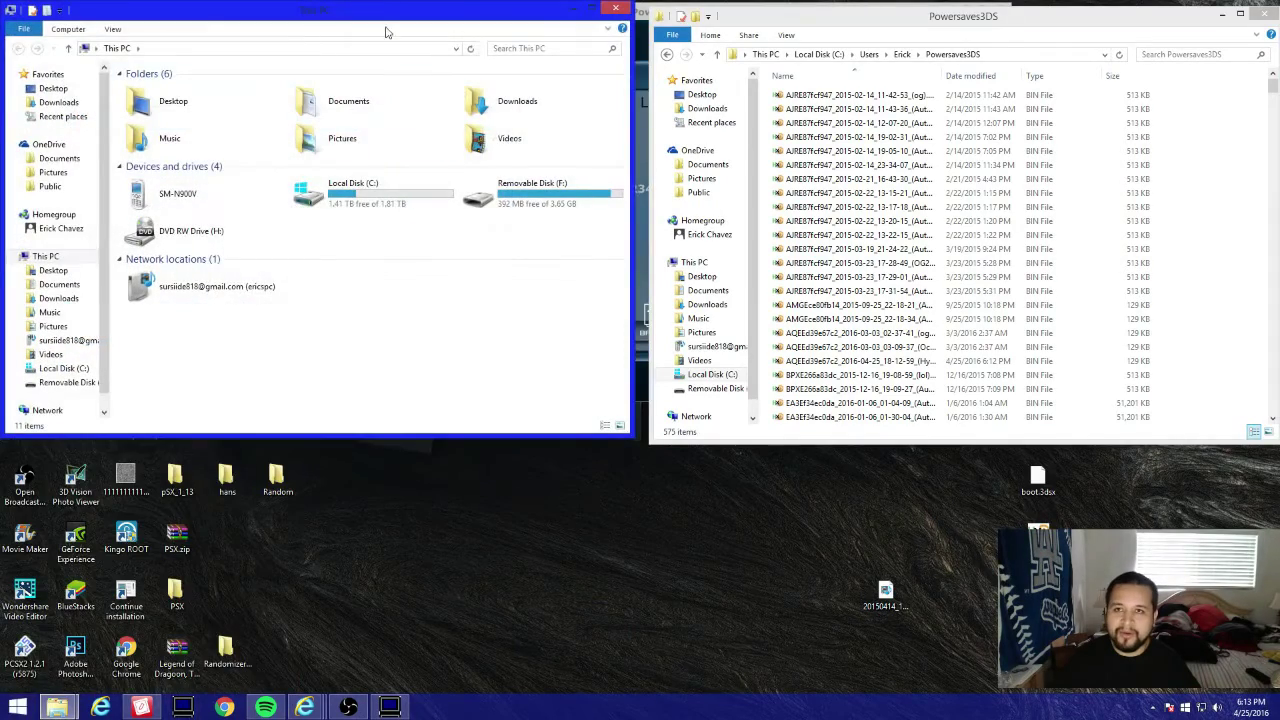
{"action": "left_click_drag", "start_coordinate": [391, 40], "coordinate": [395, 100]}
{"action": "left_click", "coordinate": [67, 384]}
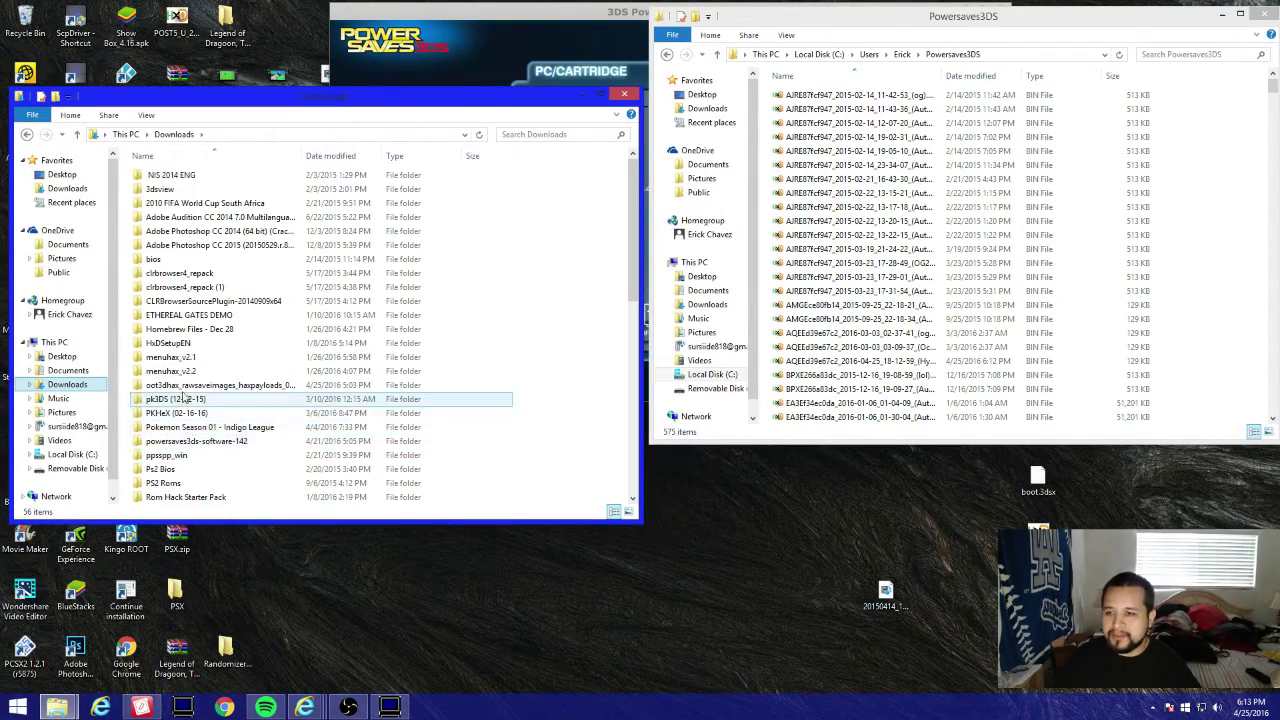
{"action": "left_click", "coordinate": [183, 387]}
{"action": "double_click", "coordinate": [183, 389]}
{"action": "double_click", "coordinate": [193, 192]}
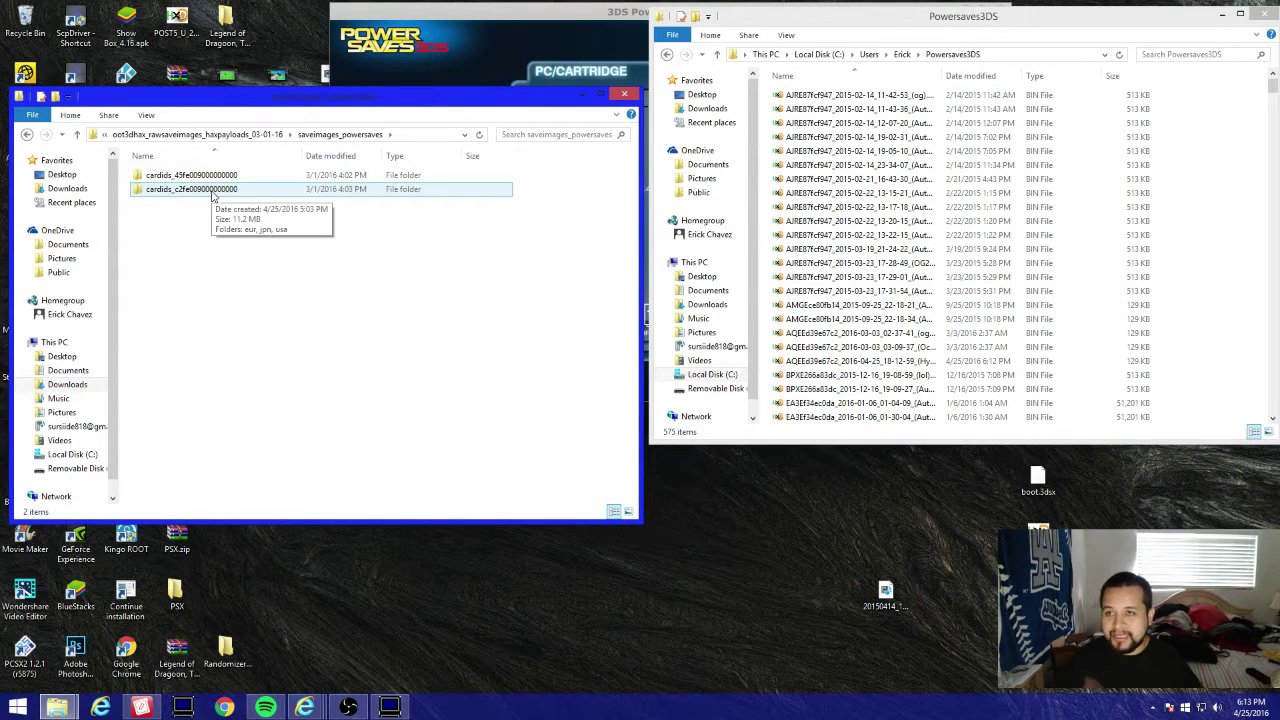
{"action": "double_click", "coordinate": [212, 192]}
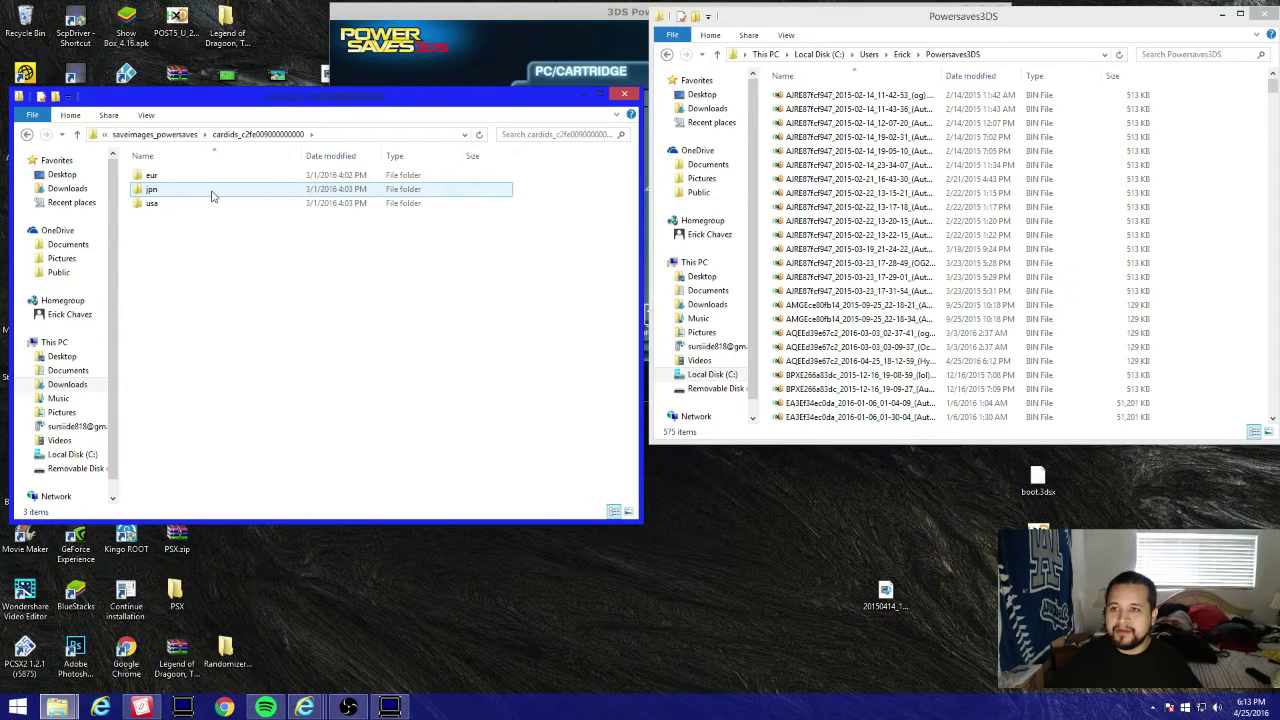
{"action": "left_click", "coordinate": [212, 212]}
{"action": "left_click", "coordinate": [27, 134]}
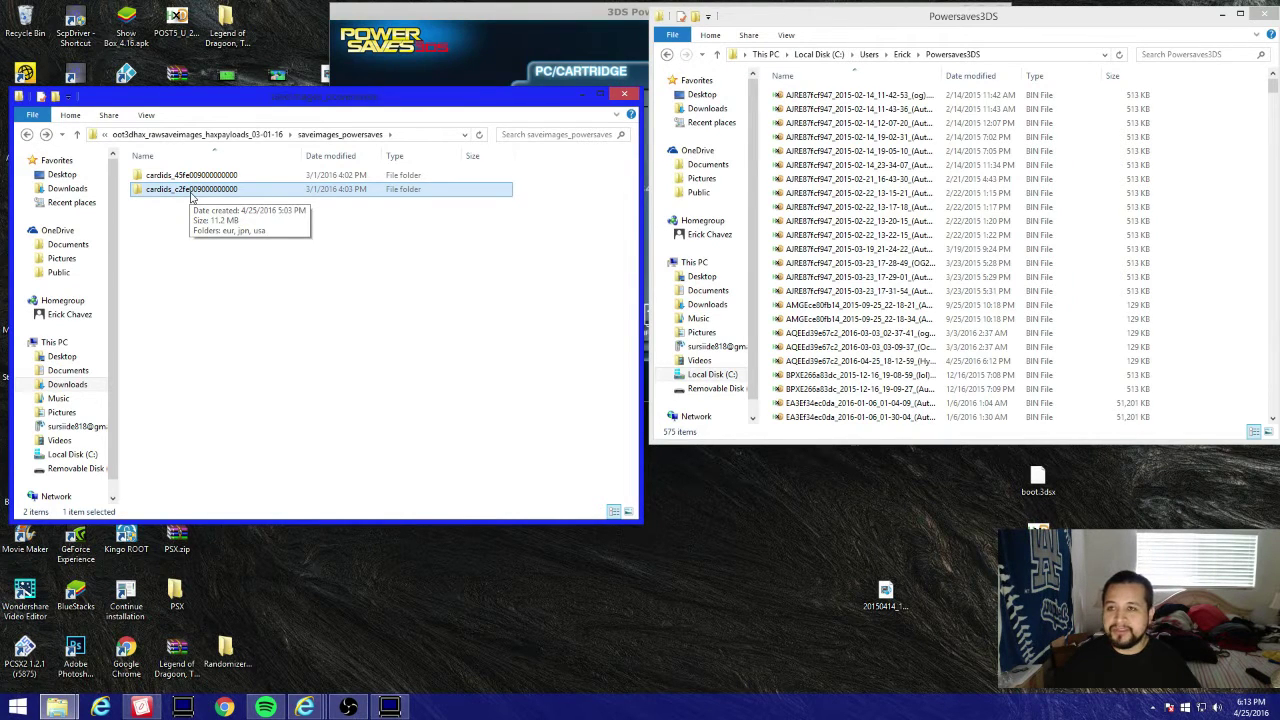
{"action": "left_click", "coordinate": [191, 190]}
{"action": "left_click", "coordinate": [284, 195]}
{"action": "double_click", "coordinate": [284, 195]}
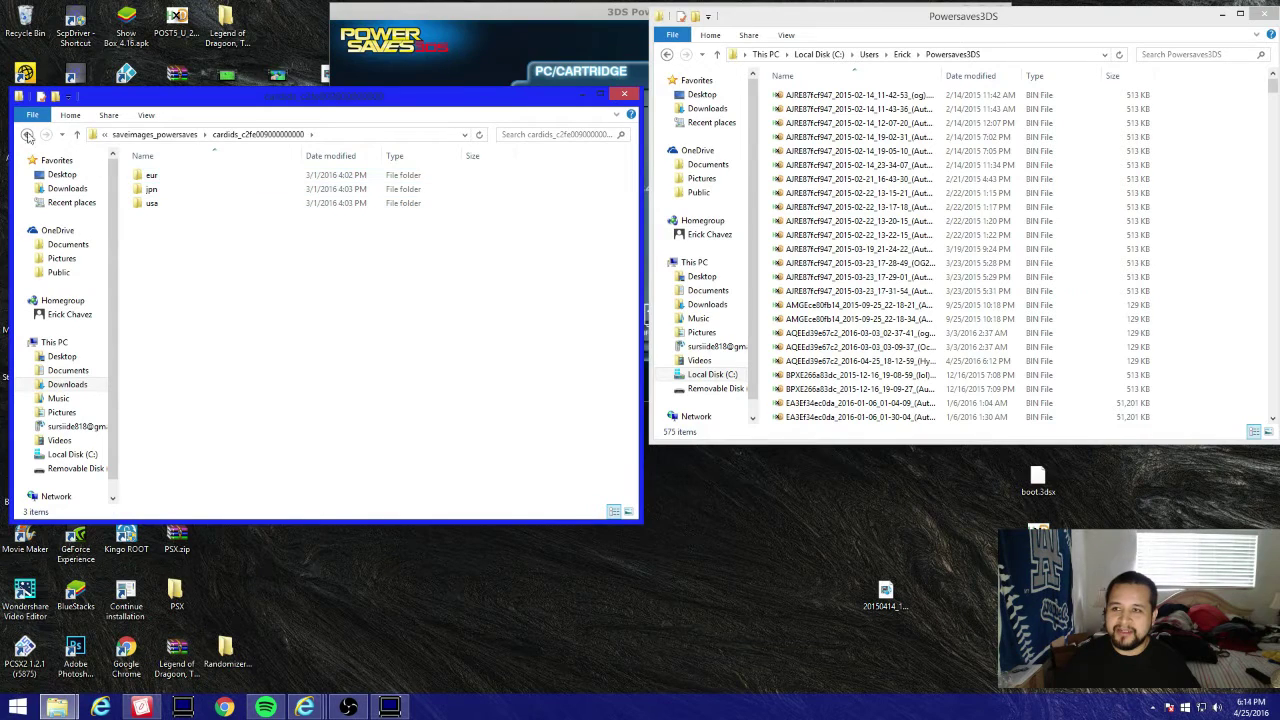
{"action": "left_click", "coordinate": [27, 134]}
{"action": "double_click", "coordinate": [175, 195]}
{"action": "double_click", "coordinate": [194, 206]}
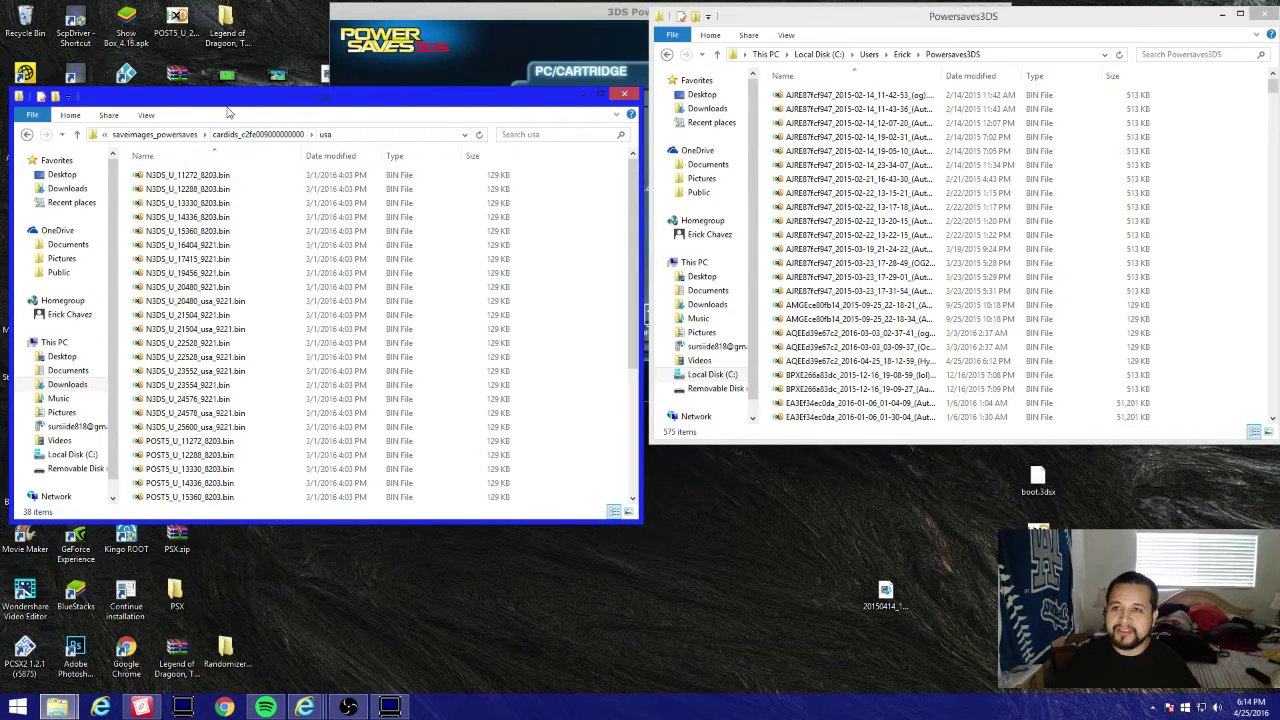
Move the save image POST5_U_25600_usa_9221.bin from the usa folder into the Powersaves3DS folder
{"action": "left_click", "coordinate": [310, 483]}
{"action": "scroll", "coordinate": [315, 485], "scroll_direction": "down", "scroll_amount": 5}
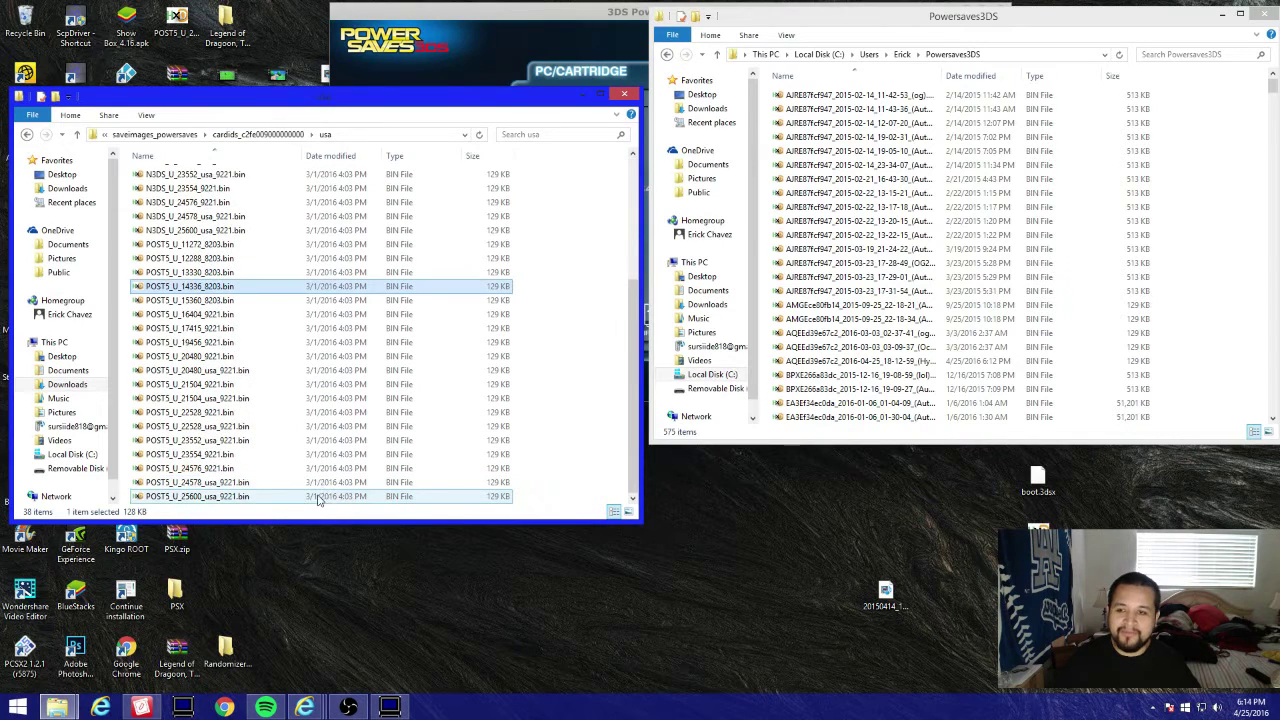
{"action": "left_click", "coordinate": [226, 497]}
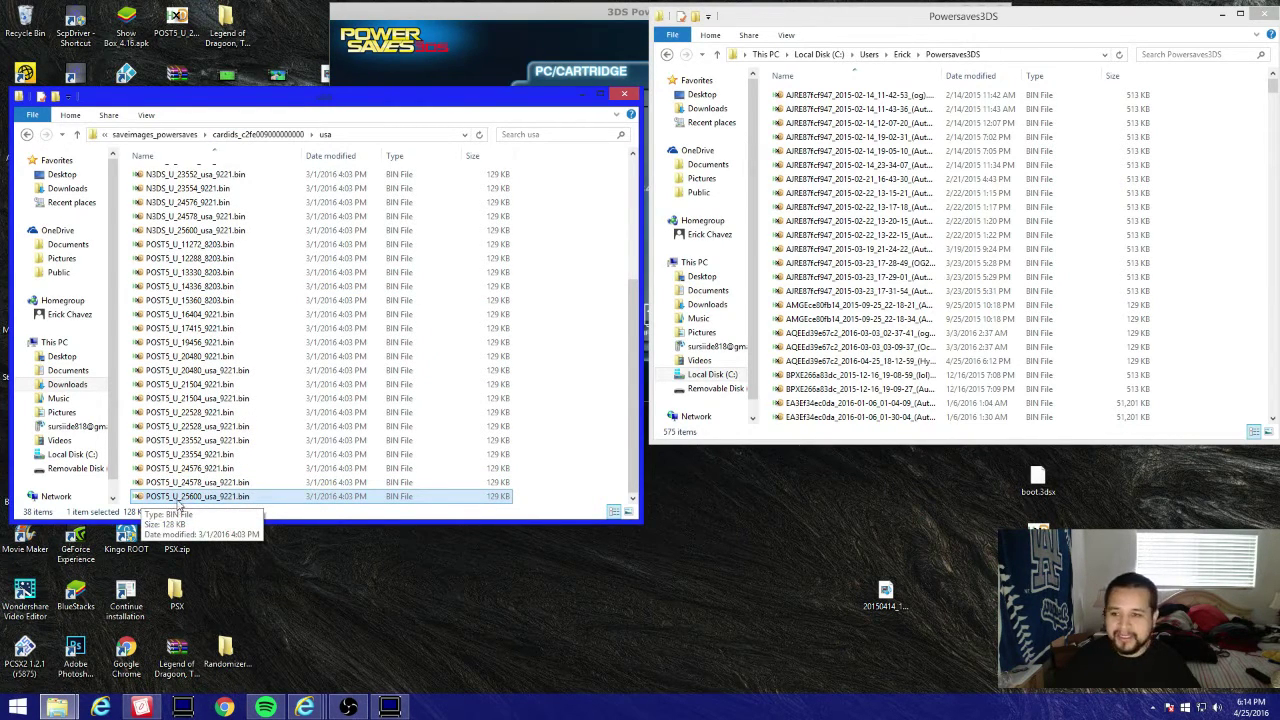
{"action": "left_click_drag", "start_coordinate": [178, 502], "coordinate": [983, 408]}
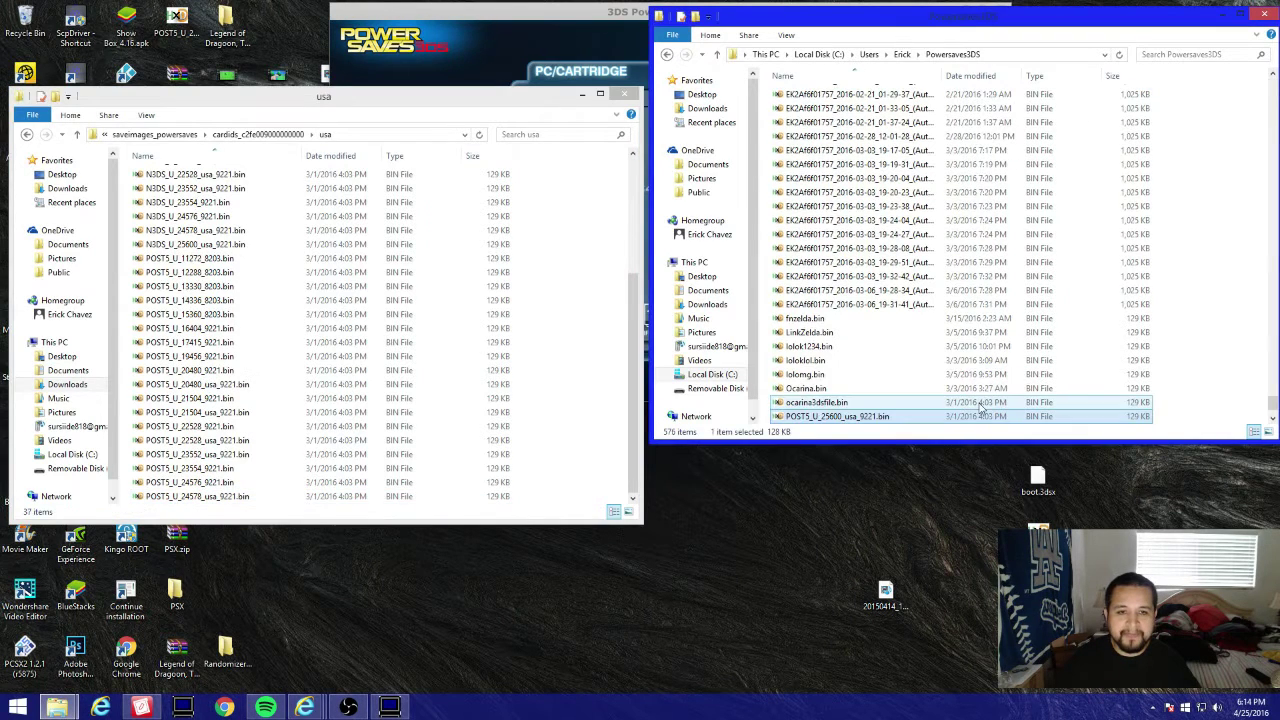
Rename the moved POST5_U_25600_usa_9221.bin as ZeldaMajoras.bin
{"action": "left_click", "coordinate": [802, 418]}
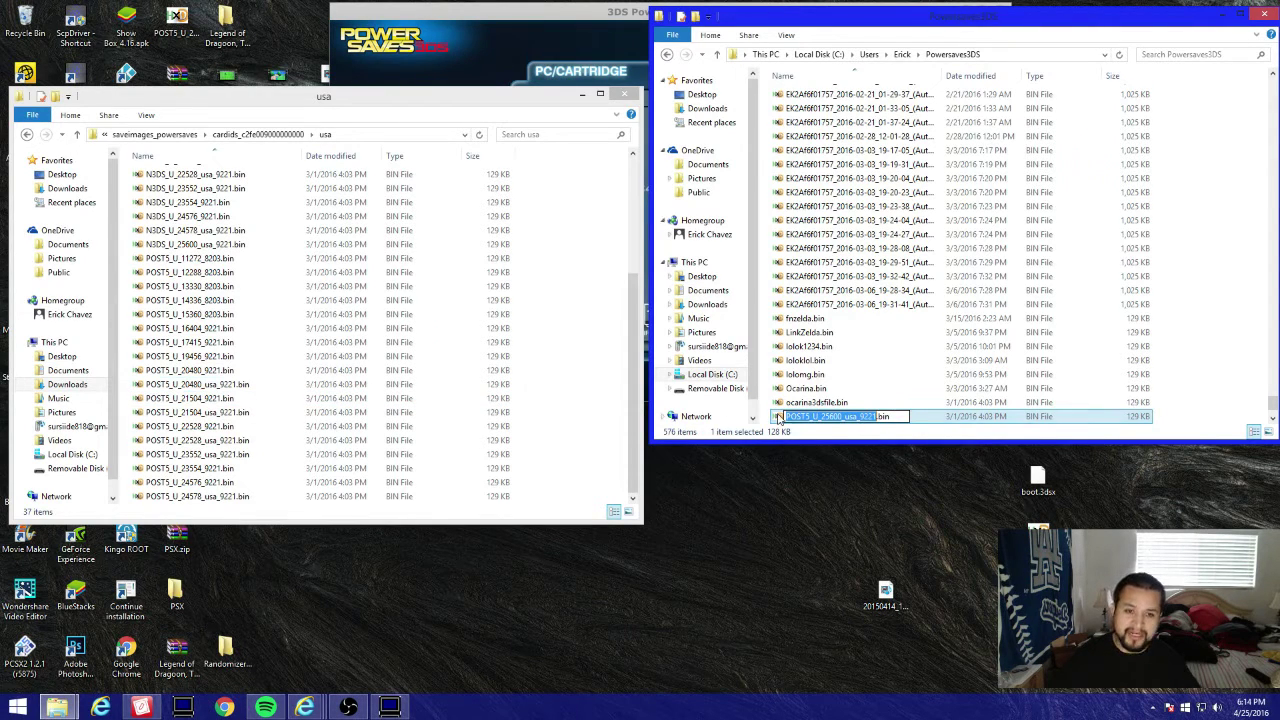
{"action": "key", "text": "BackSpace"}
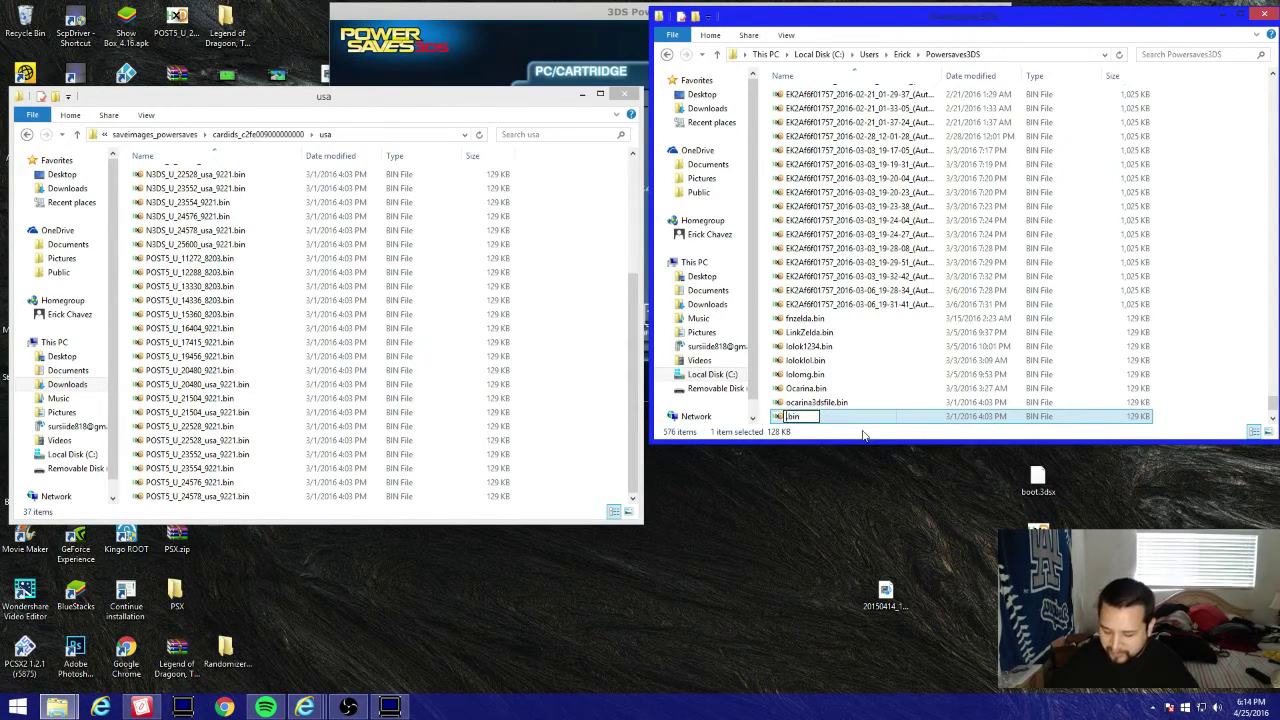
{"action": "type", "text": "Zelda"}
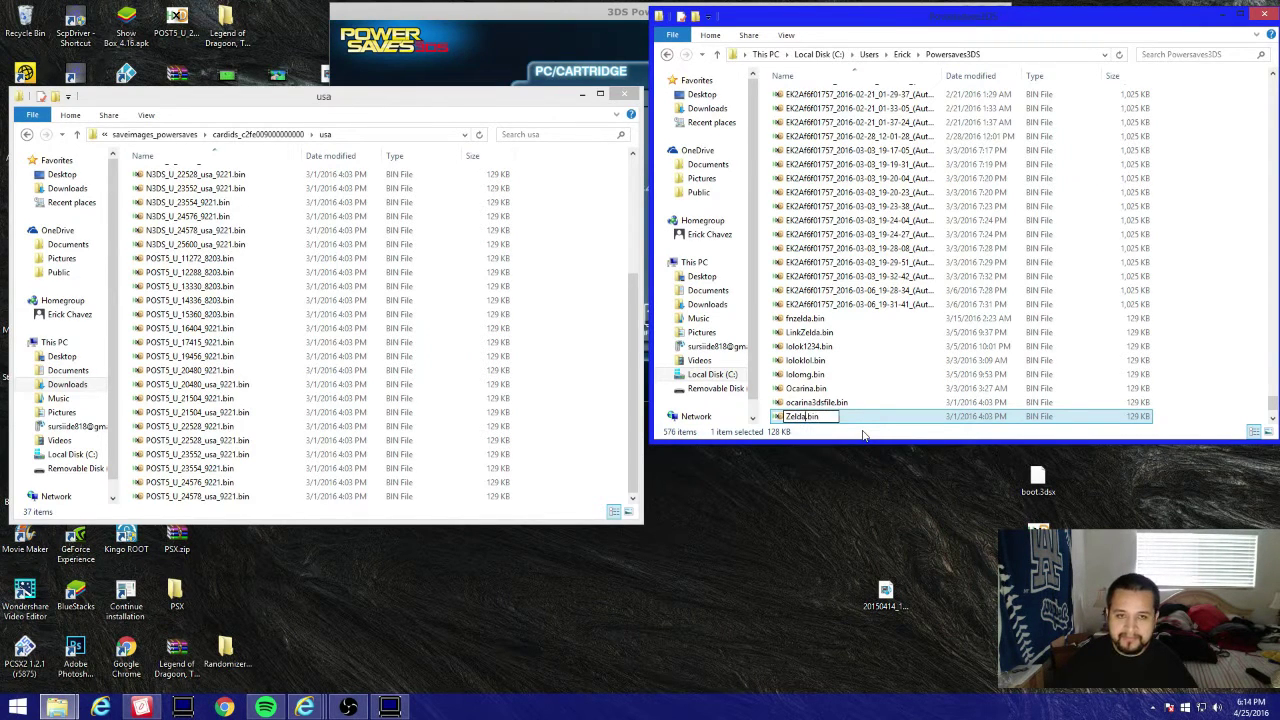
{"action": "type", "text": "Maj"}
{"action": "type", "text": "o"}
{"action": "type", "text": "or"}
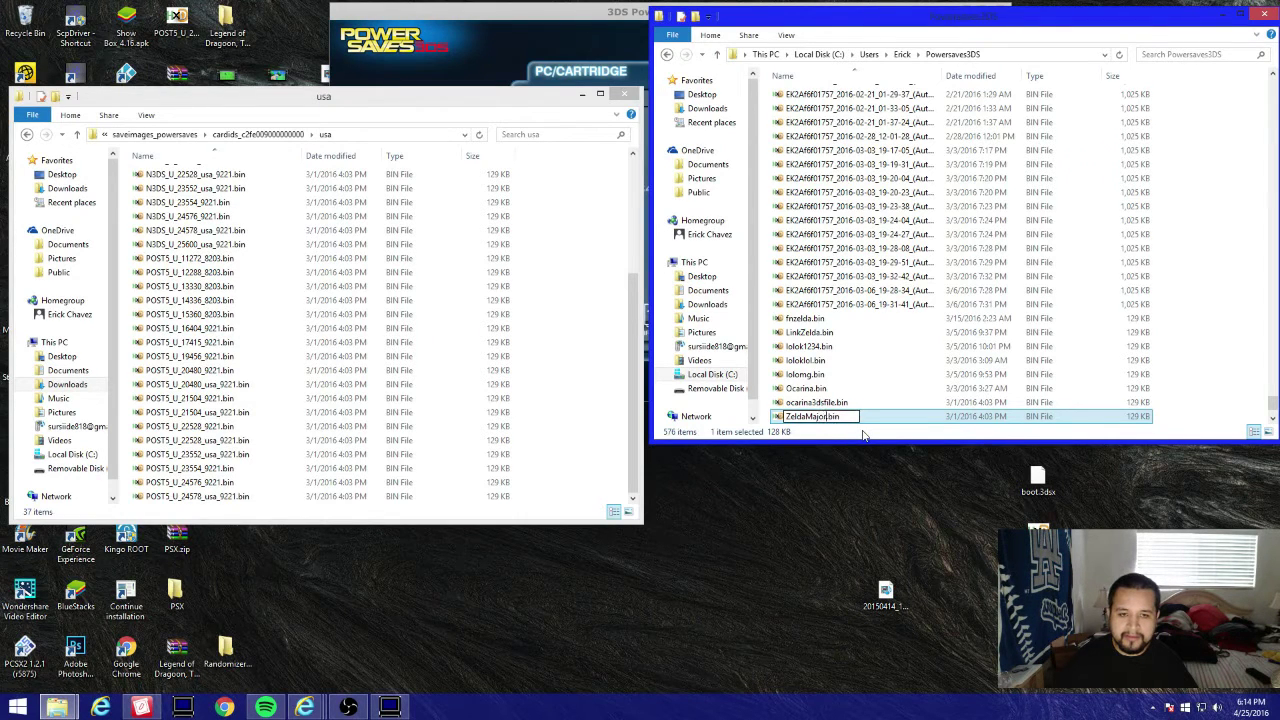
{"action": "key", "text": "Return"}
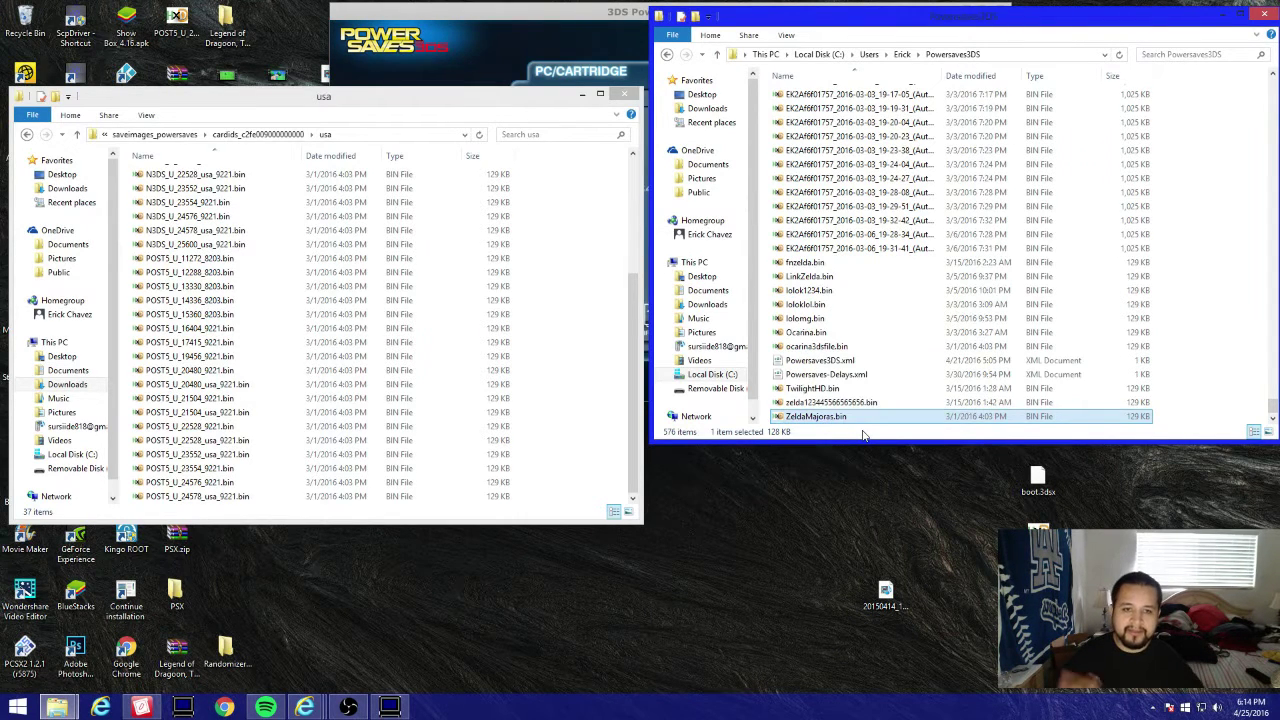
Find the HyruleLink12345 backup dated 4/25/2016 in the Powersaves3DS folder and copy its file name without the extension
{"action": "left_click", "coordinate": [833, 374]}
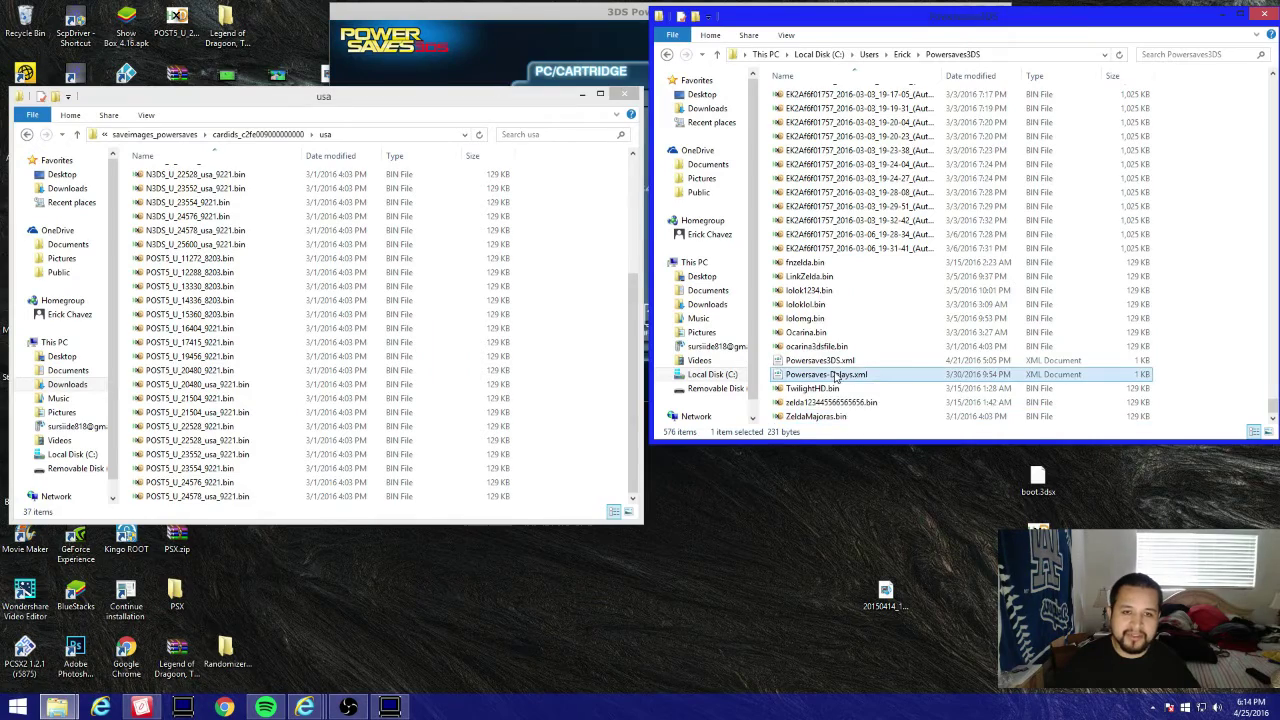
{"action": "scroll", "coordinate": [835, 375], "scroll_direction": "up", "scroll_amount": 10}
{"action": "left_click", "coordinate": [529, 44]}
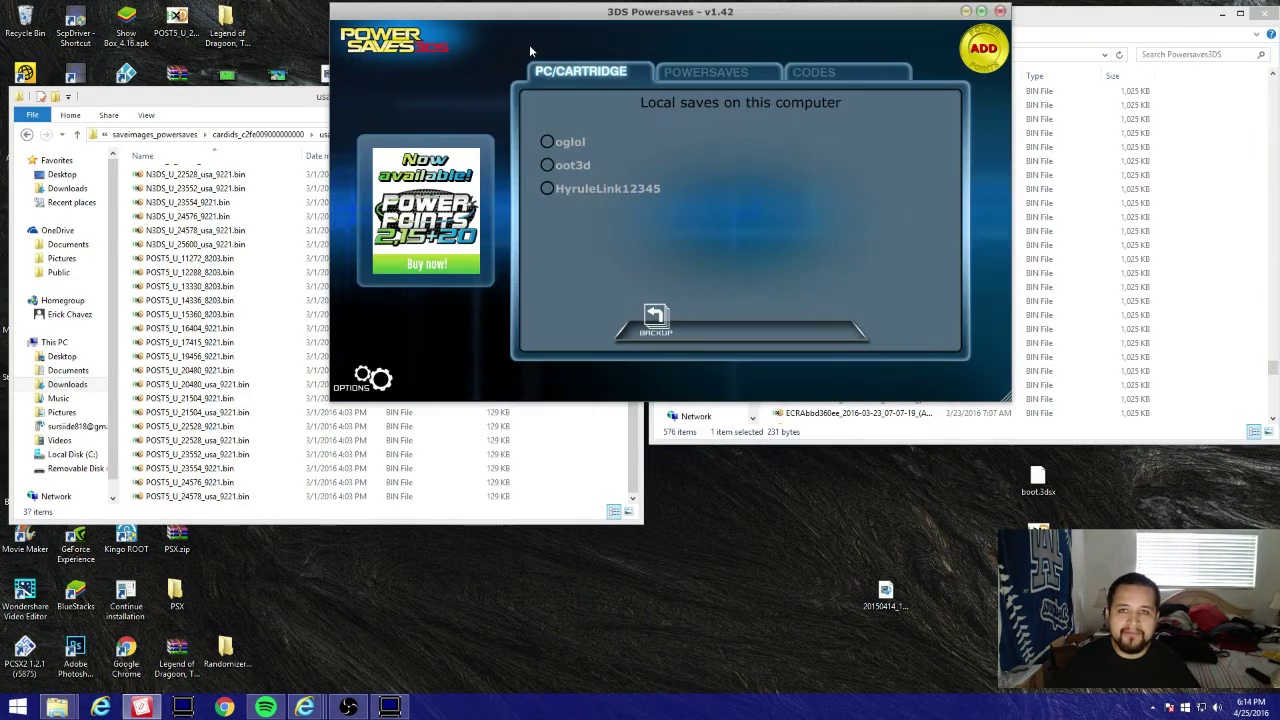
{"action": "left_click", "coordinate": [1035, 318]}
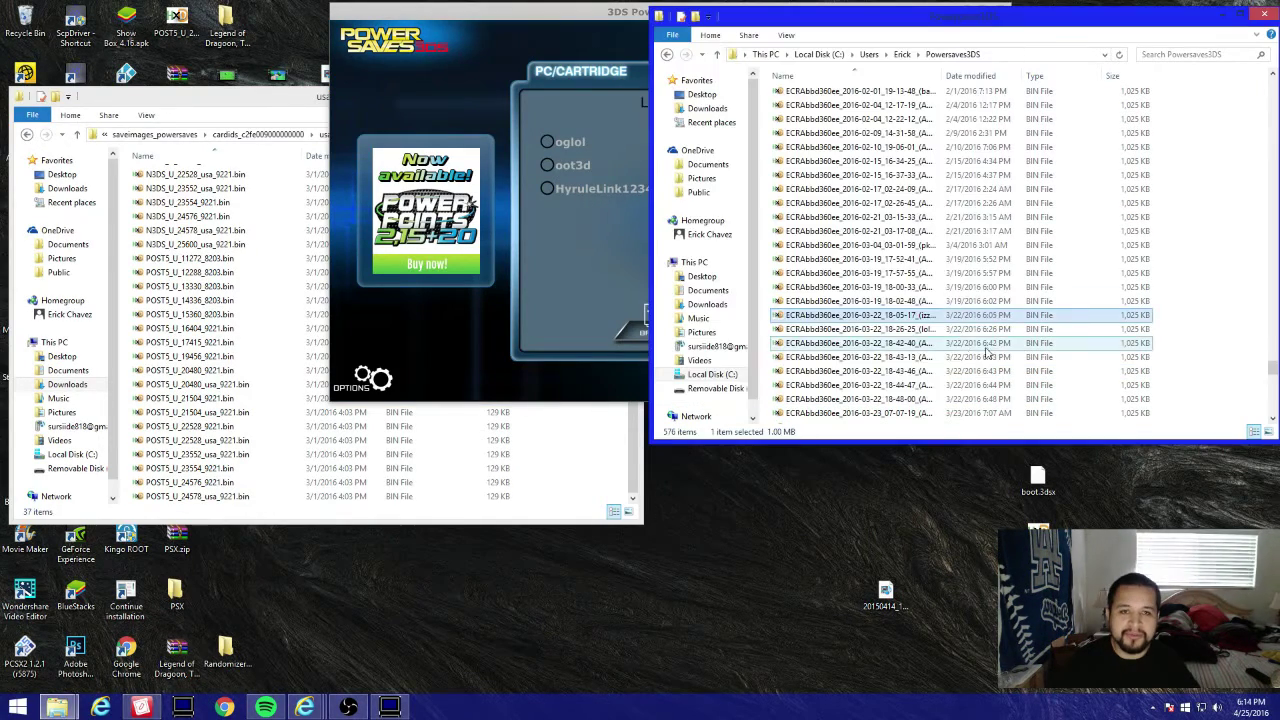
{"action": "left_click", "coordinate": [957, 330]}
{"action": "scroll", "coordinate": [957, 341], "scroll_direction": "up", "scroll_amount": 10}
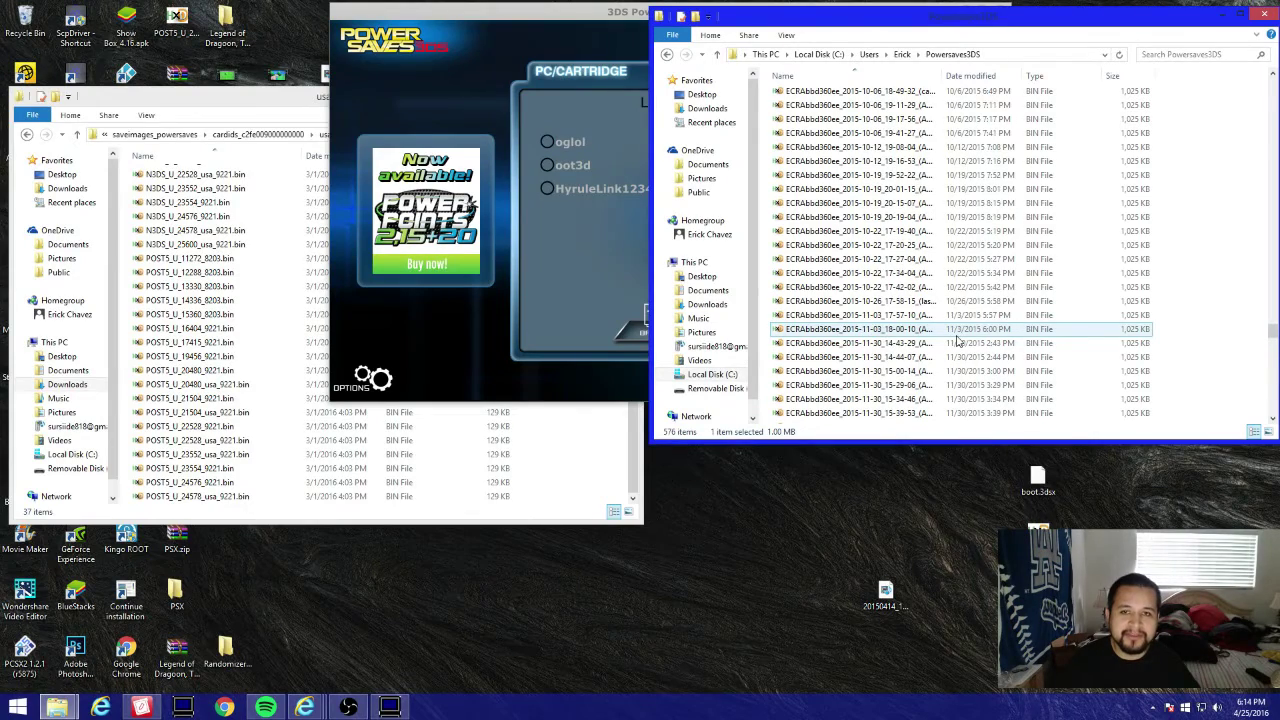
{"action": "left_click", "coordinate": [1135, 270]}
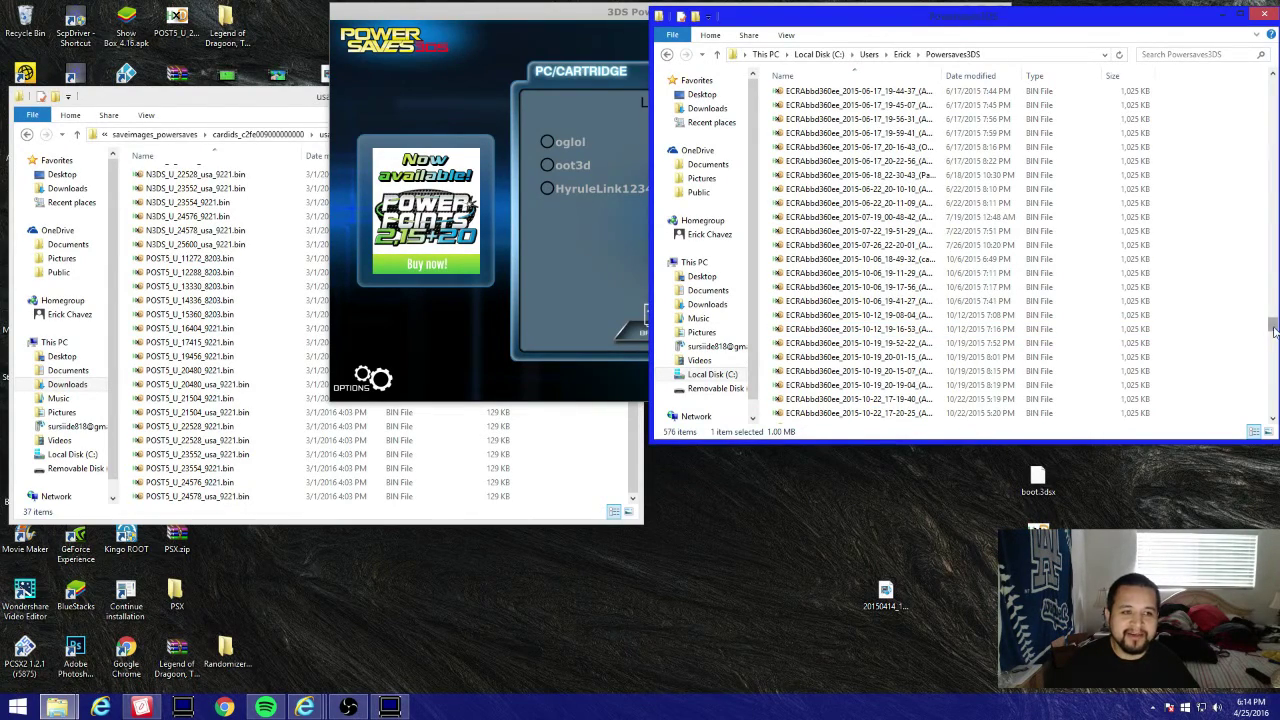
{"action": "scroll", "coordinate": [1273, 330], "scroll_direction": "up", "scroll_amount": 10}
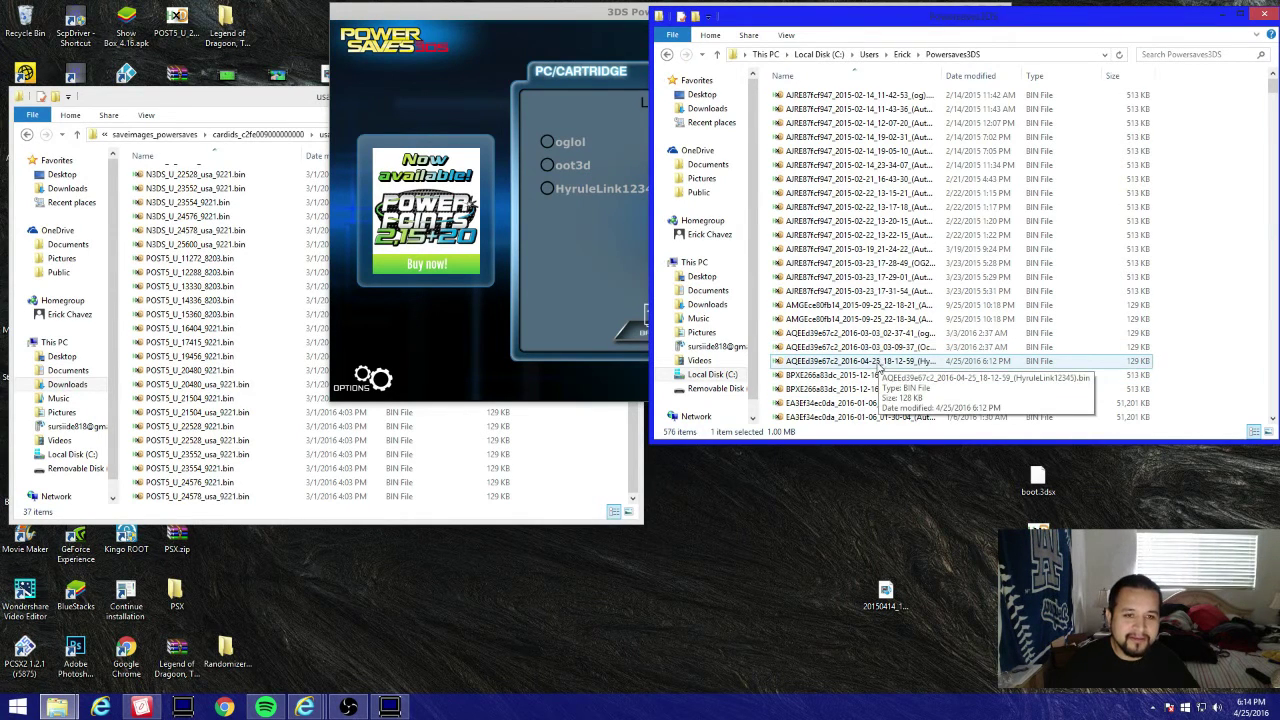
{"action": "left_click", "coordinate": [878, 362]}
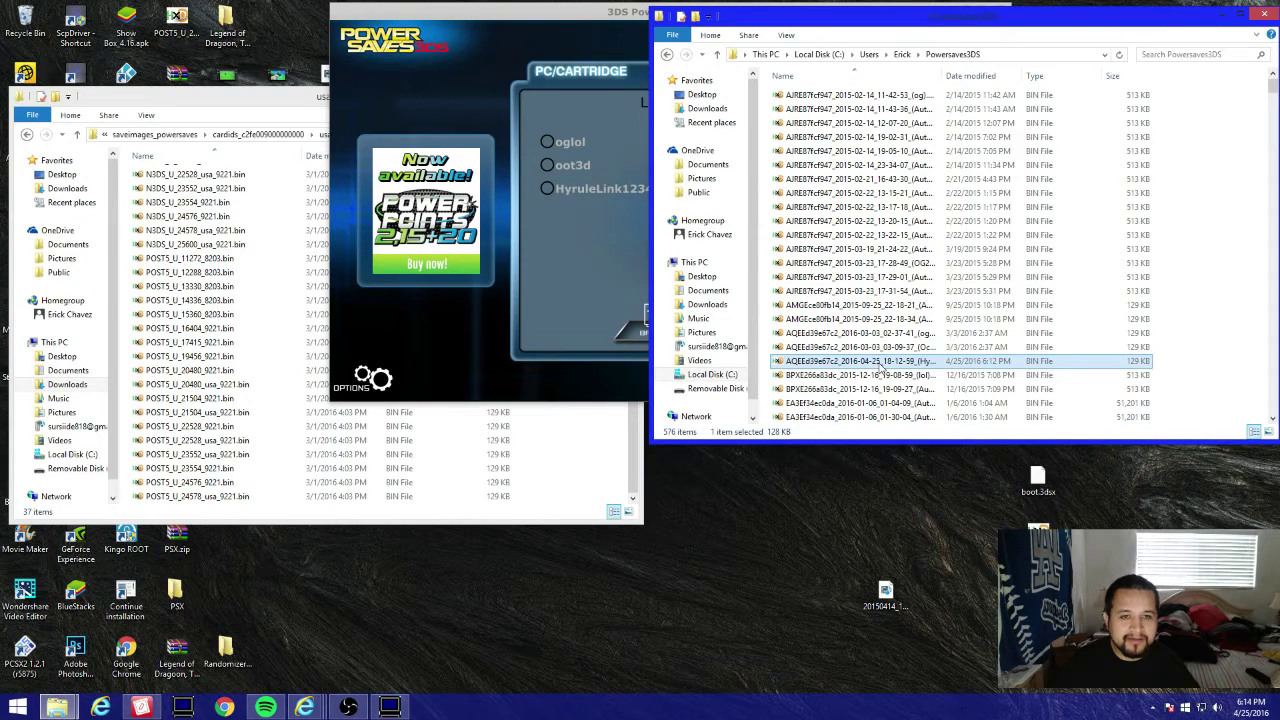
{"action": "left_click", "coordinate": [881, 364]}
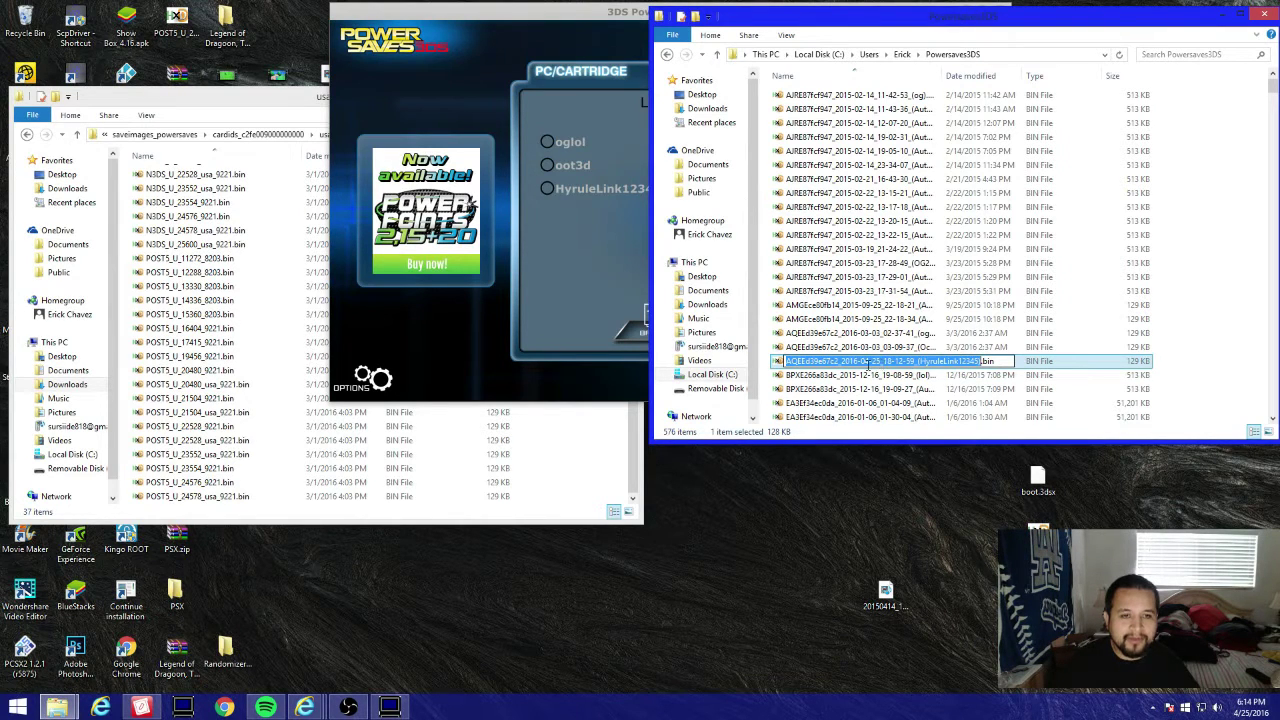
{"action": "right_click", "coordinate": [873, 362]}
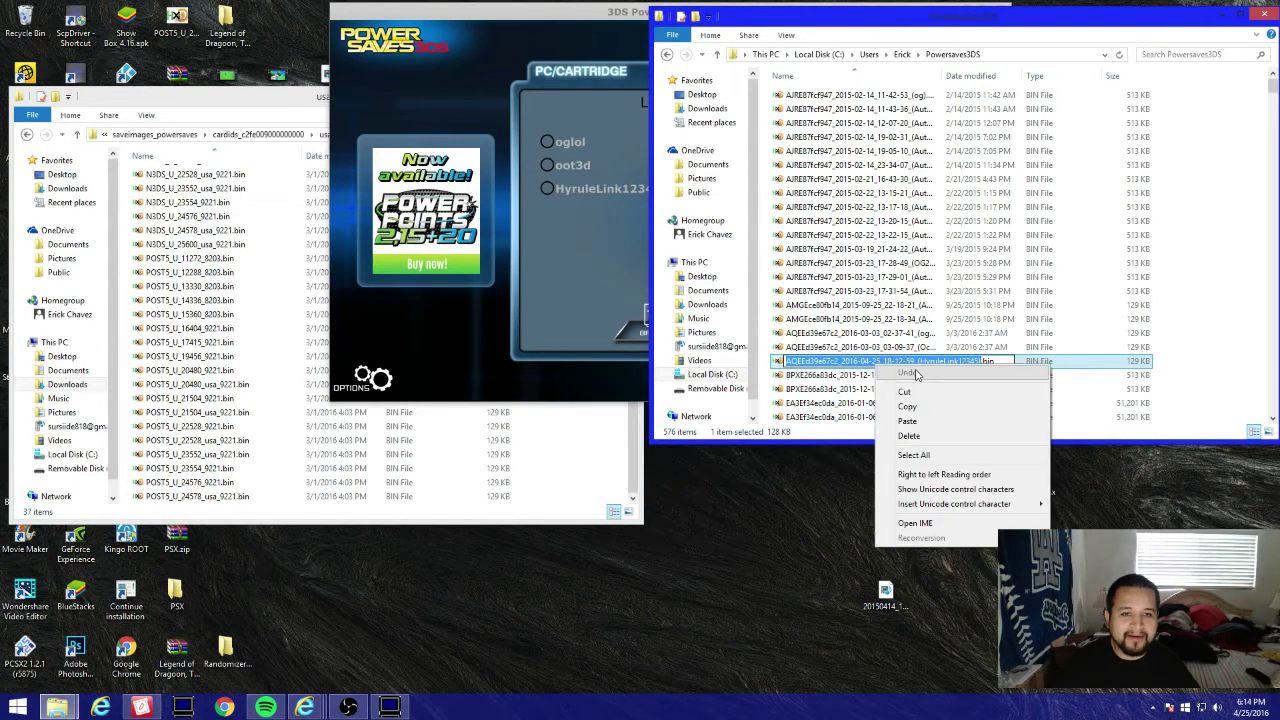
{"action": "left_click", "coordinate": [921, 403]}
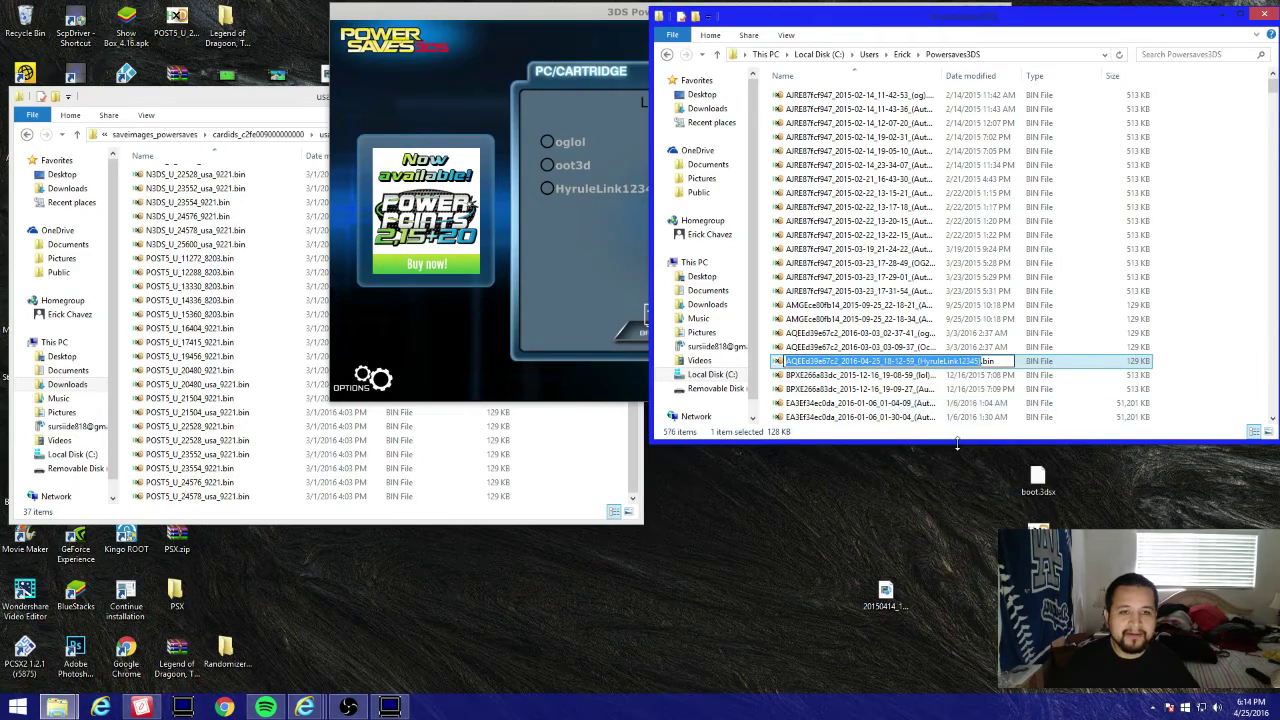
{"action": "left_click", "coordinate": [885, 392]}
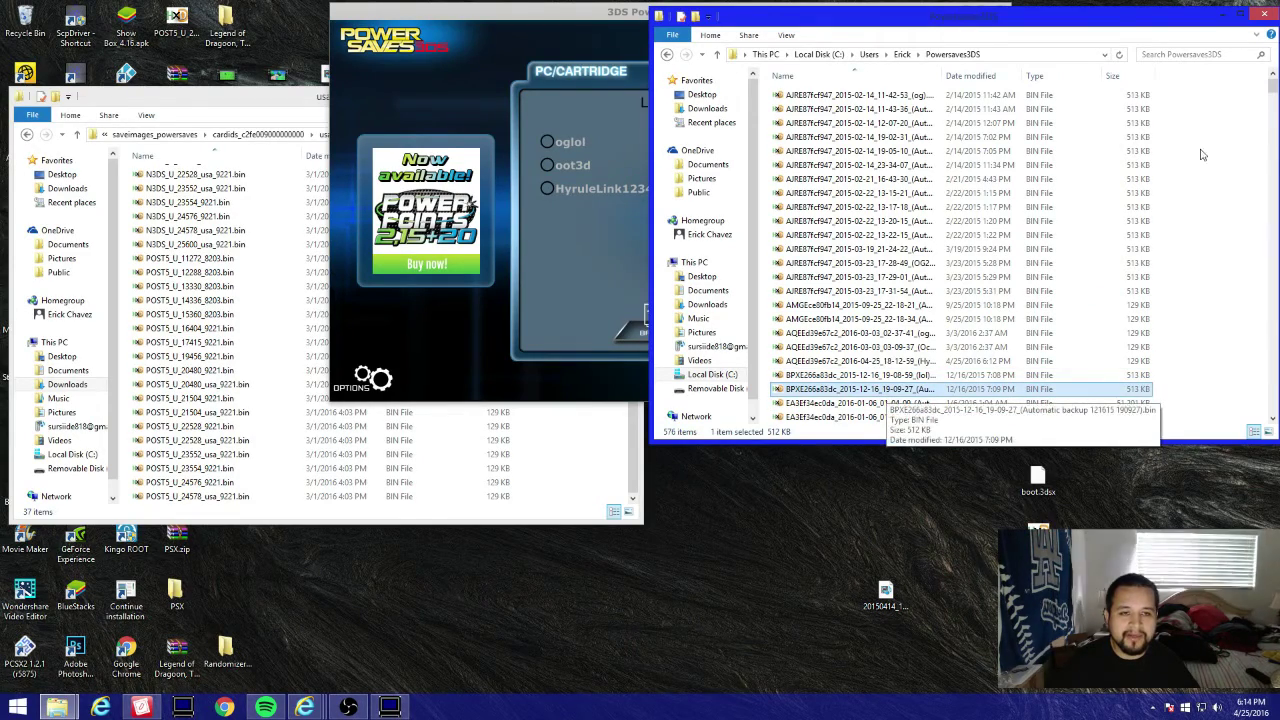
Open the name of ZeldaMajoras.bin in the Powersaves3DS folder for editing and clear it
{"action": "left_click_drag", "start_coordinate": [1273, 215], "coordinate": [1265, 423]}
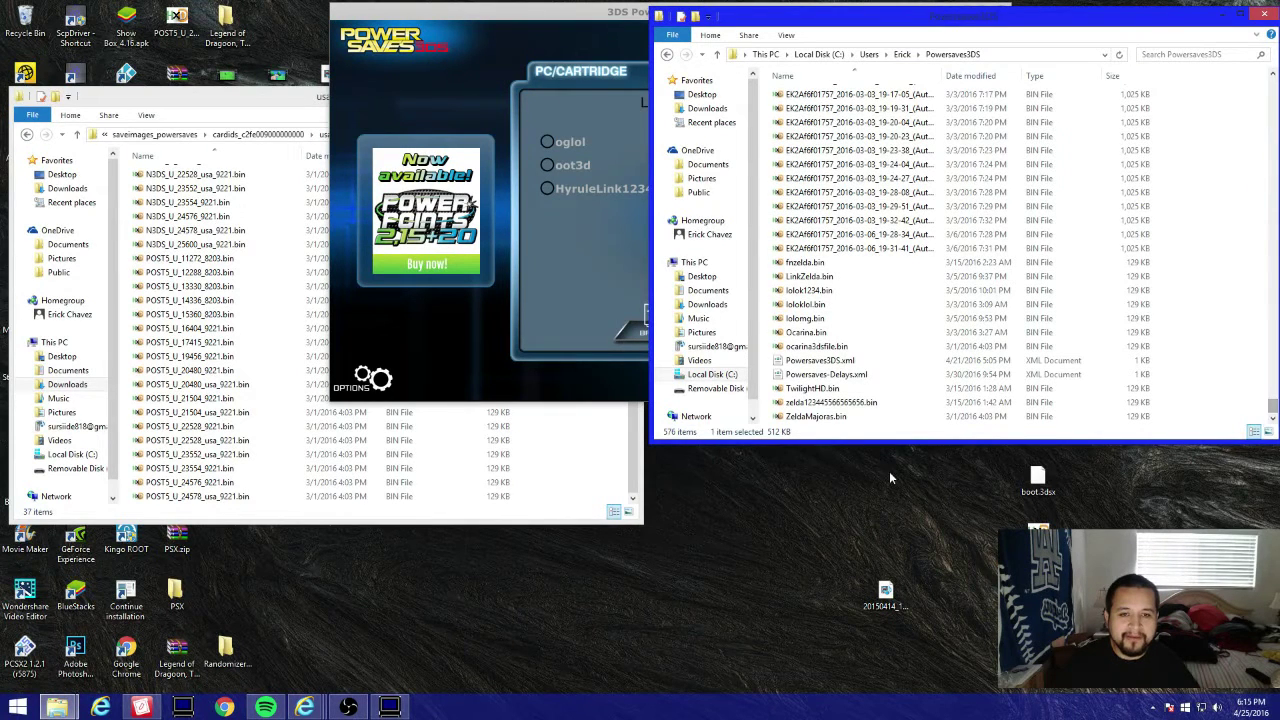
{"action": "left_click", "coordinate": [807, 418]}
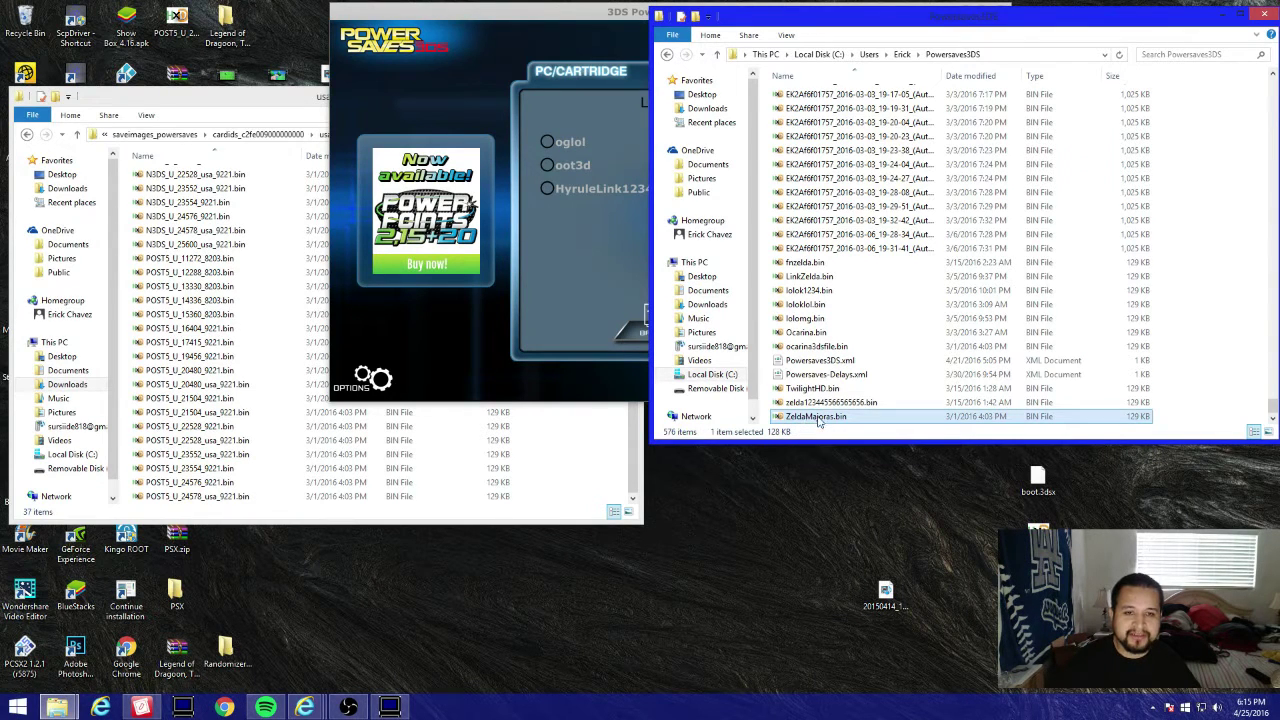
{"action": "left_click", "coordinate": [815, 421]}
{"action": "key", "text": "BackSpace"}
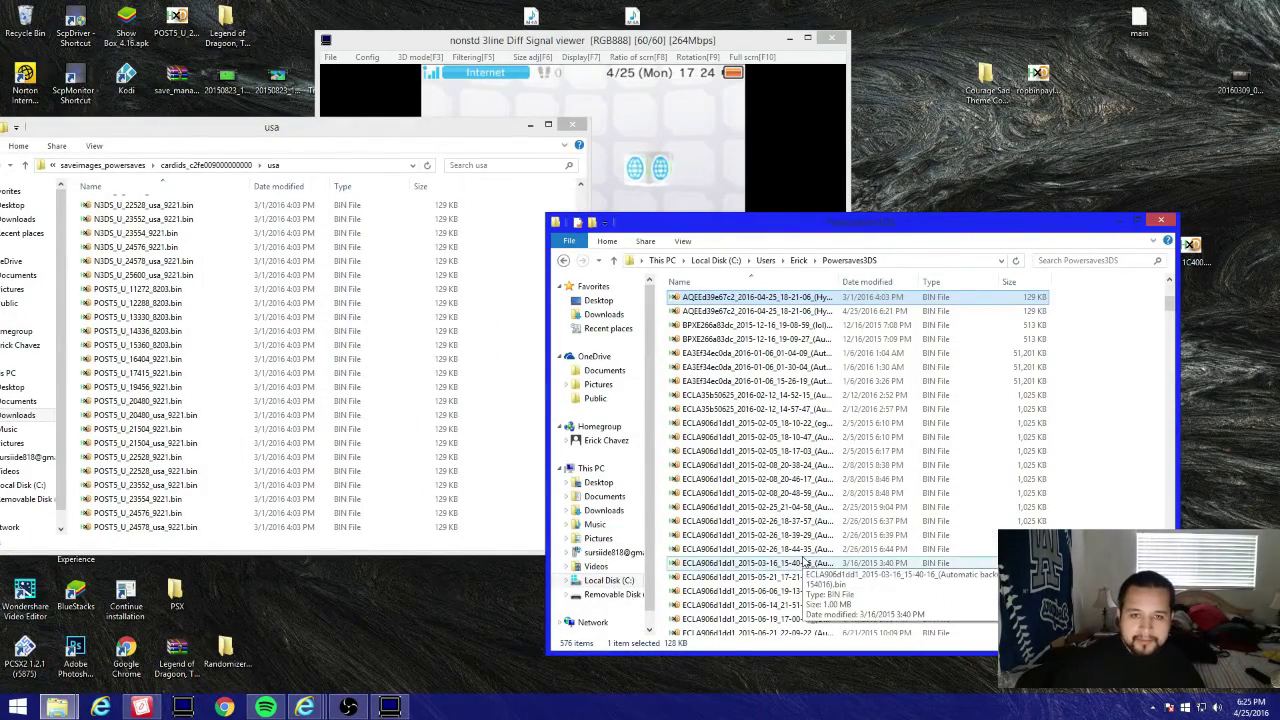
Switch to 3DS Powersaves and restore the Hyrulelink12345 local save to the game cartridge
{"action": "left_click", "coordinate": [760, 564]}
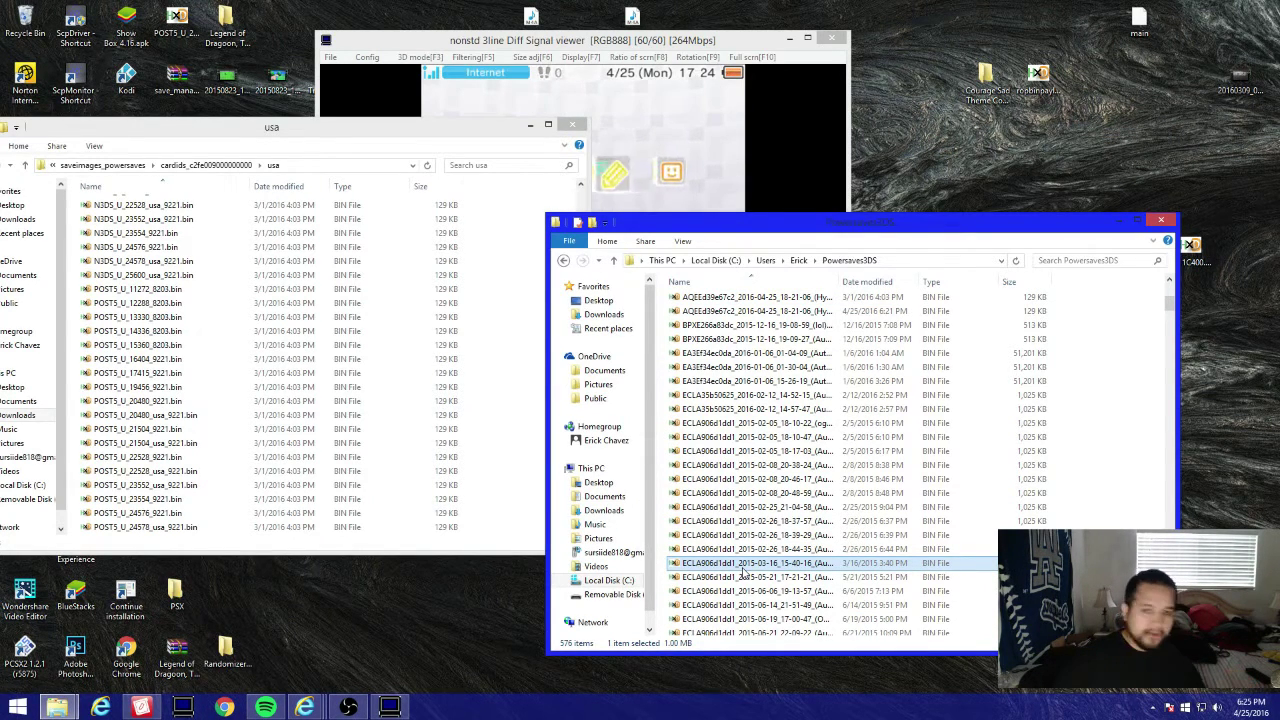
{"action": "left_click", "coordinate": [141, 707]}
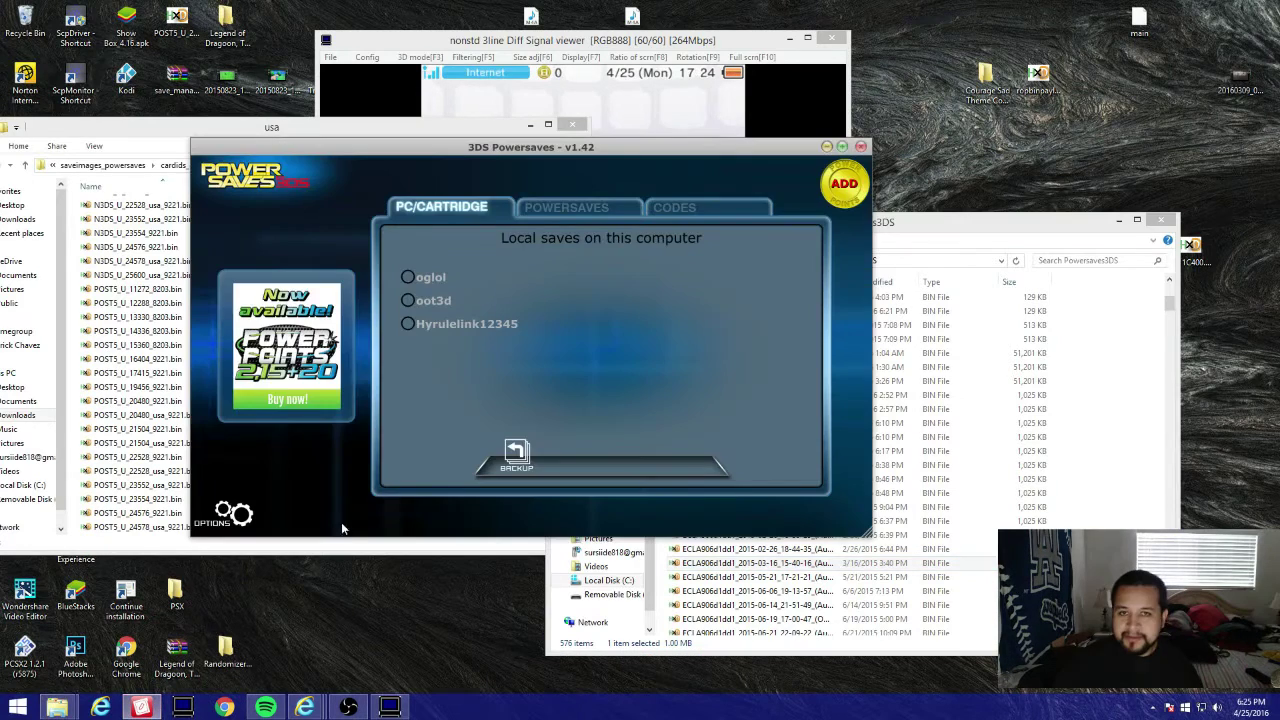
{"action": "left_click", "coordinate": [466, 300]}
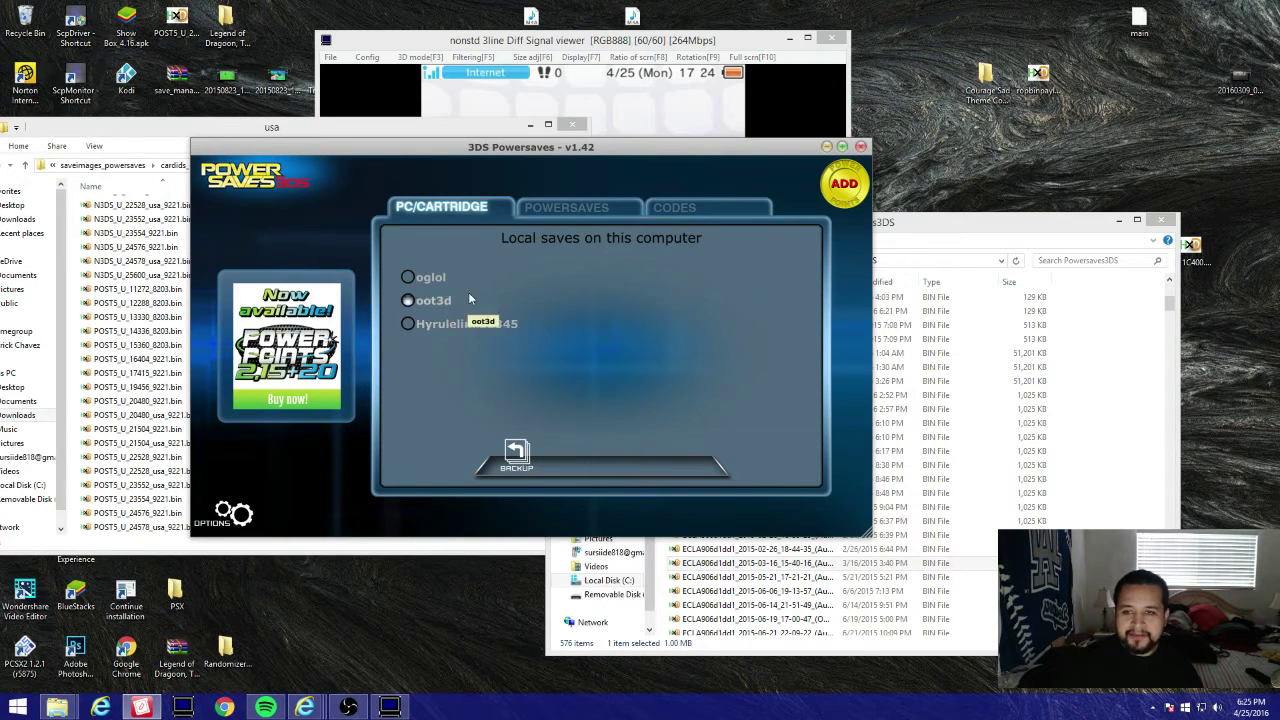
{"action": "left_click", "coordinate": [452, 330]}
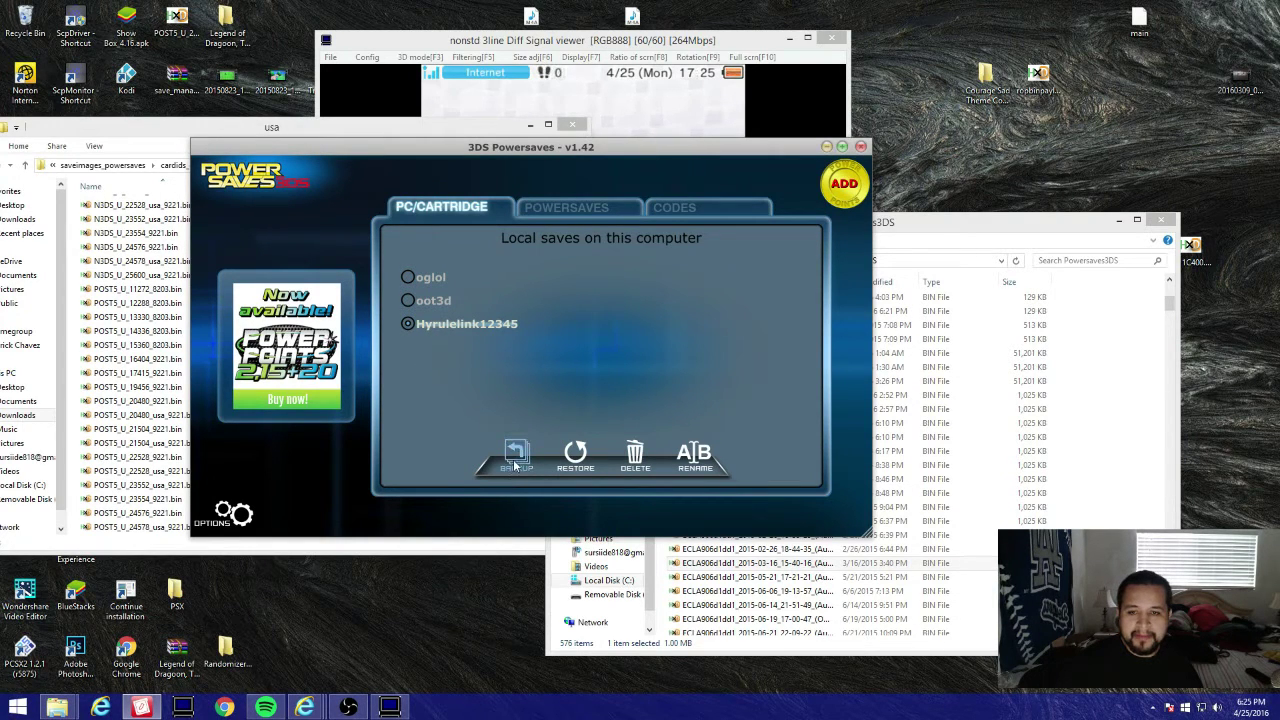
{"action": "left_click", "coordinate": [576, 460]}
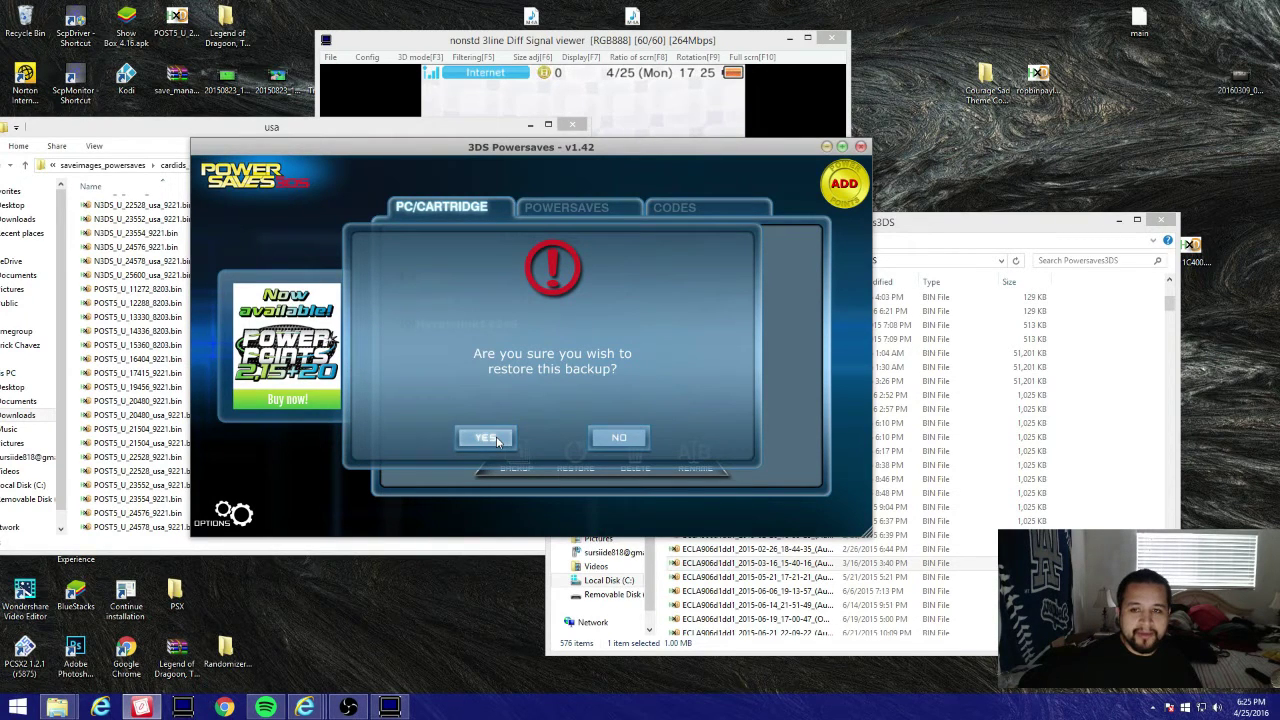
{"action": "left_click", "coordinate": [487, 438]}
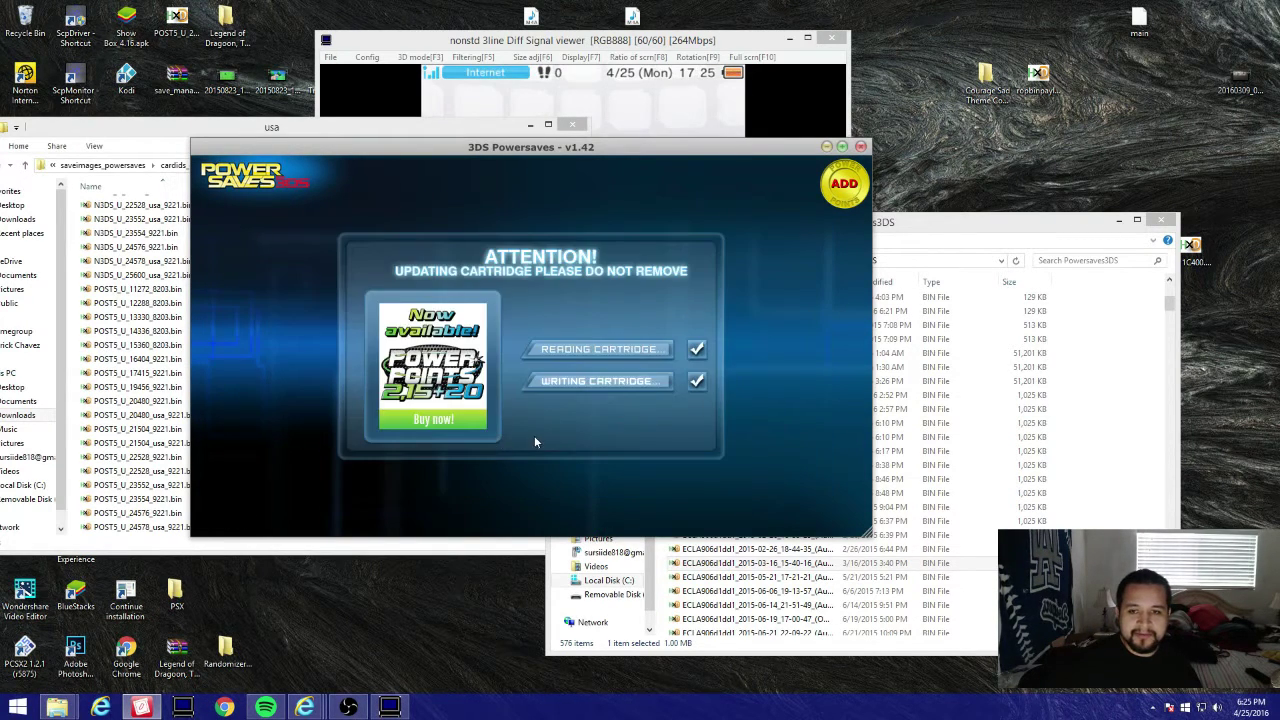
Close 3DS Powersaves and the open usa and Powersaves3DS folder windows
{"action": "left_click", "coordinate": [479, 330]}
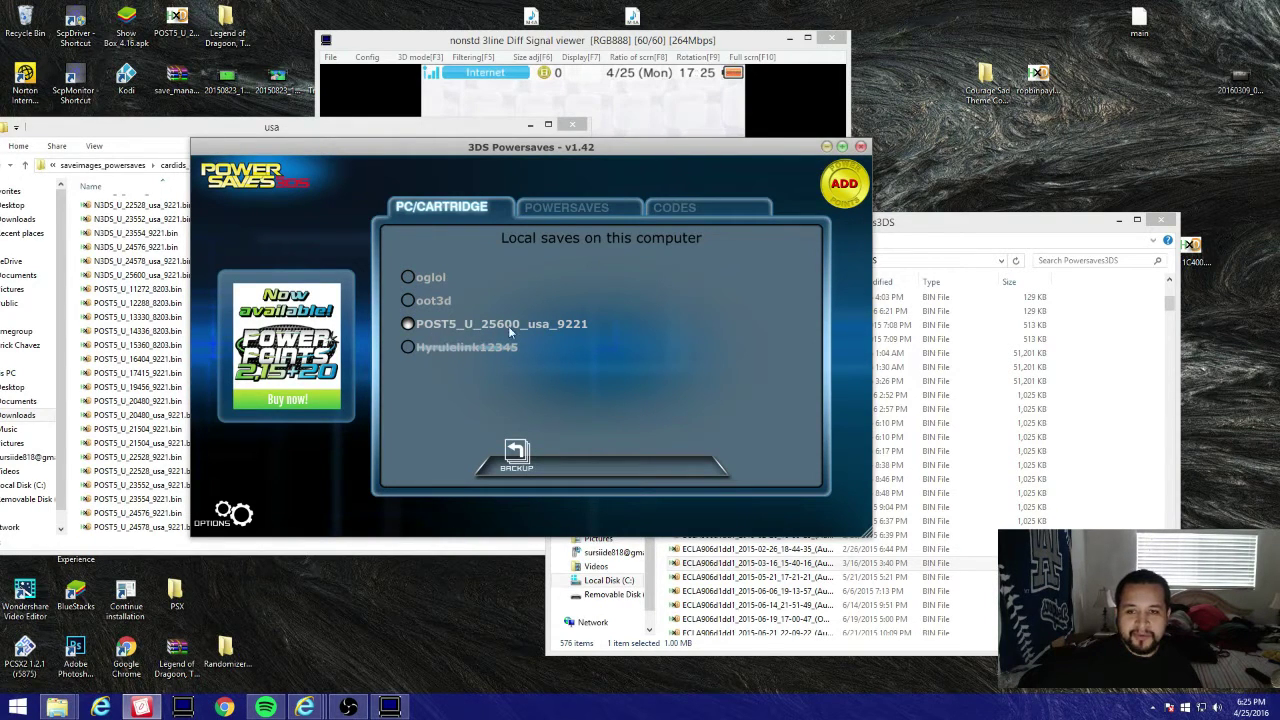
{"action": "left_click", "coordinate": [115, 502]}
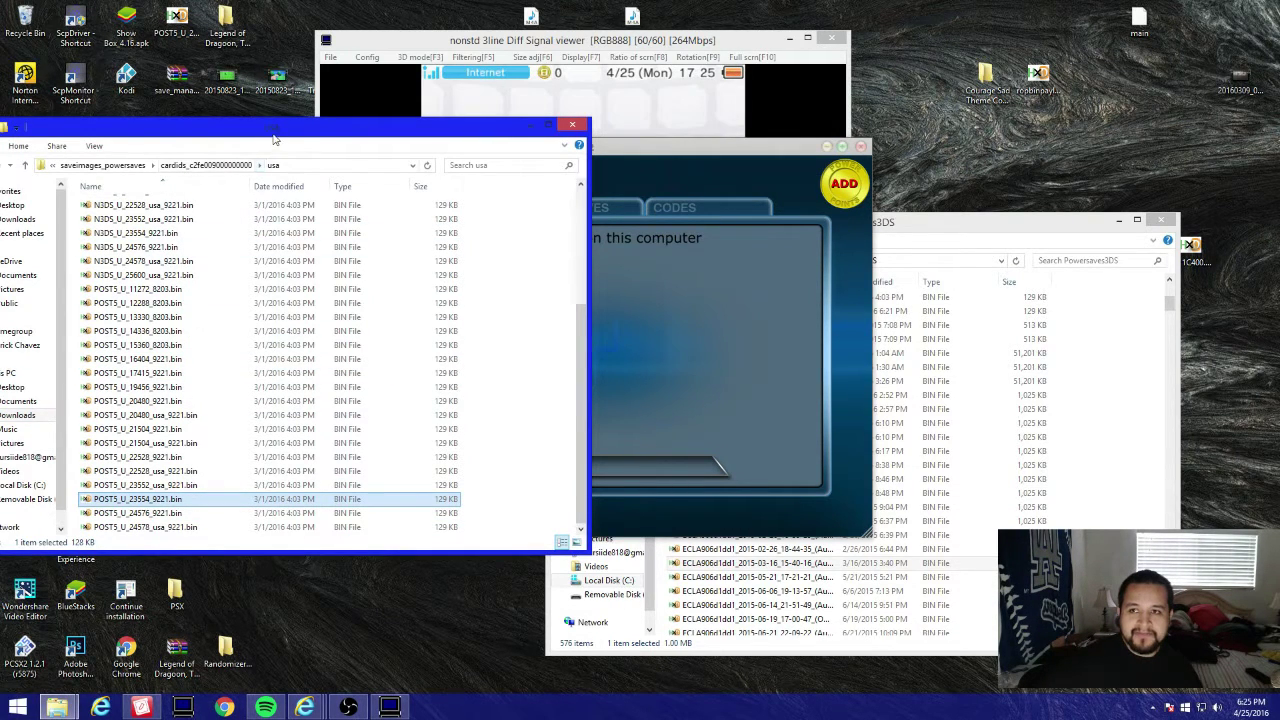
{"action": "left_click", "coordinate": [748, 347]}
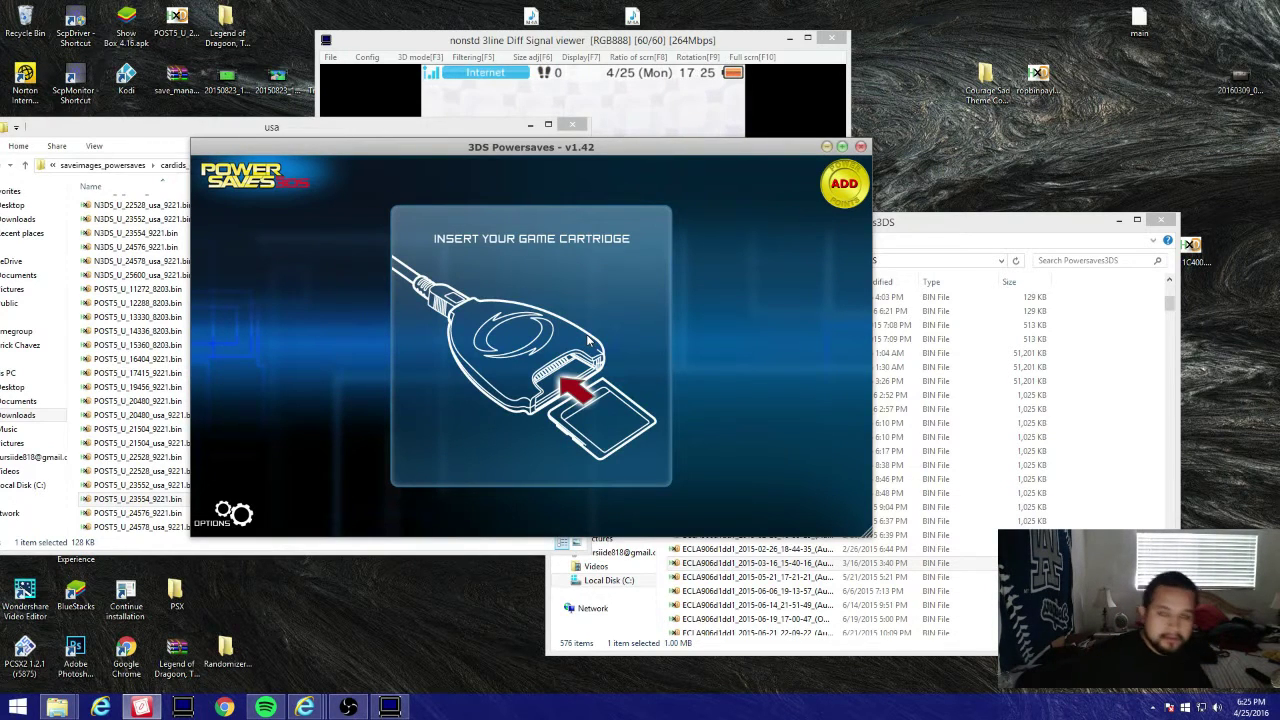
{"action": "left_click", "coordinate": [866, 149]}
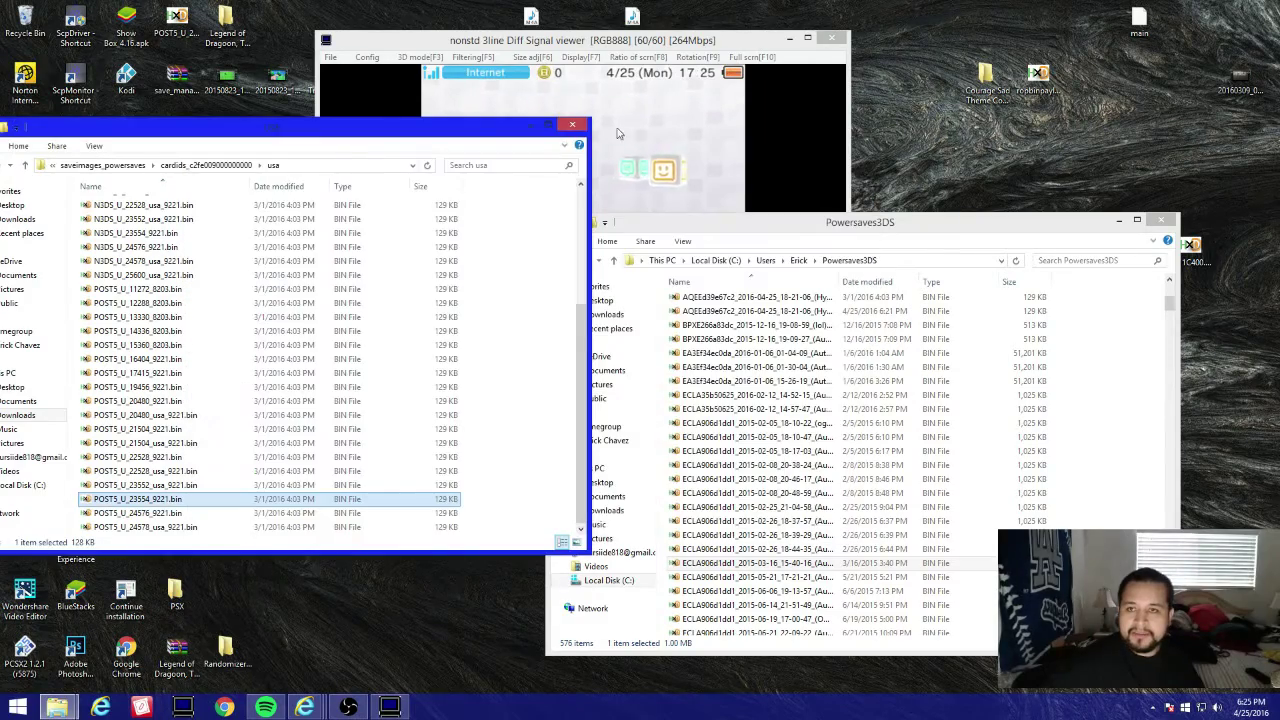
{"action": "left_click", "coordinate": [1160, 219]}
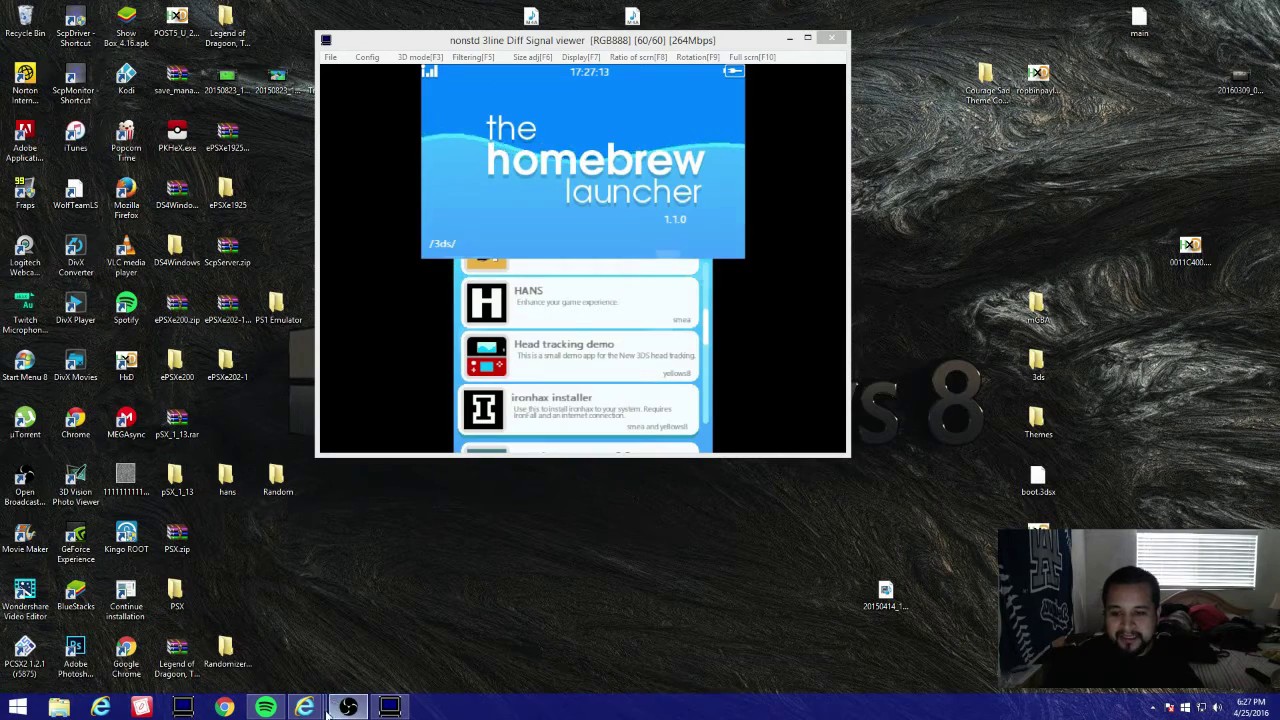
Return from the oot3dhax releases page to the smealum.github.io/3ds page and review its SD card preparation and Otherapp/ropbin payloads sections
{"action": "mouse_move", "coordinate": [304, 707]}
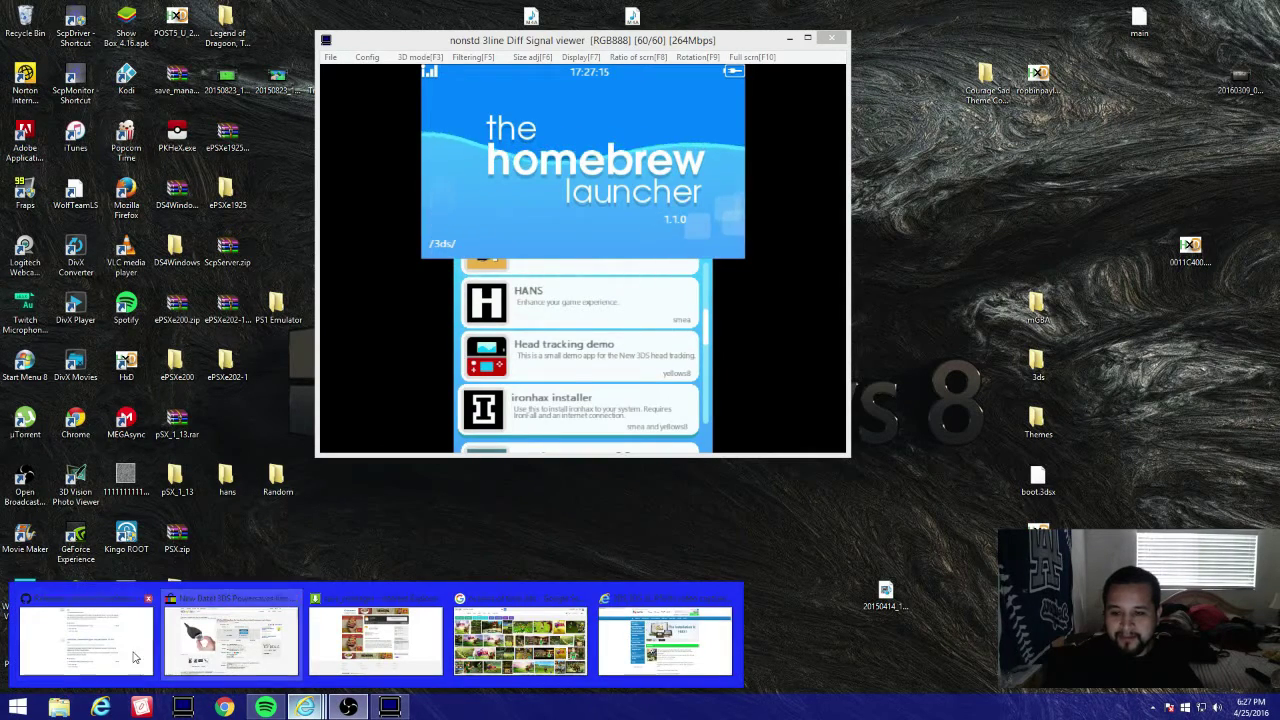
{"action": "mouse_move", "coordinate": [118, 652]}
{"action": "left_click", "coordinate": [118, 652]}
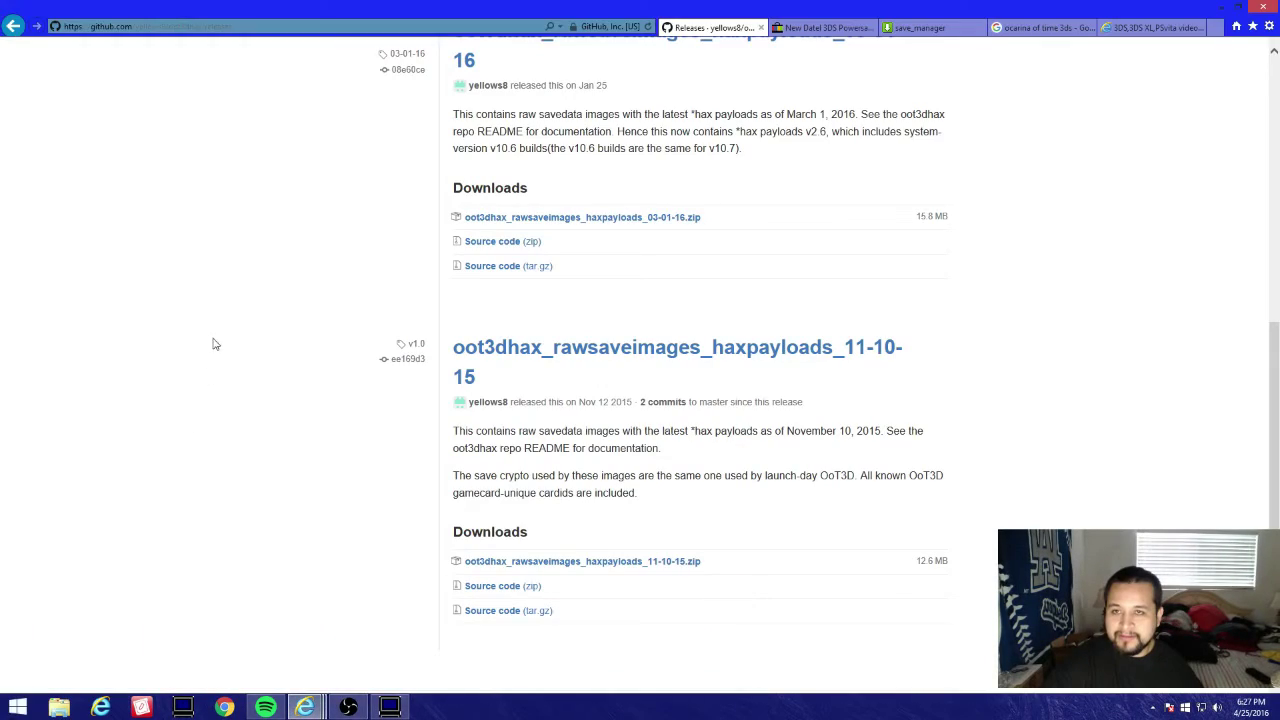
{"action": "key", "text": "alt+Left"}
{"action": "scroll", "coordinate": [230, 342], "scroll_direction": "down", "scroll_amount": 4}
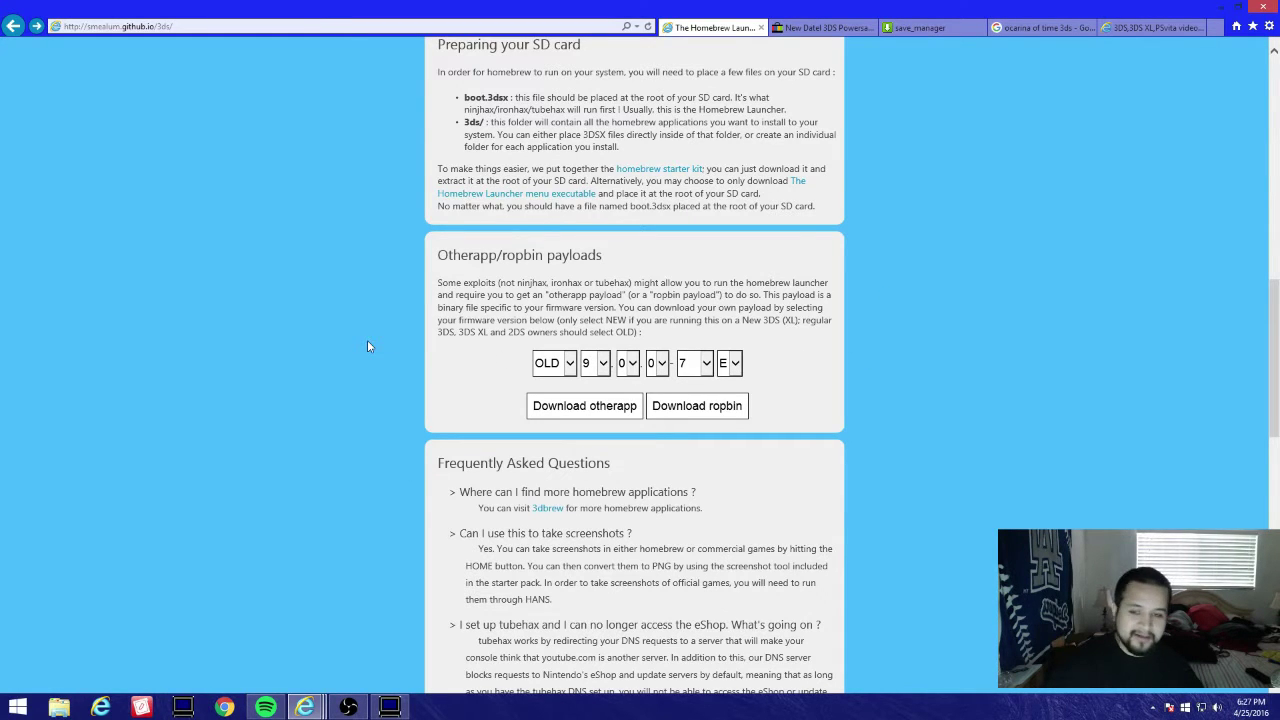
{"action": "scroll", "coordinate": [367, 346], "scroll_direction": "up", "scroll_amount": 9}
{"action": "scroll", "coordinate": [367, 346], "scroll_direction": "down", "scroll_amount": 7}
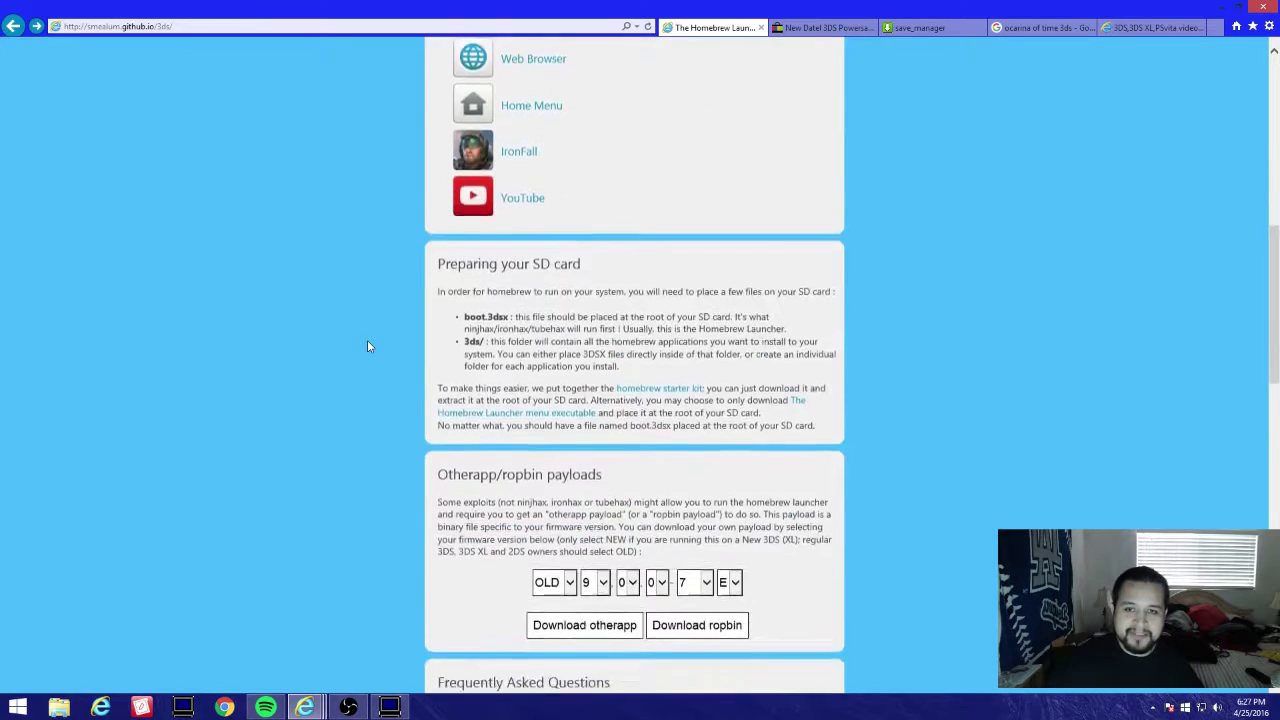
{"action": "scroll", "coordinate": [367, 346], "scroll_direction": "down", "scroll_amount": 6}
{"action": "scroll", "coordinate": [414, 349], "scroll_direction": "up", "scroll_amount": 3}
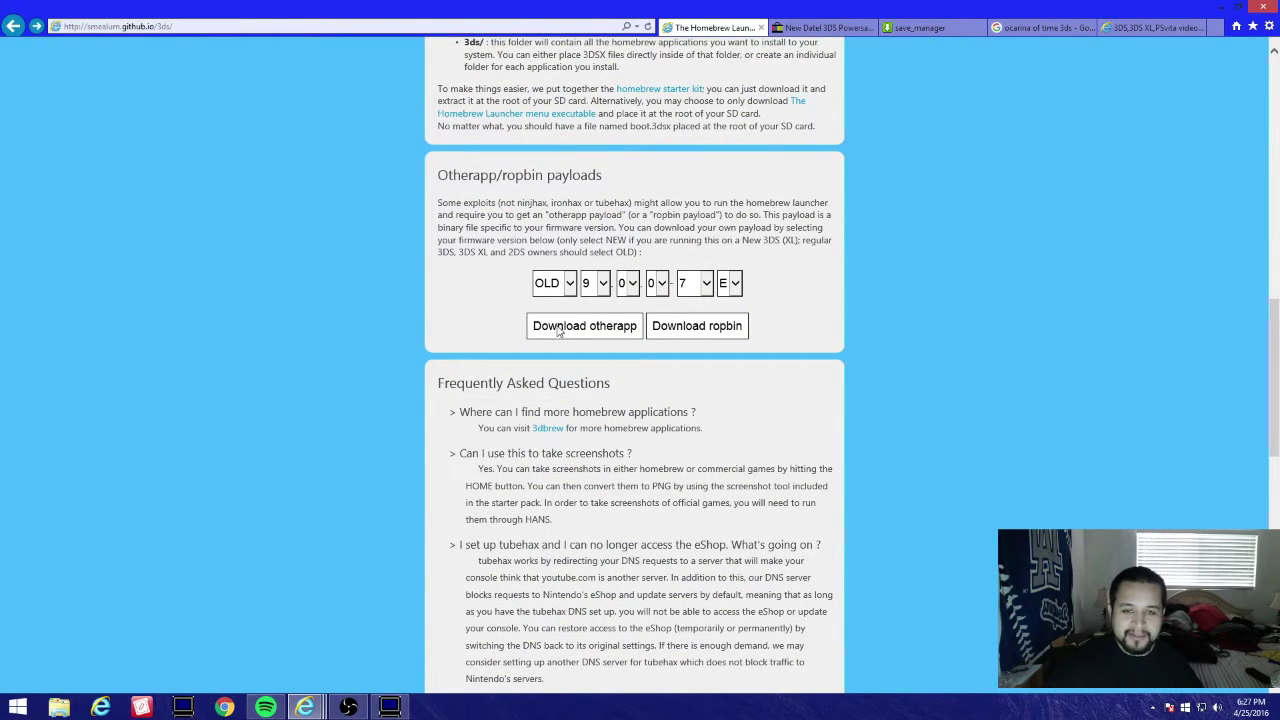
Open a File Explorer window showing This PC
{"action": "left_click", "coordinate": [58, 707]}
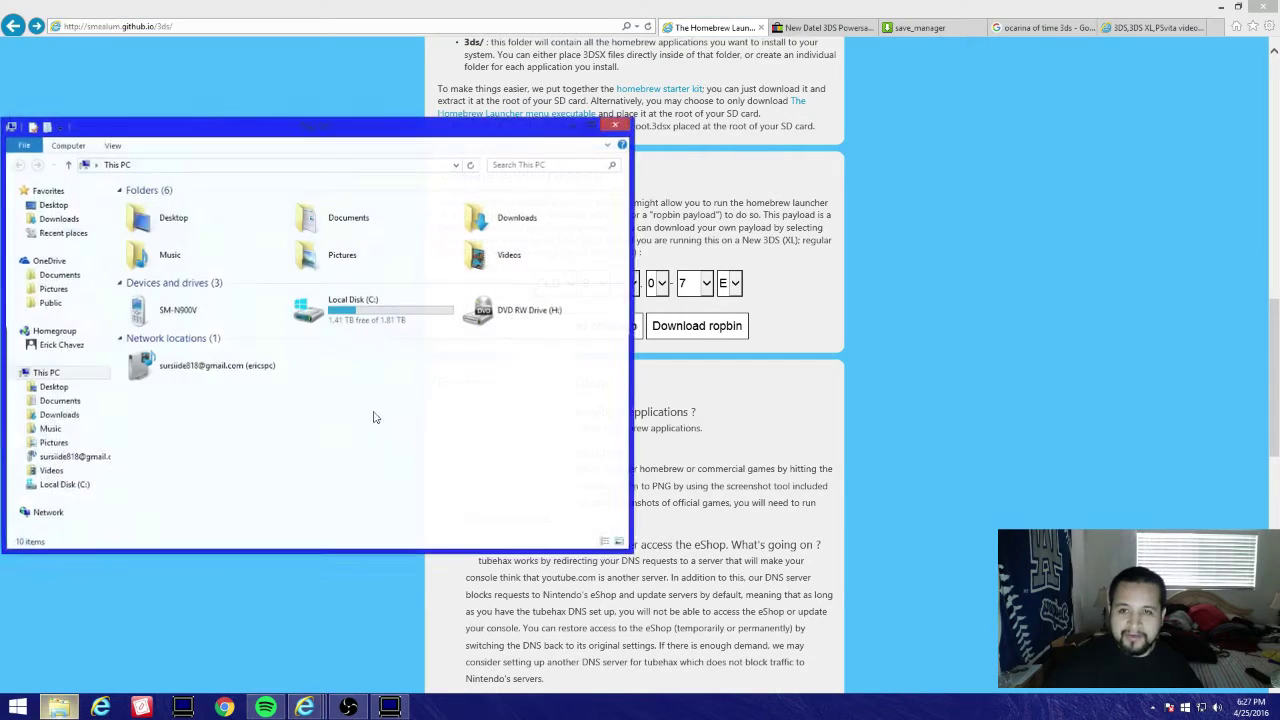